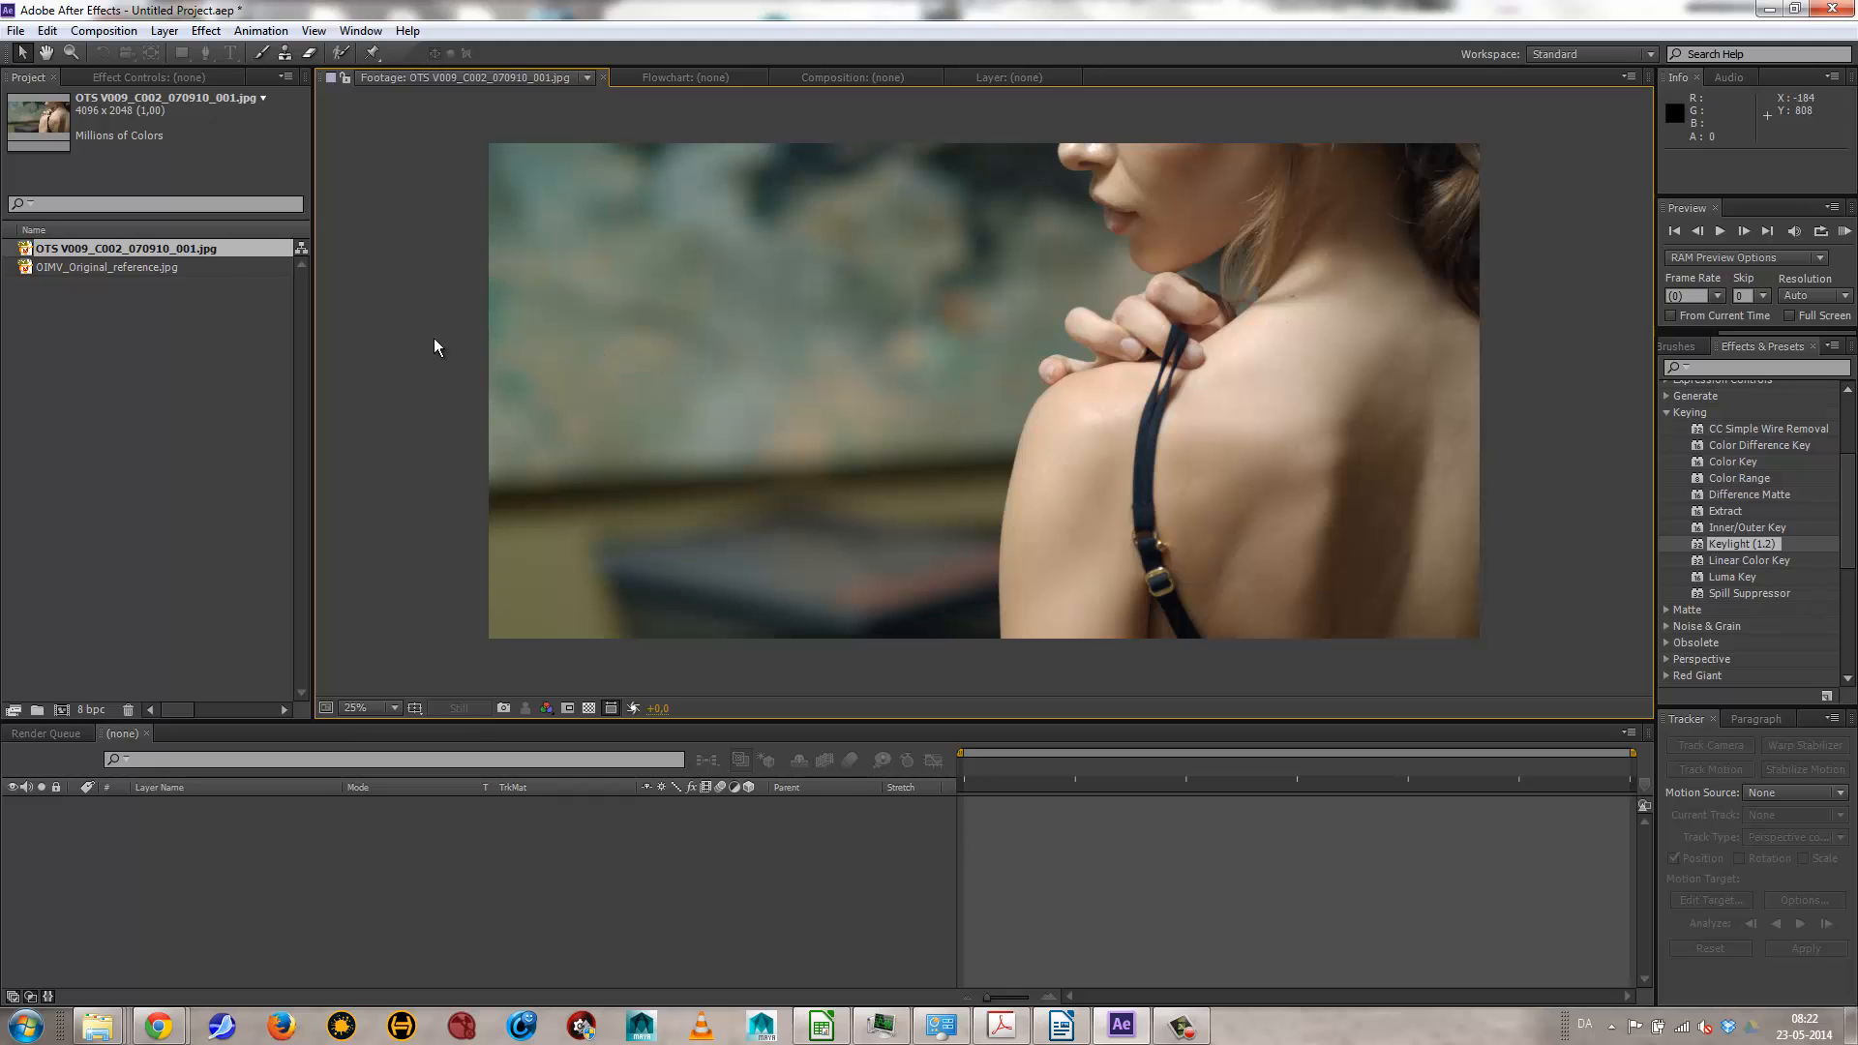
Step: Open OIMV_Original_reference.jpg in the footage viewer and examine its colours up close and as a whole
{"action": "double_click", "coordinate": [144, 266]}
{"action": "scroll", "coordinate": [862, 371], "scroll_direction": "up", "scroll_amount": 4}
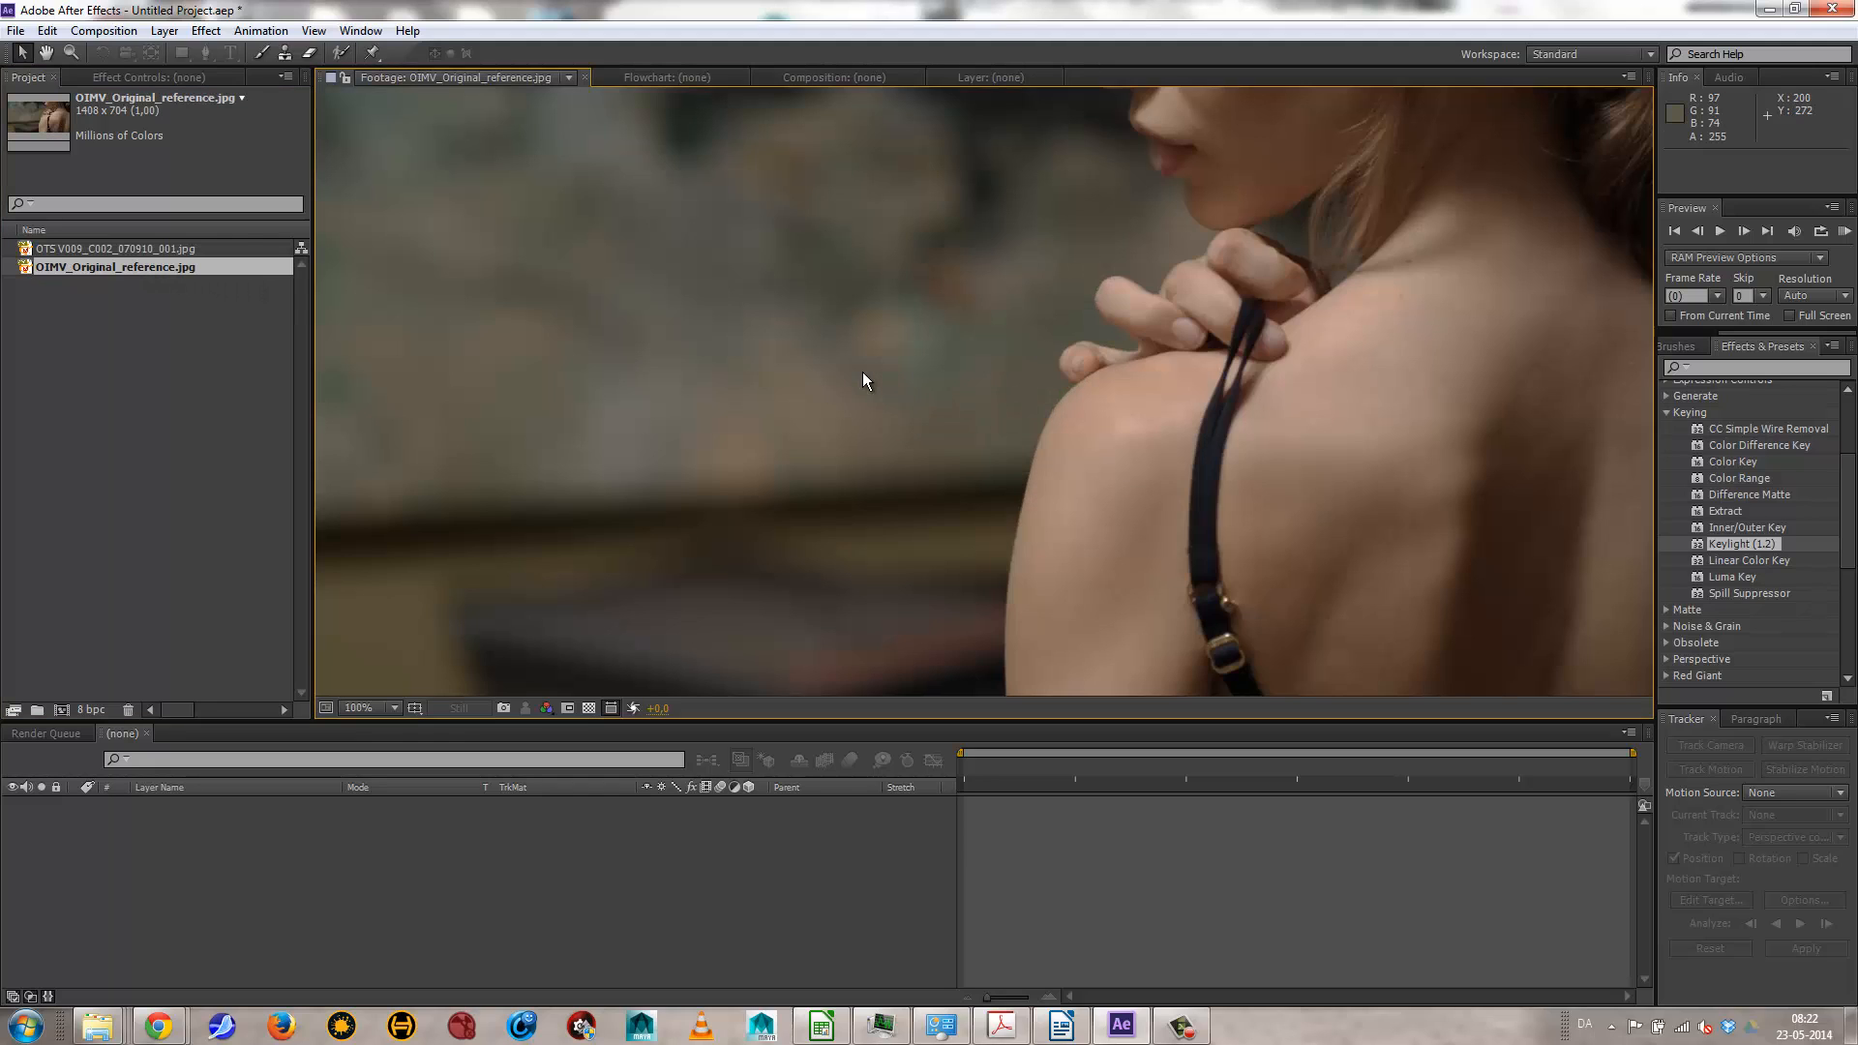
{"action": "scroll", "coordinate": [862, 371], "scroll_direction": "down", "scroll_amount": 2}
{"action": "scroll", "coordinate": [857, 371], "scroll_direction": "up", "scroll_amount": 2}
{"action": "scroll", "coordinate": [987, 254], "scroll_direction": "down", "scroll_amount": 1}
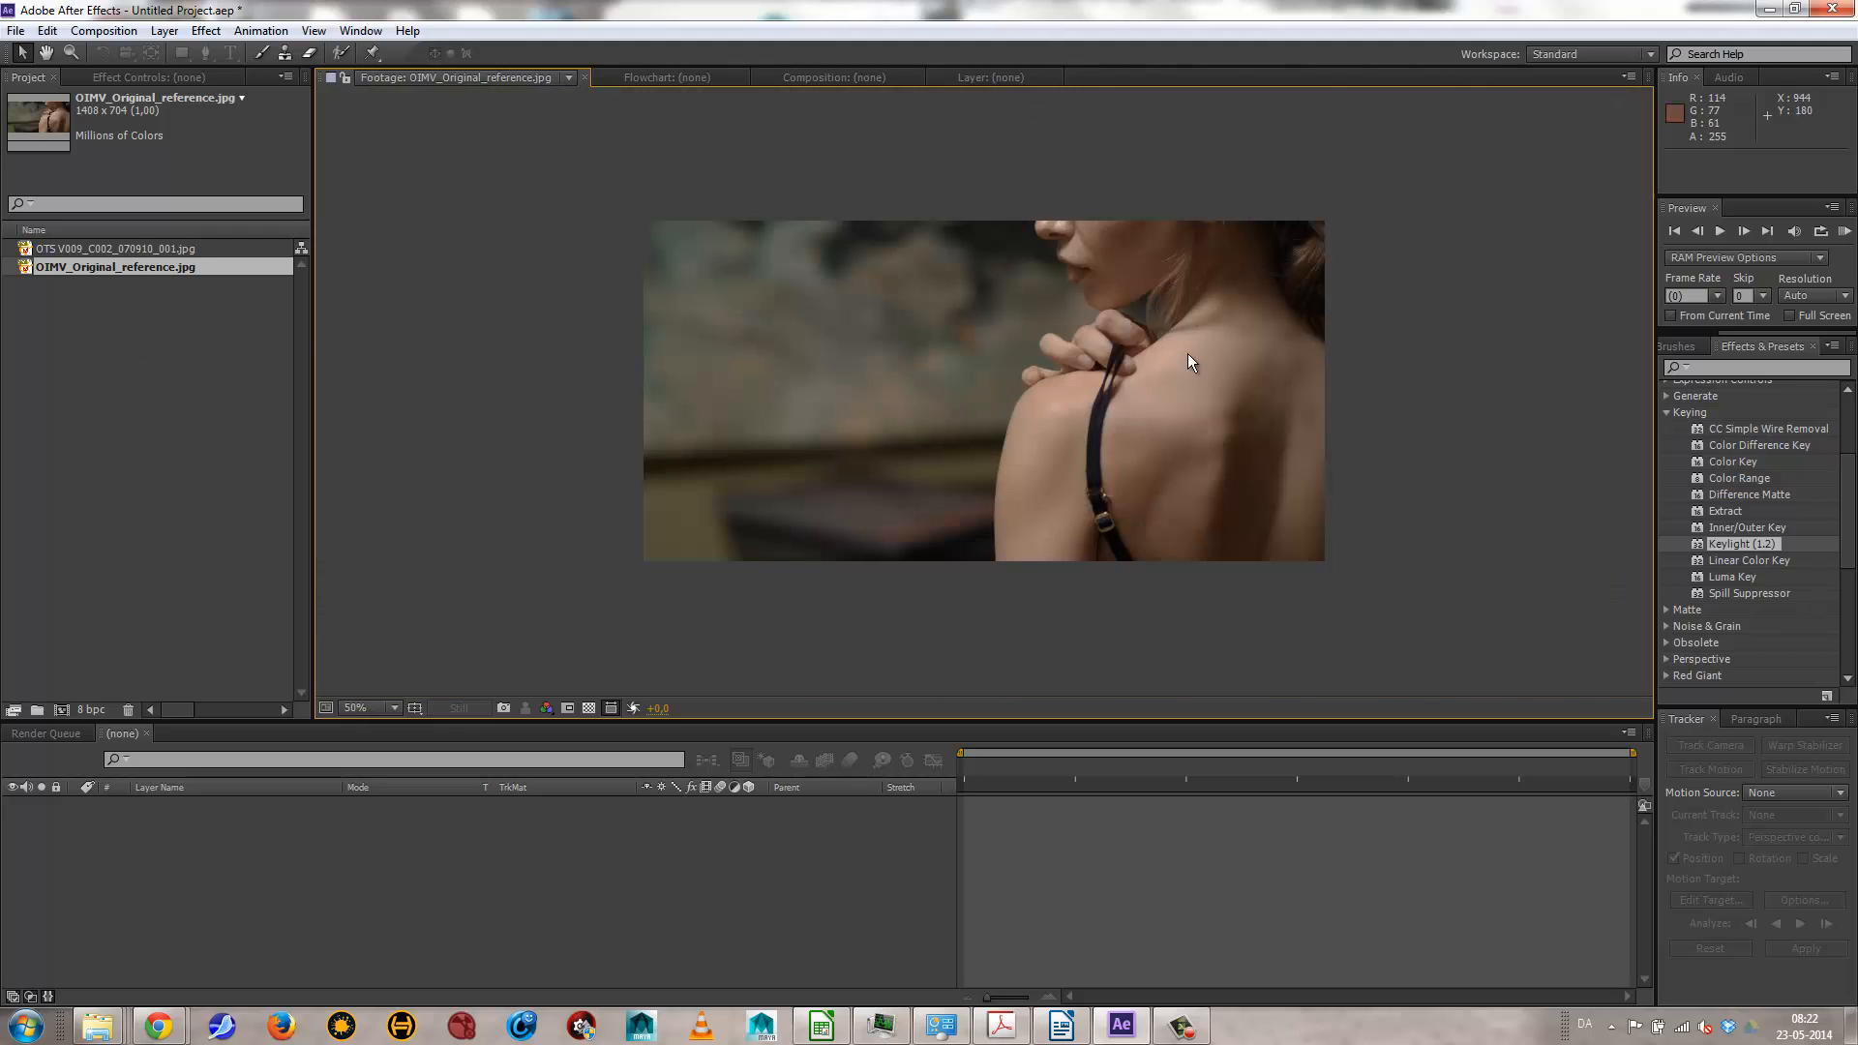
Step: Create a composition from OTS V009_C002_070910_001.jpg and add OIMV_Original_reference.jpg as the layer beneath it
{"action": "left_click", "coordinate": [126, 248]}
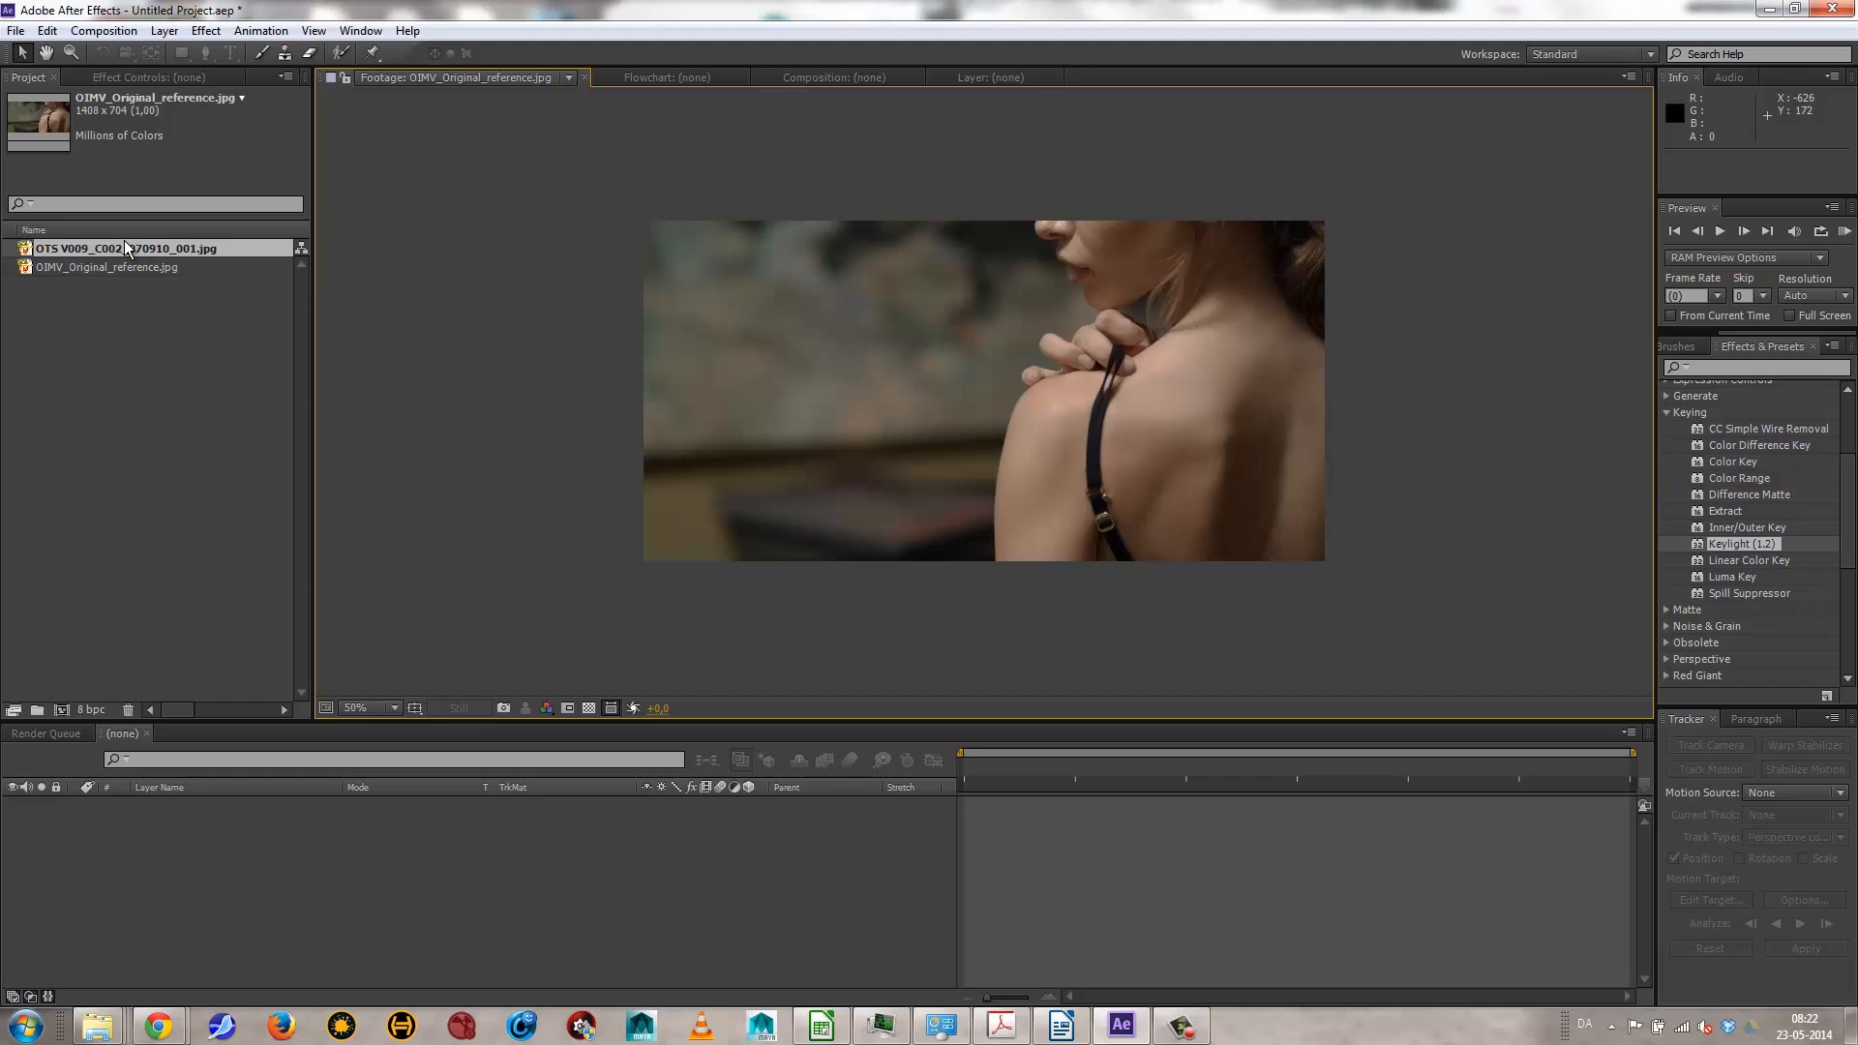
{"action": "left_click_drag", "start_coordinate": [125, 248], "coordinate": [164, 875]}
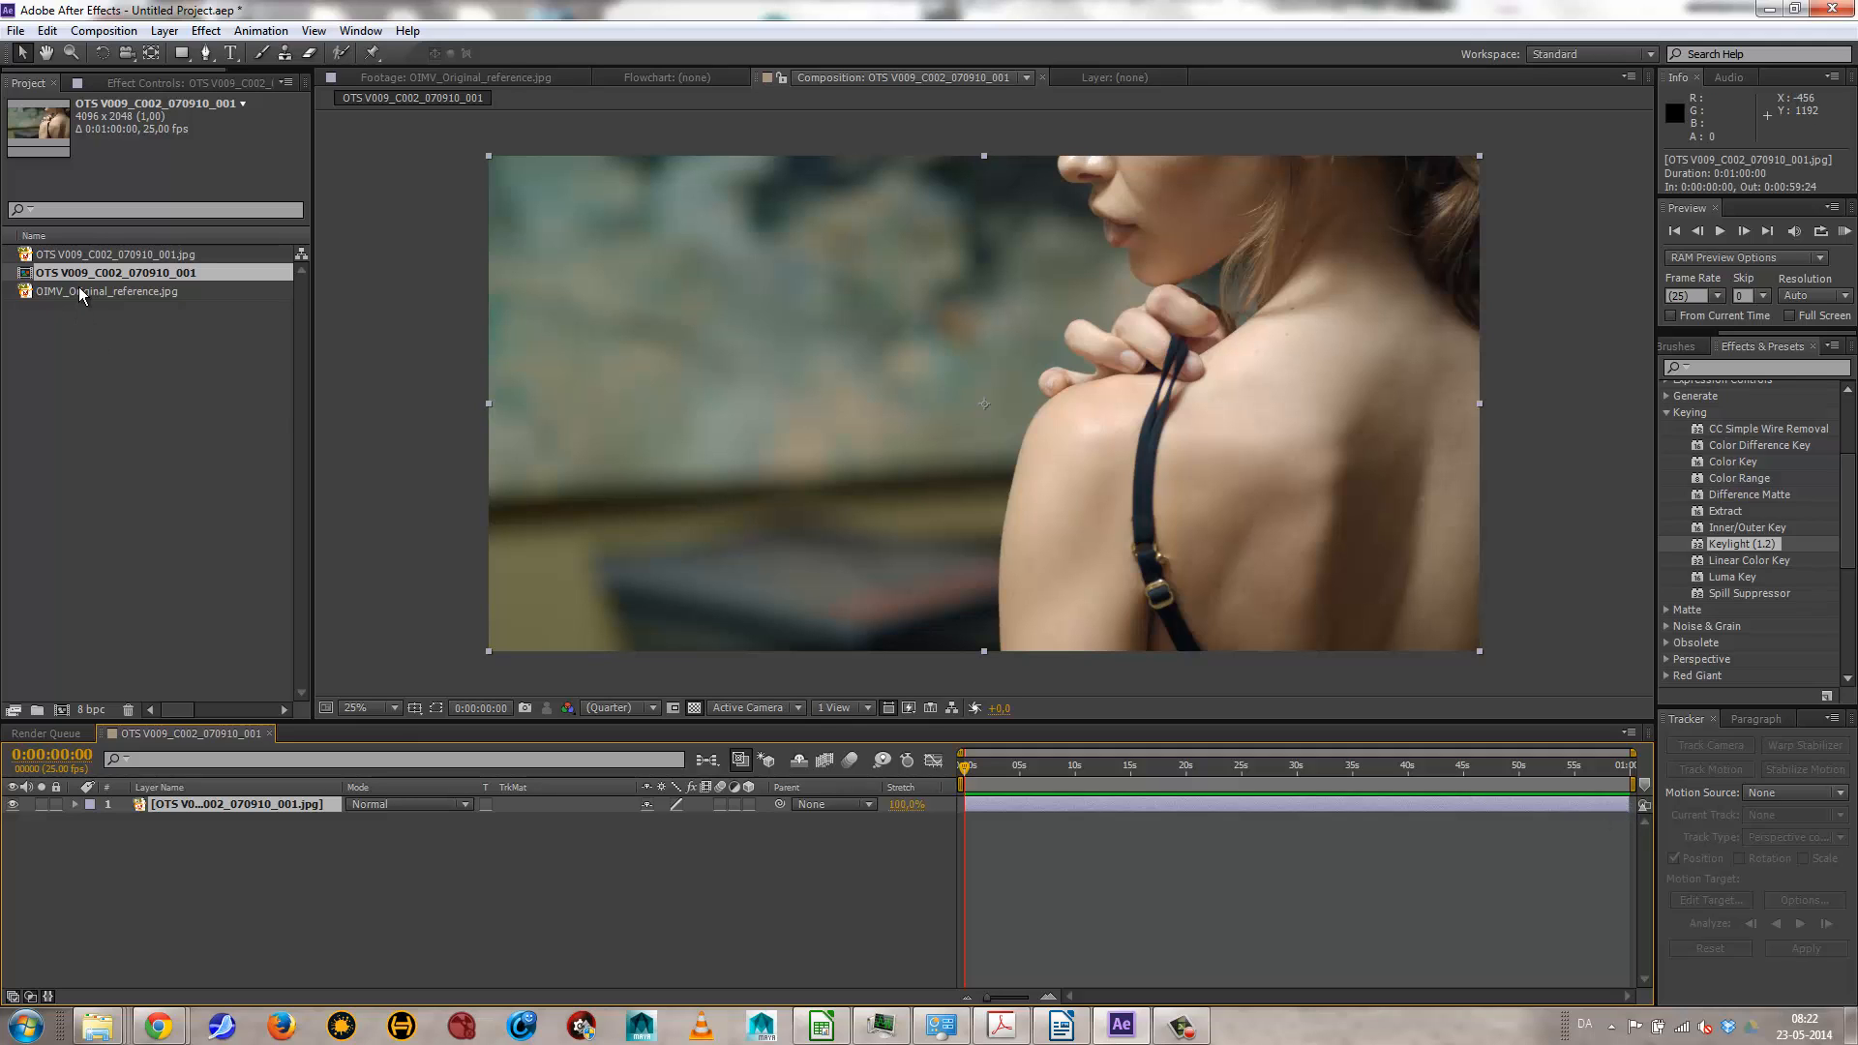
{"action": "left_click_drag", "start_coordinate": [78, 290], "coordinate": [358, 840]}
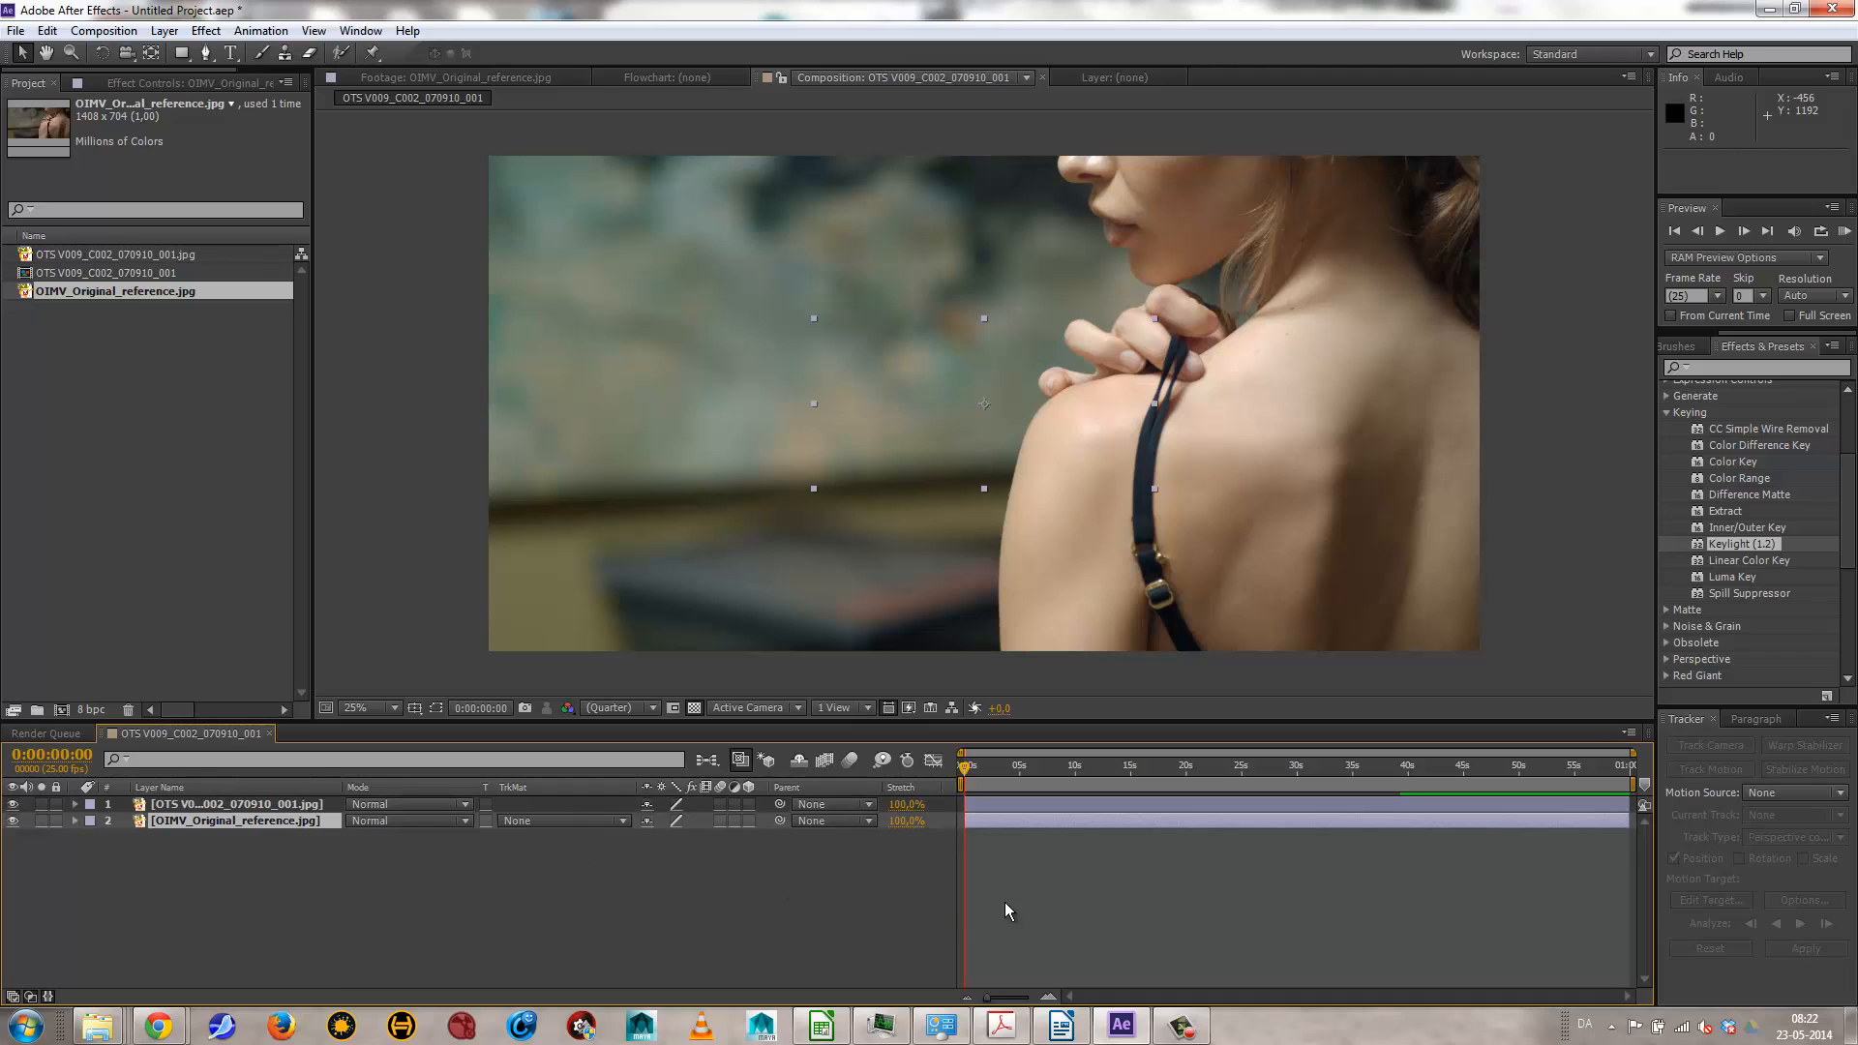
Step: Hide the OTS V009 layer and scale the OIMV_Original_reference.jpg layer with Fit to Comp
{"action": "left_click", "coordinate": [13, 807]}
{"action": "right_click", "coordinate": [961, 386]}
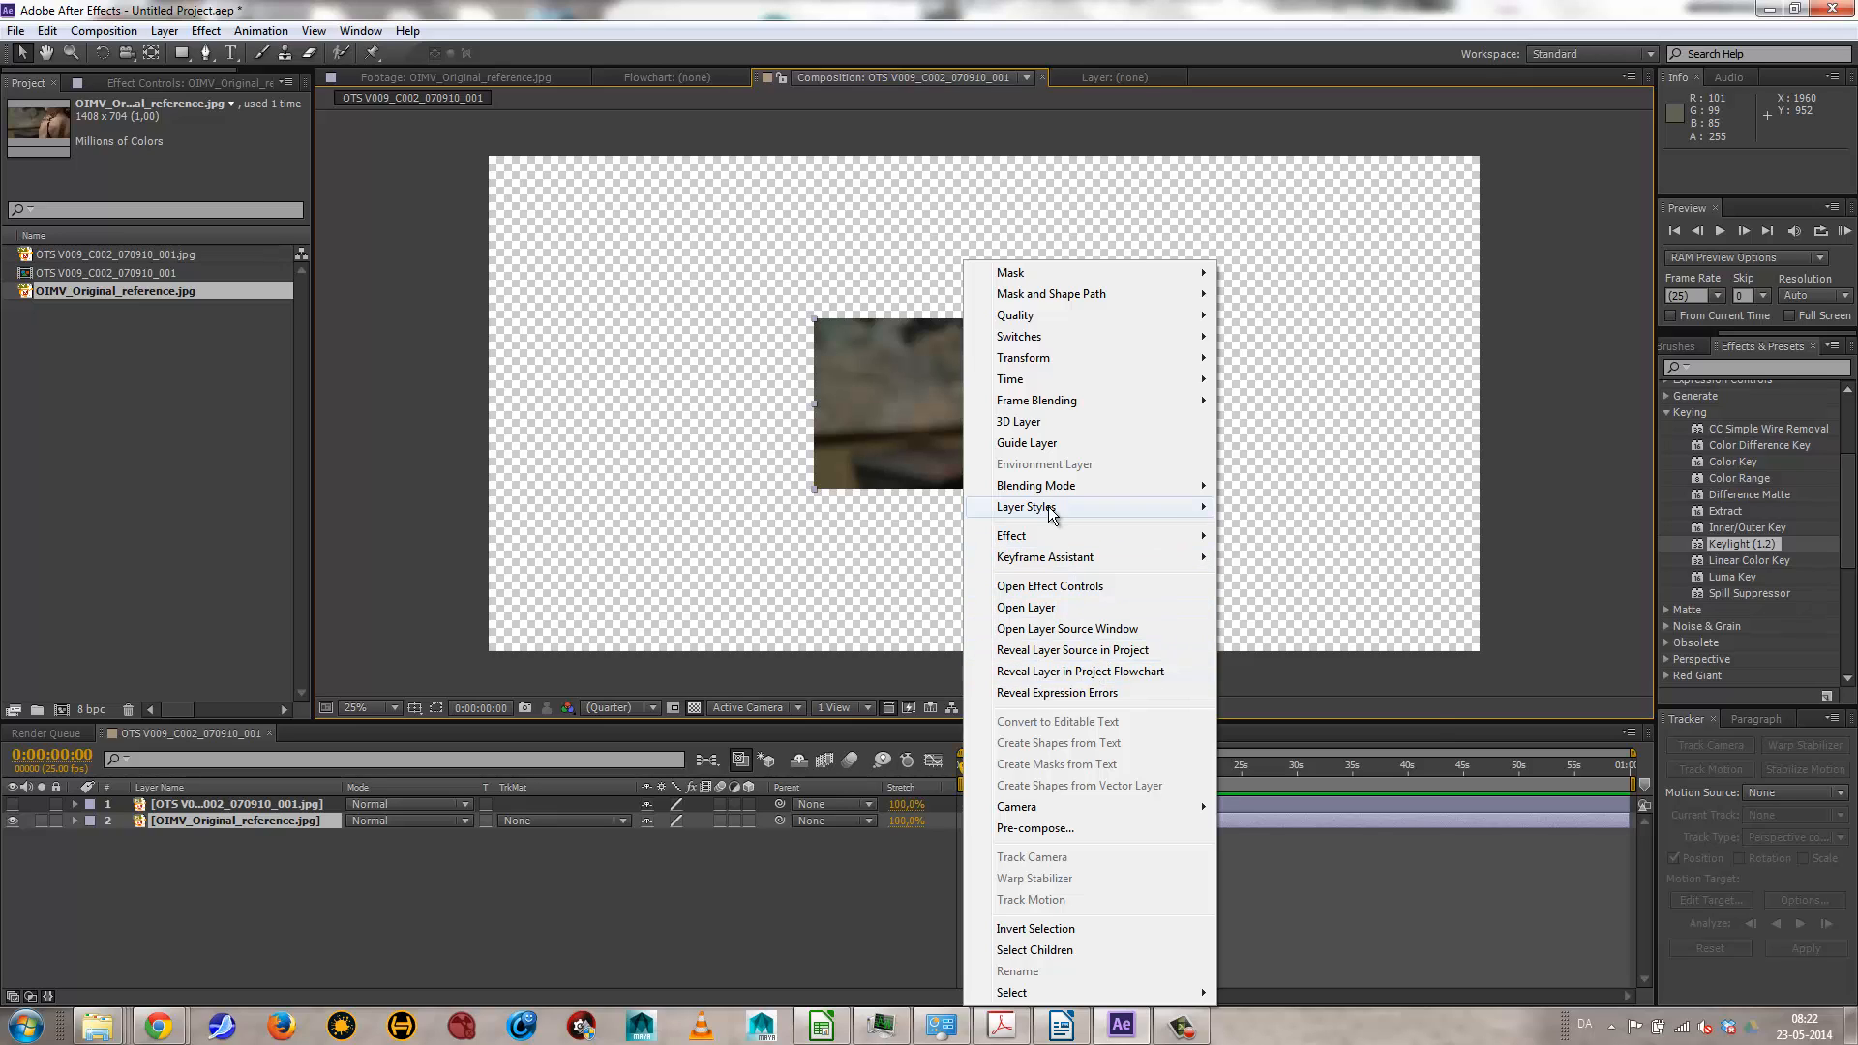
{"action": "mouse_move", "coordinate": [1051, 510]}
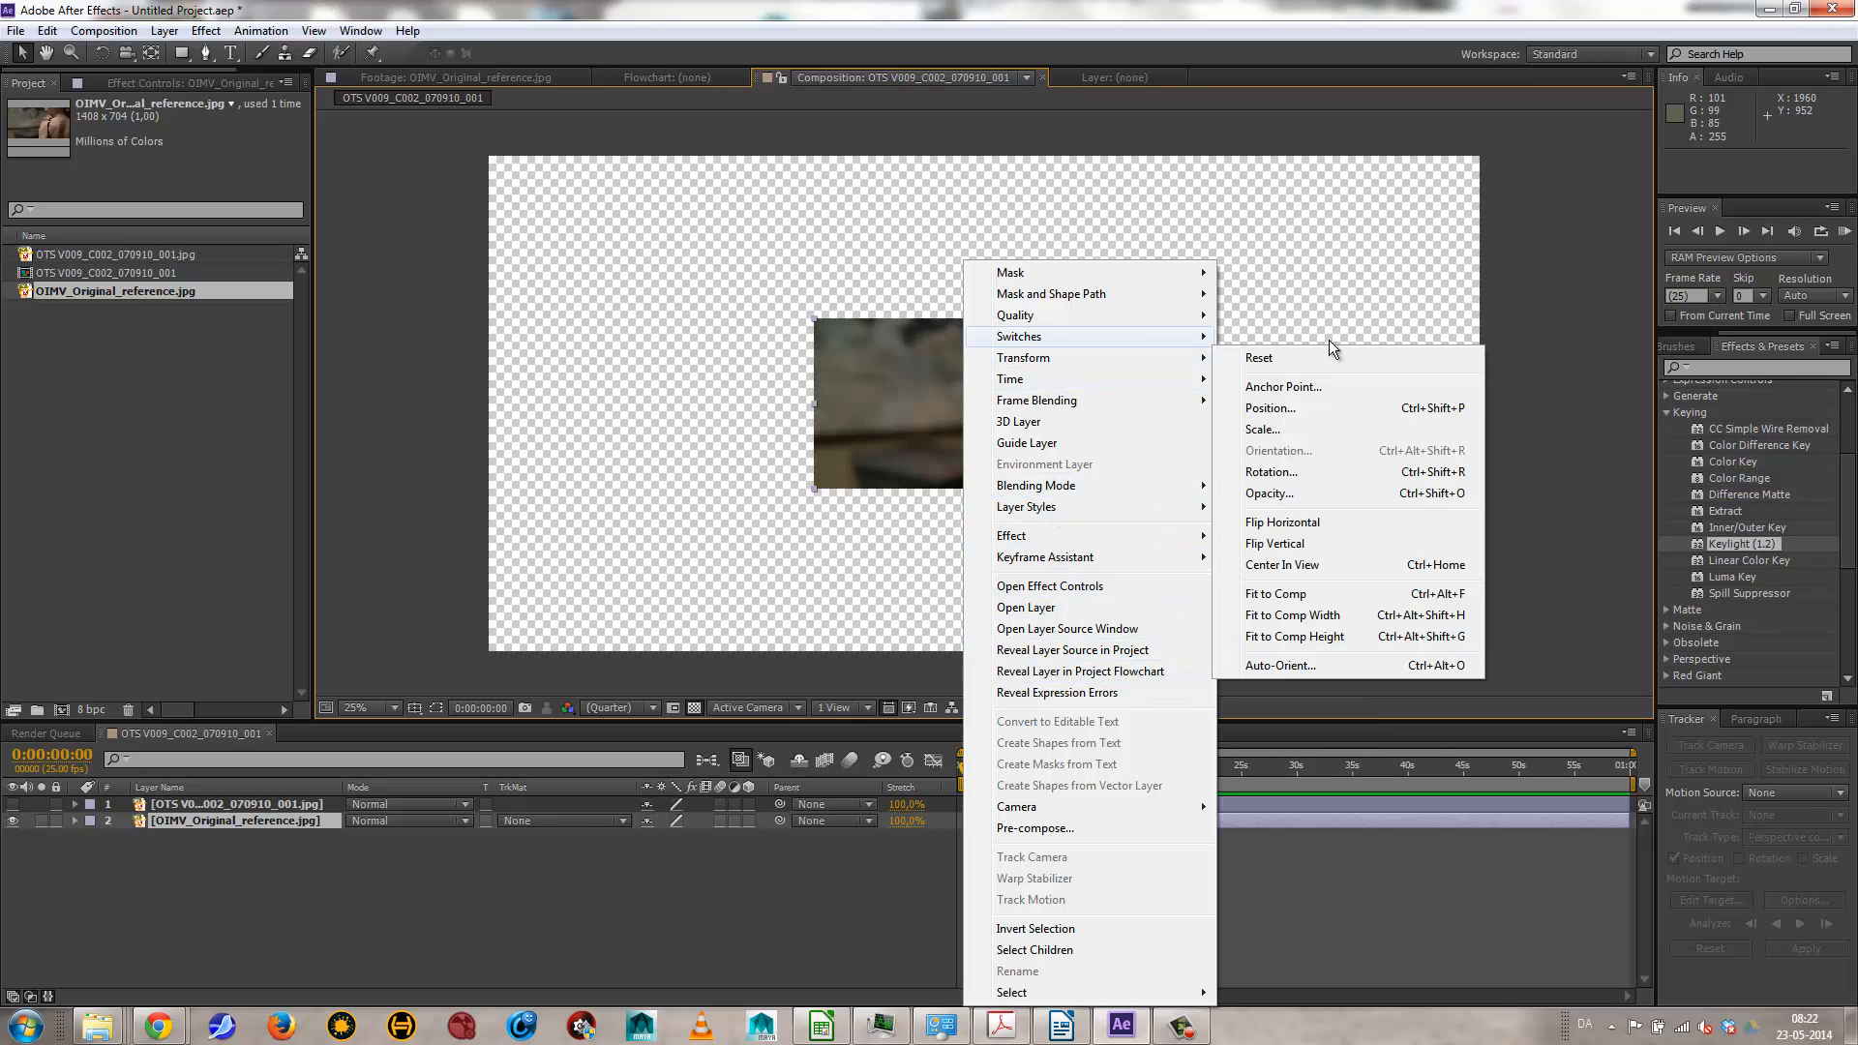
{"action": "mouse_move", "coordinate": [1184, 366]}
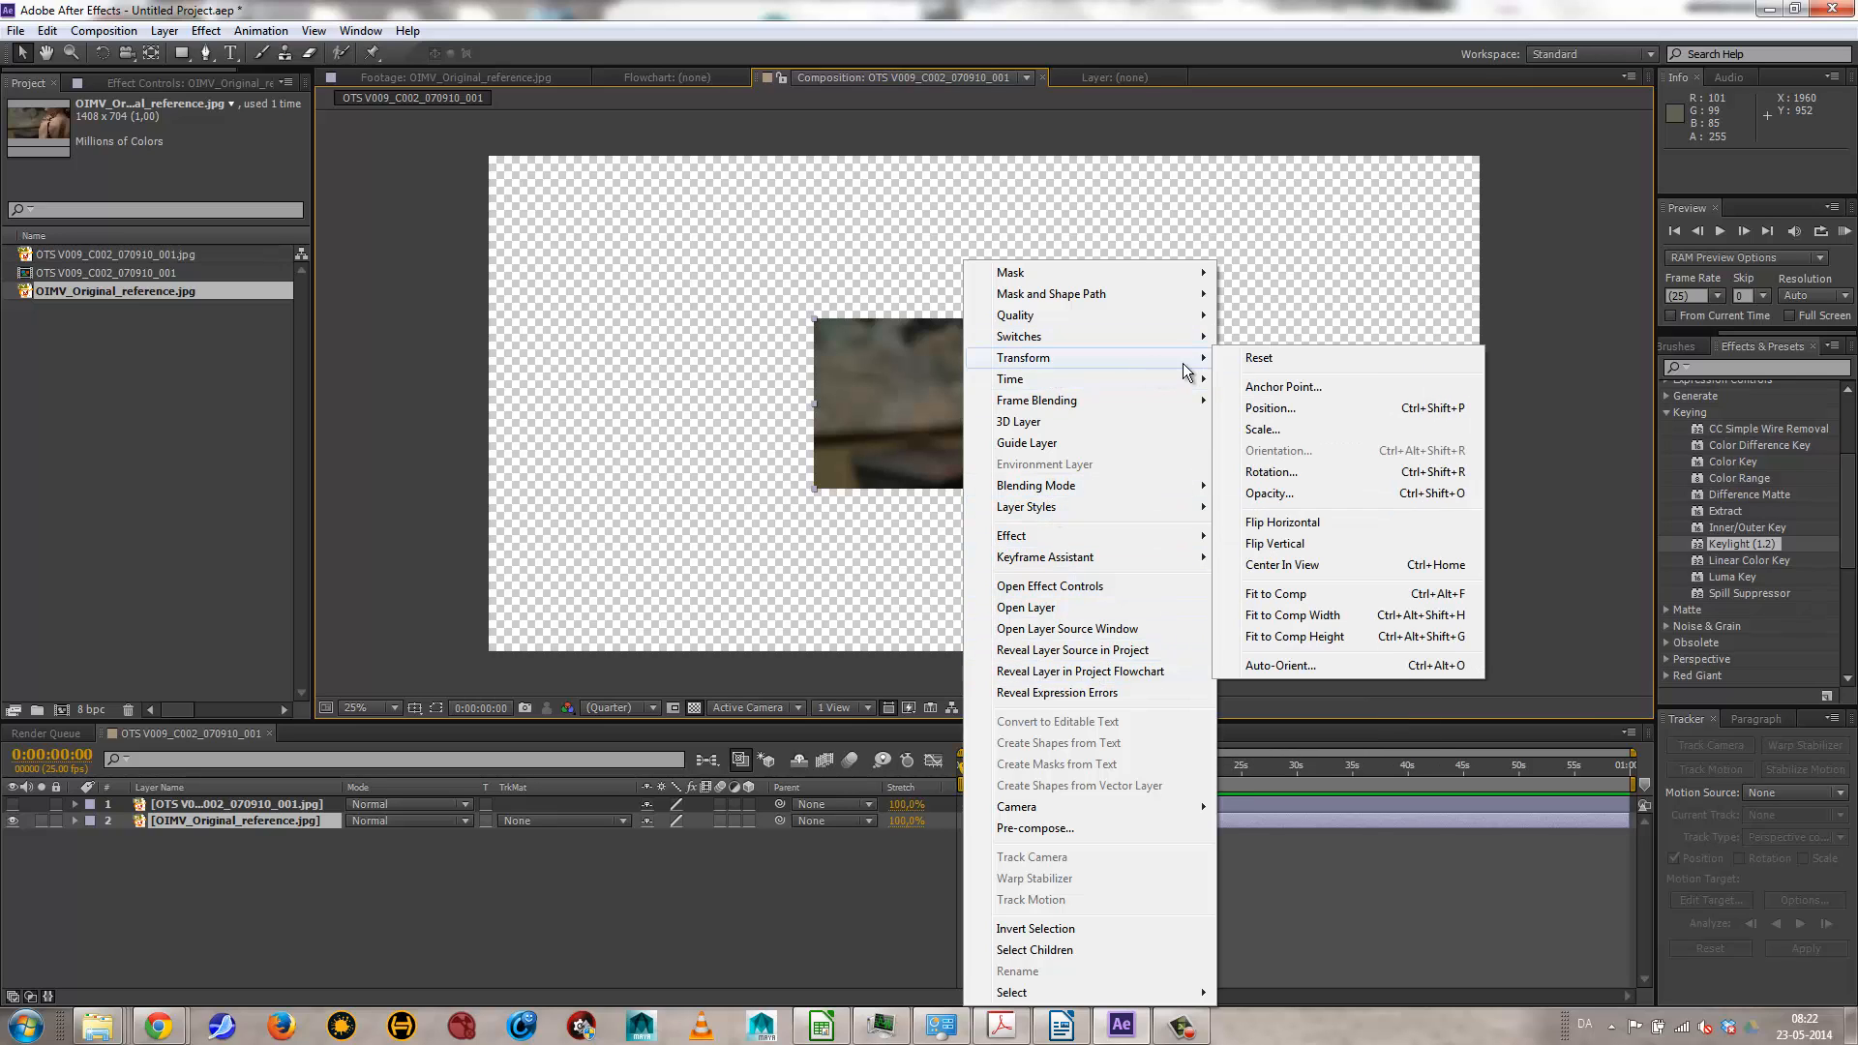
{"action": "left_click", "coordinate": [1316, 594]}
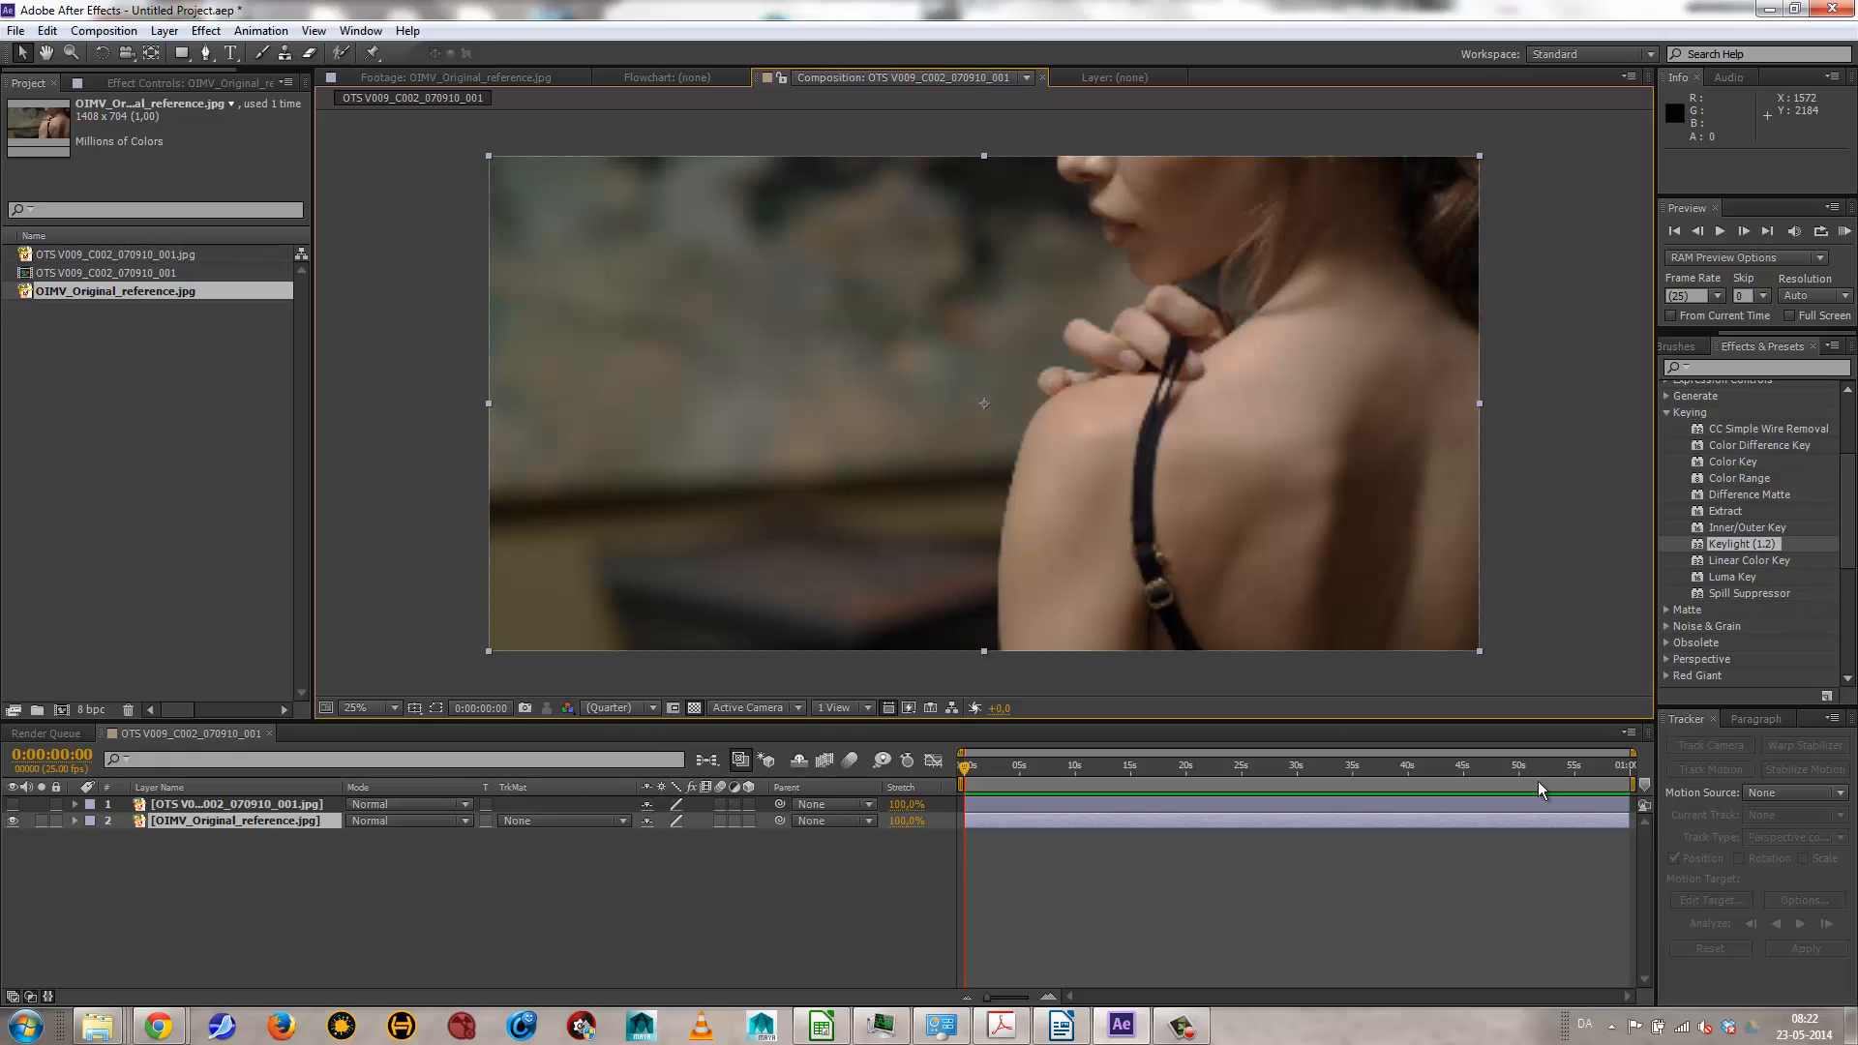
Step: Compare the footage with the reference by toggling the OTS V009 layer's visibility, ending with the layer shown
{"action": "left_click", "coordinate": [13, 804]}
{"action": "left_click", "coordinate": [13, 804]}
{"action": "left_click", "coordinate": [13, 804]}
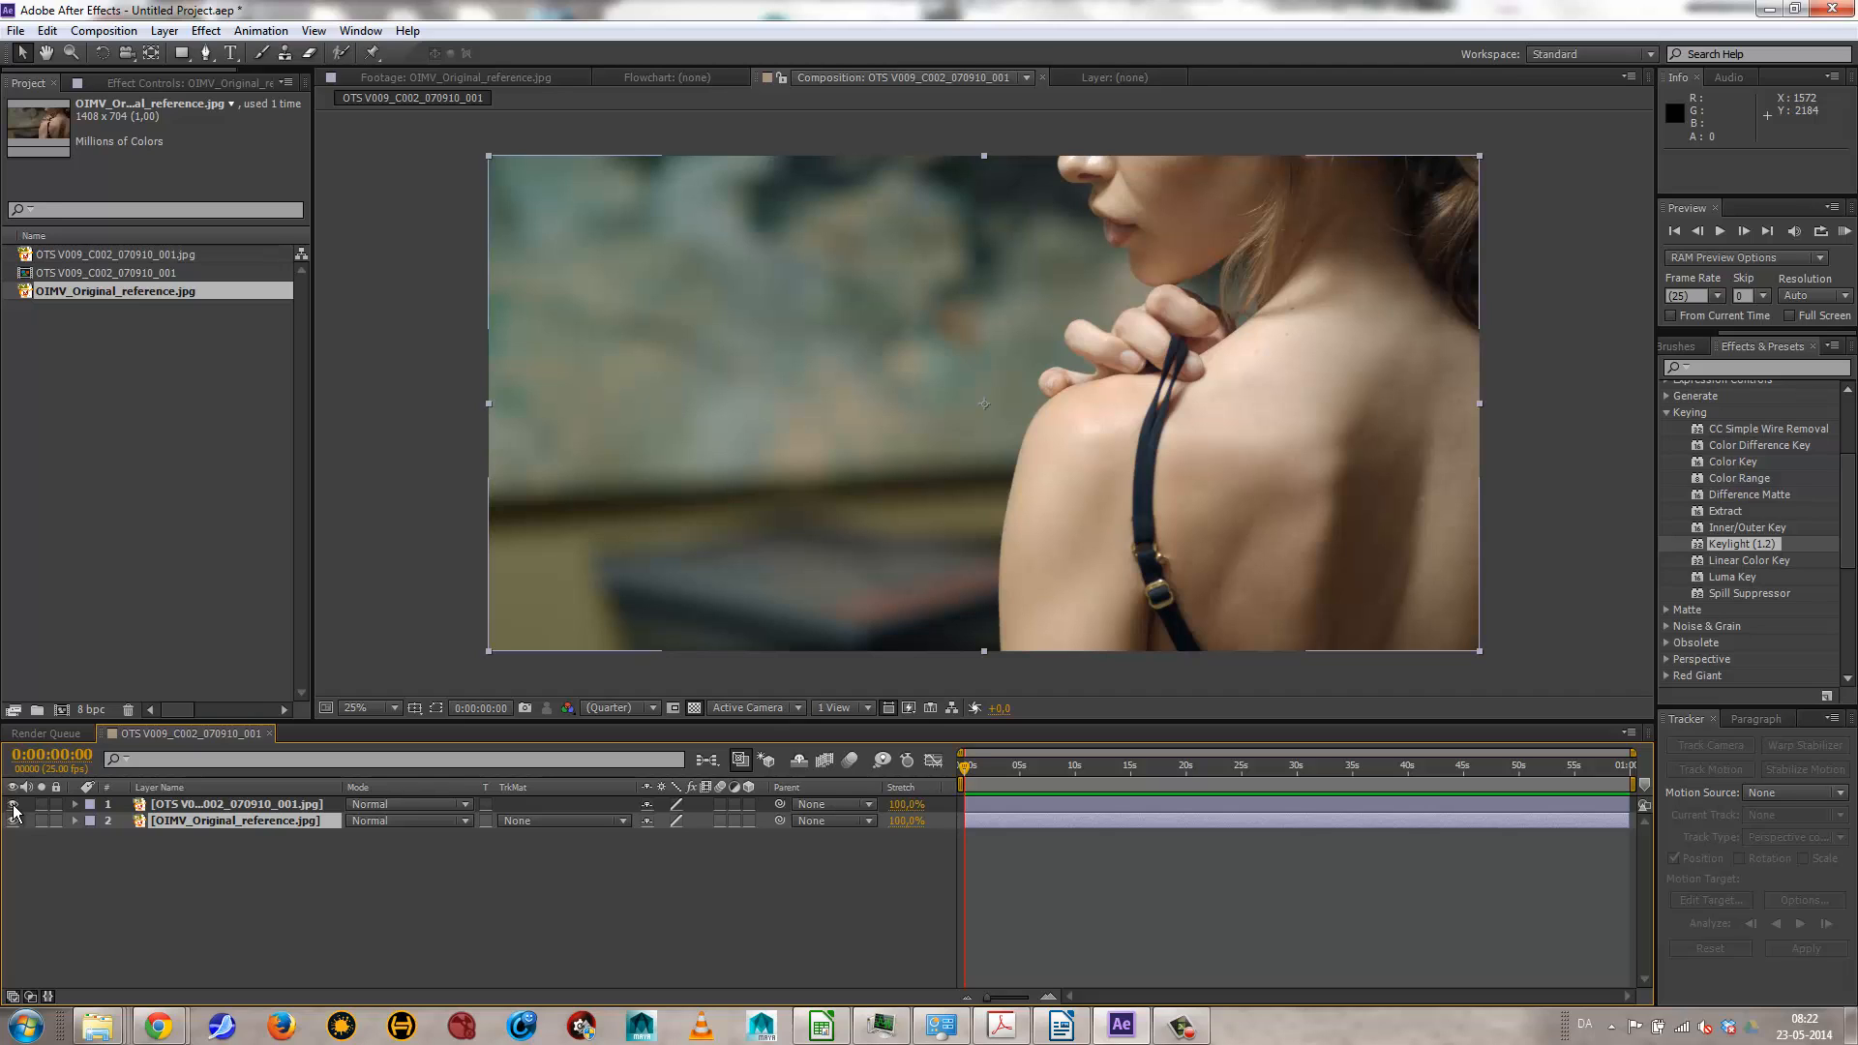
{"action": "left_click", "coordinate": [12, 804]}
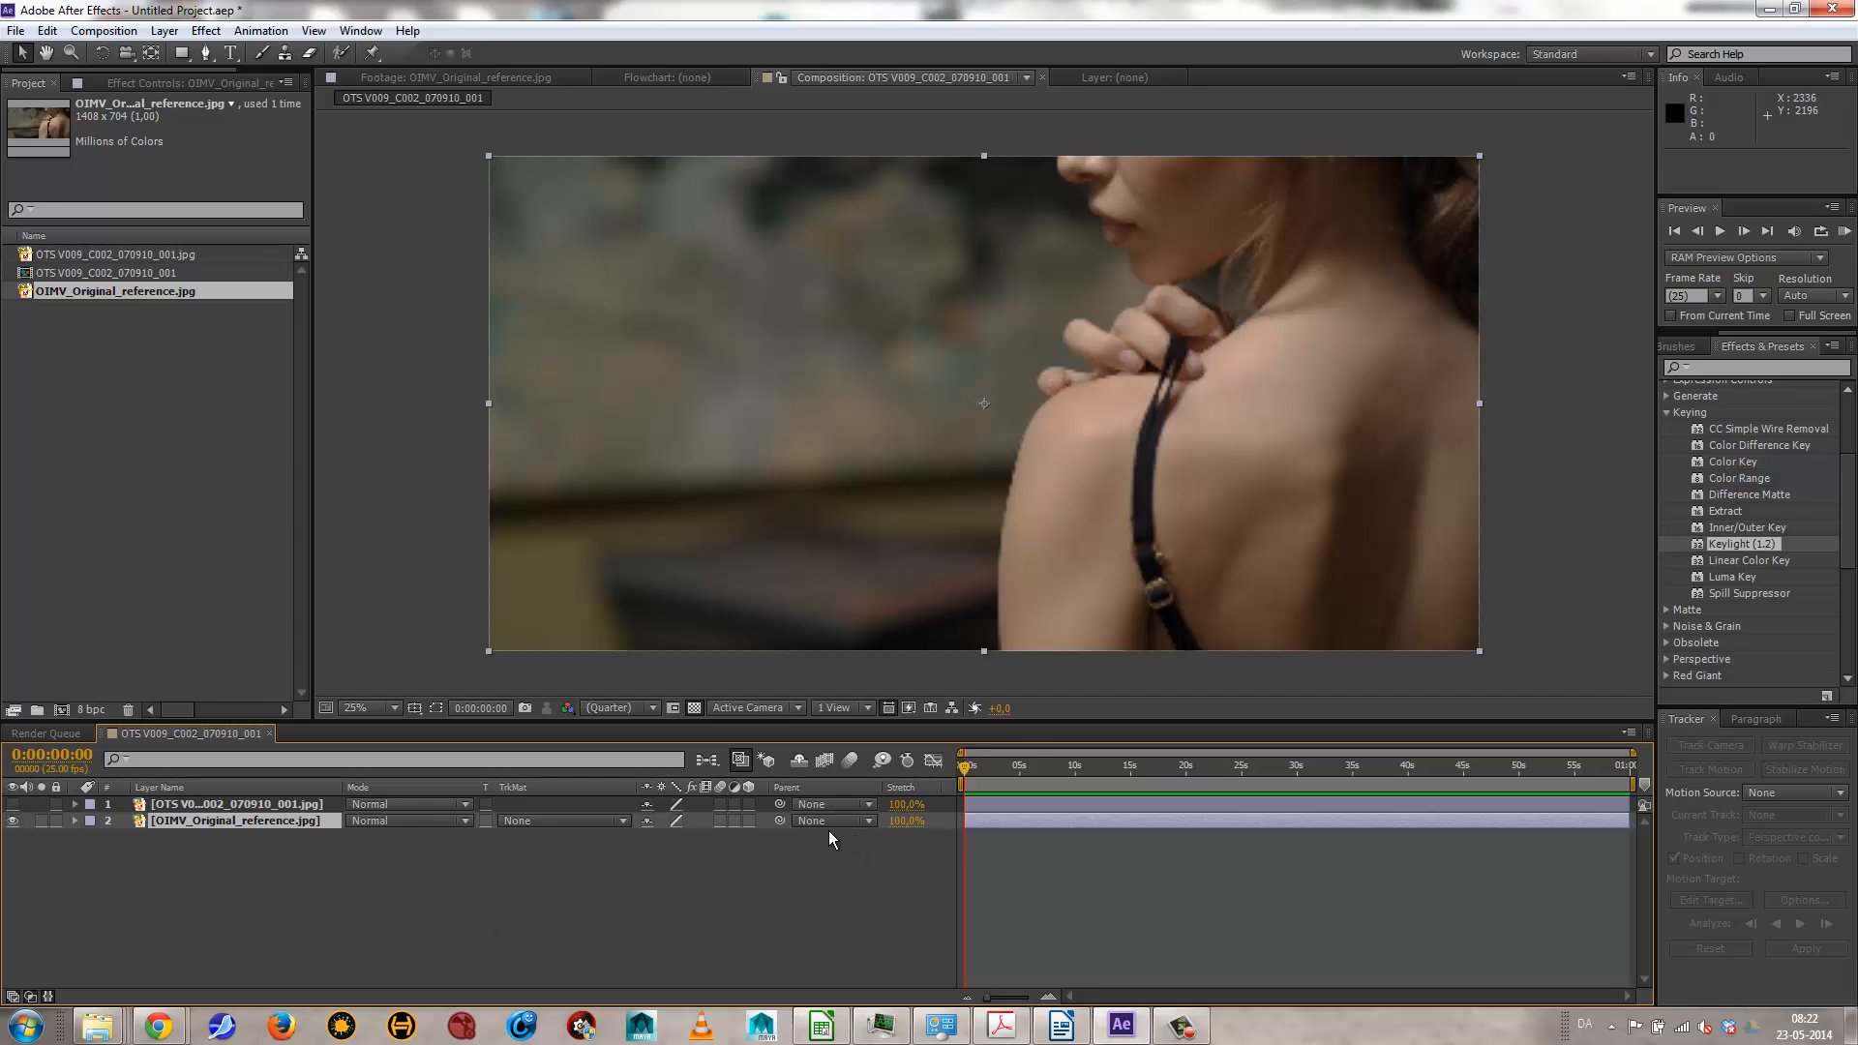
{"action": "left_click", "coordinate": [12, 804]}
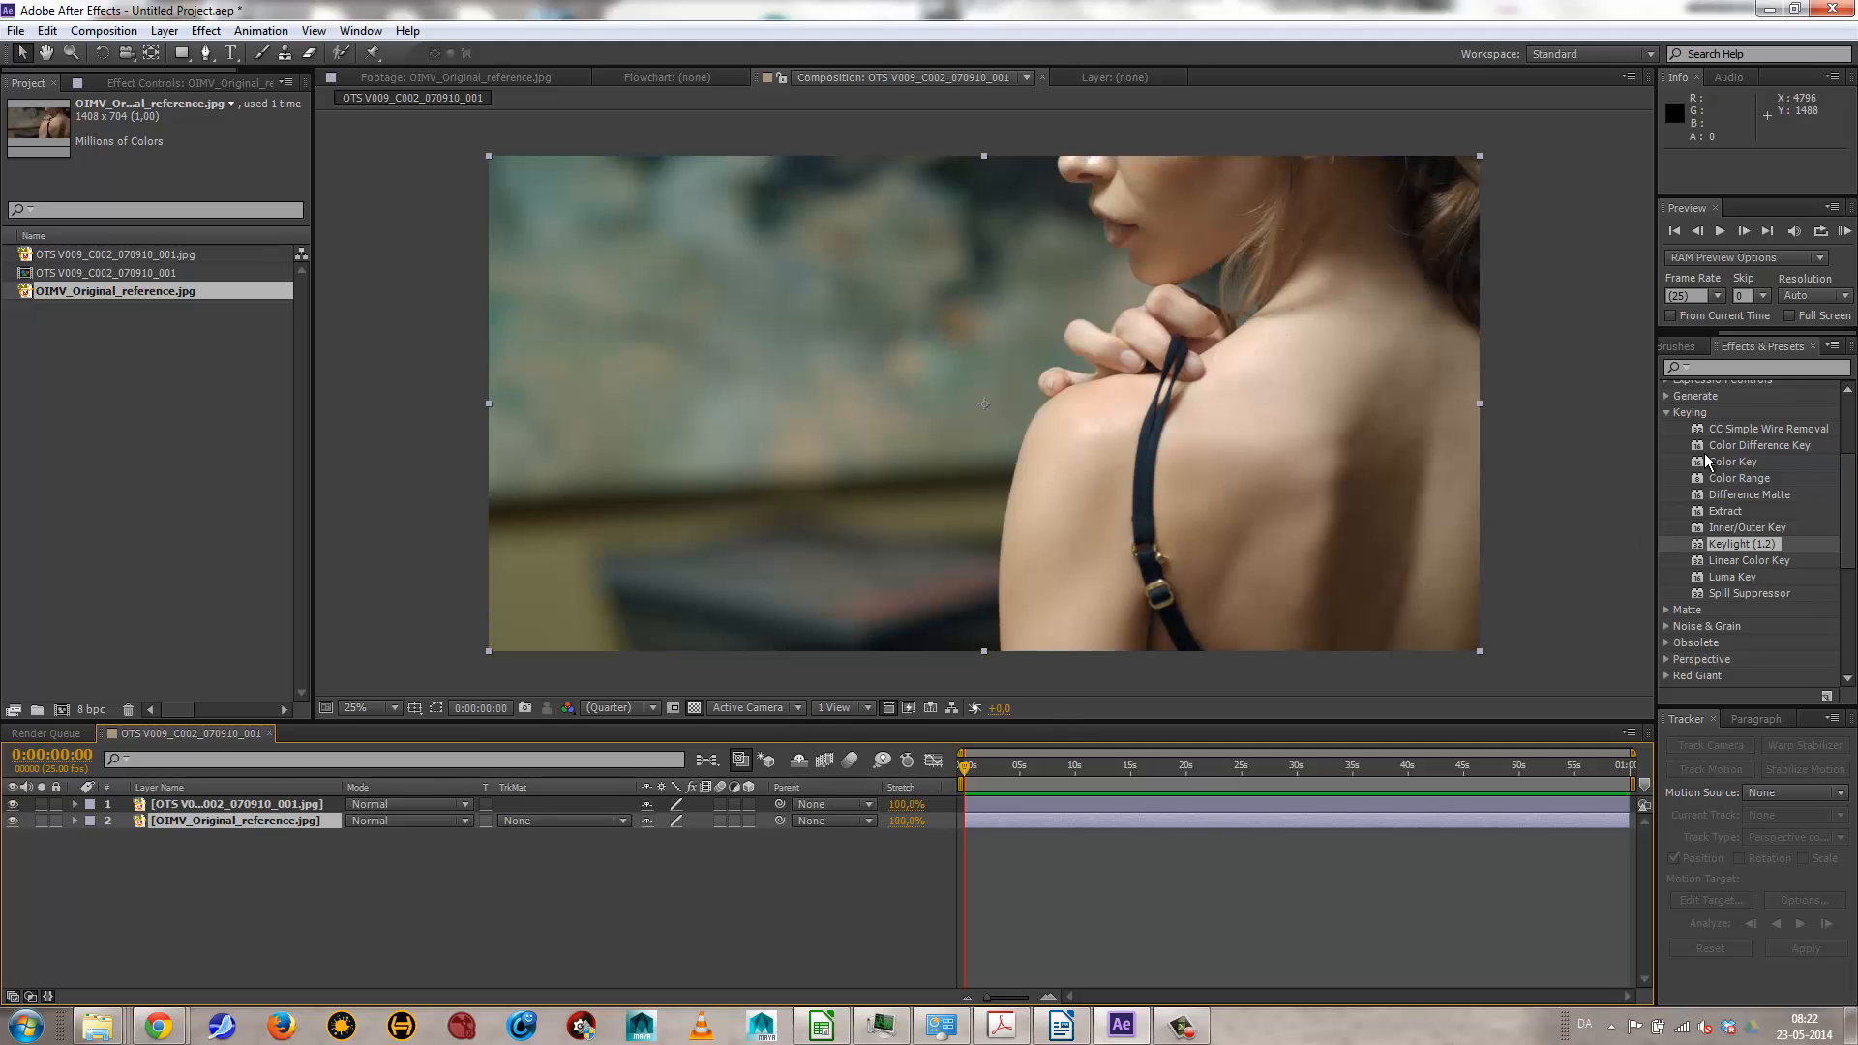
Step: Look through the available effects in the Color Correction and Synthetic Aperture categories
{"action": "left_click", "coordinate": [1663, 410]}
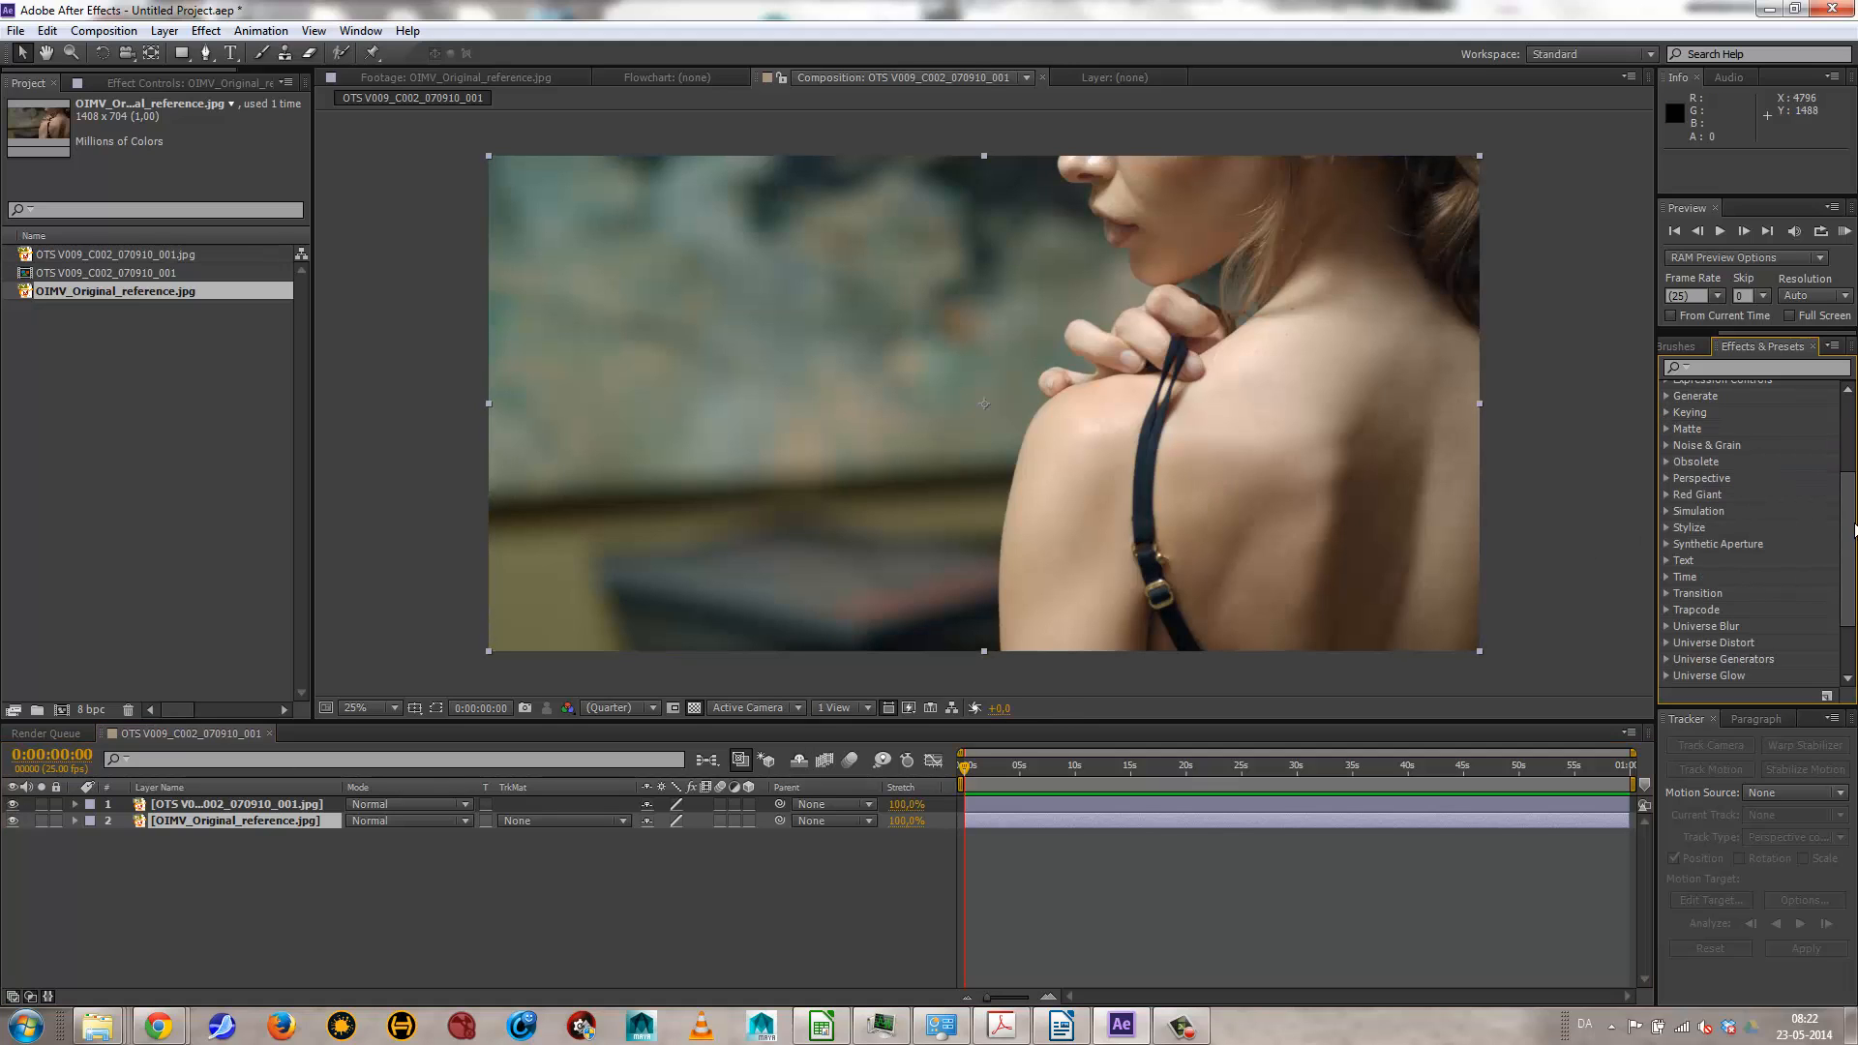
{"action": "left_click_drag", "start_coordinate": [1848, 518], "coordinate": [1847, 435]}
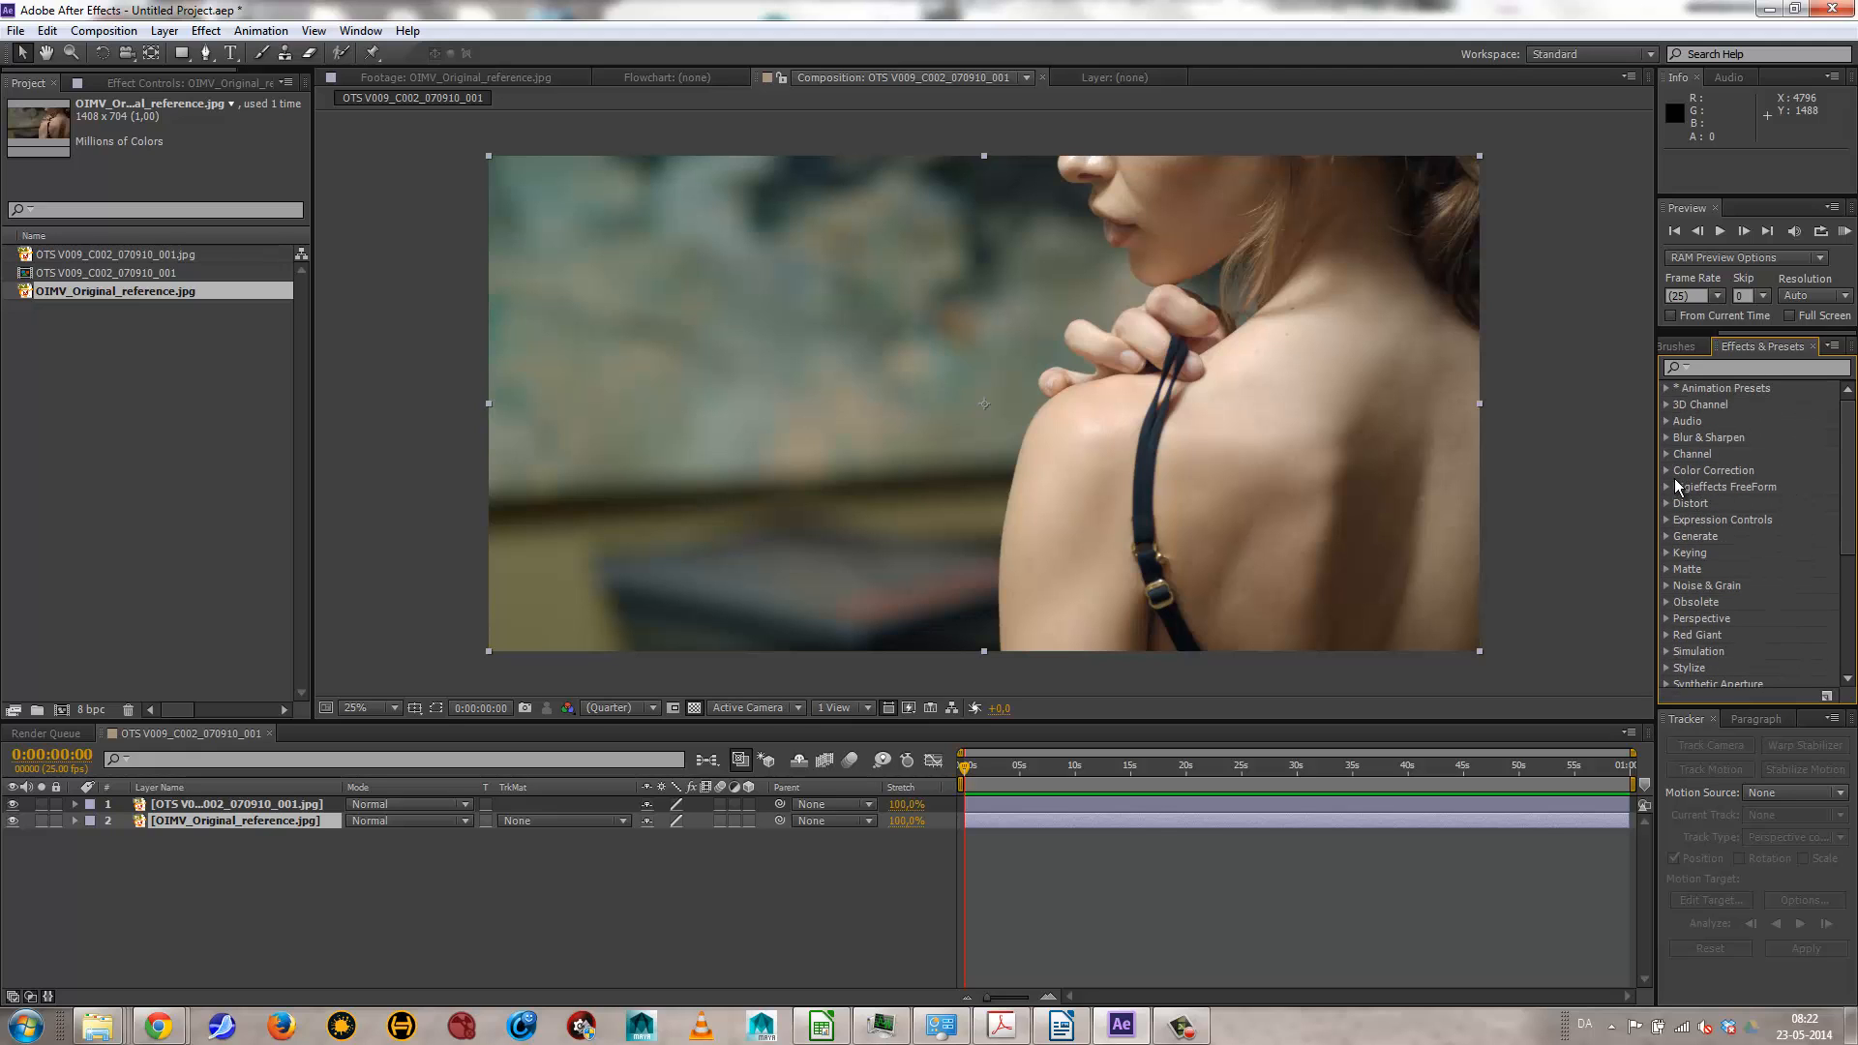
{"action": "left_click", "coordinate": [1667, 472]}
{"action": "mouse_move", "coordinate": [1847, 447]}
{"action": "left_mouse_down"}
{"action": "mouse_move", "coordinate": [1846, 520]}
{"action": "mouse_move", "coordinate": [1829, 445]}
{"action": "left_mouse_up"}
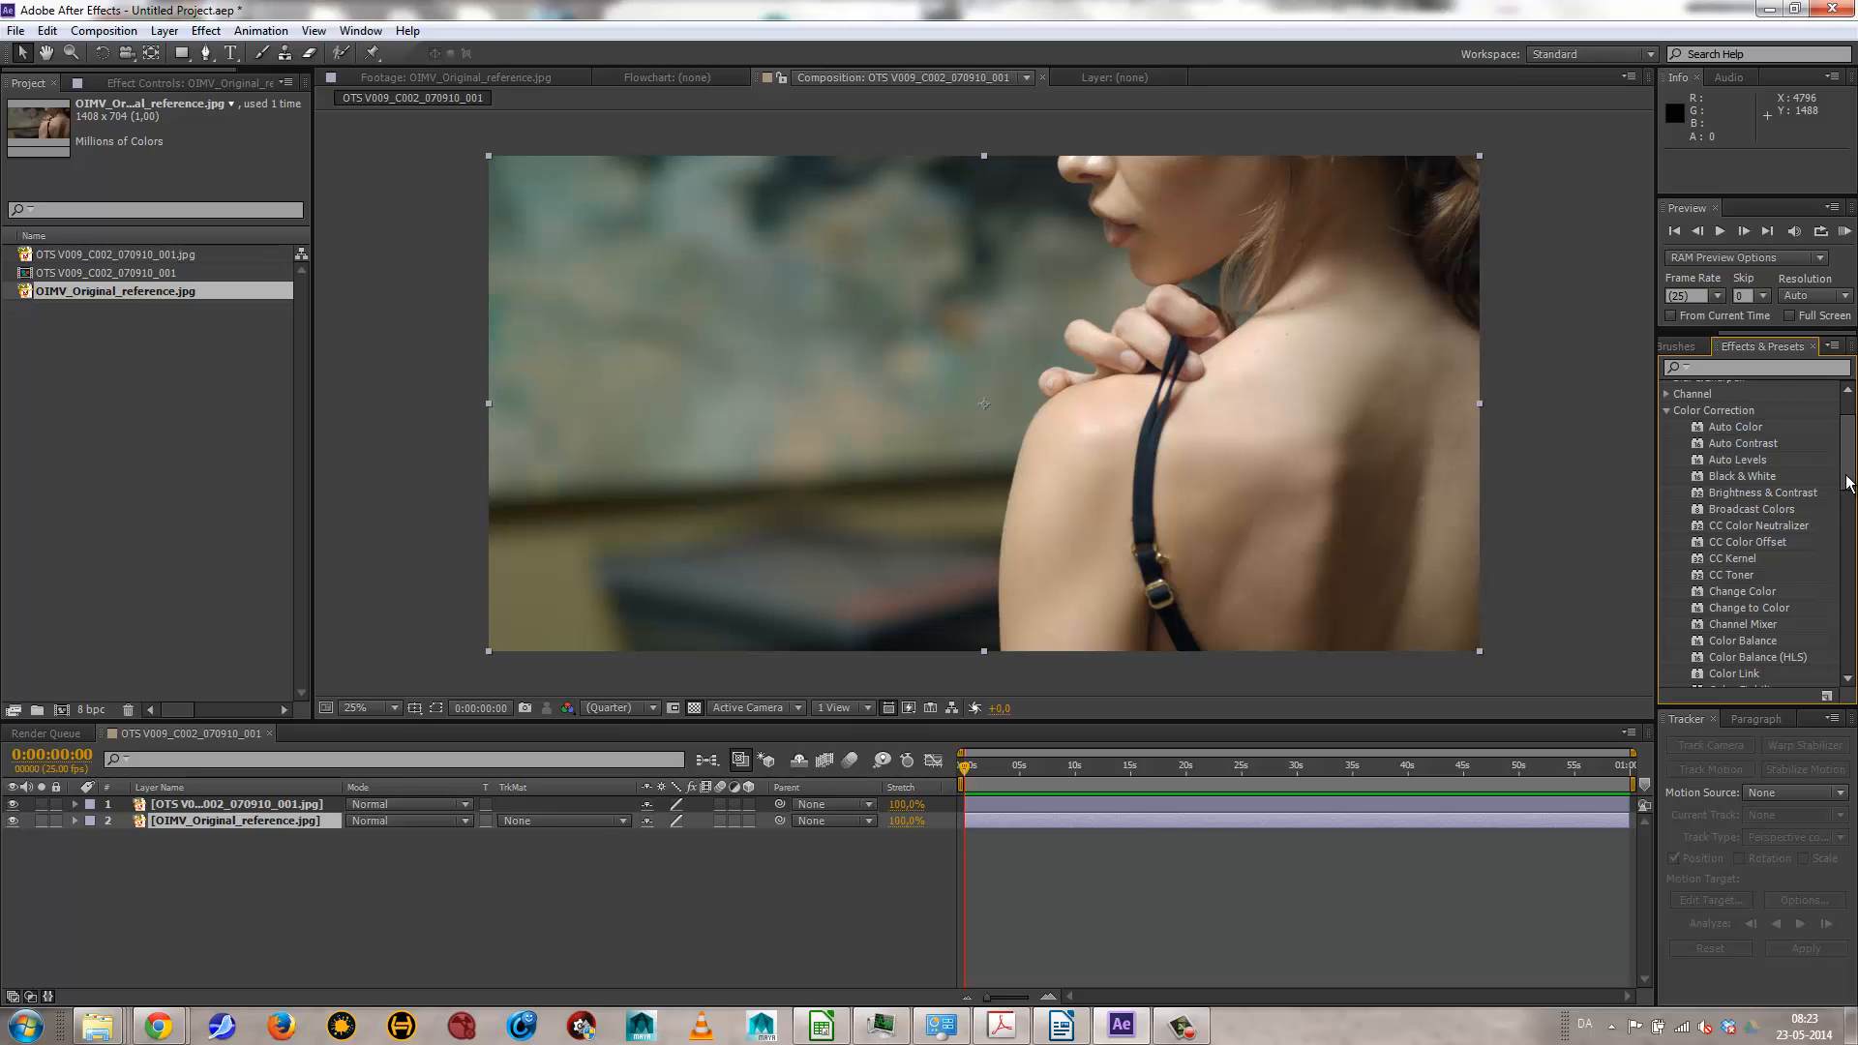
{"action": "scroll", "coordinate": [1827, 509], "scroll_direction": "down", "scroll_amount": 2}
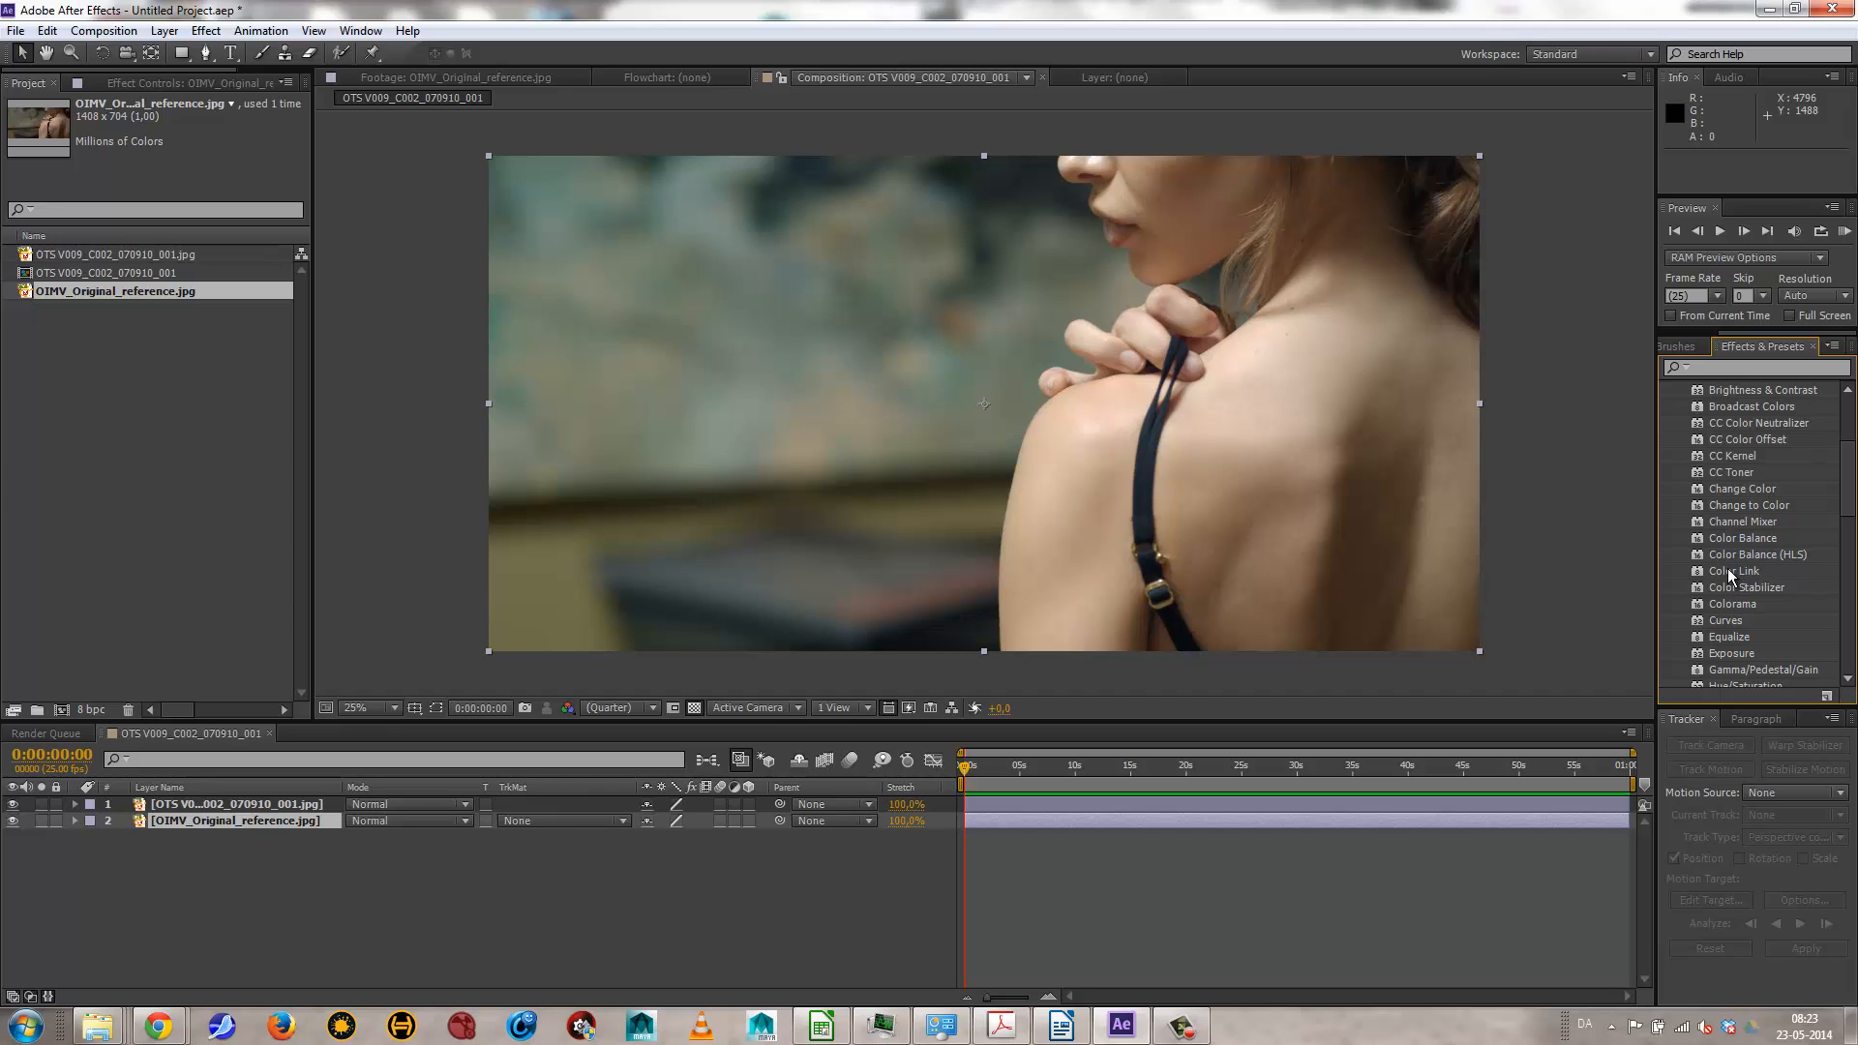
{"action": "scroll", "coordinate": [1831, 549], "scroll_direction": "down", "scroll_amount": 5}
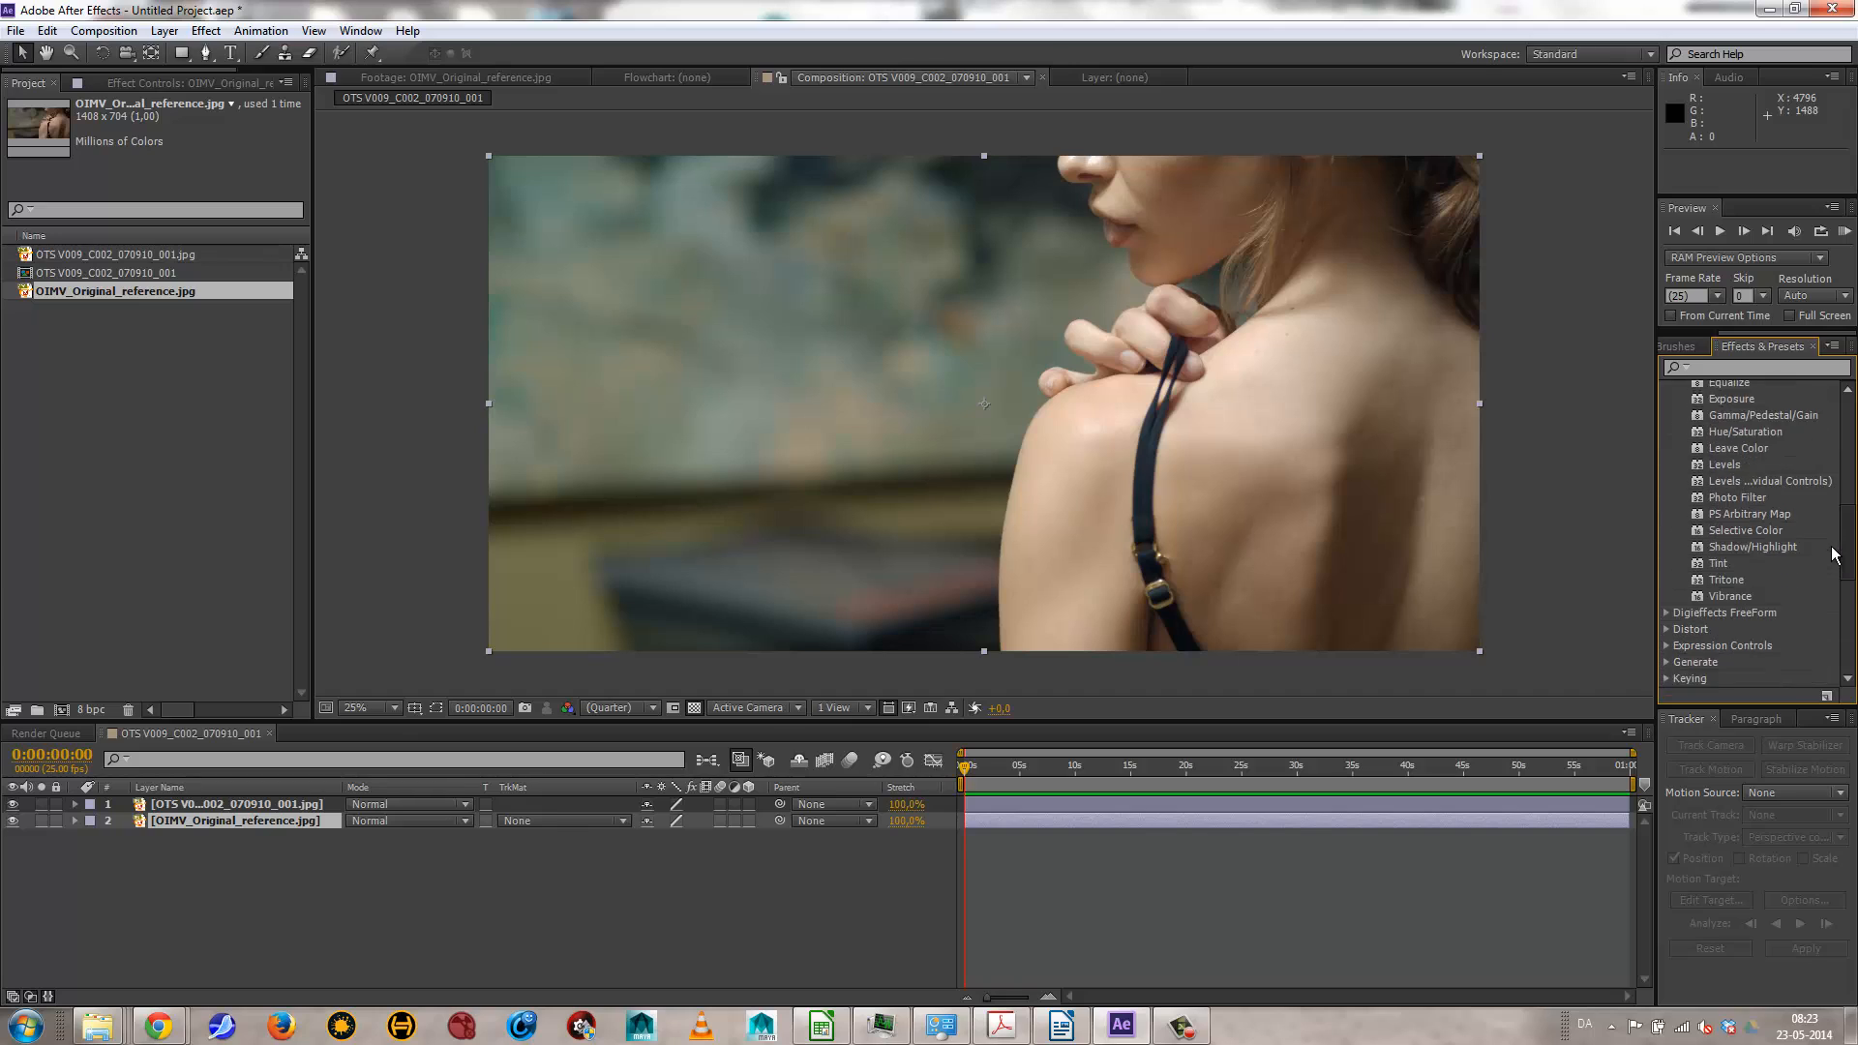
{"action": "scroll", "coordinate": [1829, 571], "scroll_direction": "down", "scroll_amount": 5}
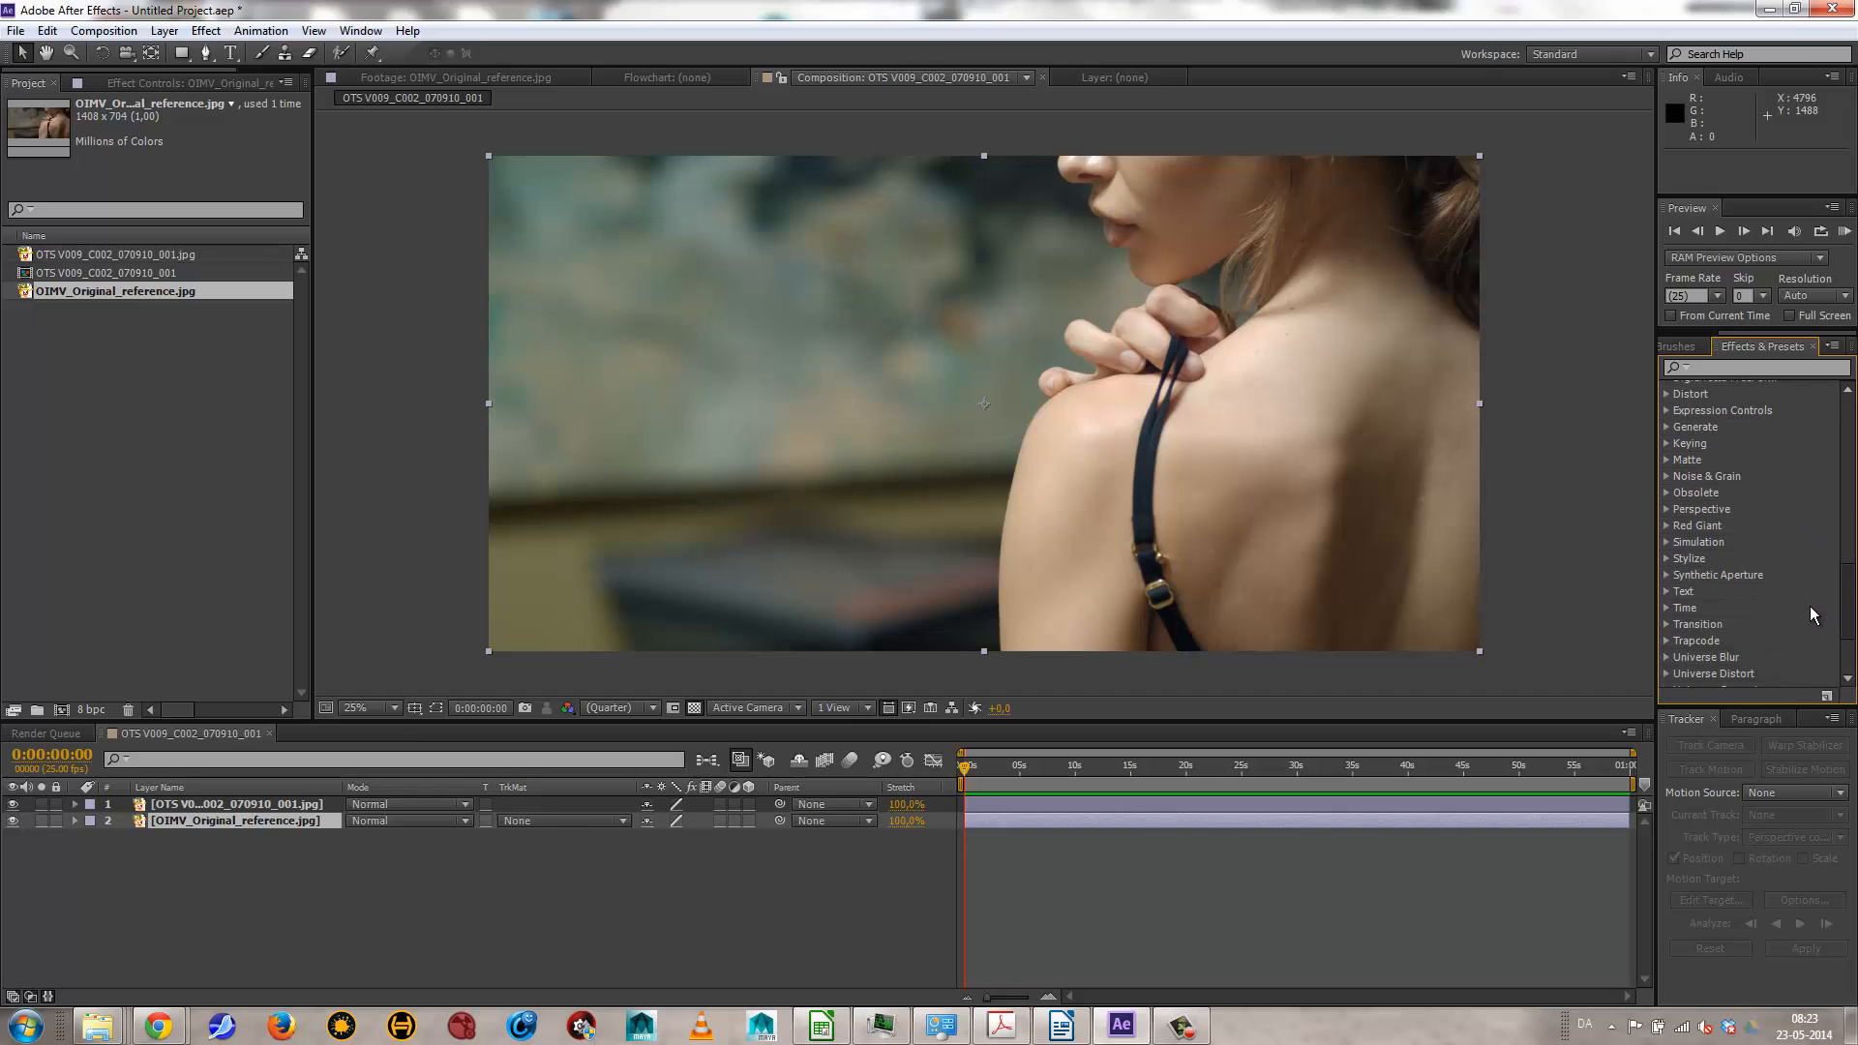
{"action": "scroll", "coordinate": [1808, 620], "scroll_direction": "down", "scroll_amount": 3}
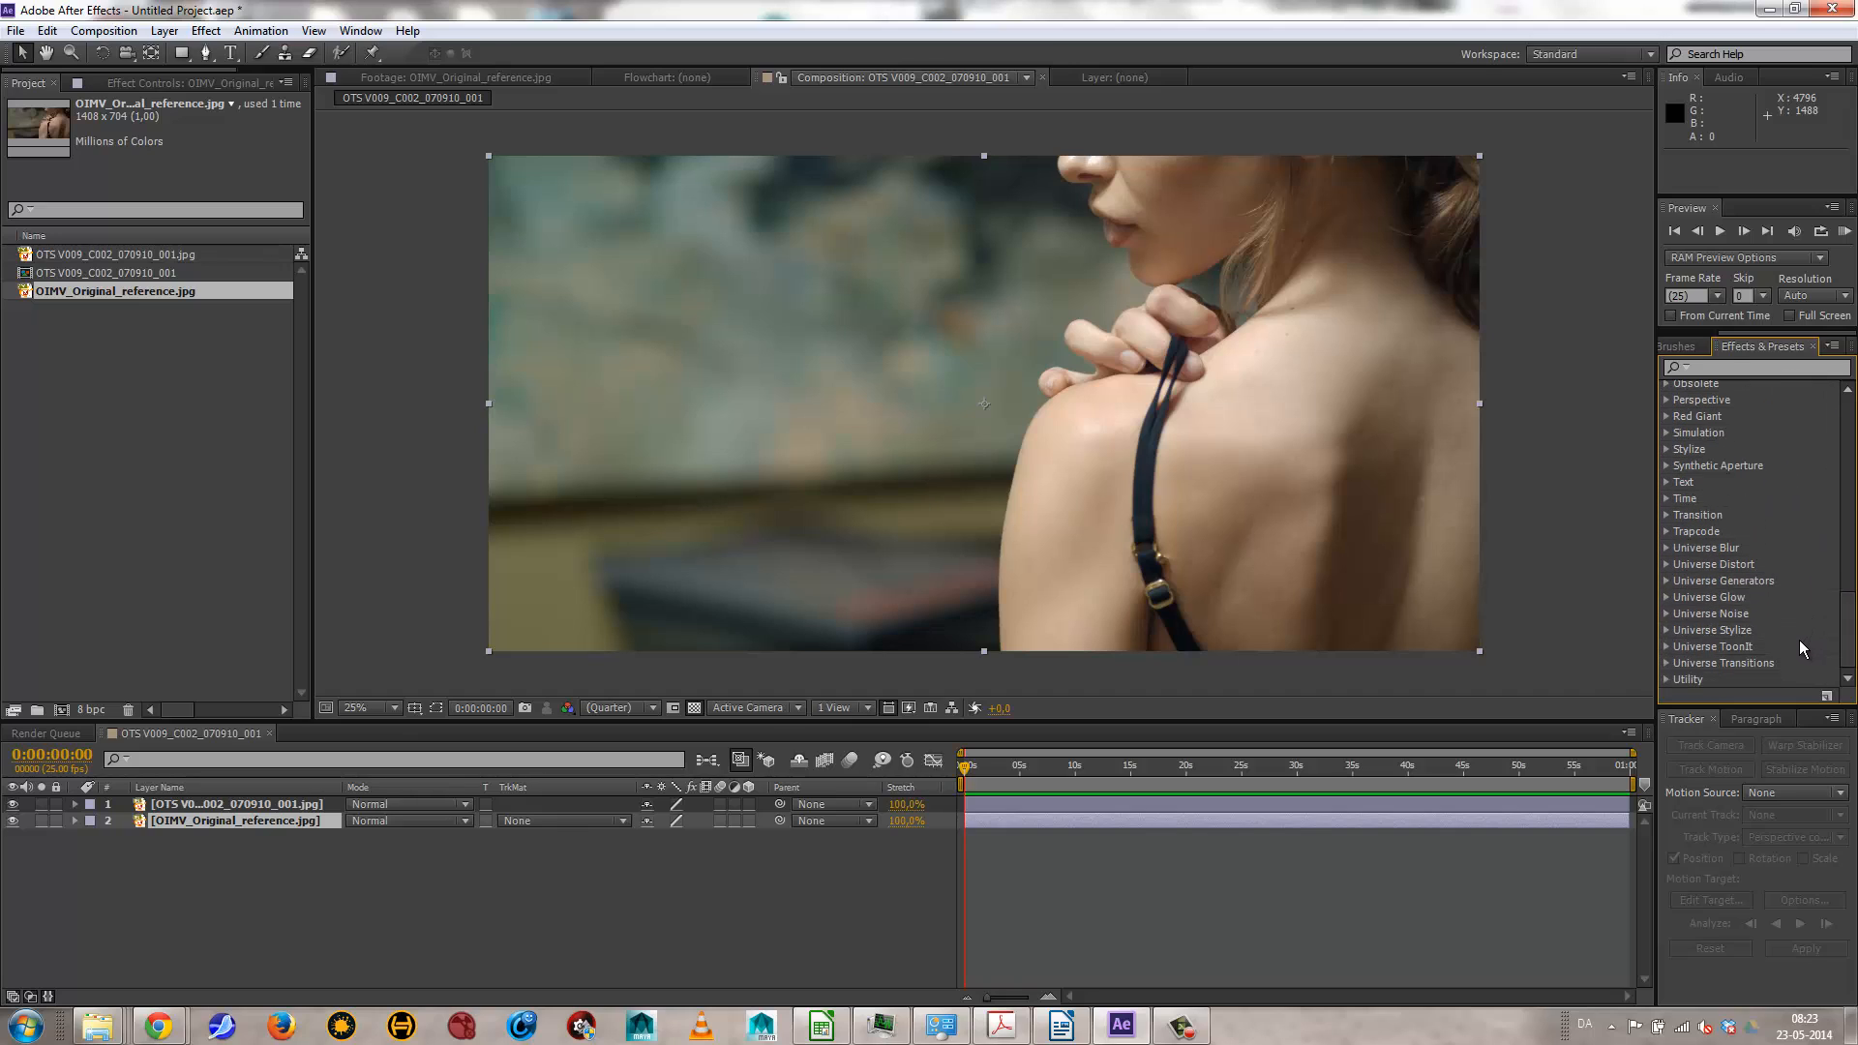
{"action": "left_click", "coordinate": [1667, 466]}
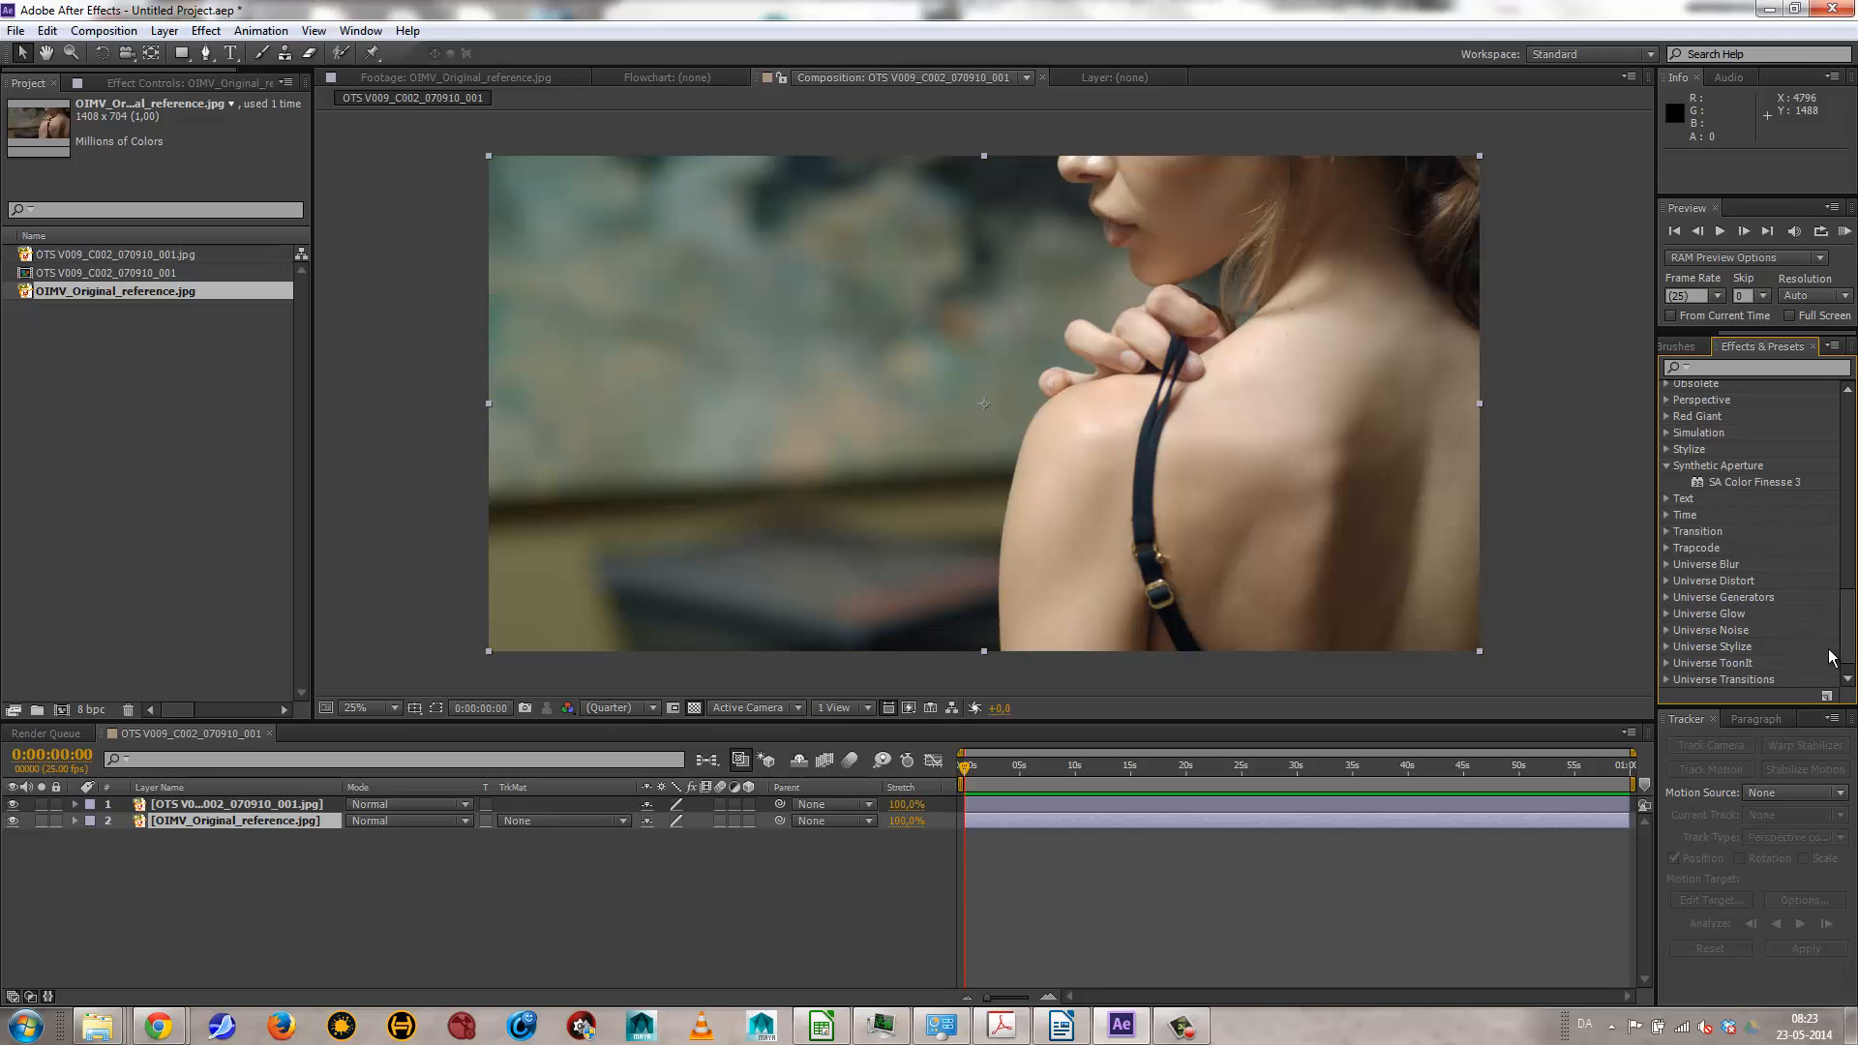
{"action": "left_click_drag", "start_coordinate": [1848, 644], "coordinate": [1848, 442]}
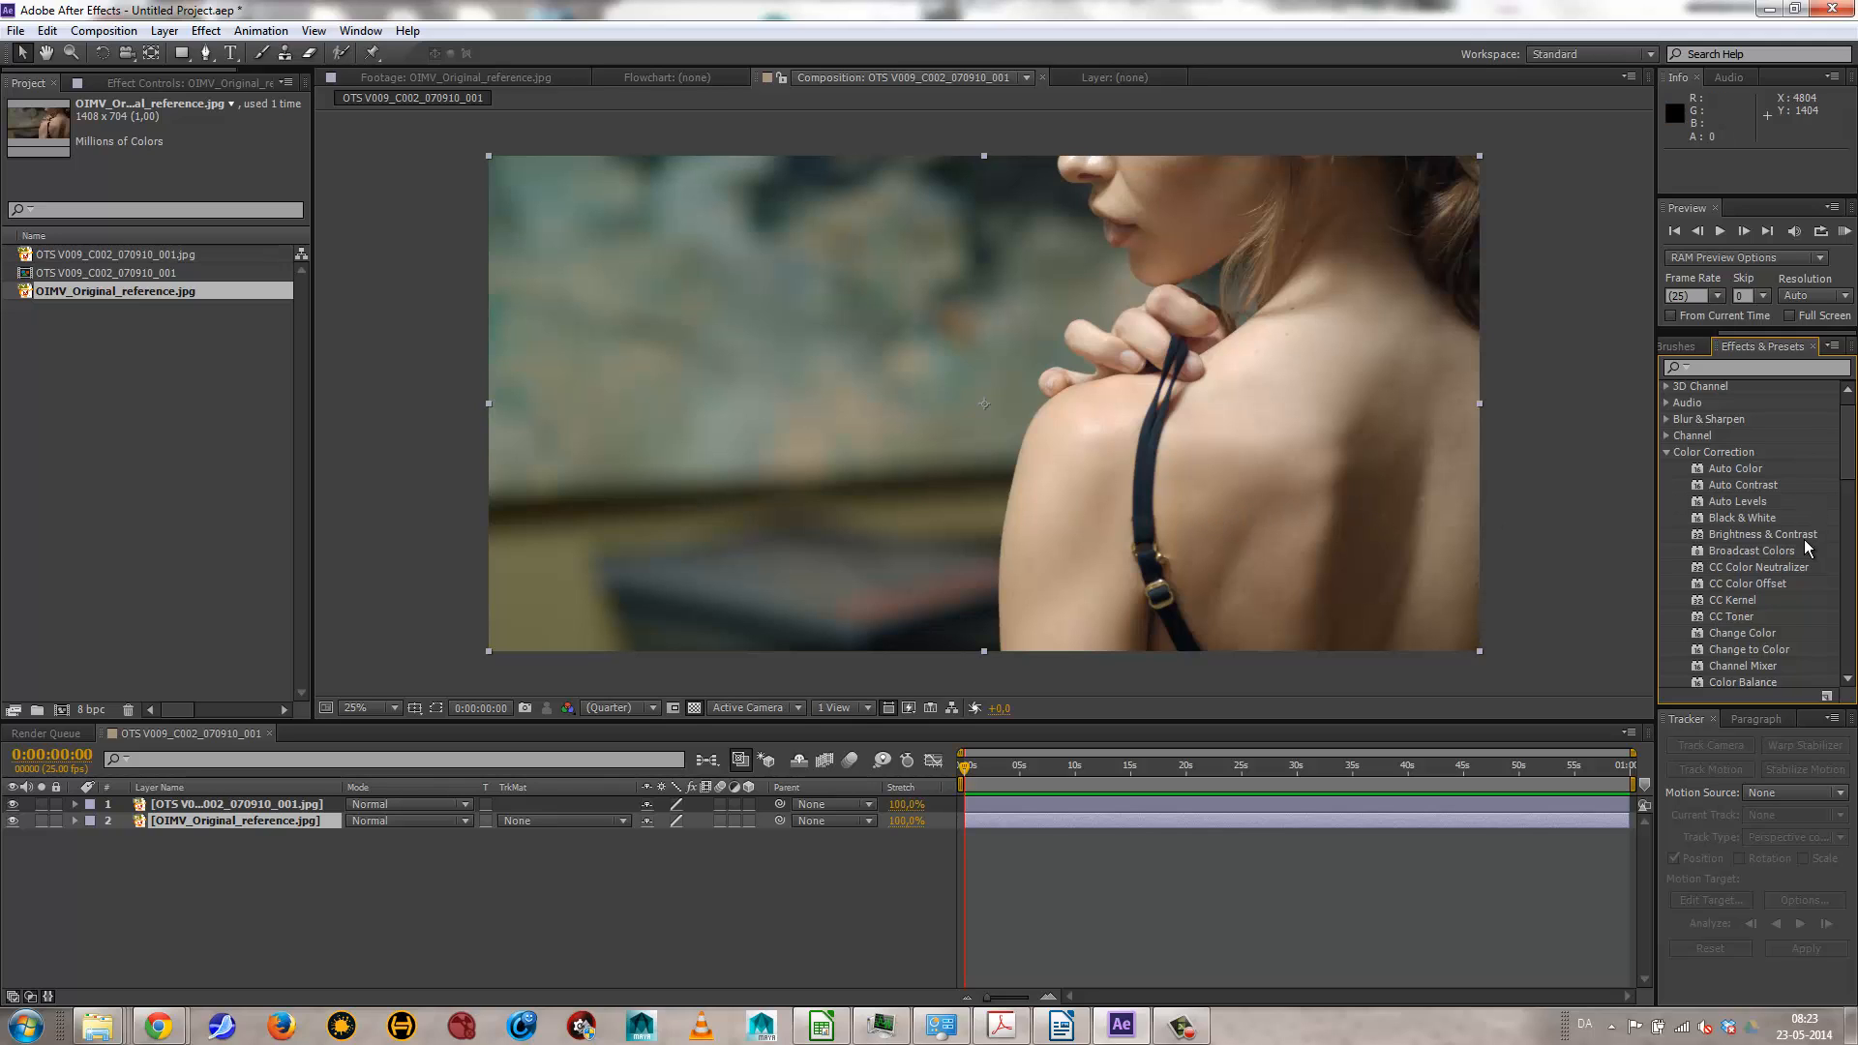
Step: Apply the Levels effect from Color Correction to the OTS V009 layer and widen the area showing its settings
{"action": "scroll", "coordinate": [1734, 502], "scroll_direction": "down", "scroll_amount": 3}
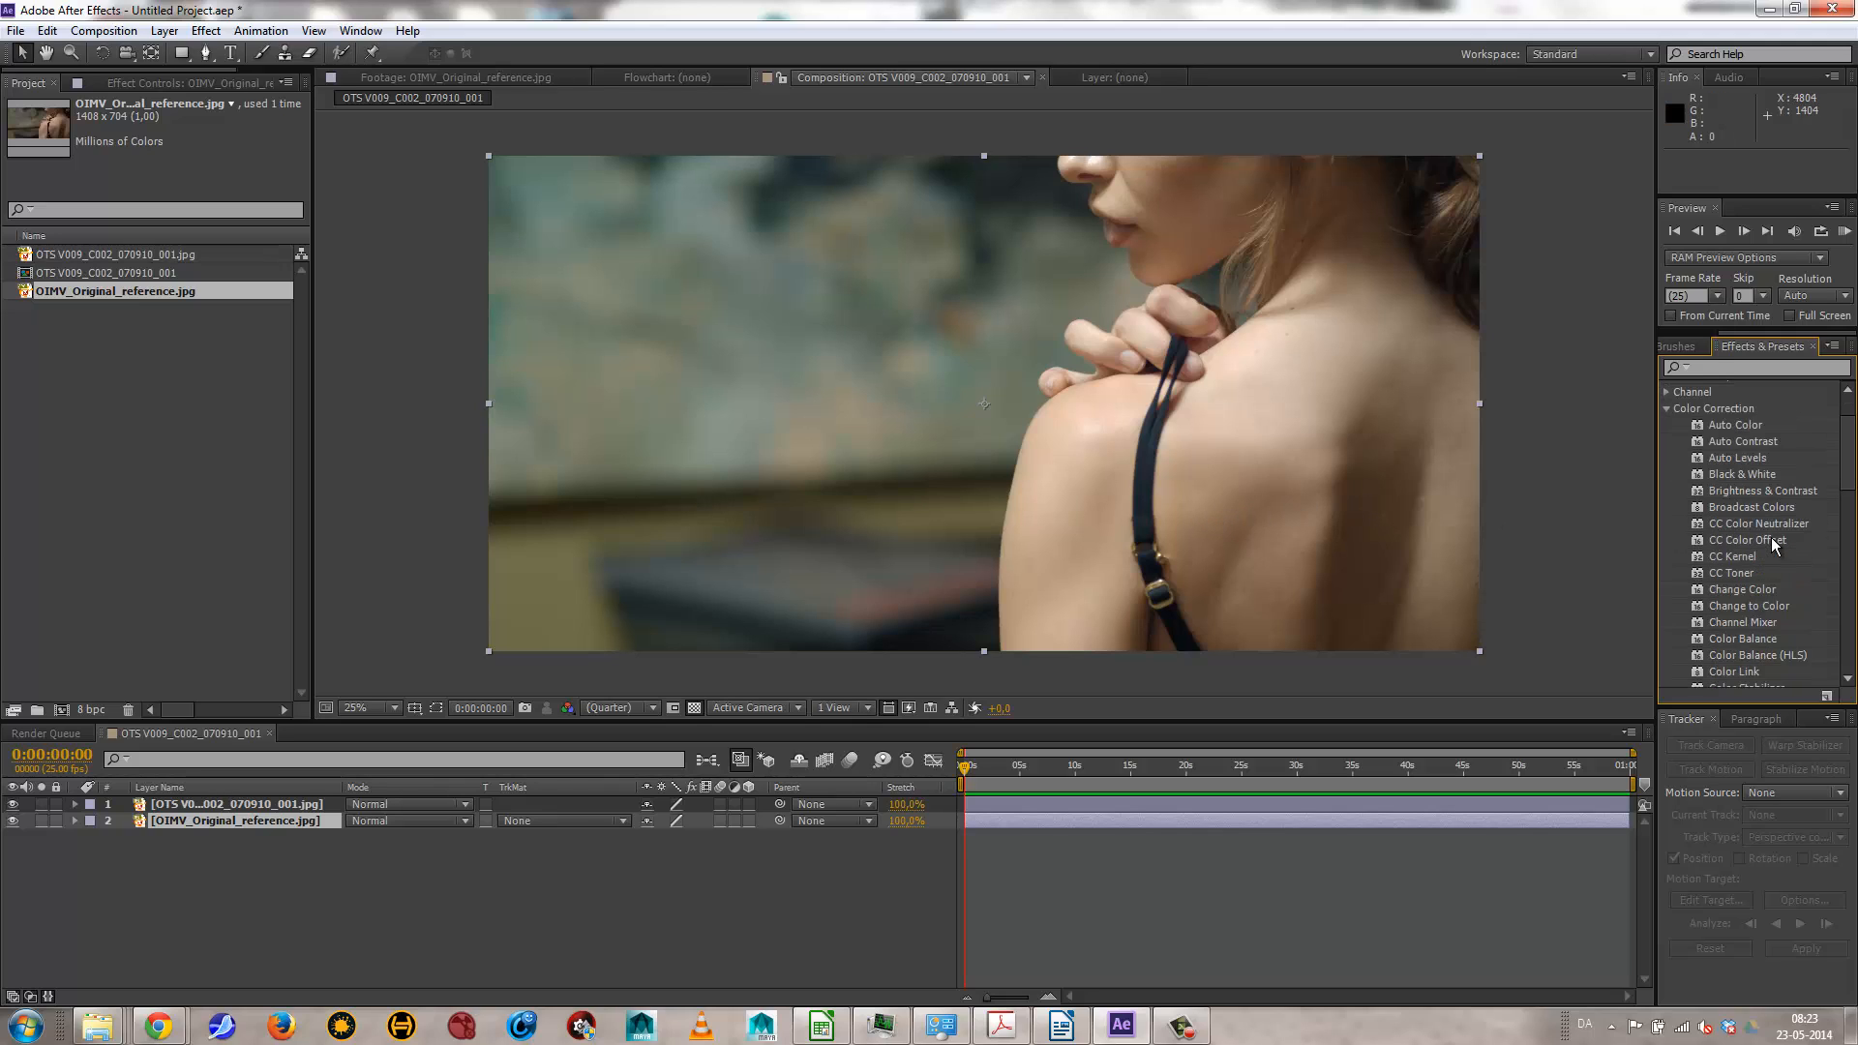
{"action": "scroll", "coordinate": [1771, 538], "scroll_direction": "down", "scroll_amount": 2}
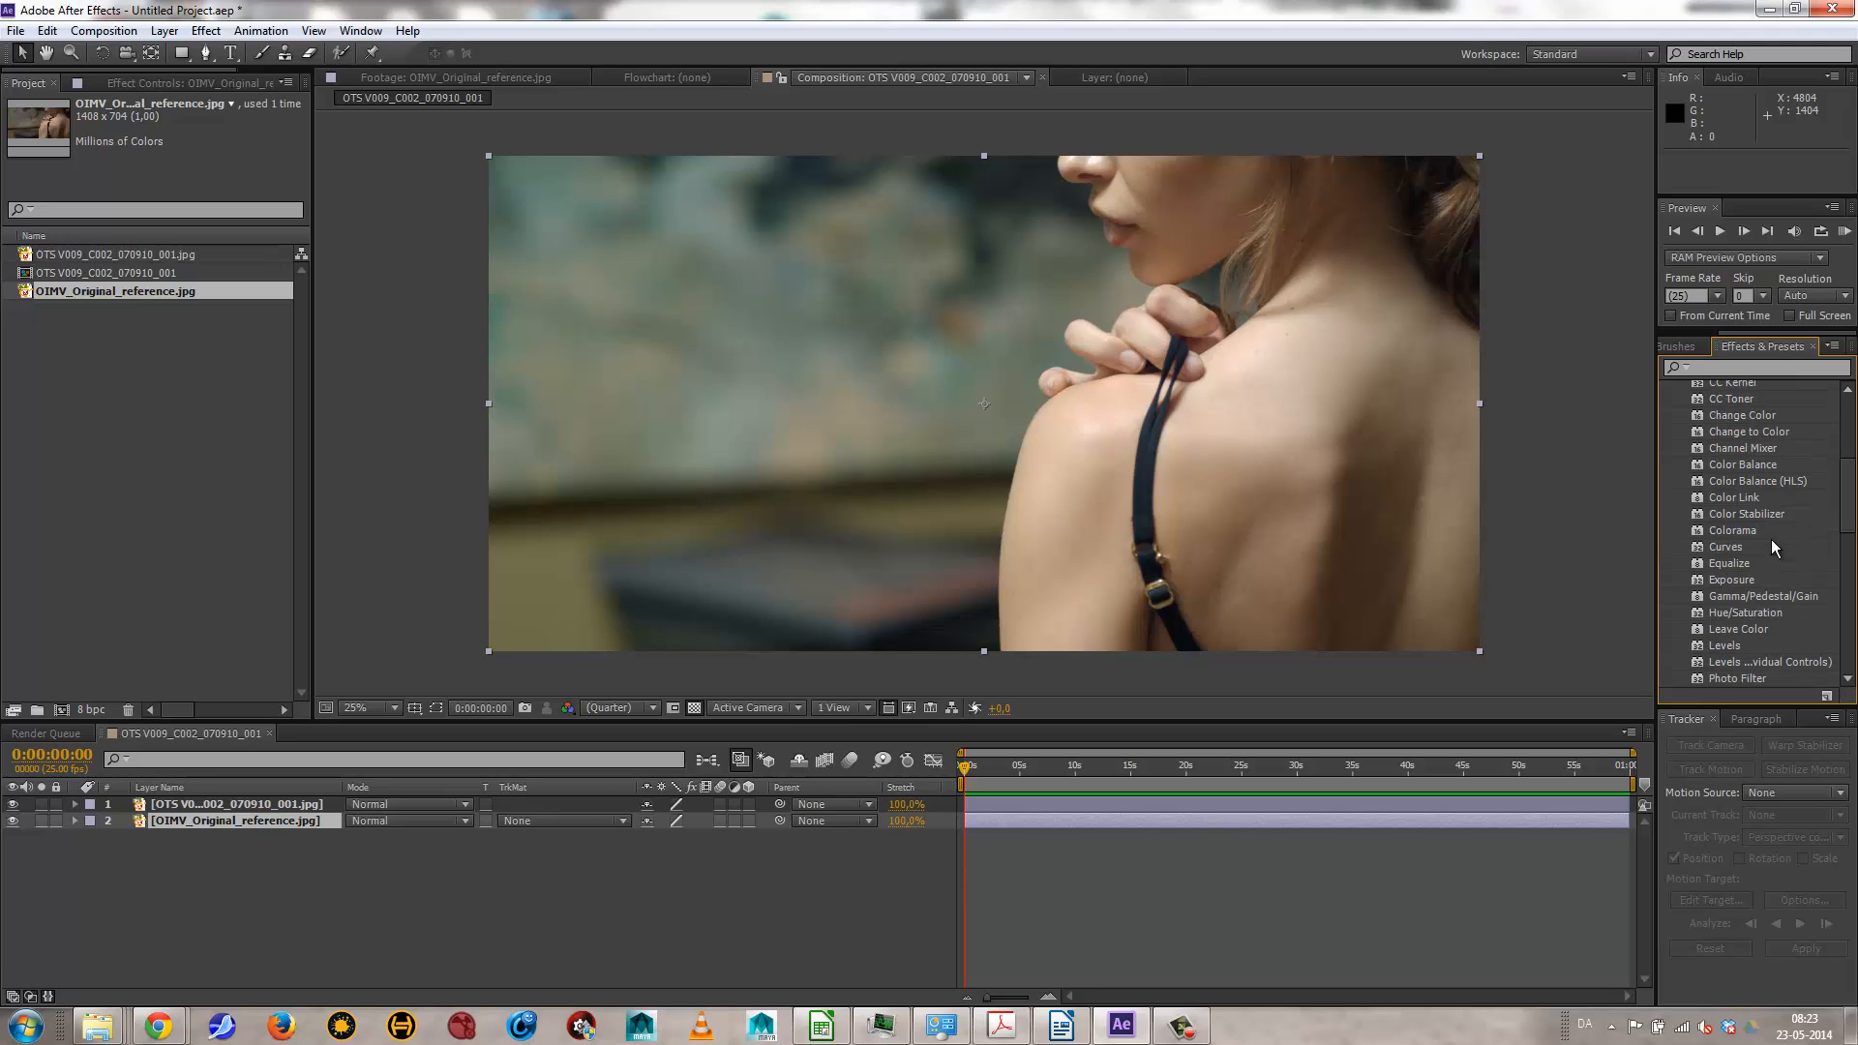
{"action": "left_click_drag", "start_coordinate": [1711, 647], "coordinate": [966, 449]}
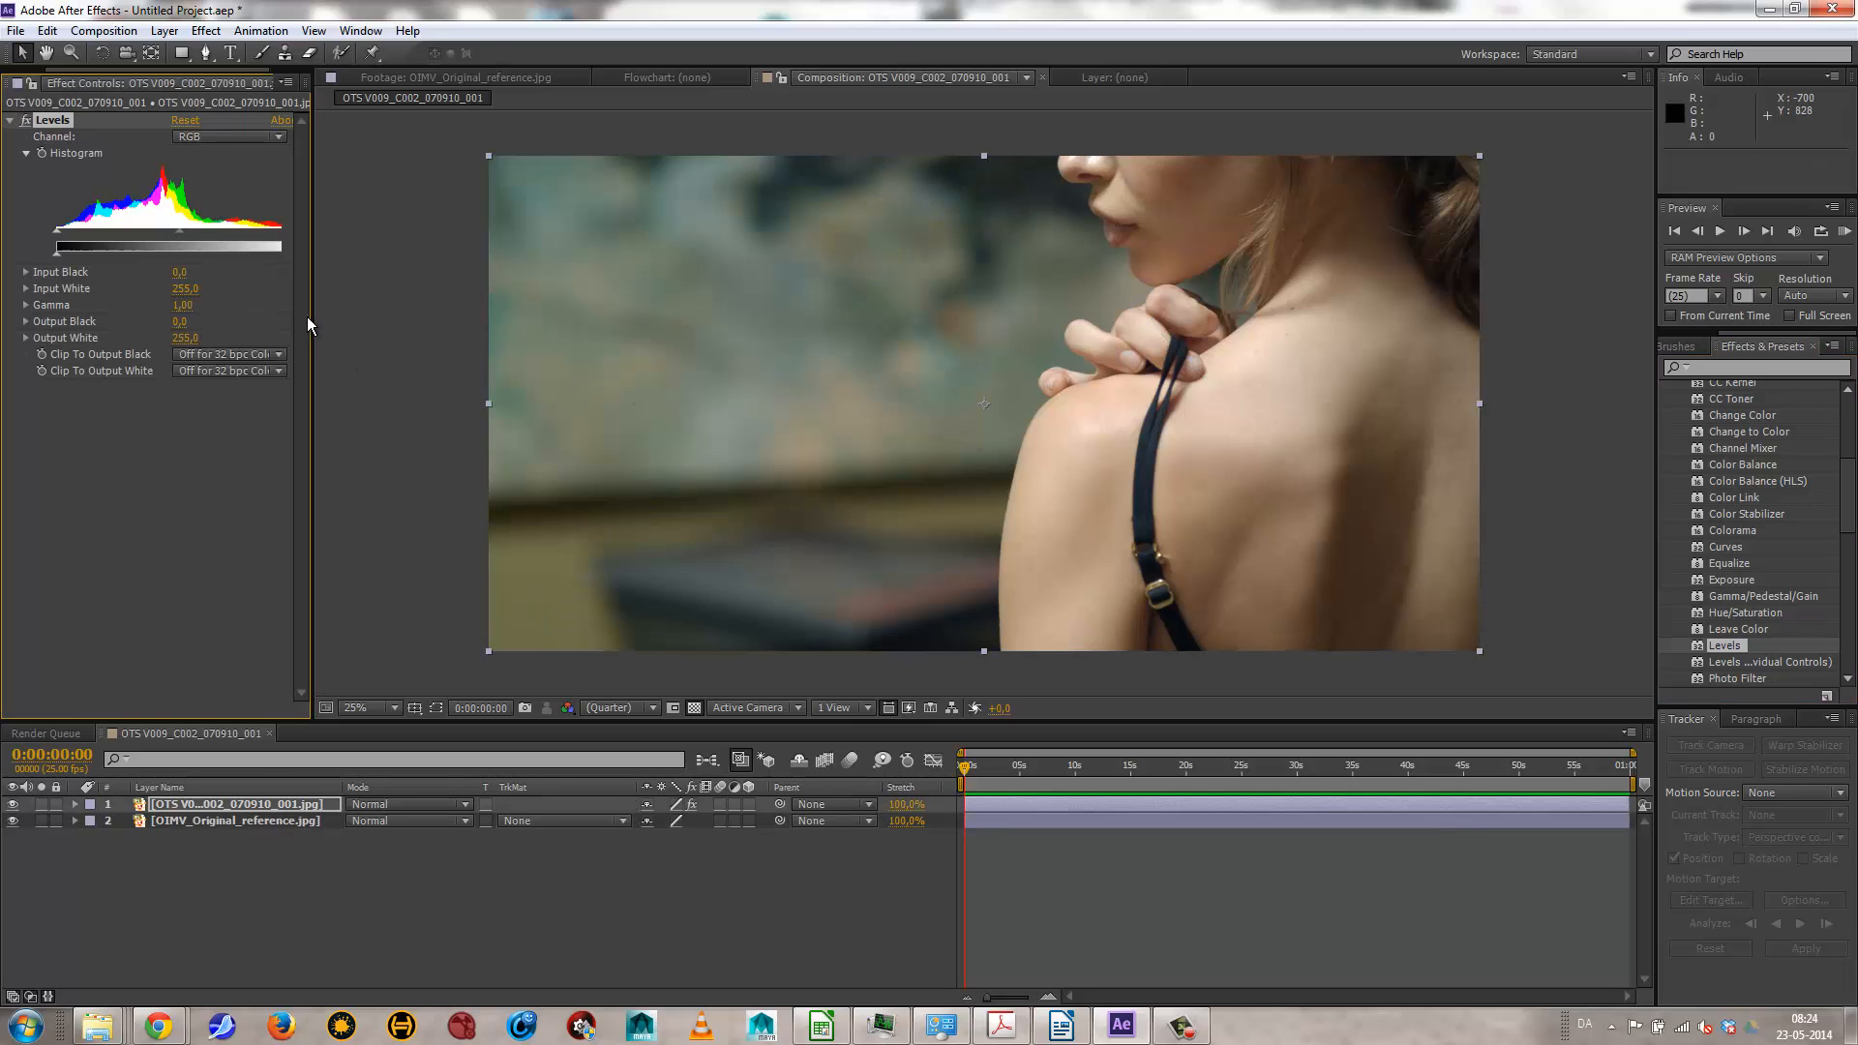
{"action": "left_click_drag", "start_coordinate": [310, 317], "coordinate": [397, 316]}
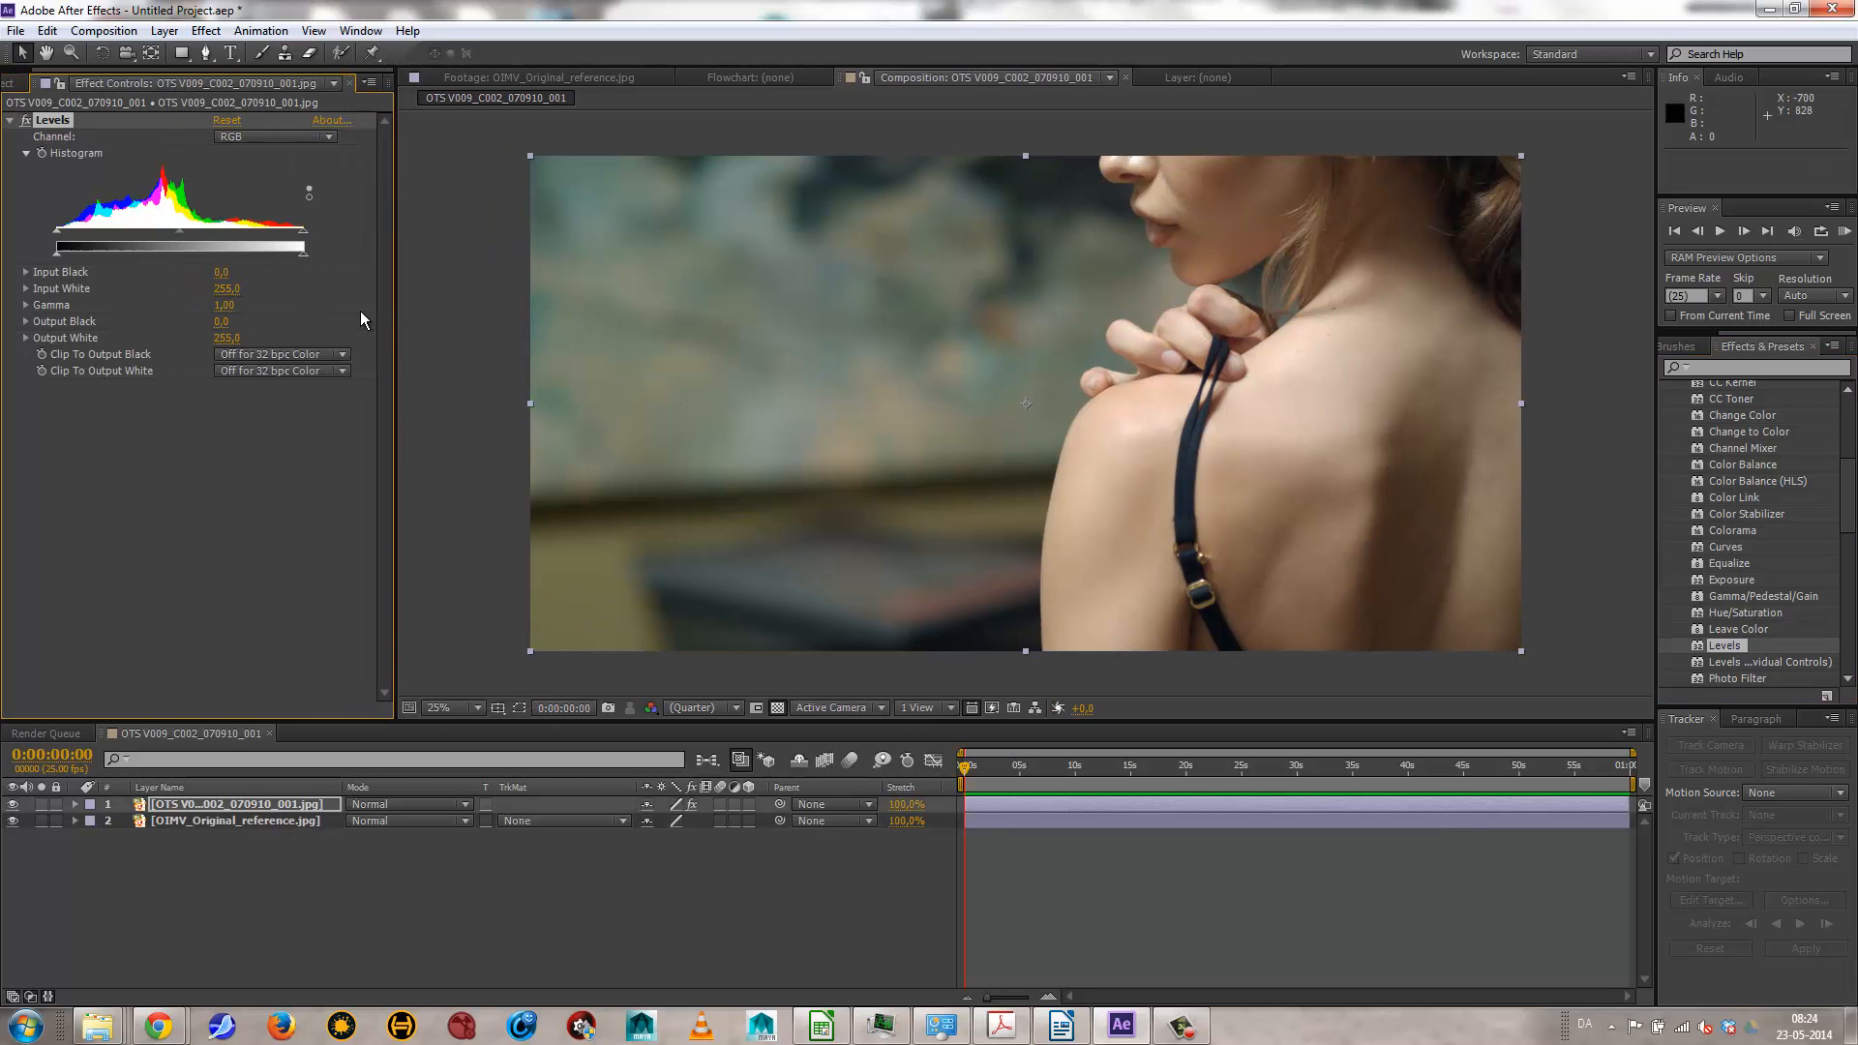
Step: In the Levels effect on the OTS V009 layer, set Input Black to 20 and Input White to 243
{"action": "left_click_drag", "start_coordinate": [57, 230], "coordinate": [76, 238]}
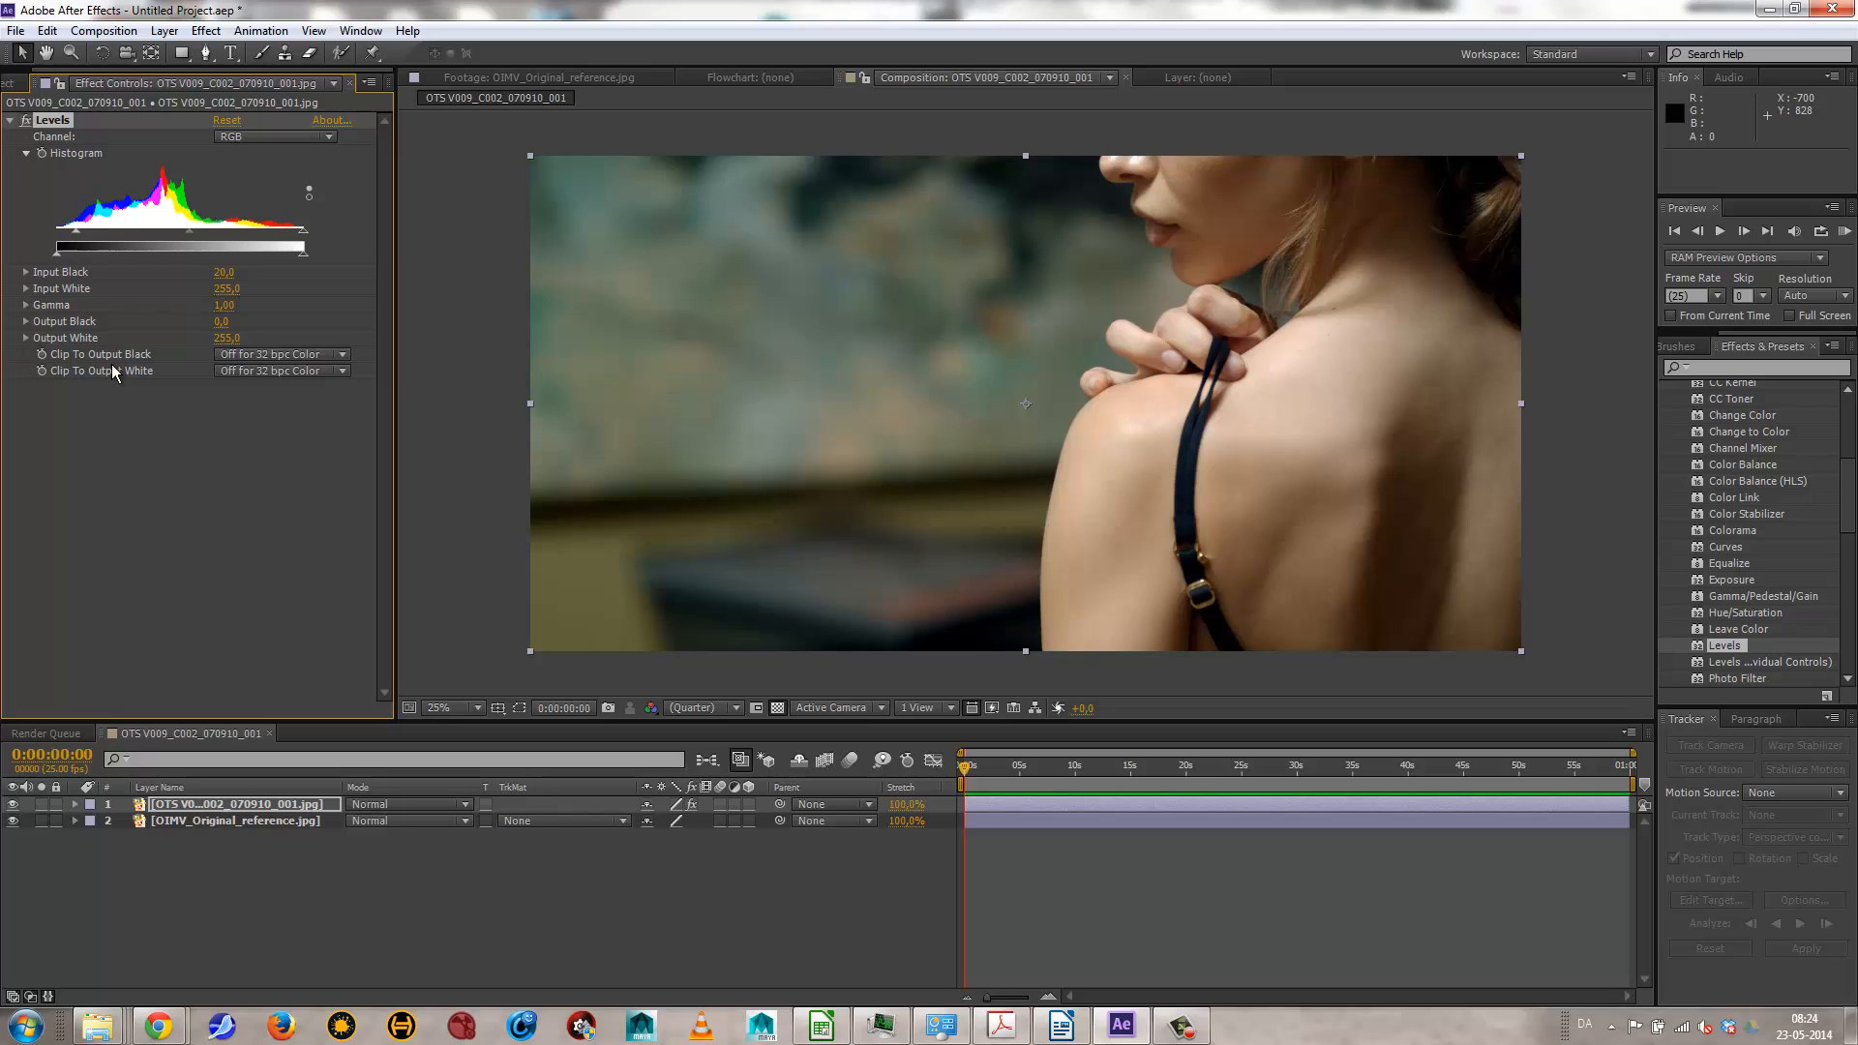
{"action": "left_click_drag", "start_coordinate": [303, 254], "coordinate": [205, 233]}
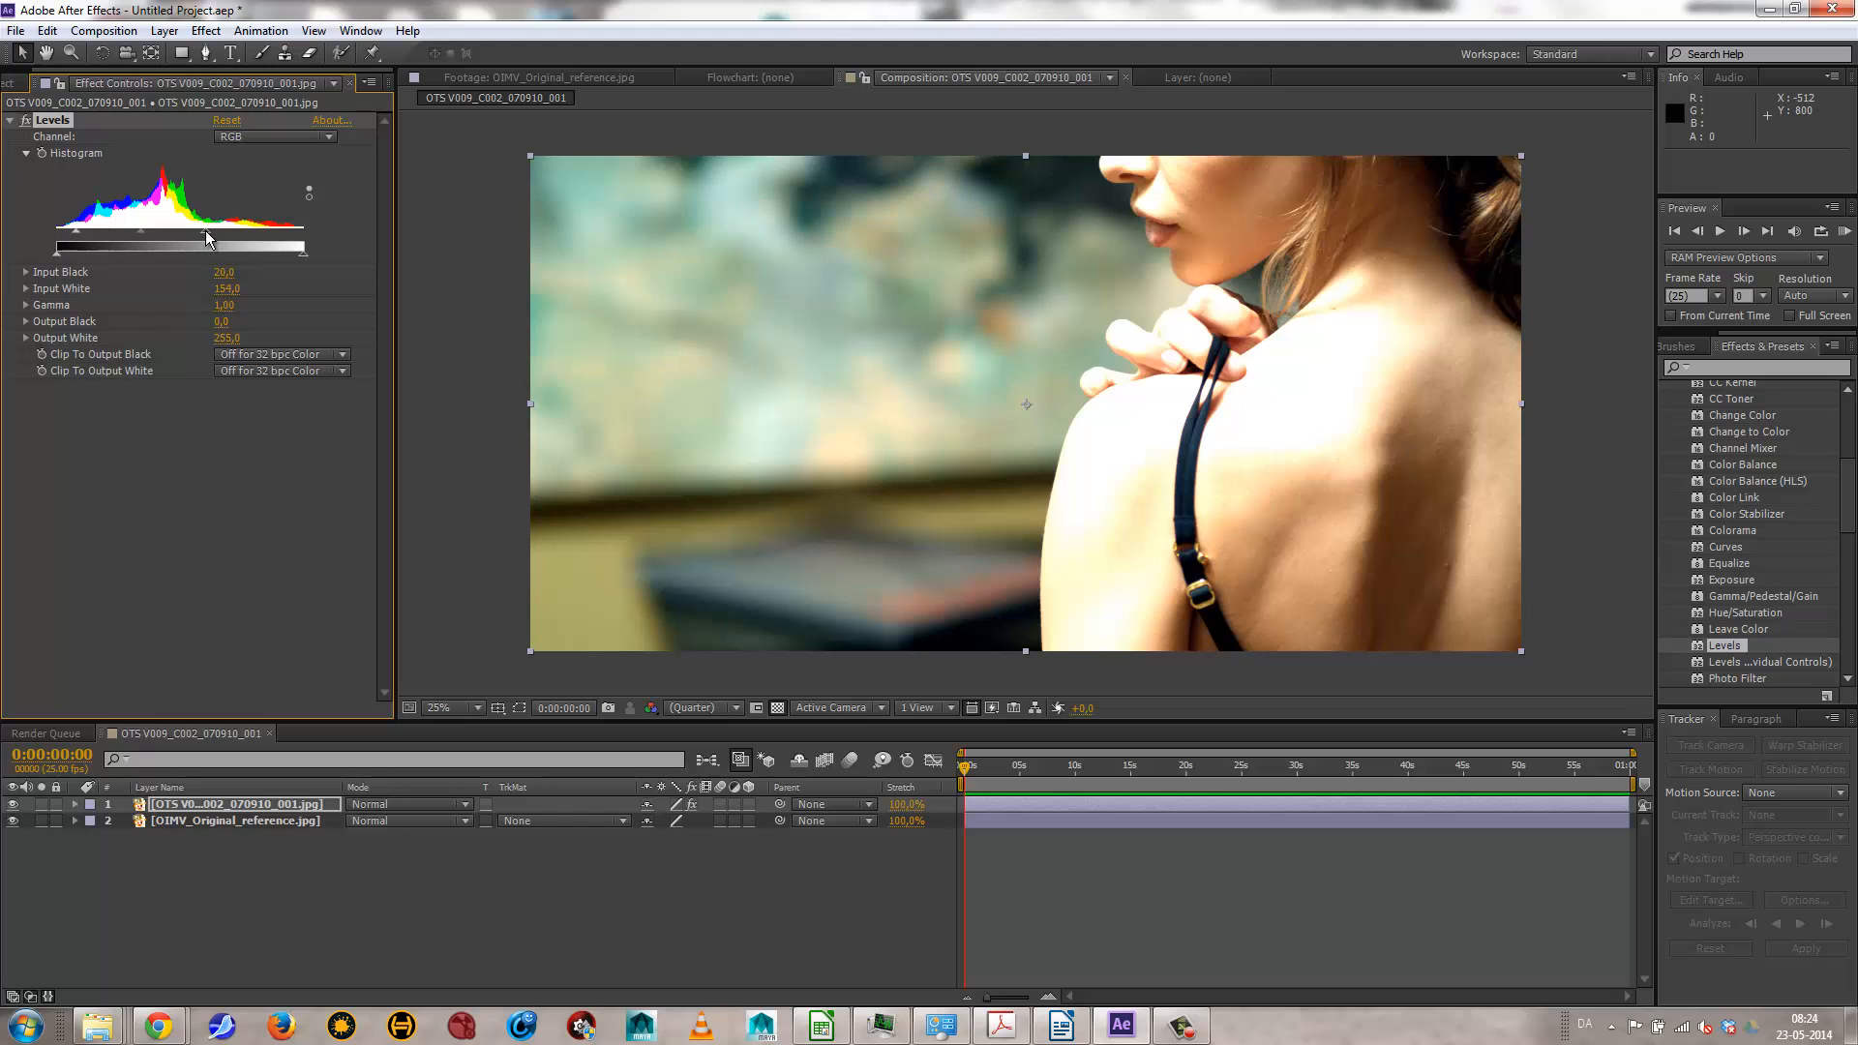
{"action": "left_click_drag", "start_coordinate": [205, 232], "coordinate": [293, 238]}
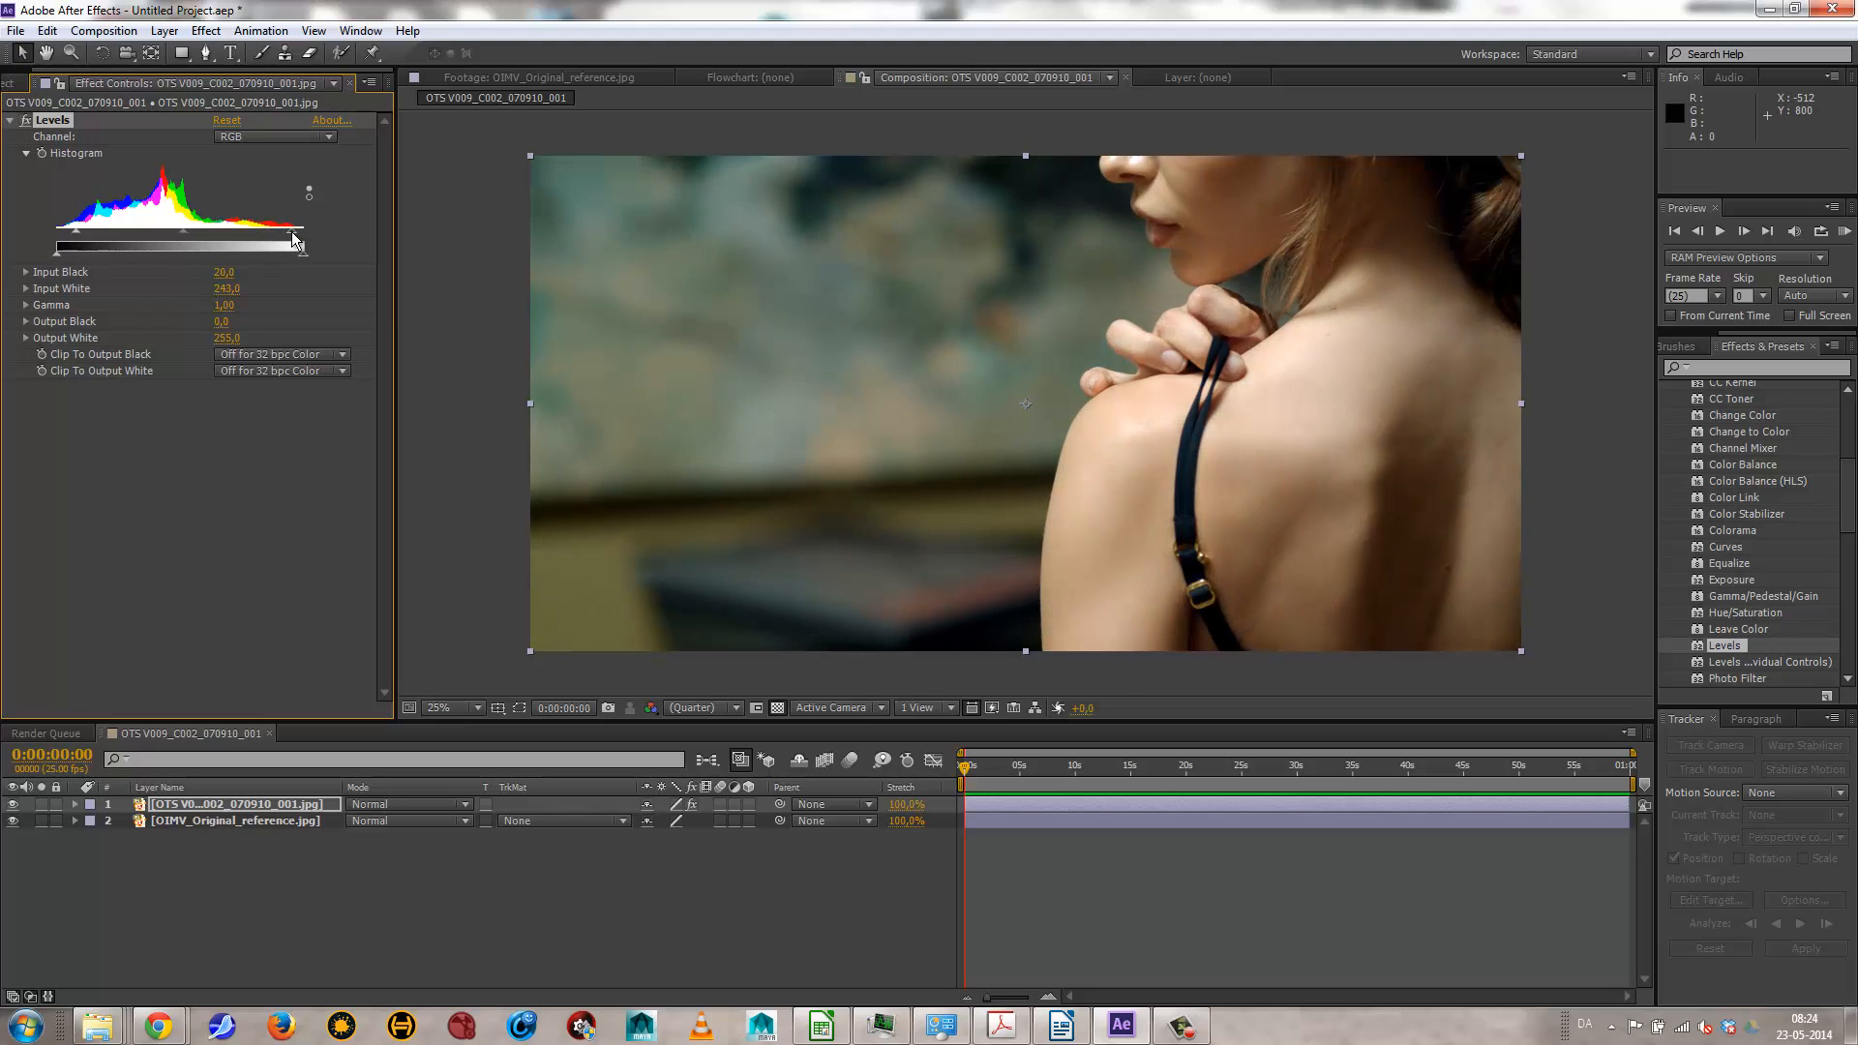
Step: Compare the footage with and without the Levels effect, leaving the effect disabled
{"action": "left_click", "coordinate": [27, 122]}
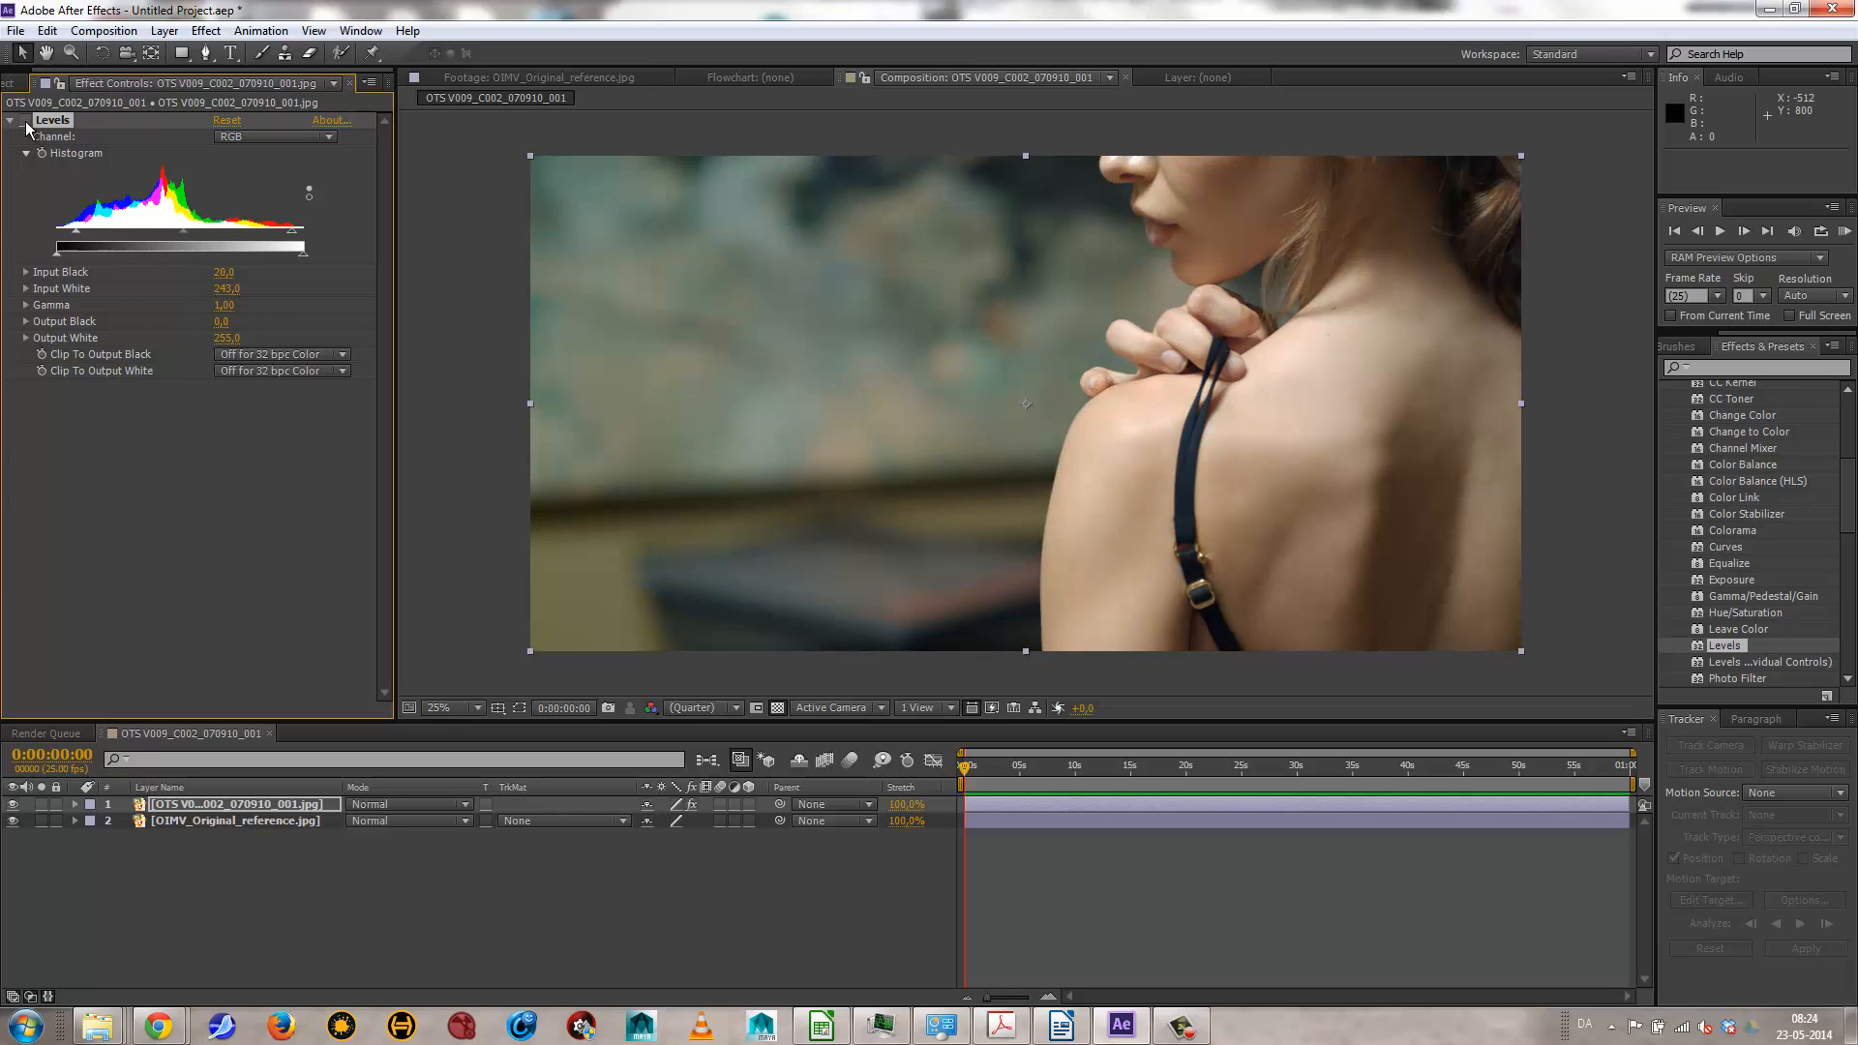
{"action": "left_click", "coordinate": [27, 121]}
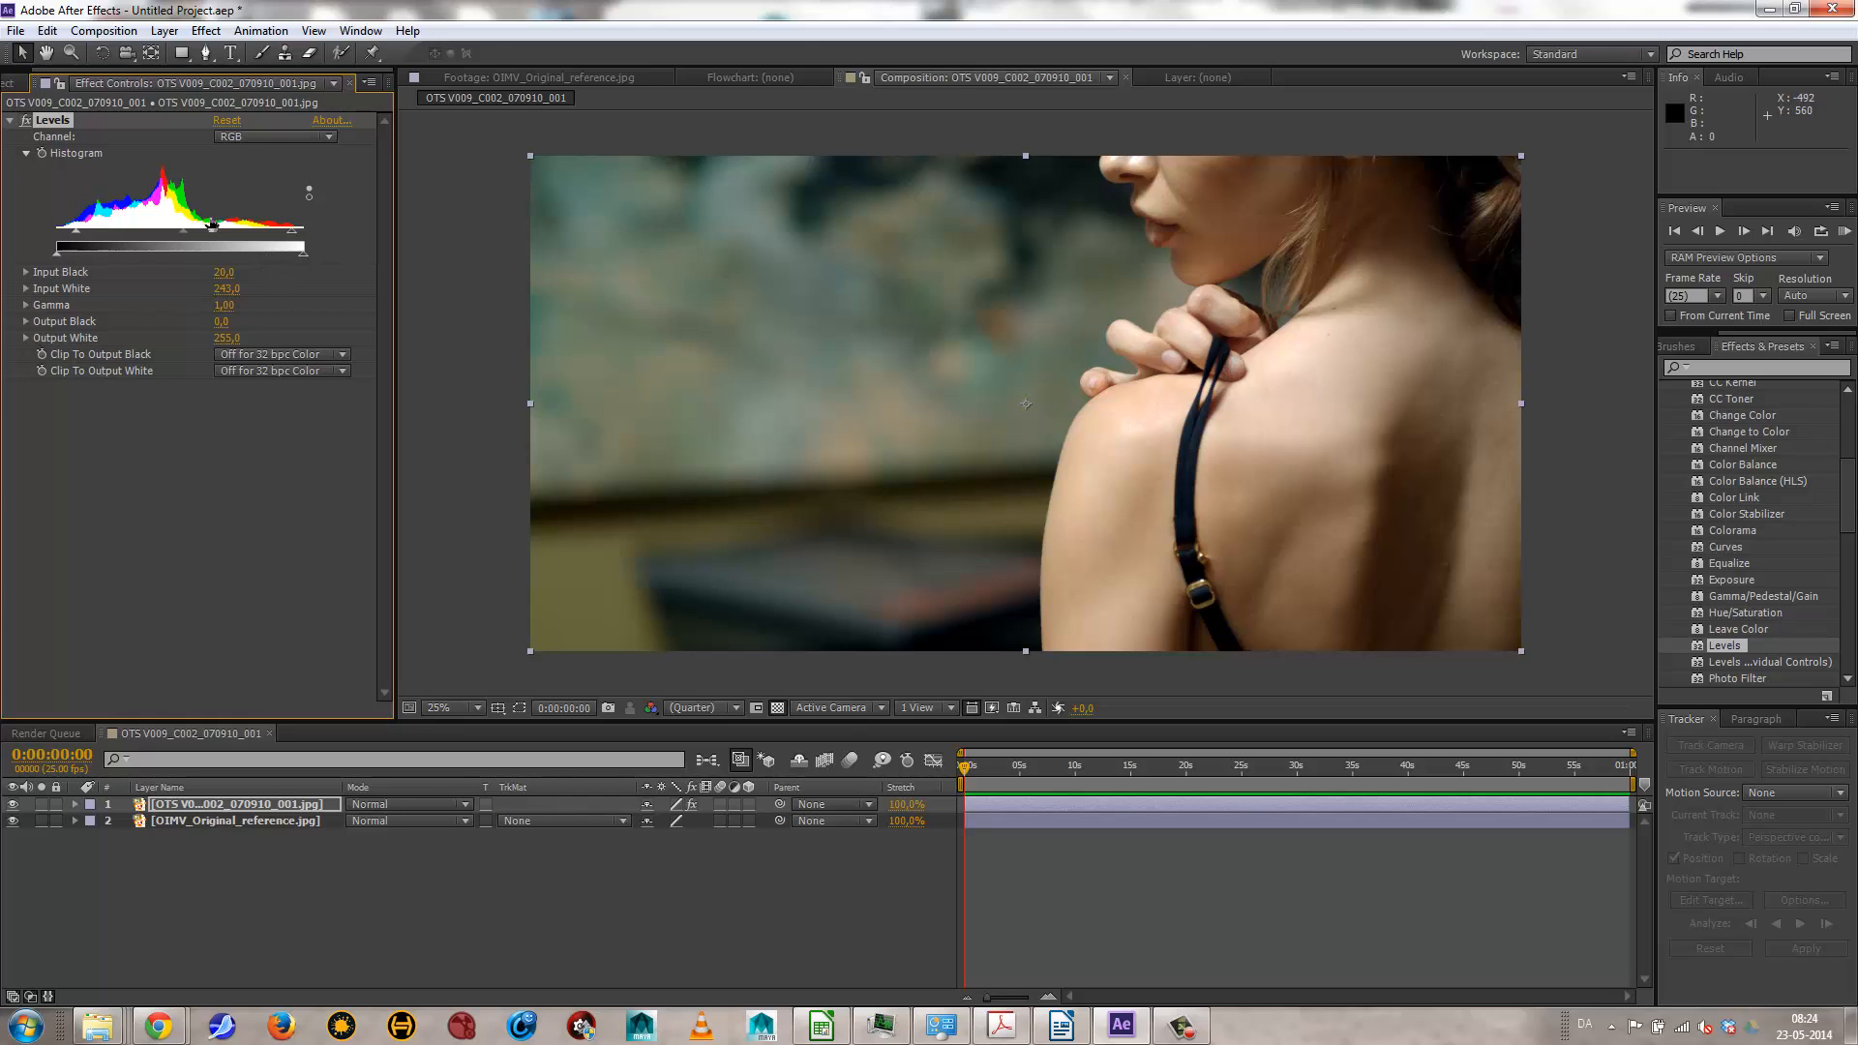
{"action": "left_click", "coordinate": [18, 120]}
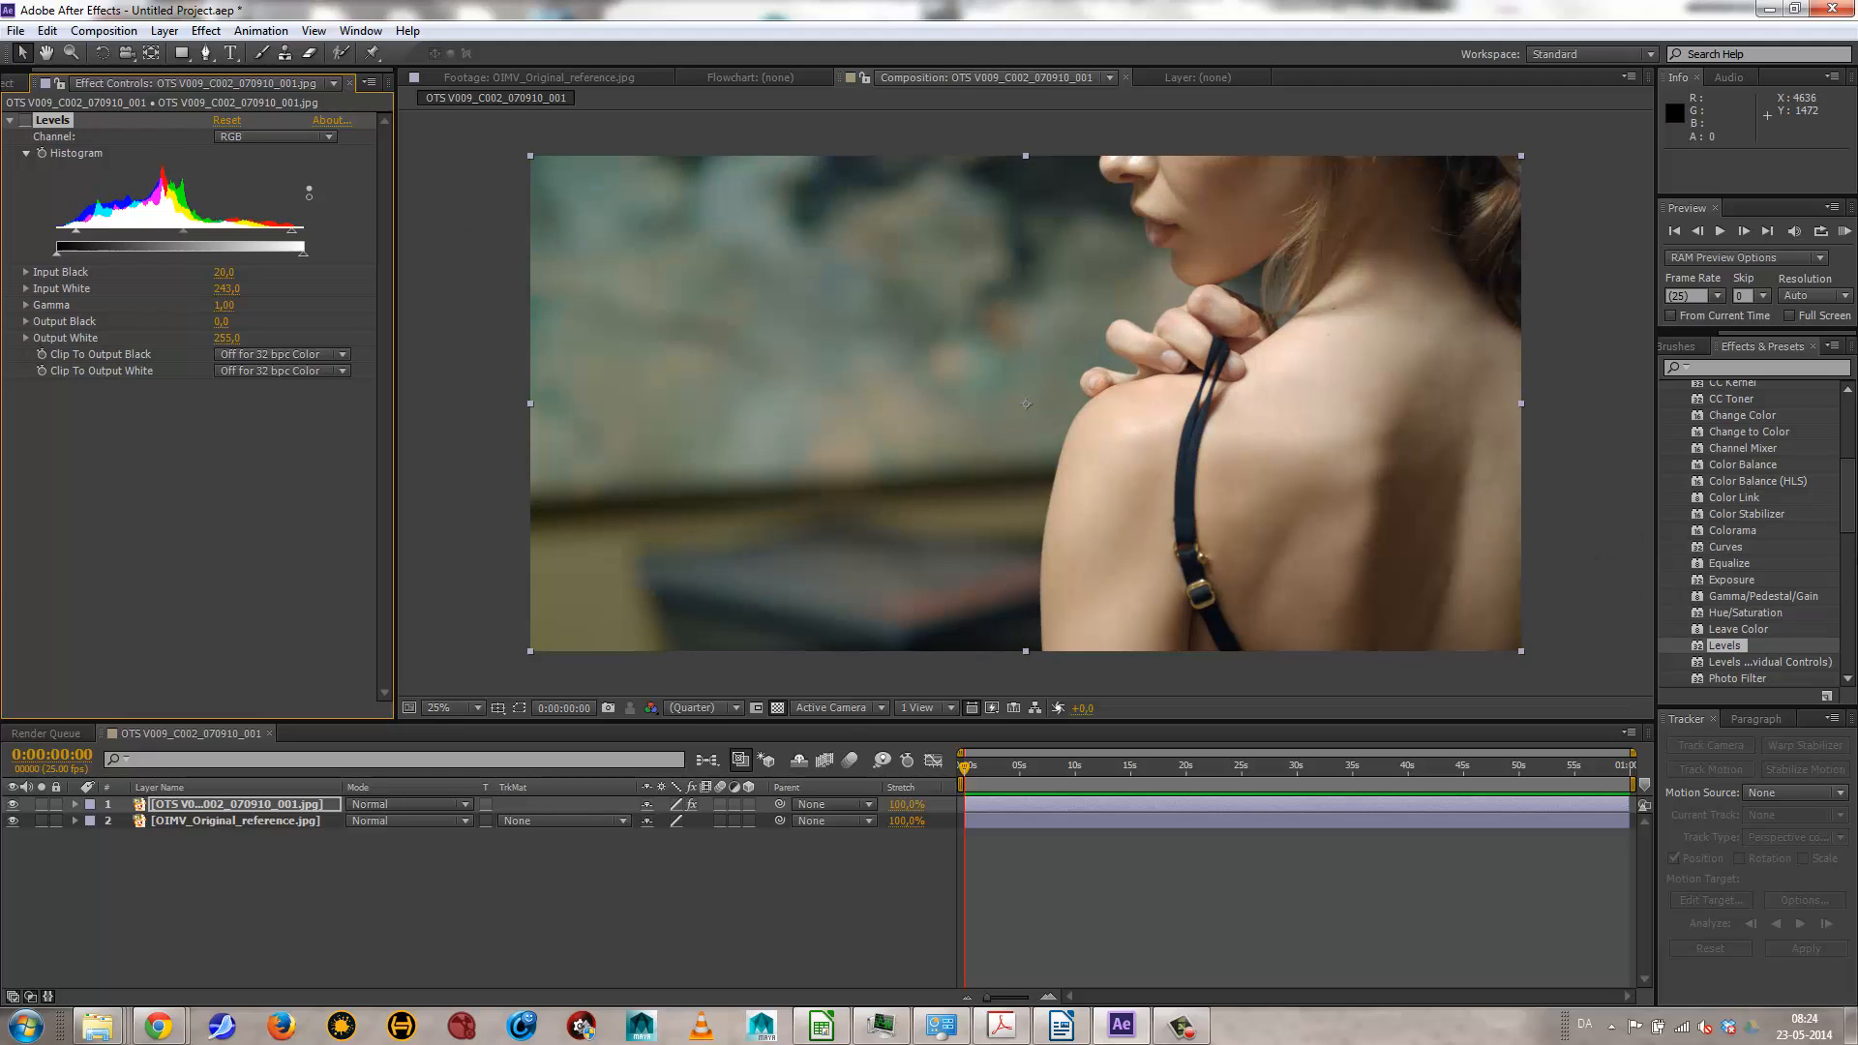
Step: Try the Auto Levels effect on the OTS V009 layer, deleting it after viewing the result
{"action": "left_click_drag", "start_coordinate": [1846, 508], "coordinate": [1846, 430]}
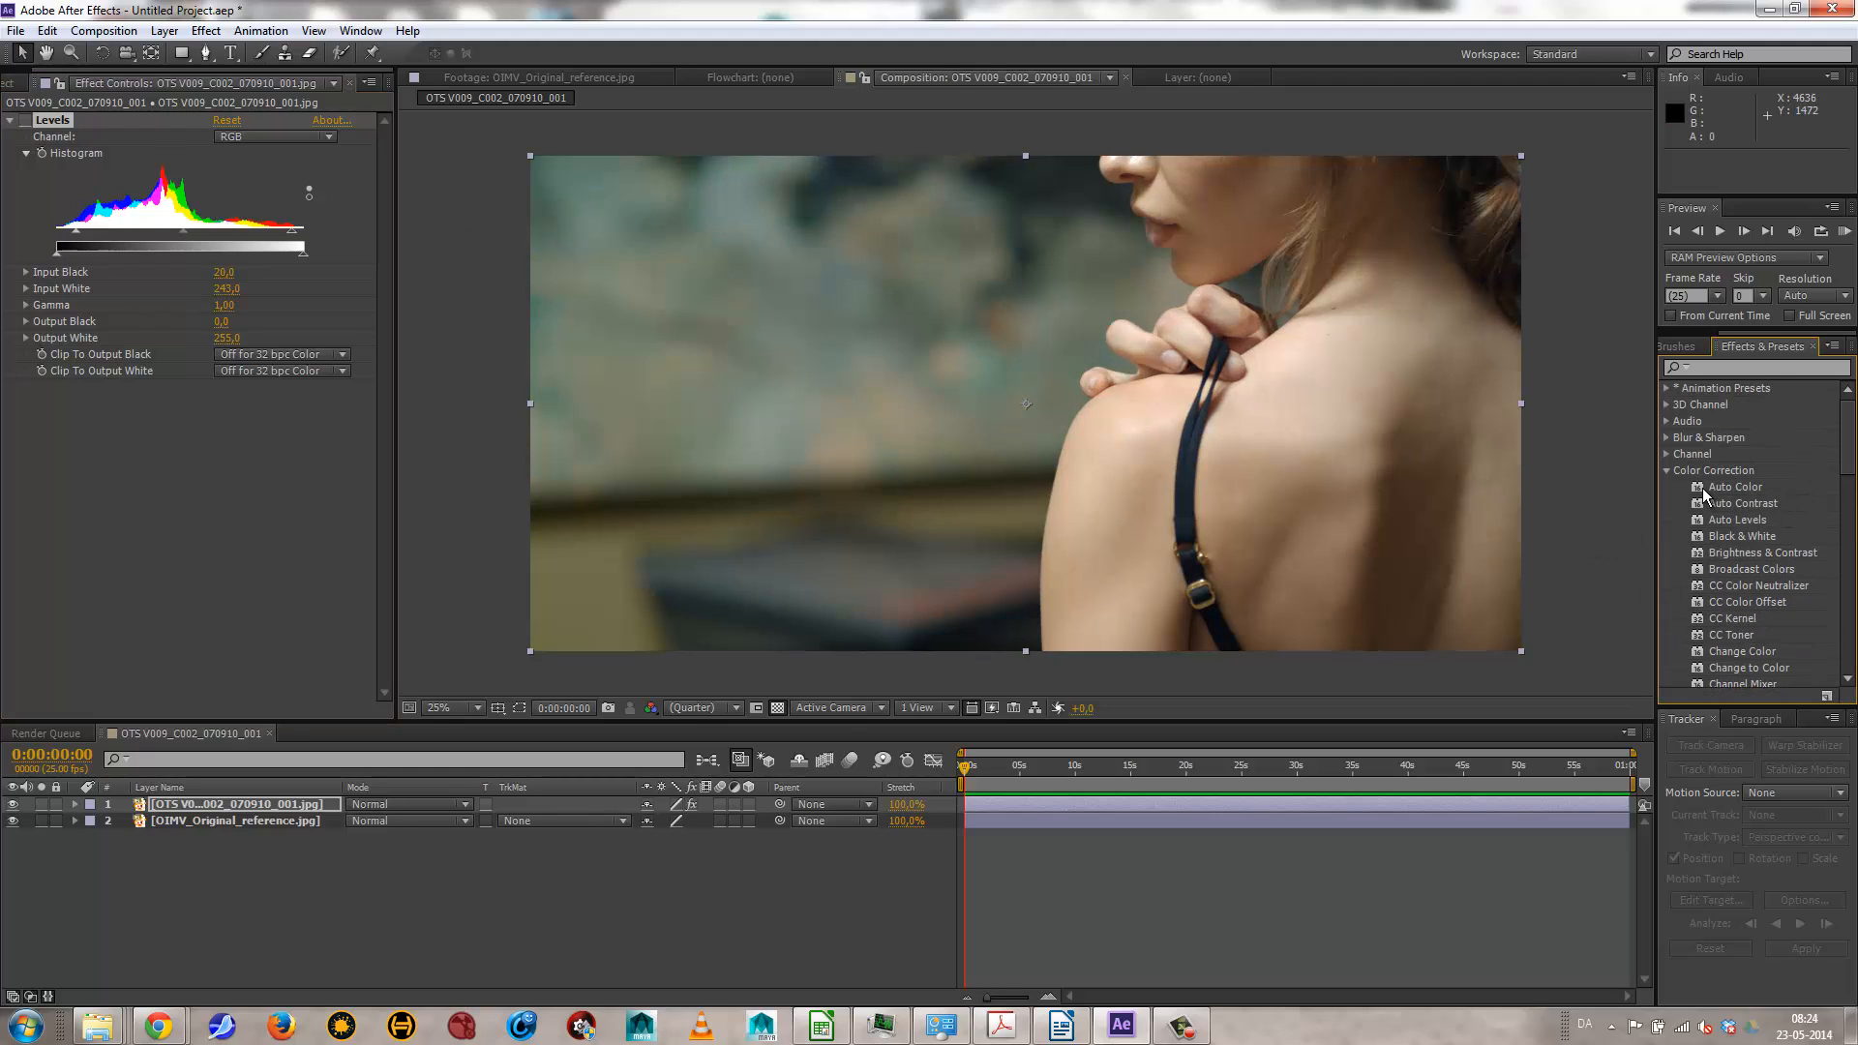
{"action": "left_click_drag", "start_coordinate": [1725, 520], "coordinate": [155, 484]}
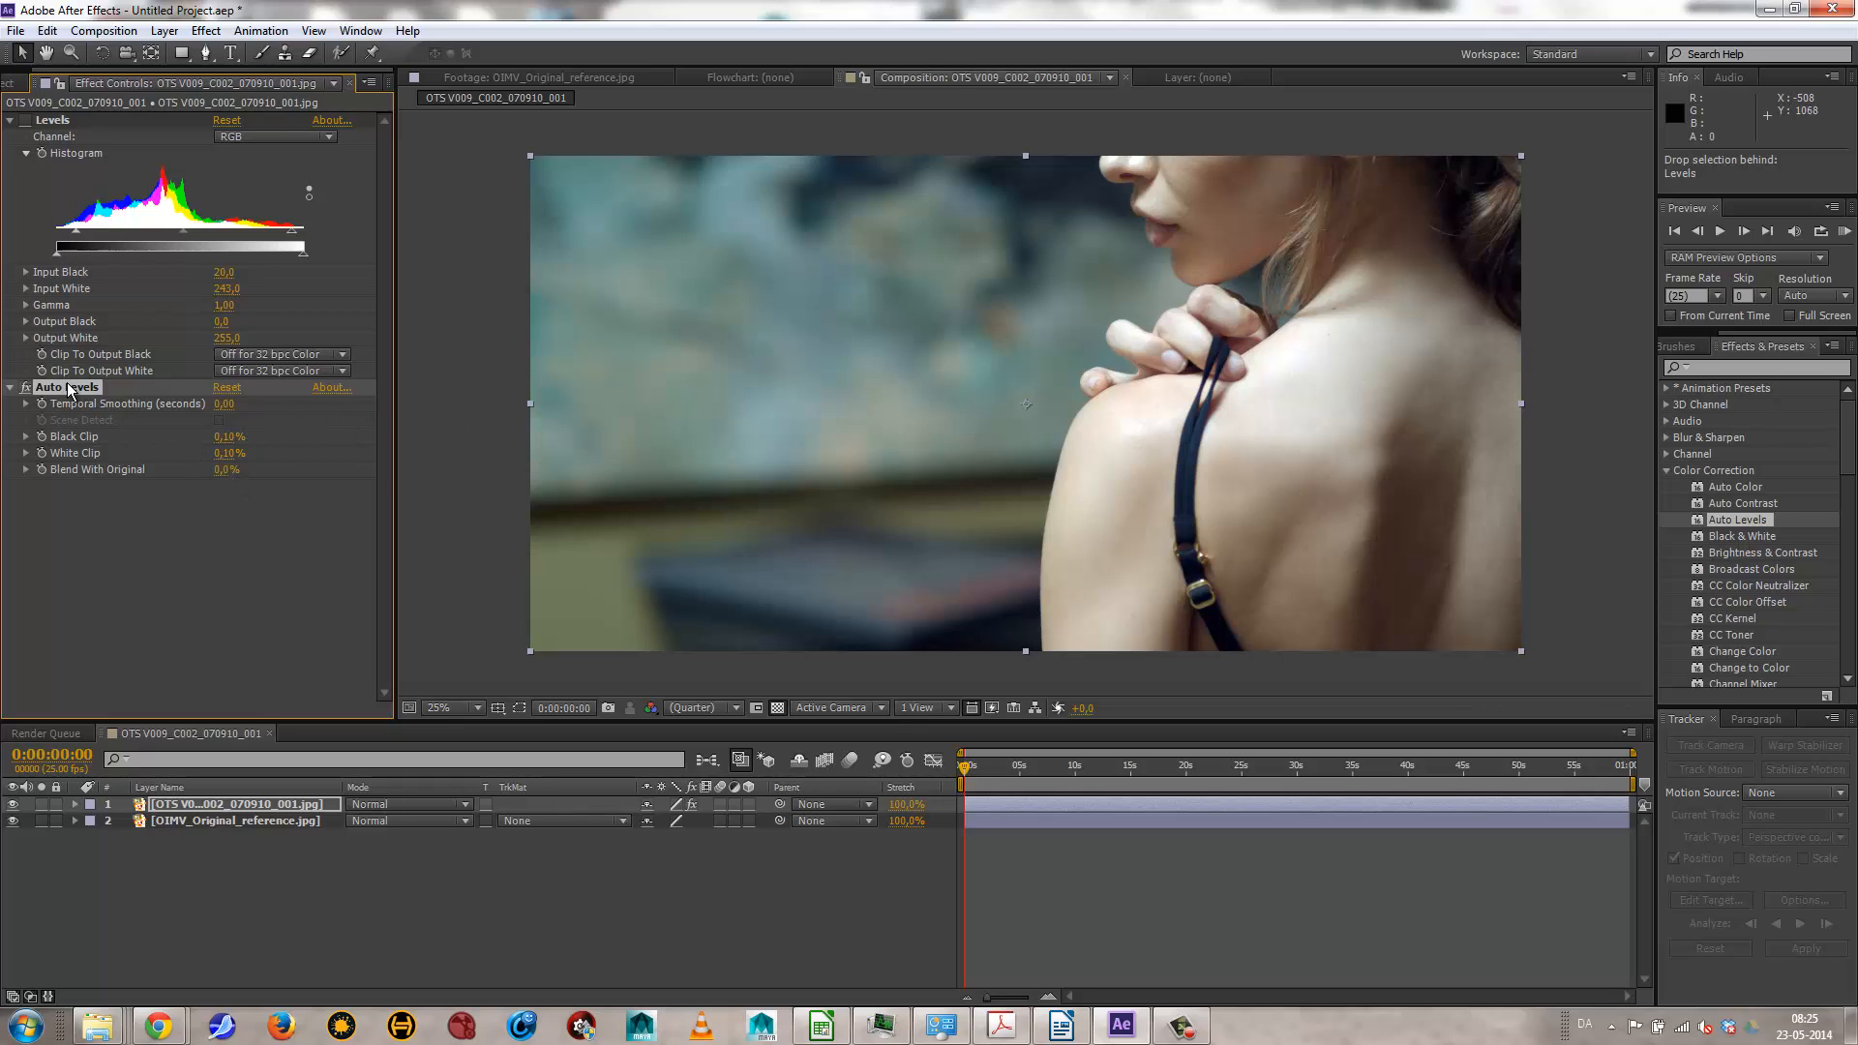
{"action": "key", "text": "Delete"}
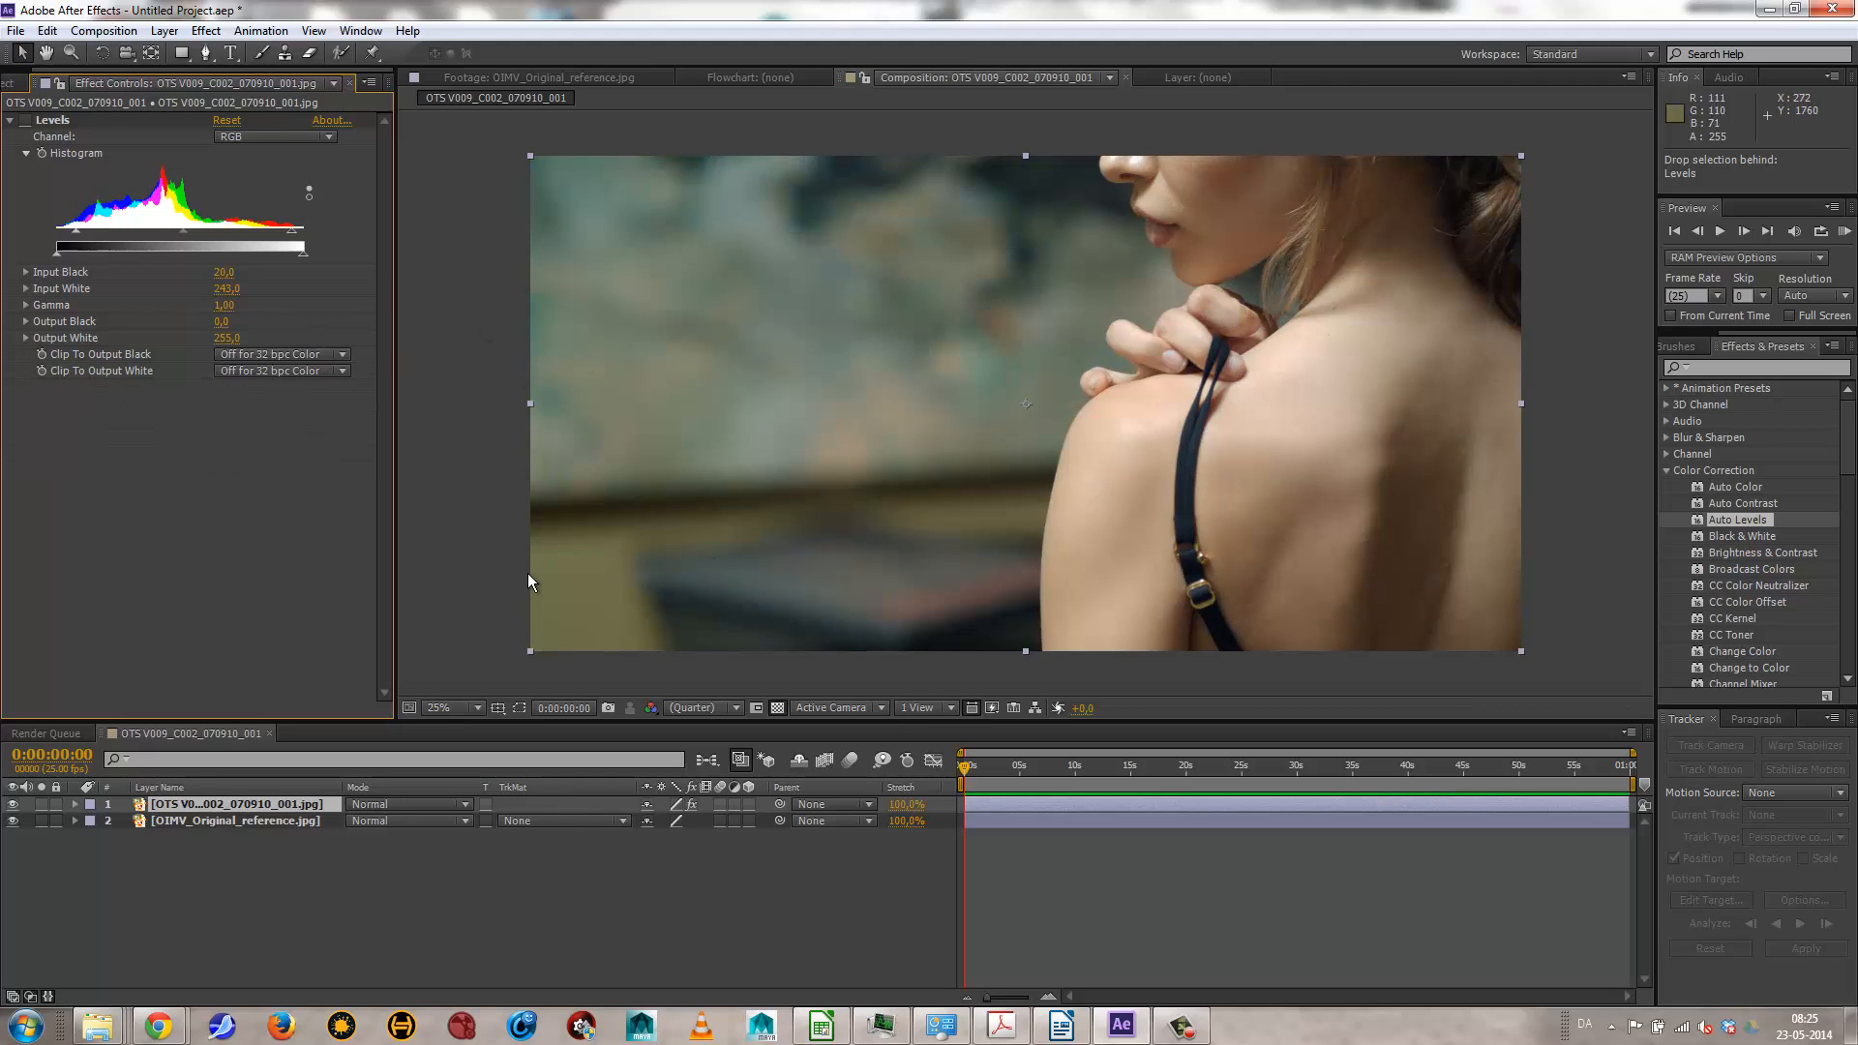
Step: Switch to the file explorer window showing the colorcorrection folder and open its one_image_many_visio subfolder
{"action": "left_click", "coordinate": [96, 1025]}
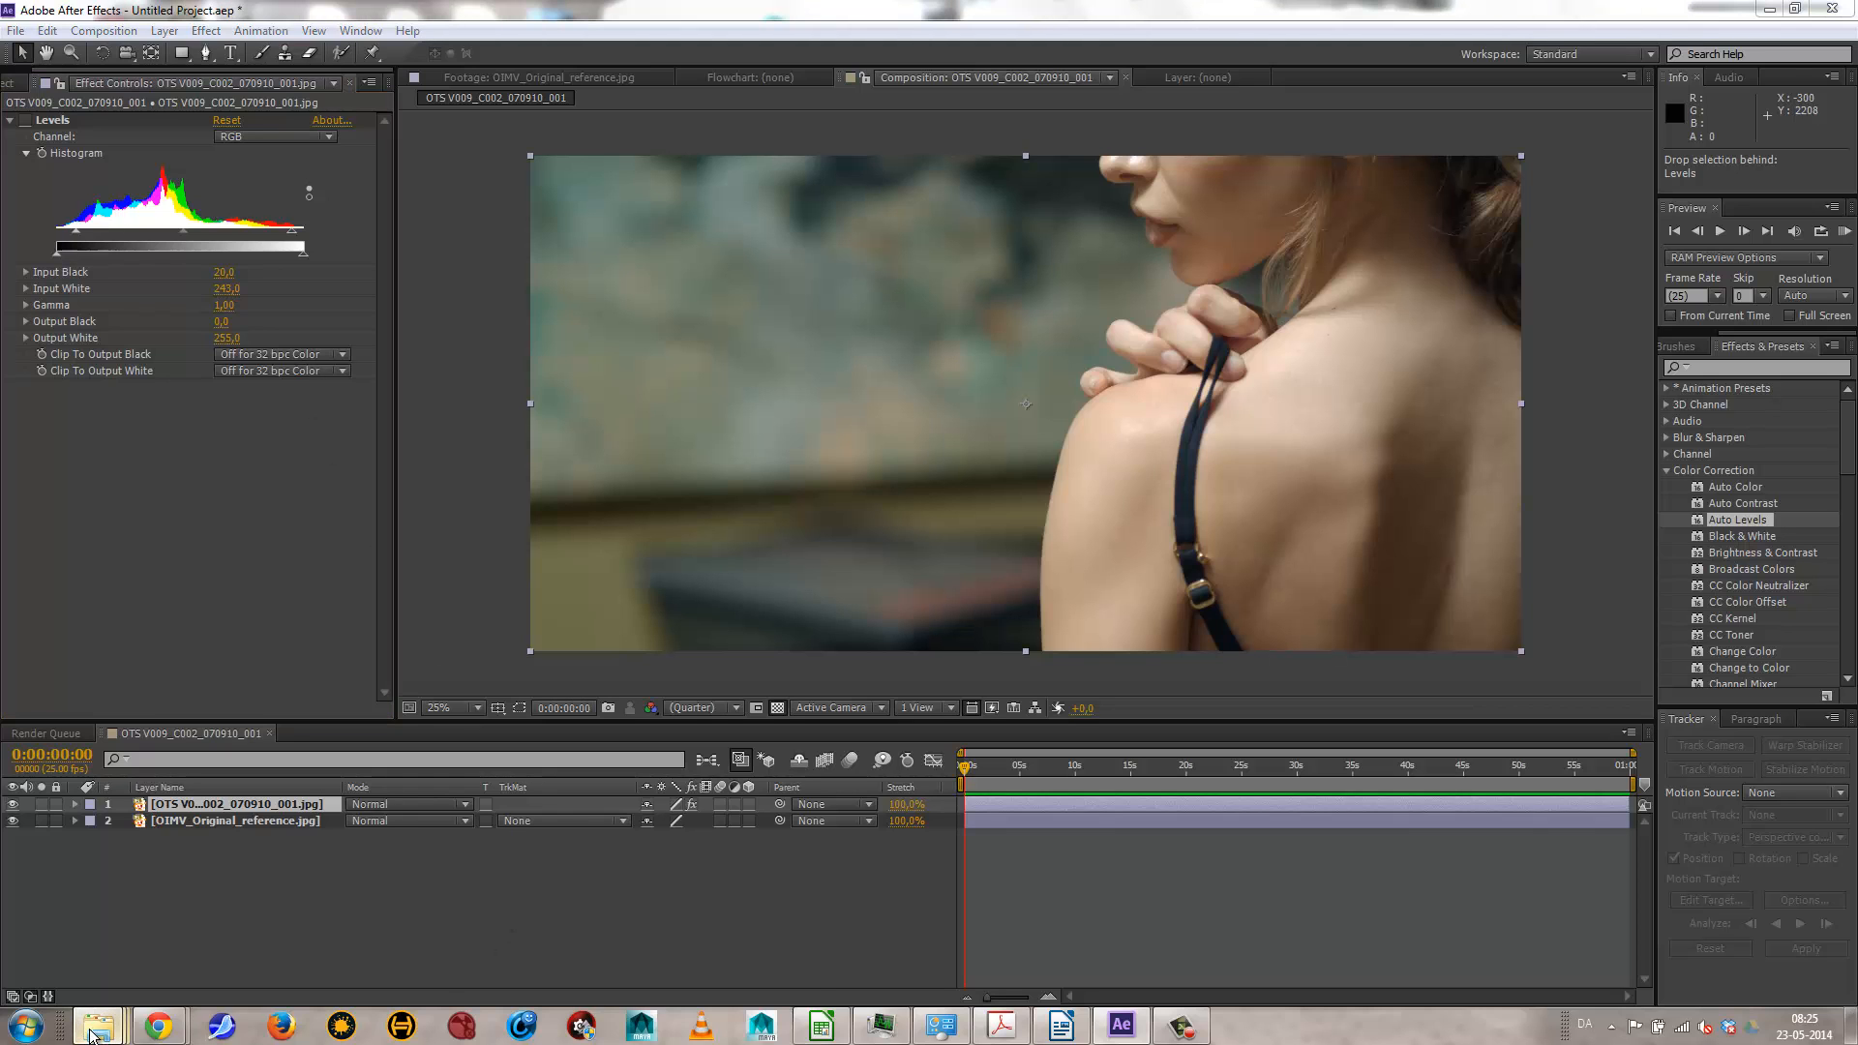
{"action": "left_click", "coordinate": [1581, 897]}
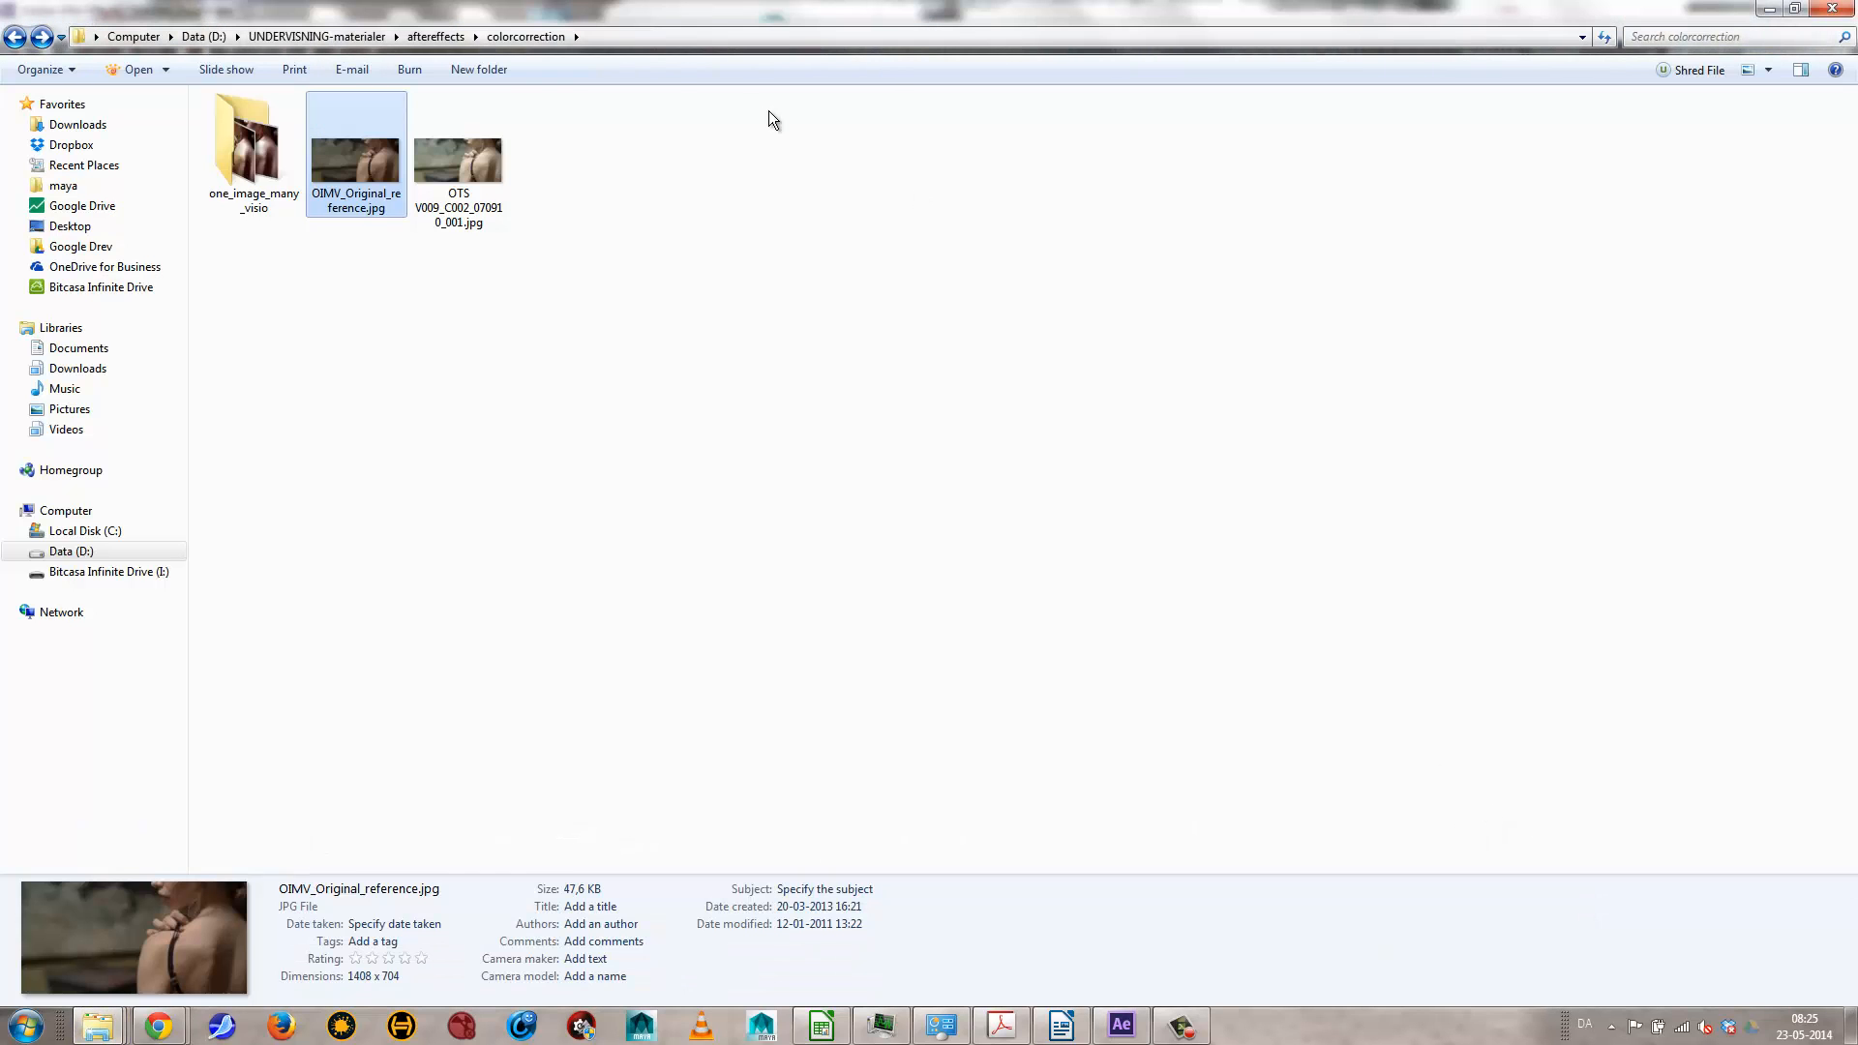
{"action": "left_click", "coordinate": [264, 147]}
{"action": "double_click", "coordinate": [264, 147]}
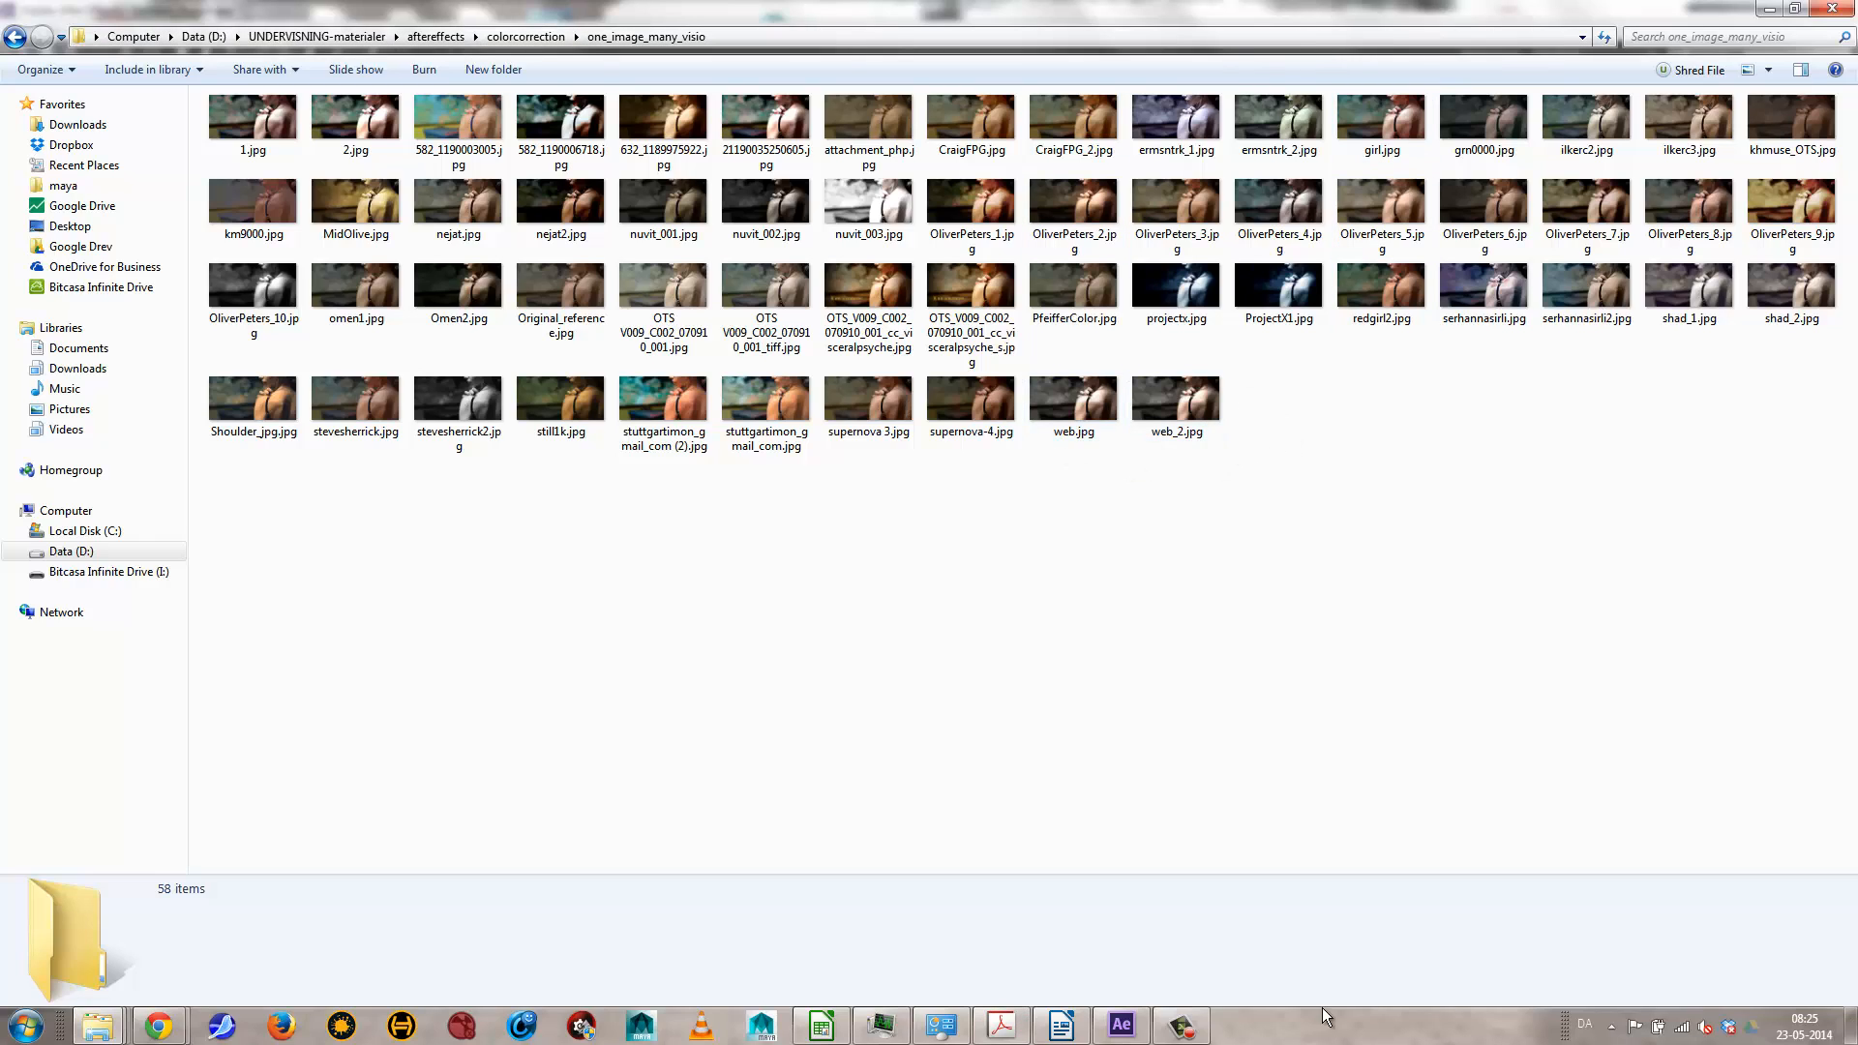
{"action": "left_click", "coordinate": [1181, 1027]}
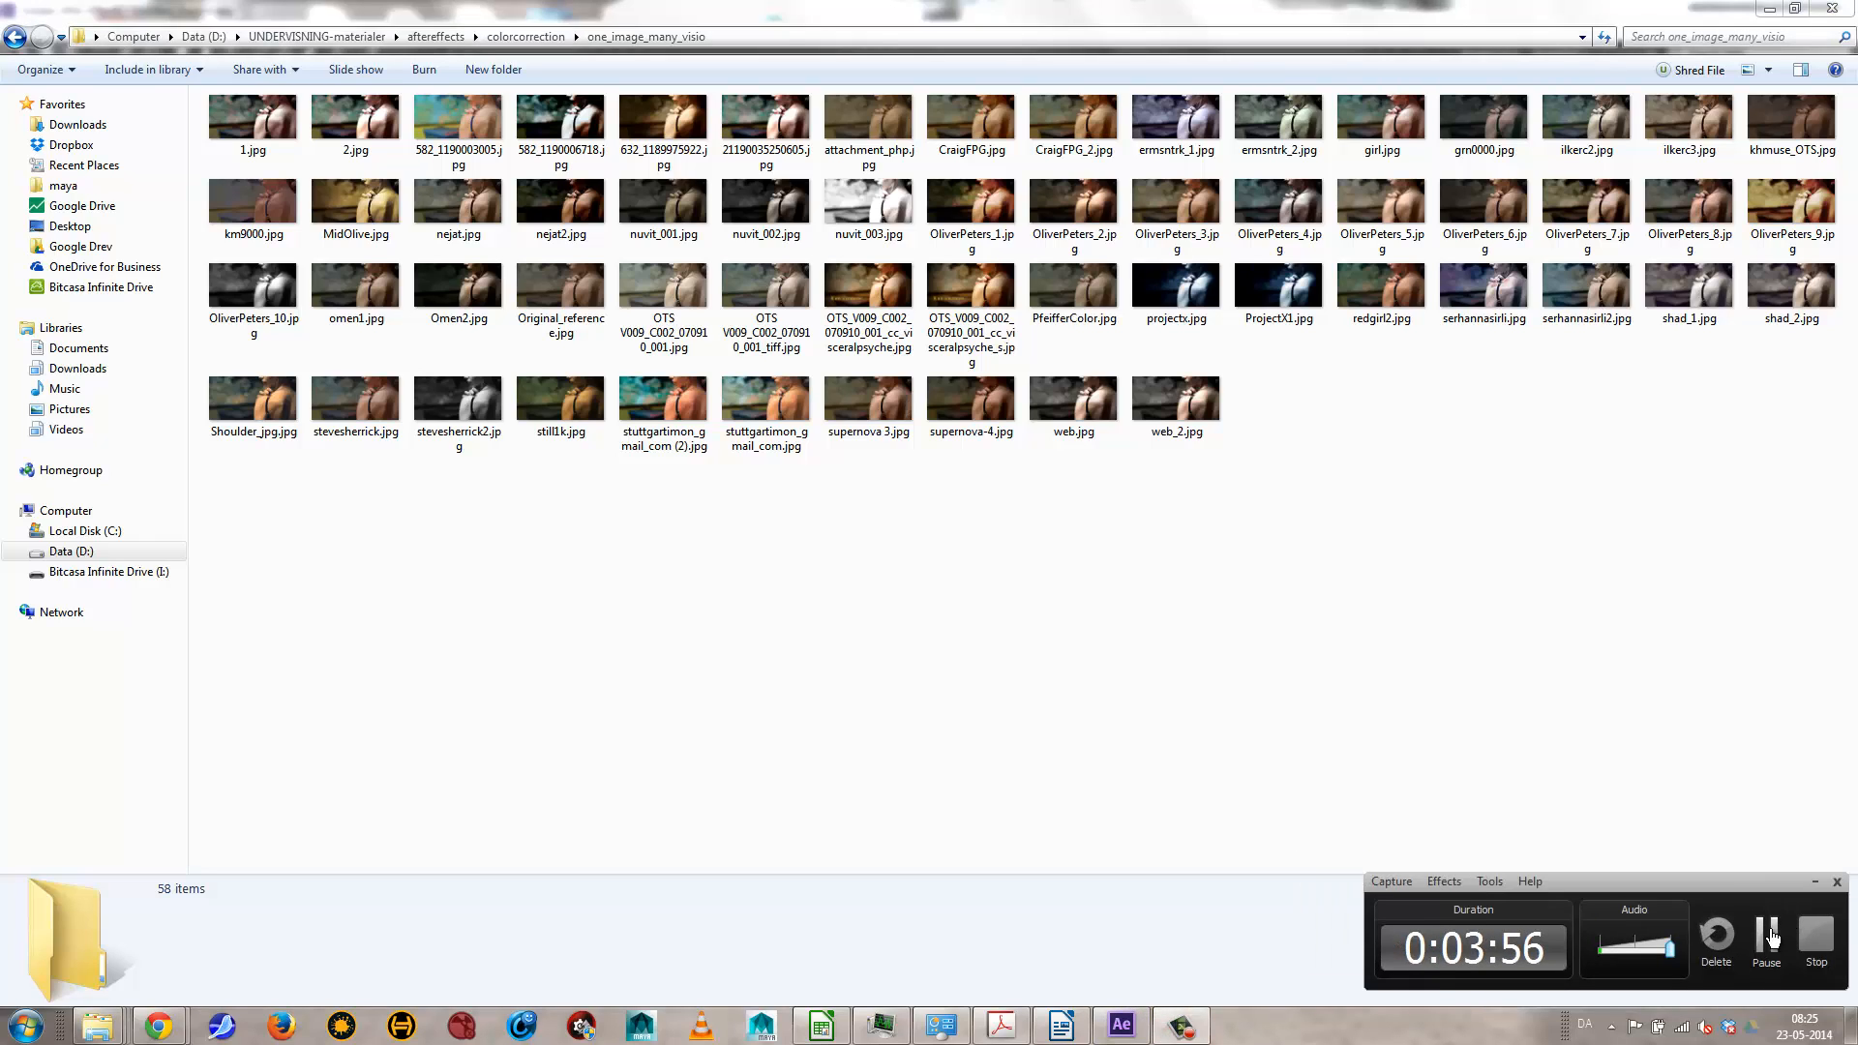
{"action": "left_click", "coordinate": [1747, 861]}
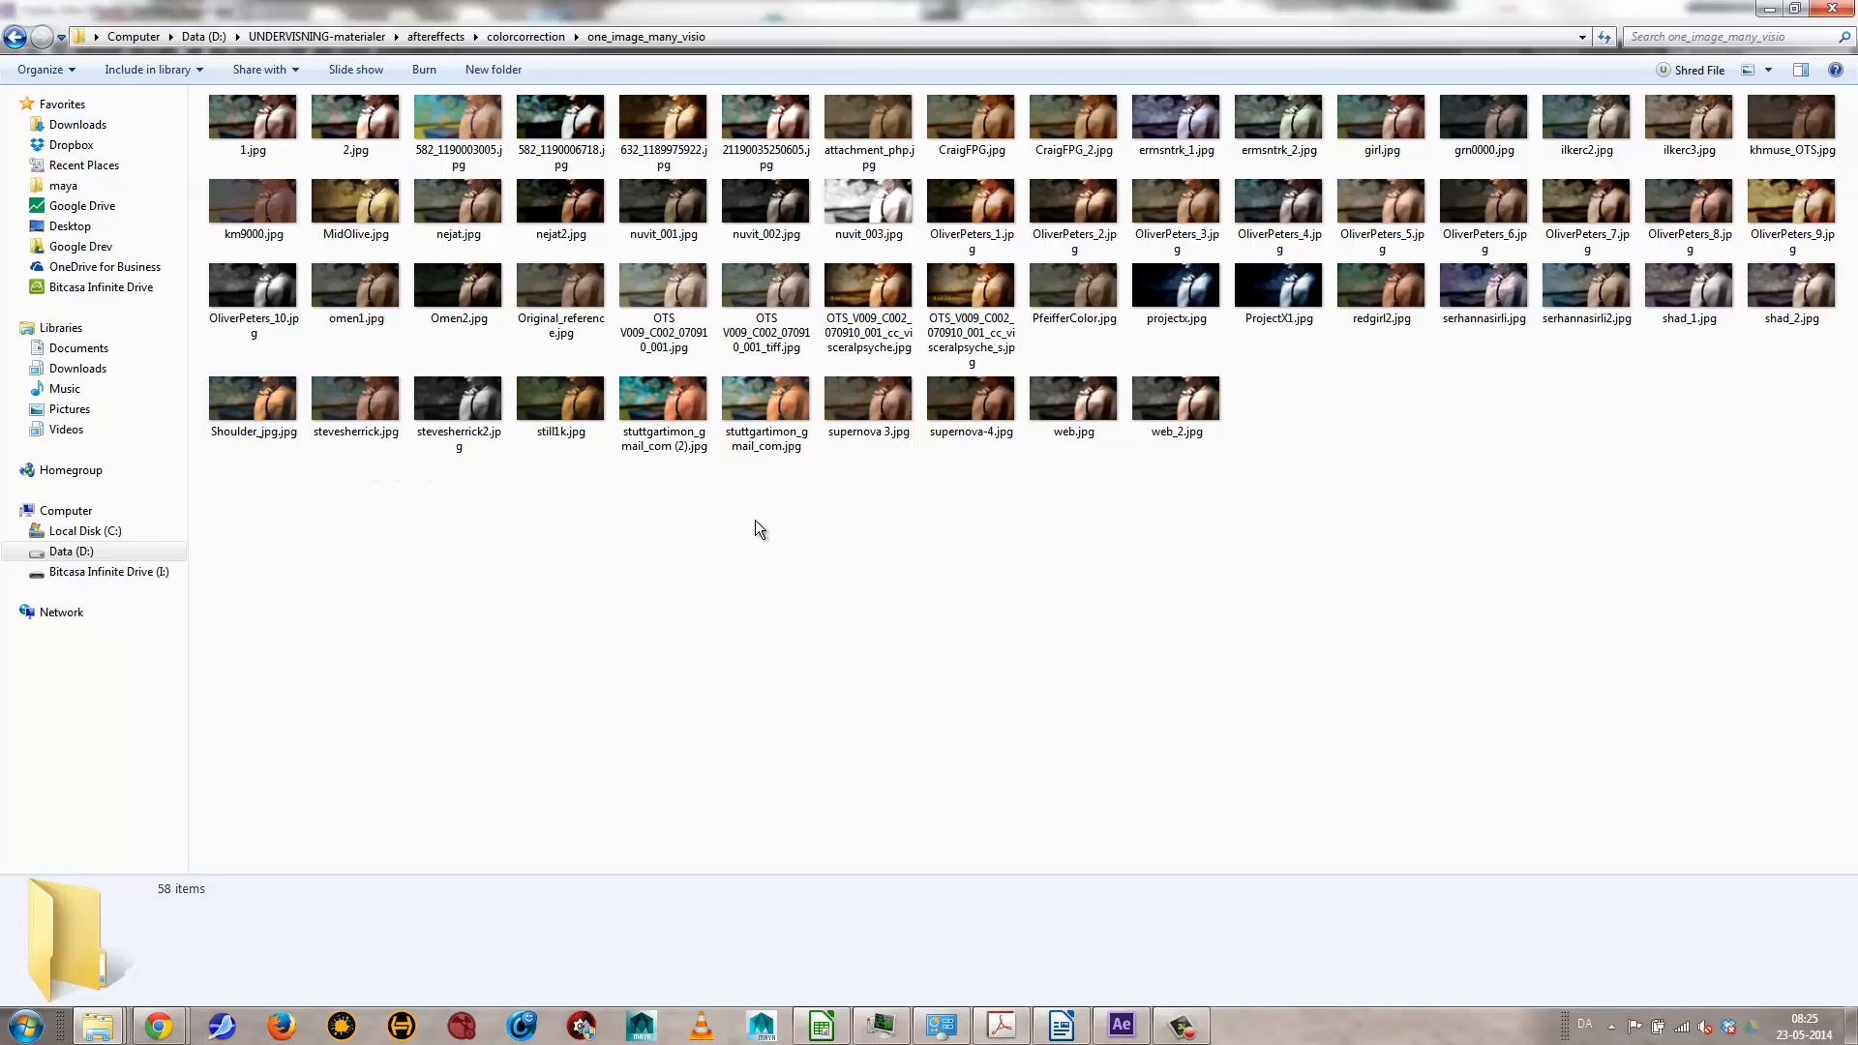
Step: Select Shoulder_jpg.jpg and the image right after it, and shrink the explorer window so the After Effects project is reachable
{"action": "left_click", "coordinate": [275, 402]}
{"action": "left_click", "coordinate": [350, 403], "text": "ctrl"}
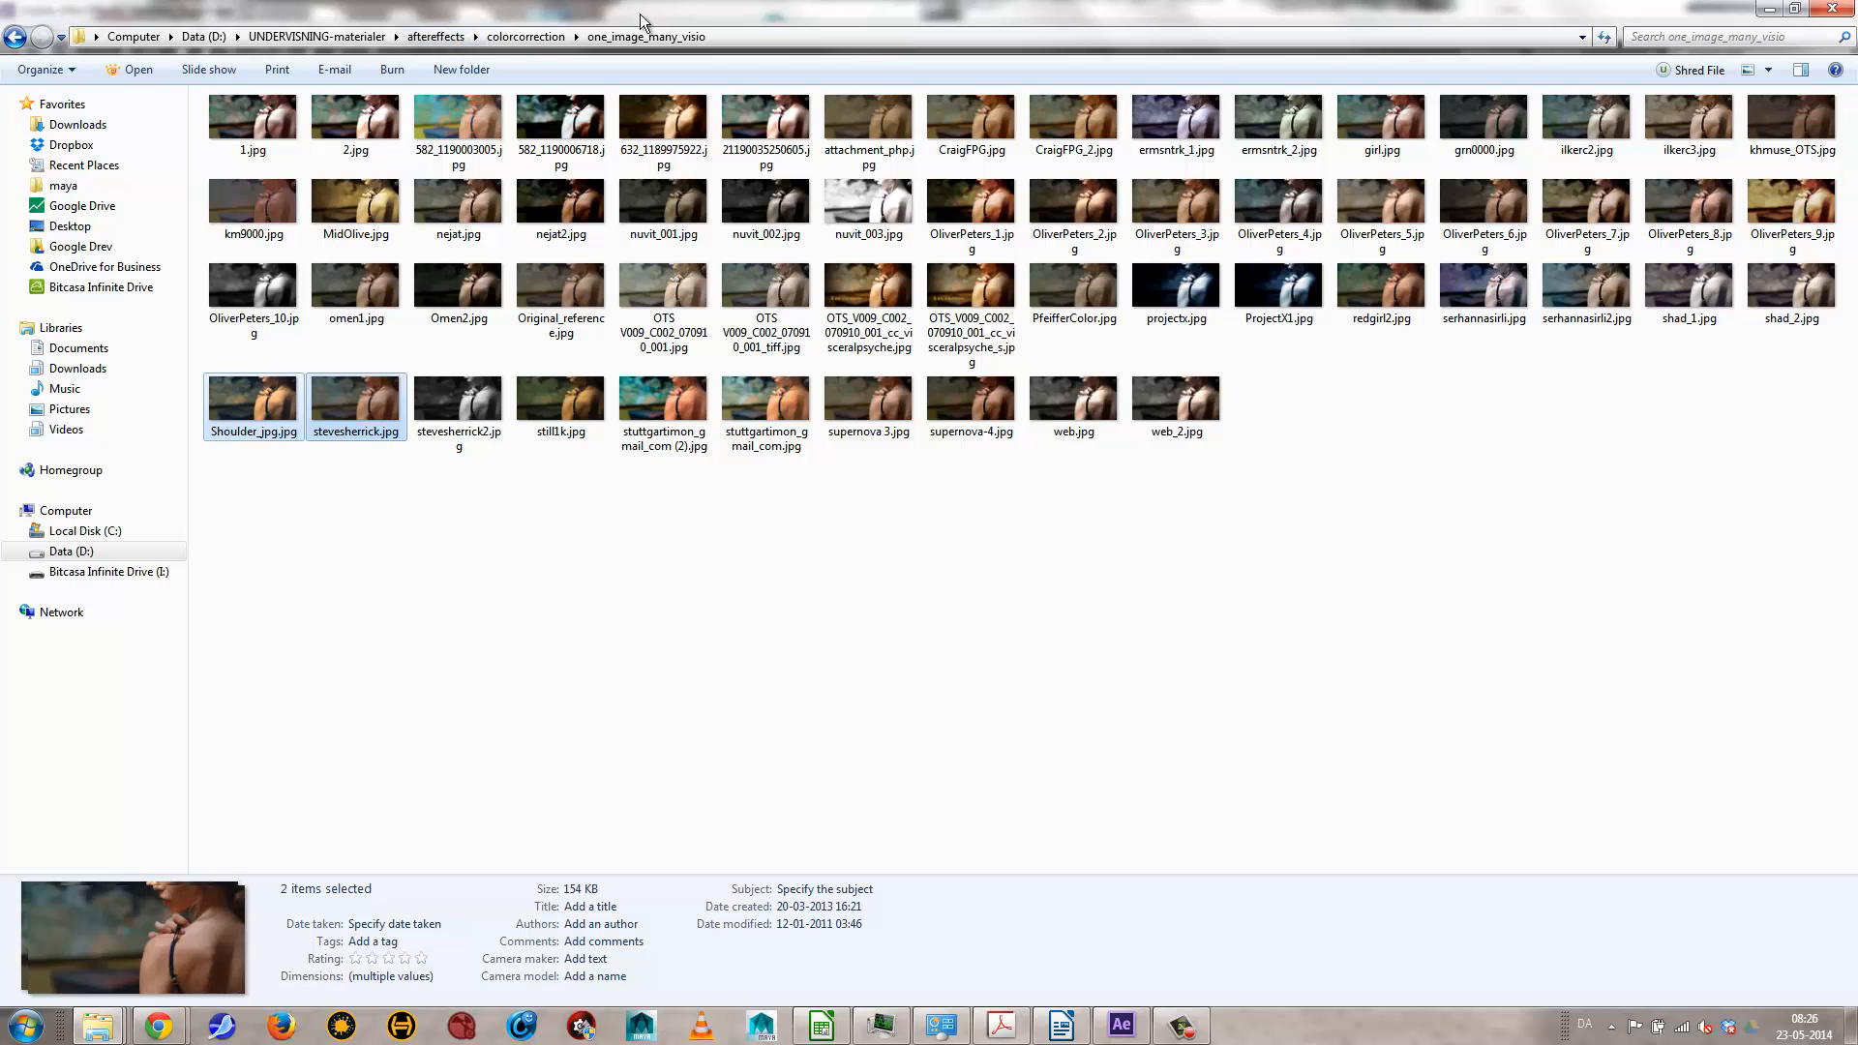
{"action": "left_click_drag", "start_coordinate": [674, 10], "coordinate": [863, 12]}
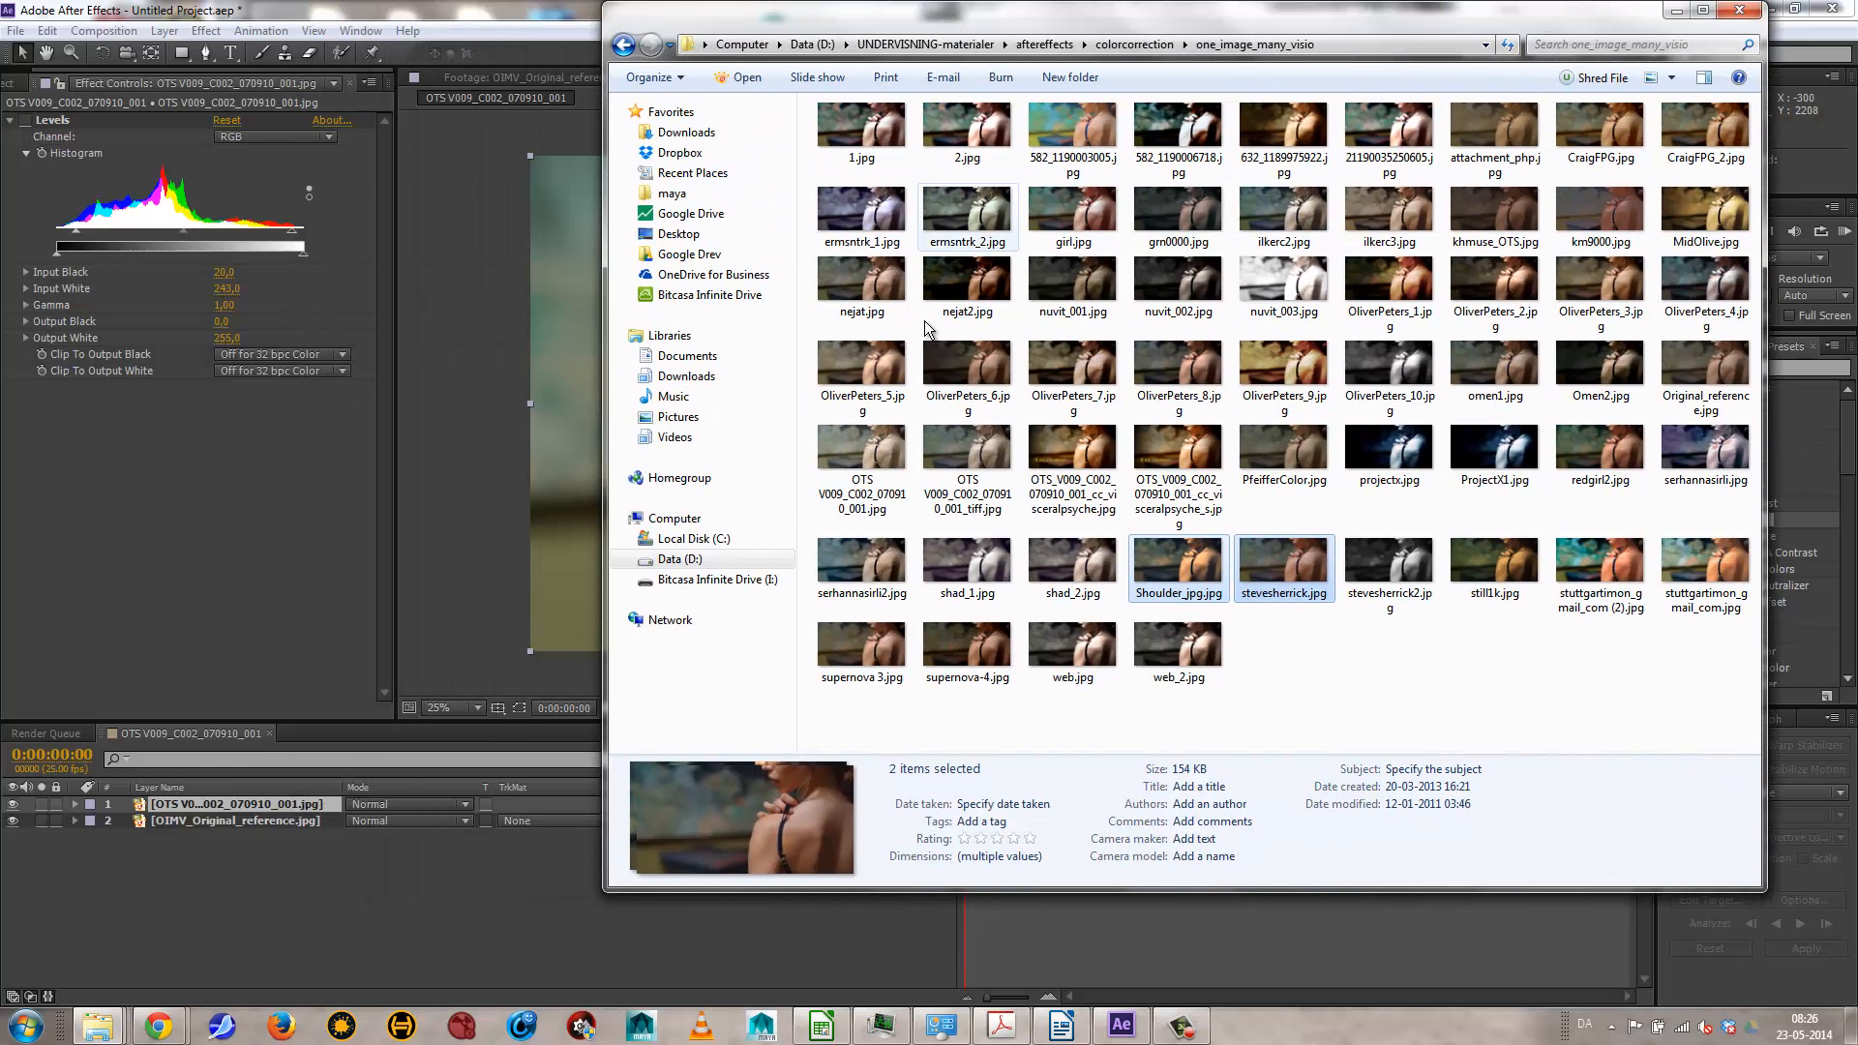
Step: Import the two selected images from the one_image_many_visio folder into the After Effects project
{"action": "left_click_drag", "start_coordinate": [1207, 578], "coordinate": [240, 518]}
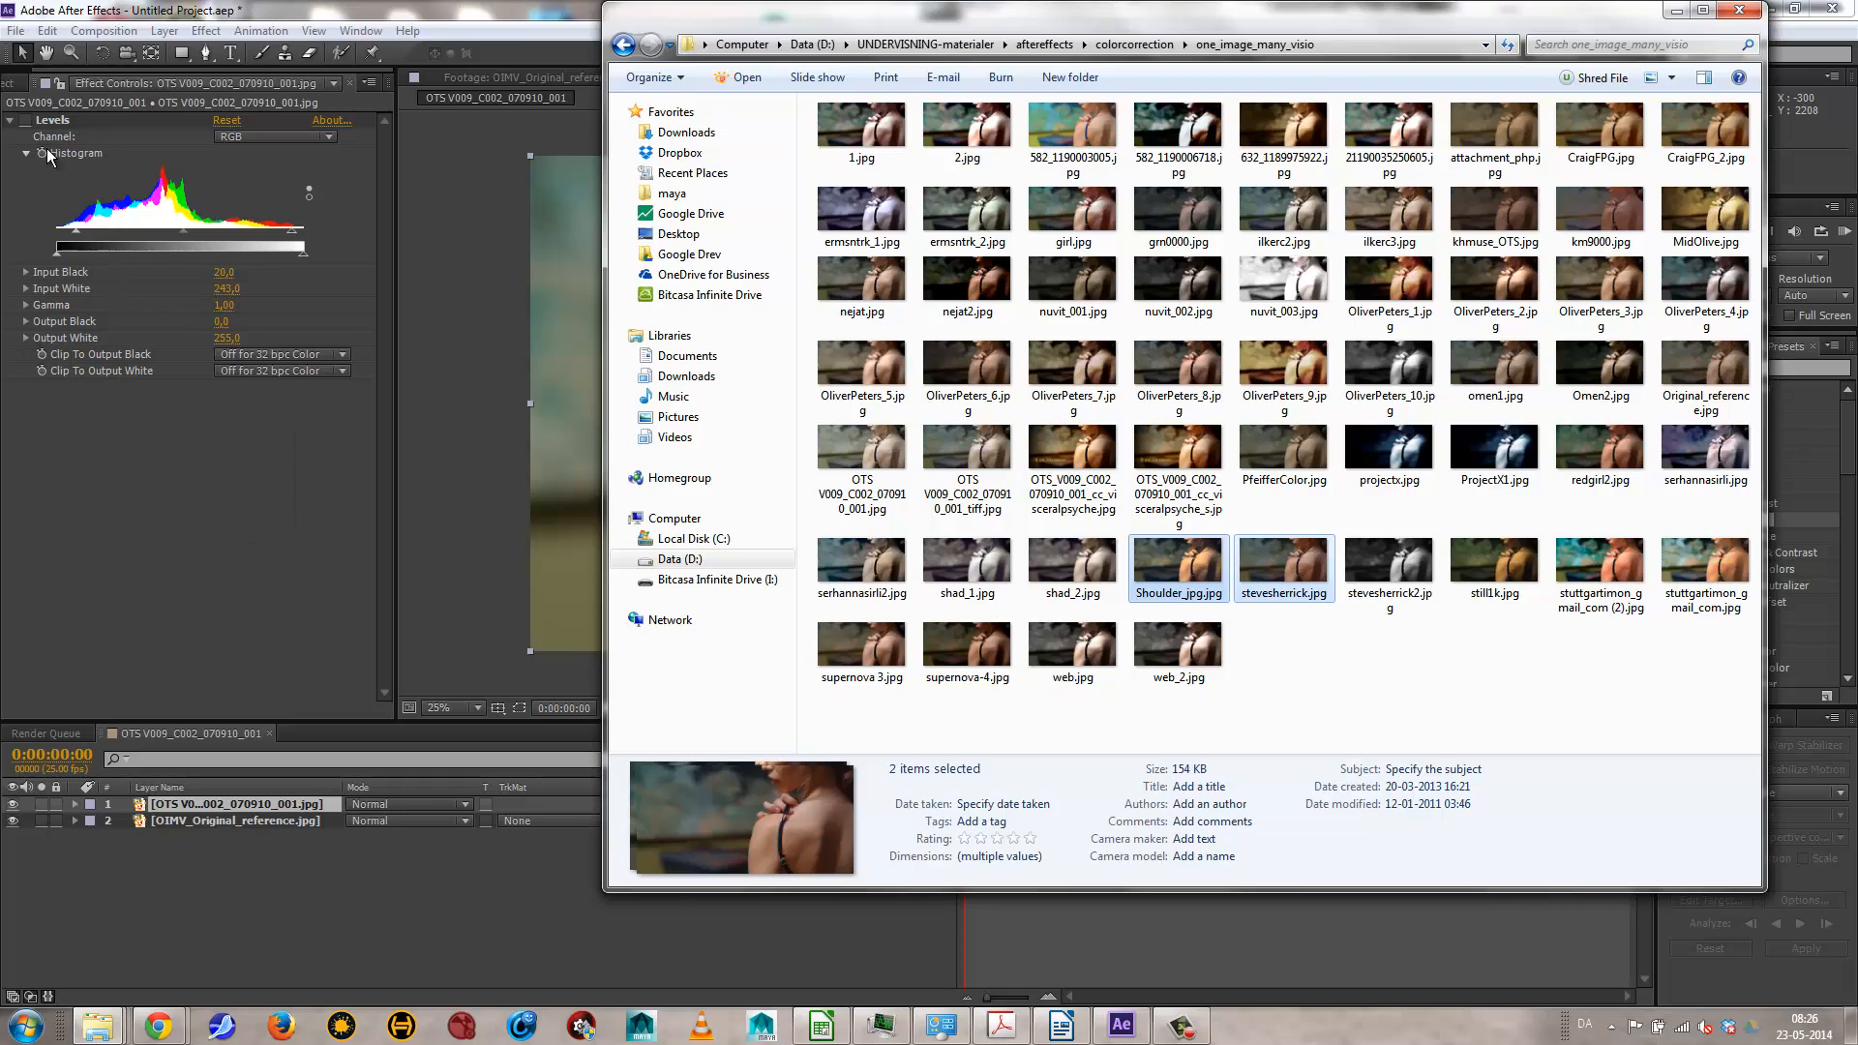
{"action": "left_click", "coordinate": [6, 99]}
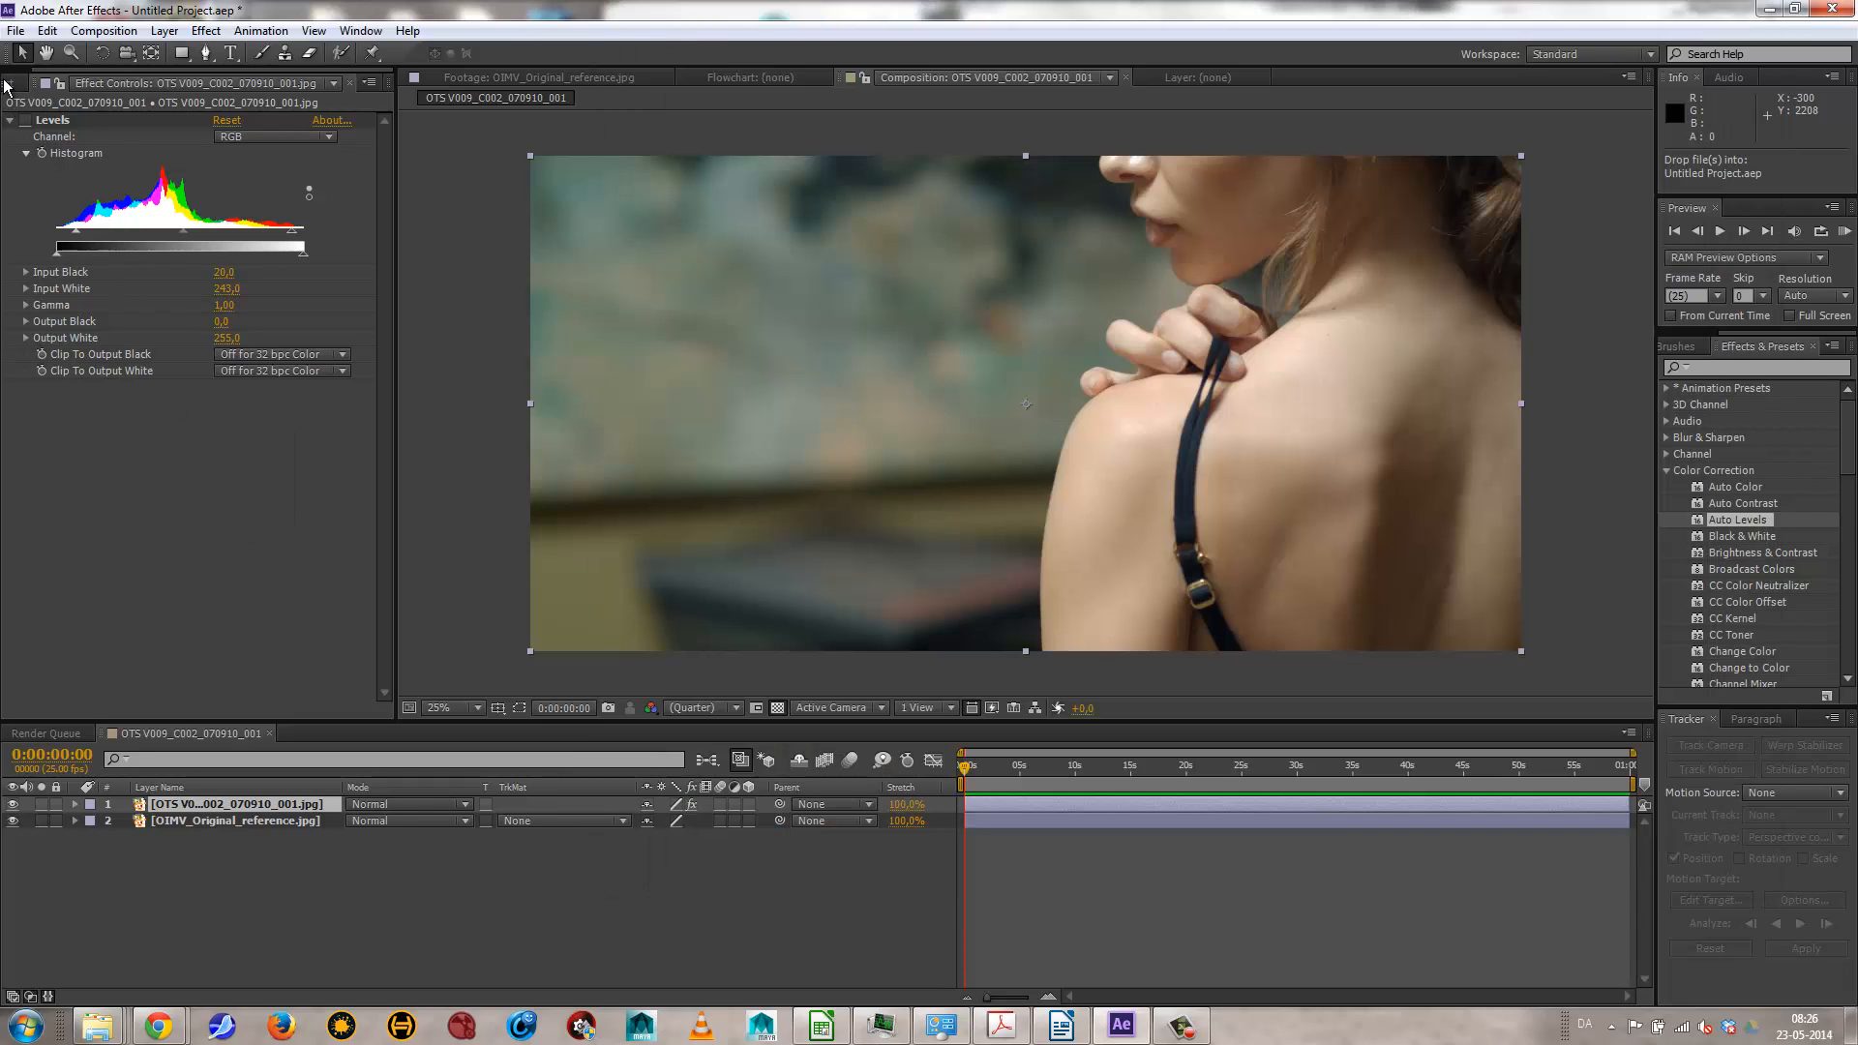
{"action": "left_click", "coordinate": [15, 83]}
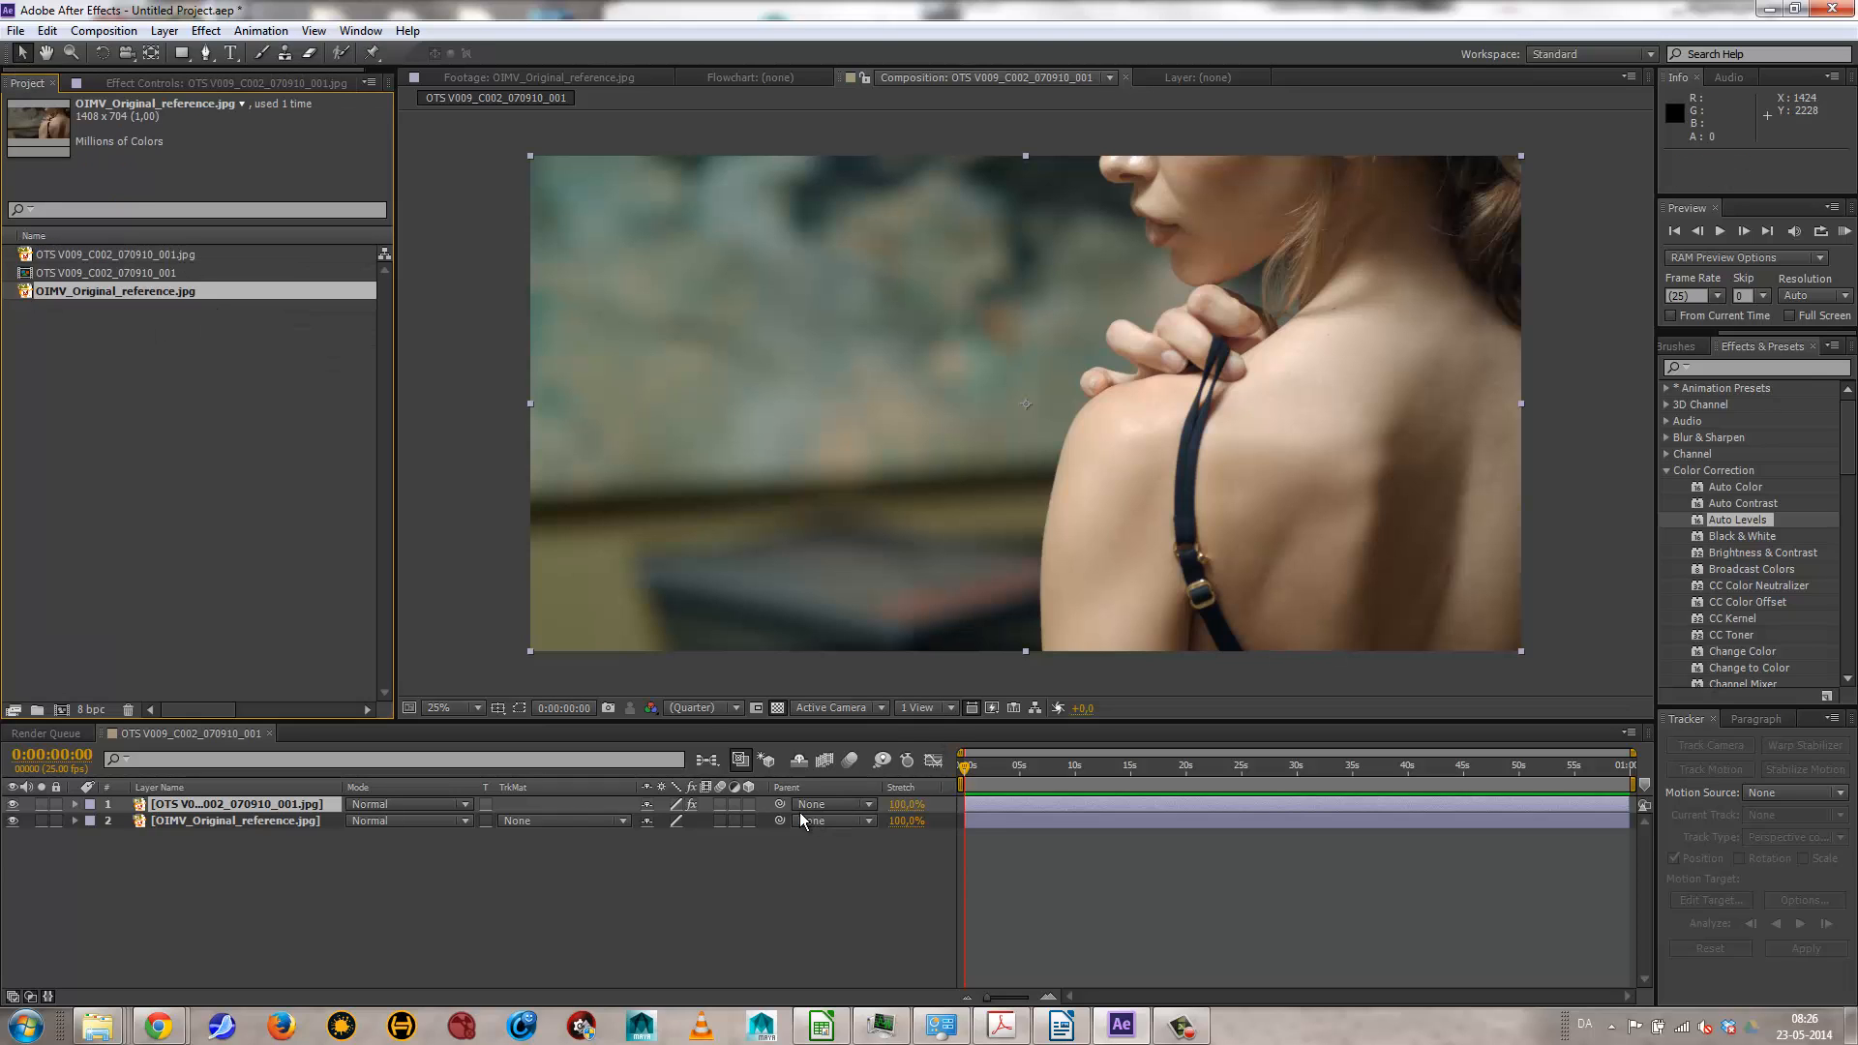
{"action": "mouse_move", "coordinate": [96, 1026]}
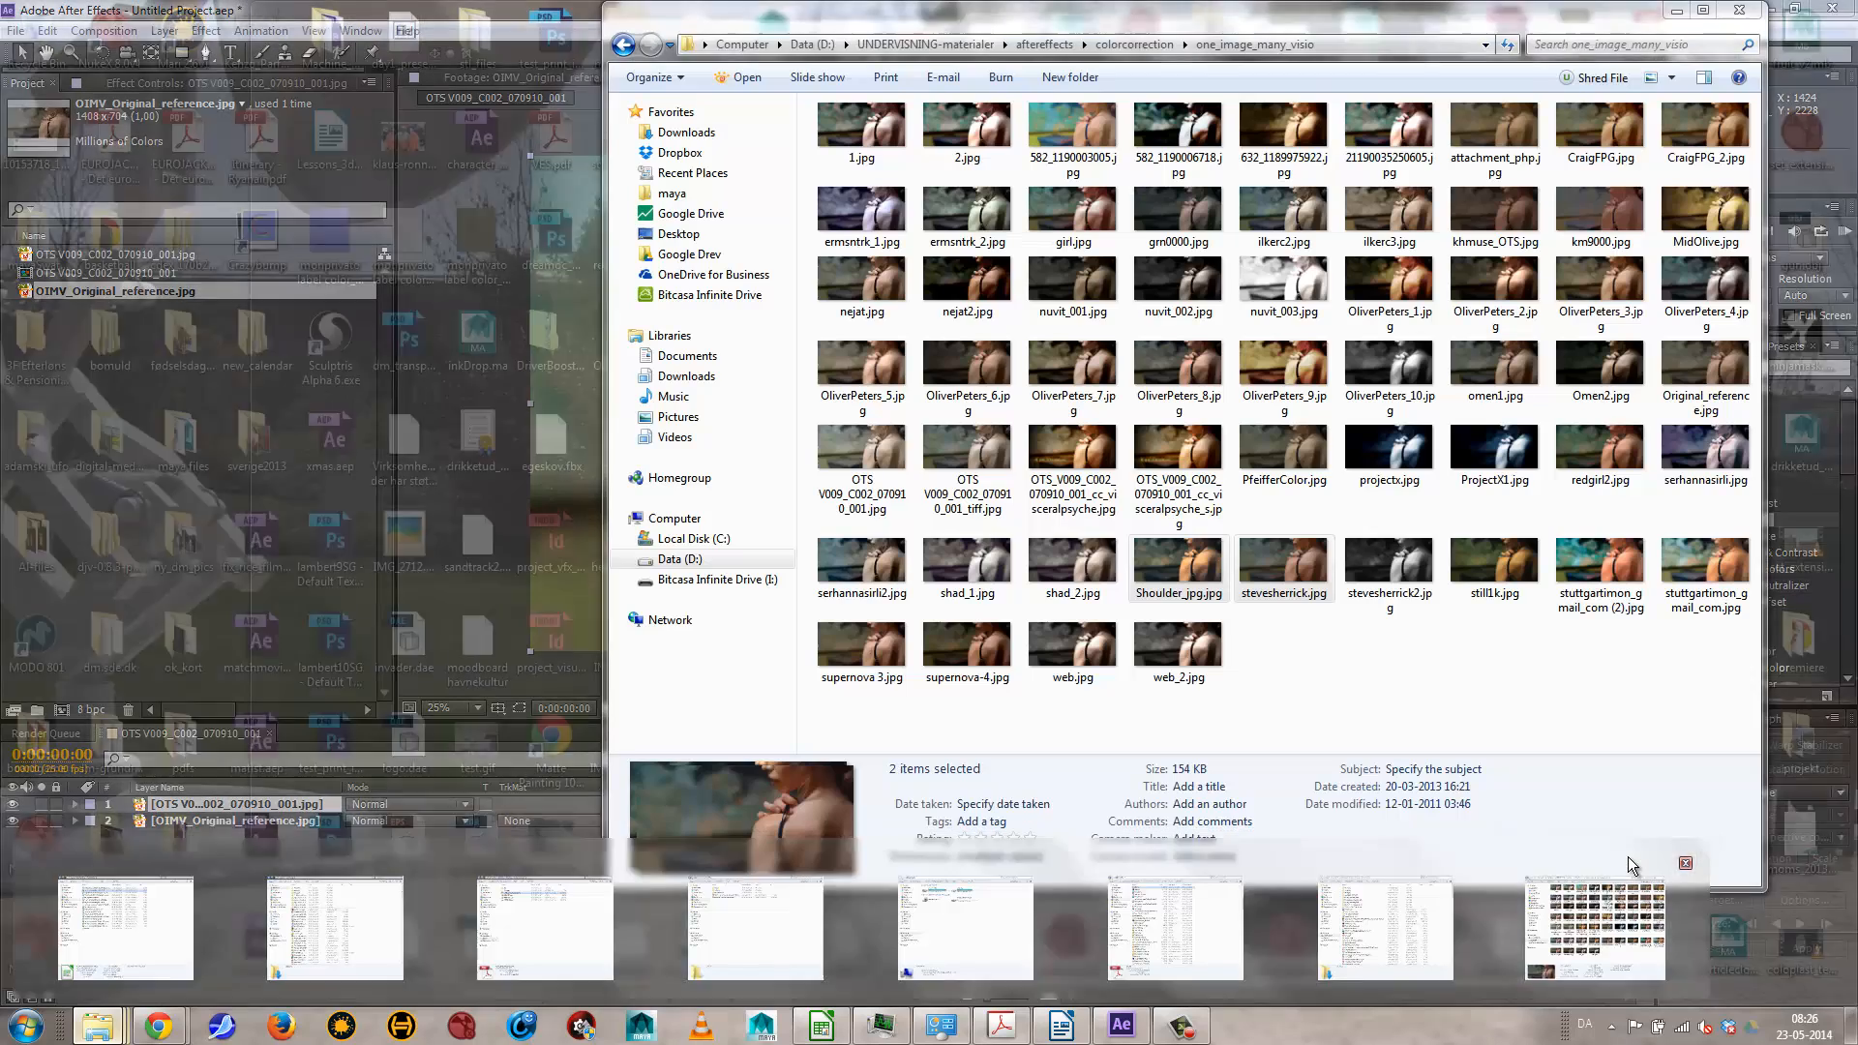
{"action": "left_click", "coordinate": [1625, 909]}
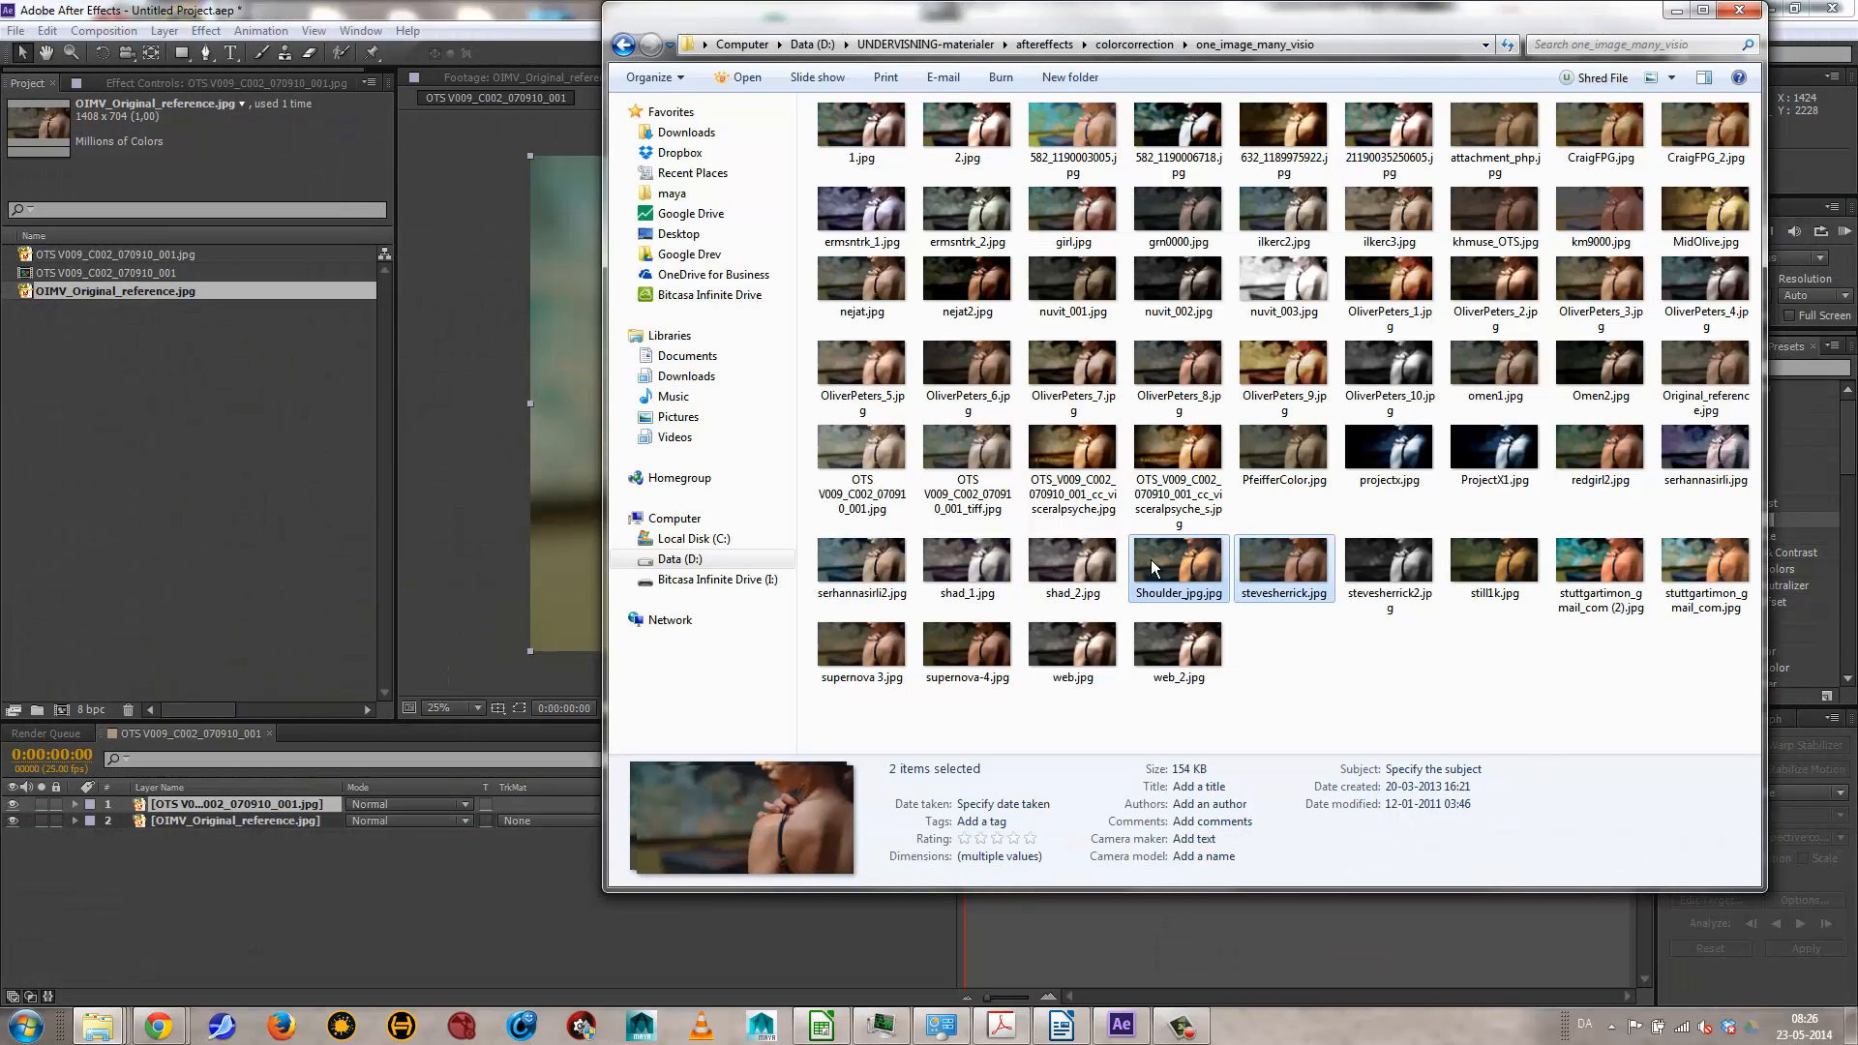
{"action": "left_click_drag", "start_coordinate": [1153, 568], "coordinate": [178, 484]}
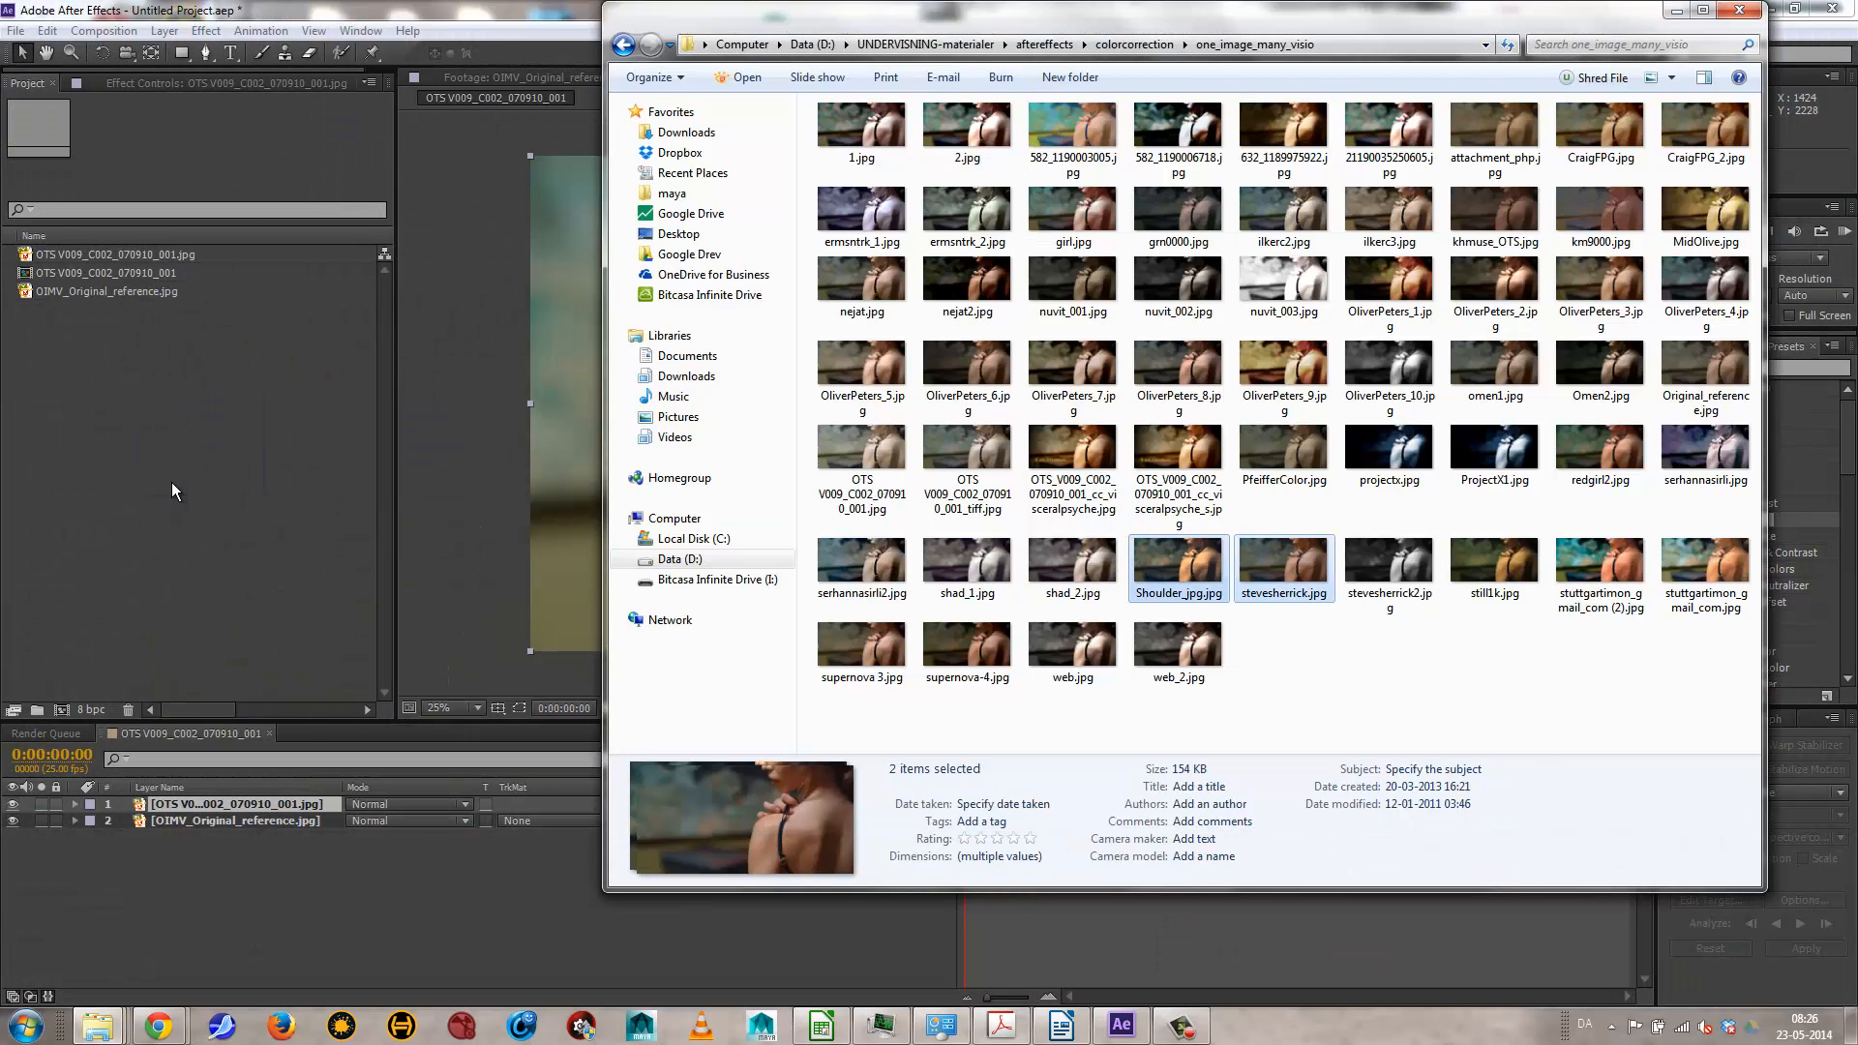
{"action": "left_click", "coordinate": [170, 482]}
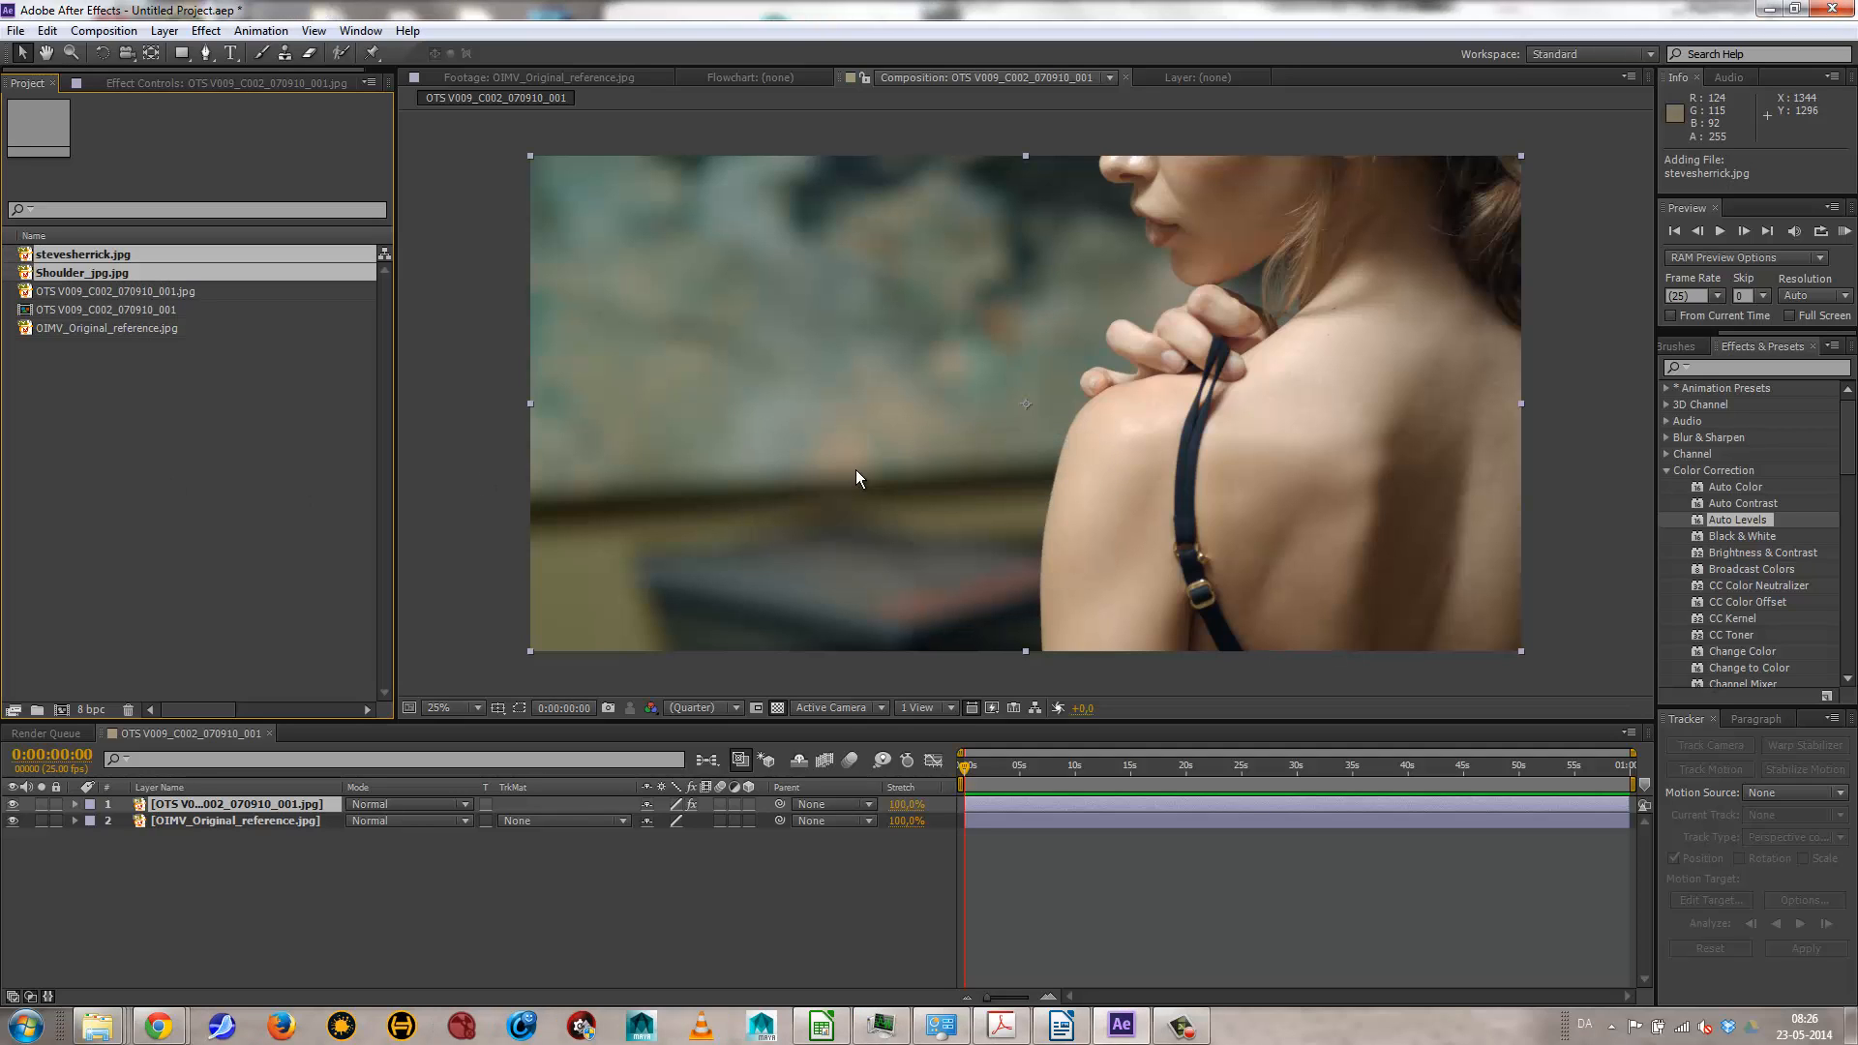
{"action": "left_click", "coordinate": [126, 548]}
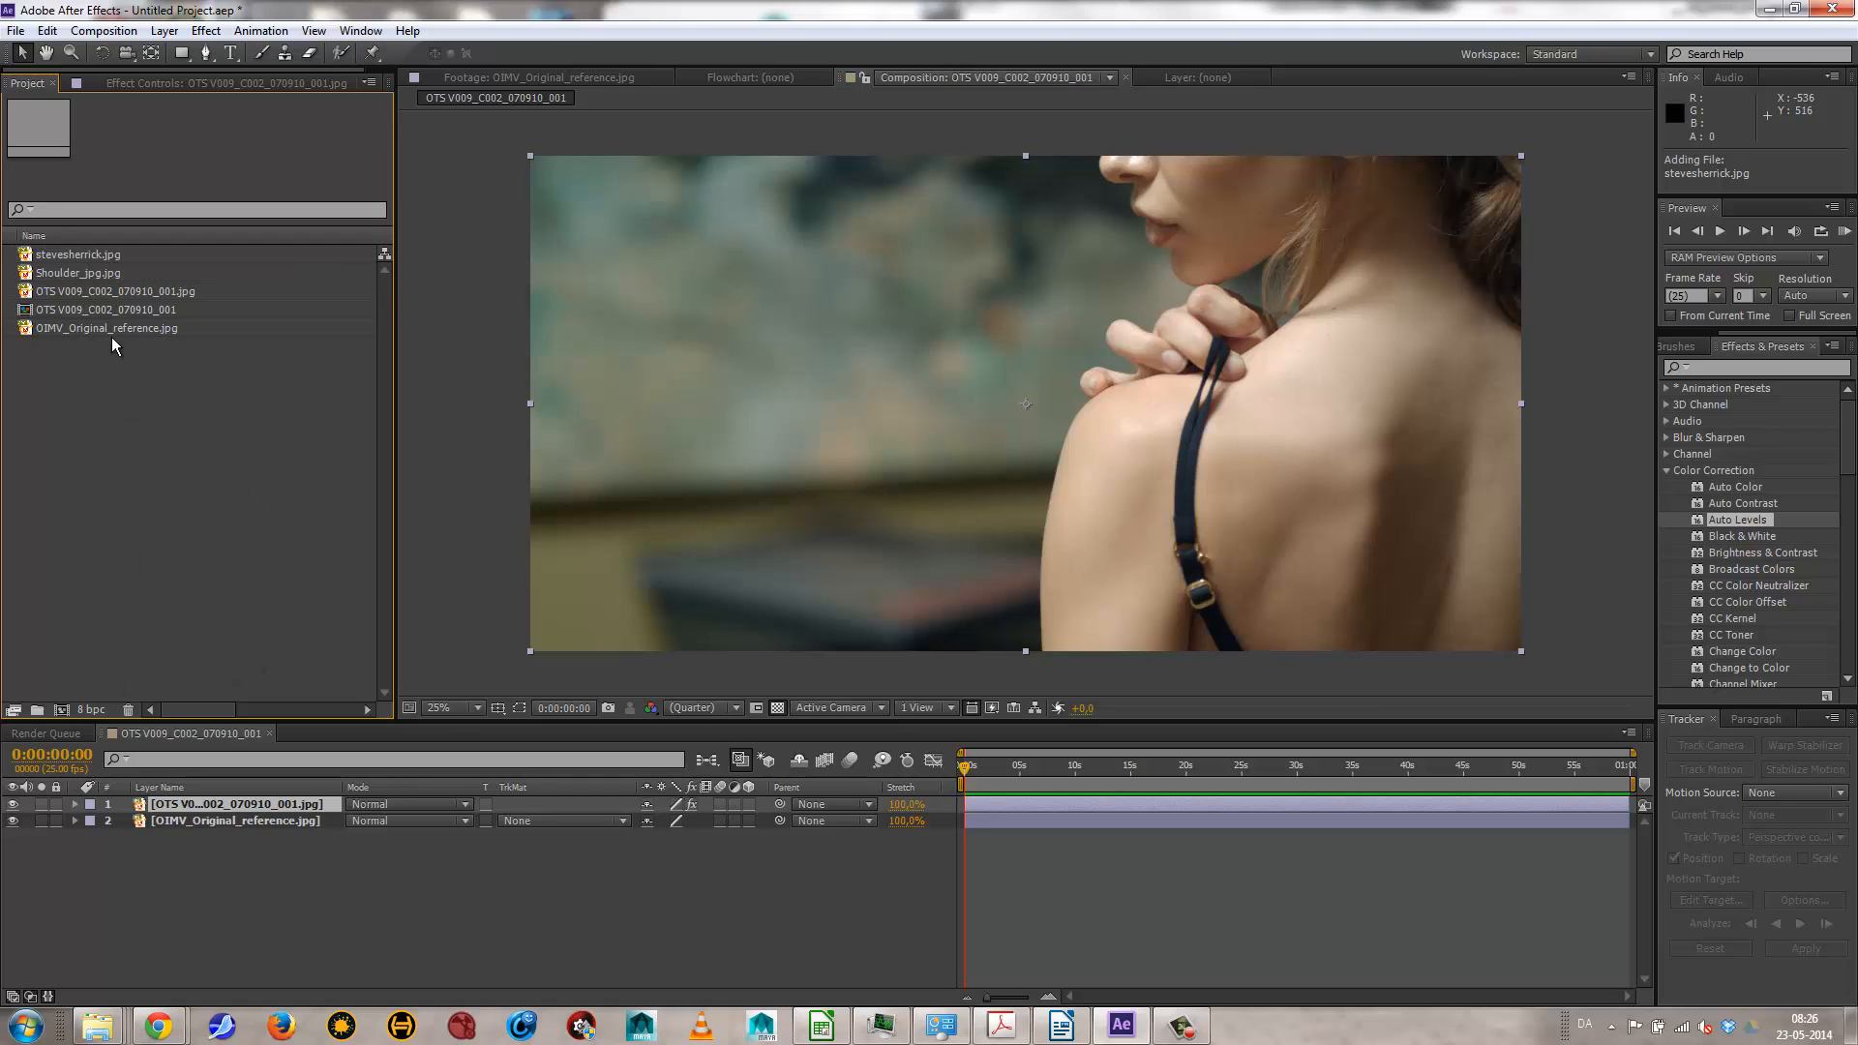
Step: Create a composition from Shoulder_jpg.jpg and add the other imported image as a layer beneath it
{"action": "left_click", "coordinate": [77, 275]}
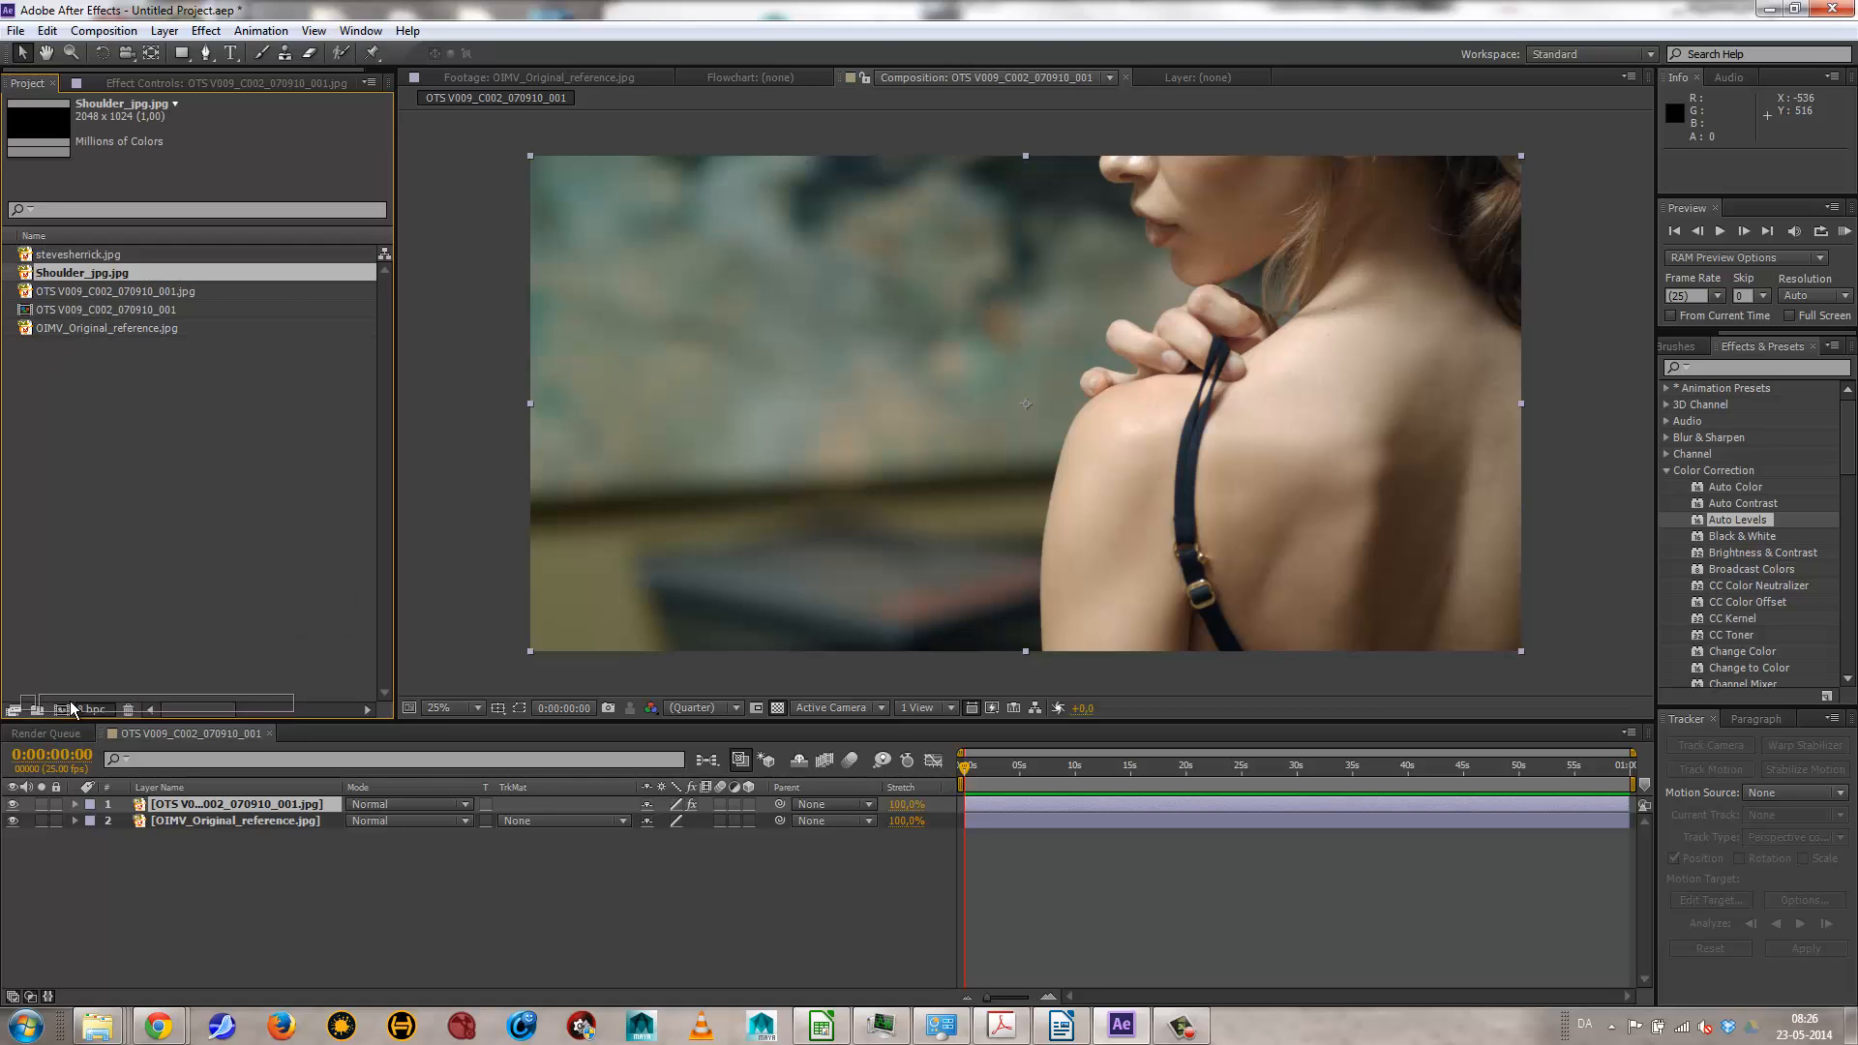
{"action": "left_click_drag", "start_coordinate": [60, 716], "coordinate": [61, 712]}
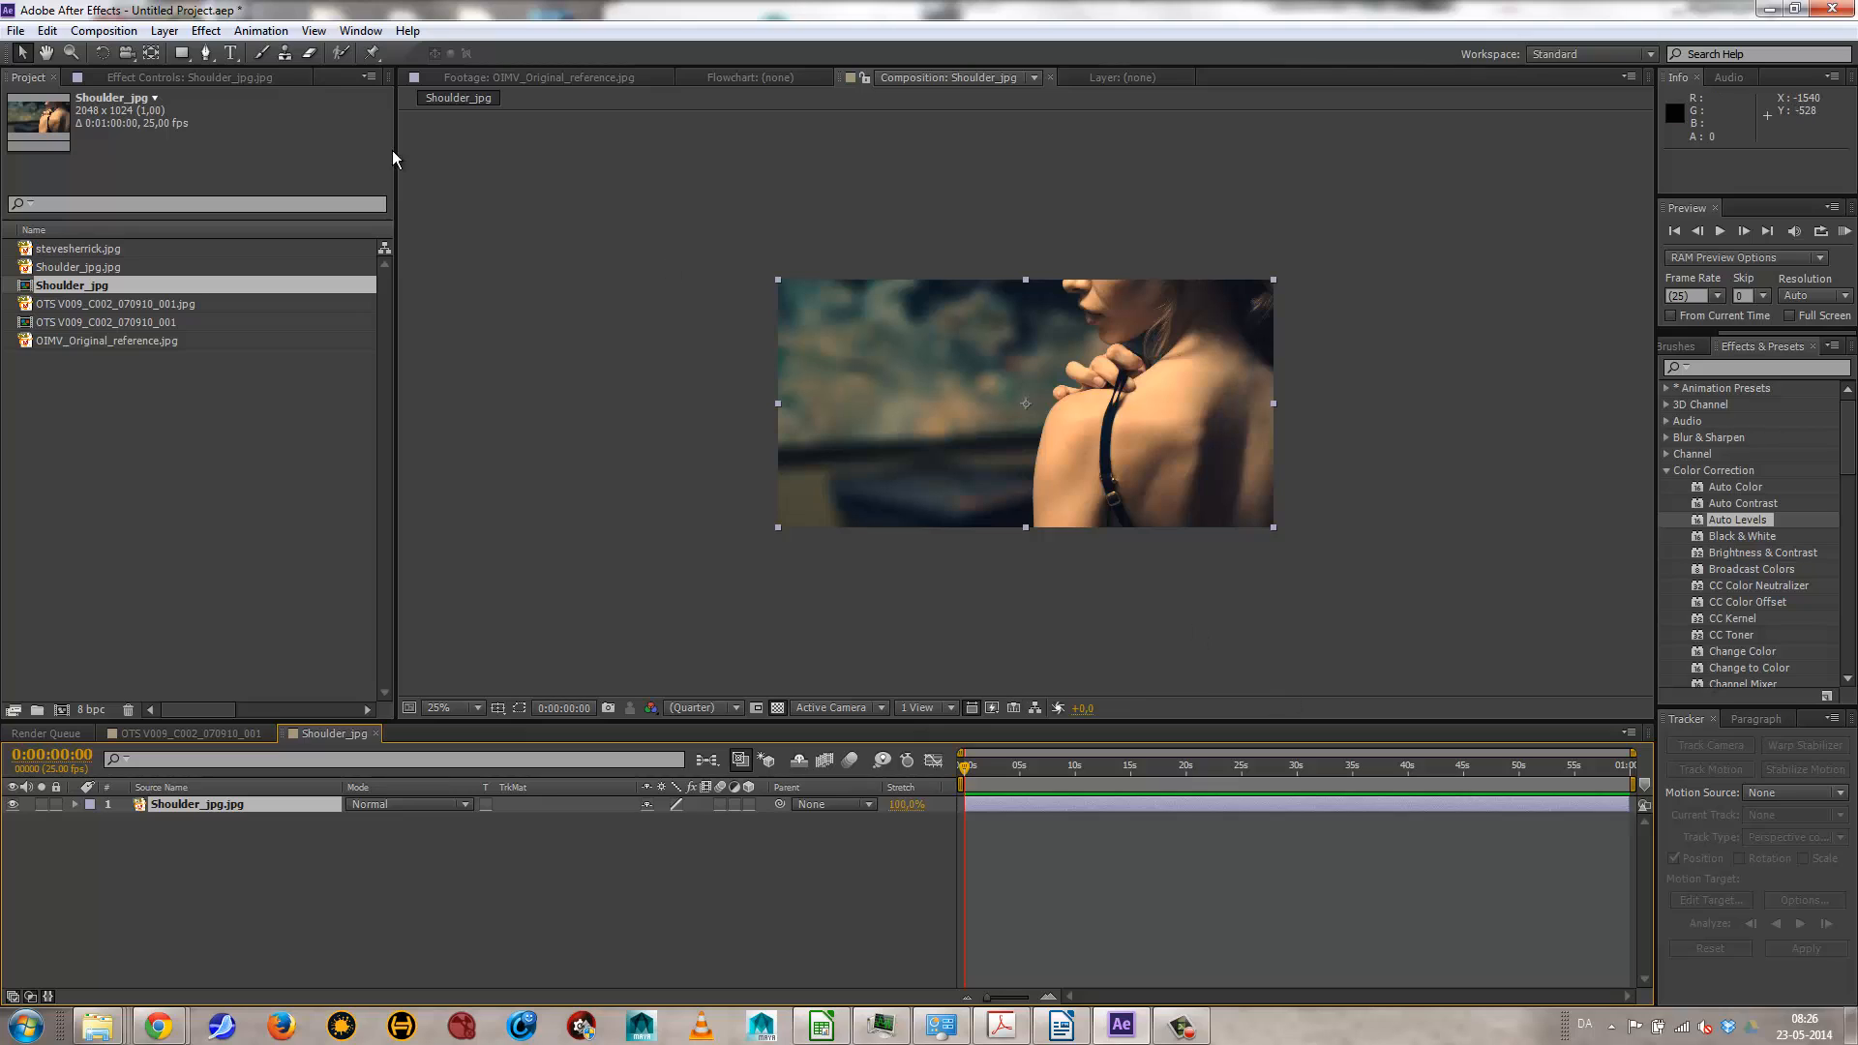
{"action": "left_click_drag", "start_coordinate": [74, 258], "coordinate": [416, 828]}
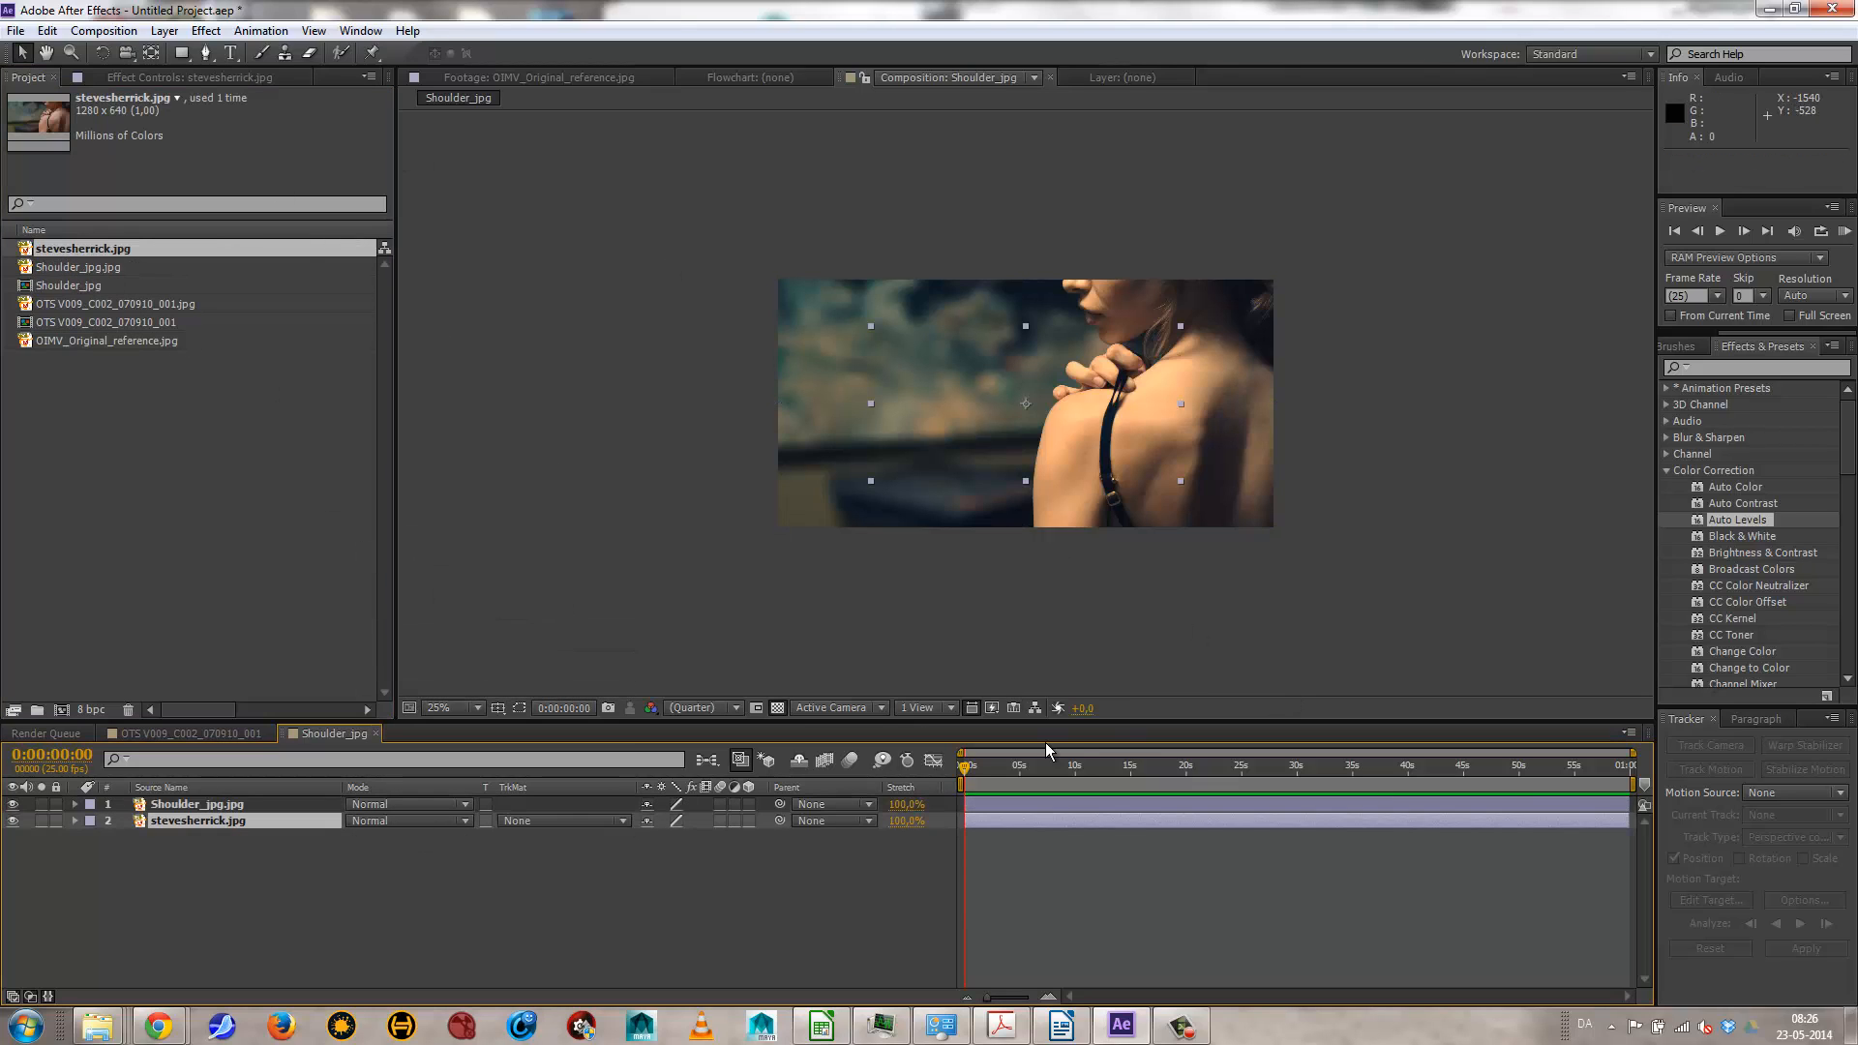
Step: Hide the Shoulder_jpg.jpg layer to view the image beneath it, and turn its visibility back on
{"action": "left_click", "coordinate": [12, 804]}
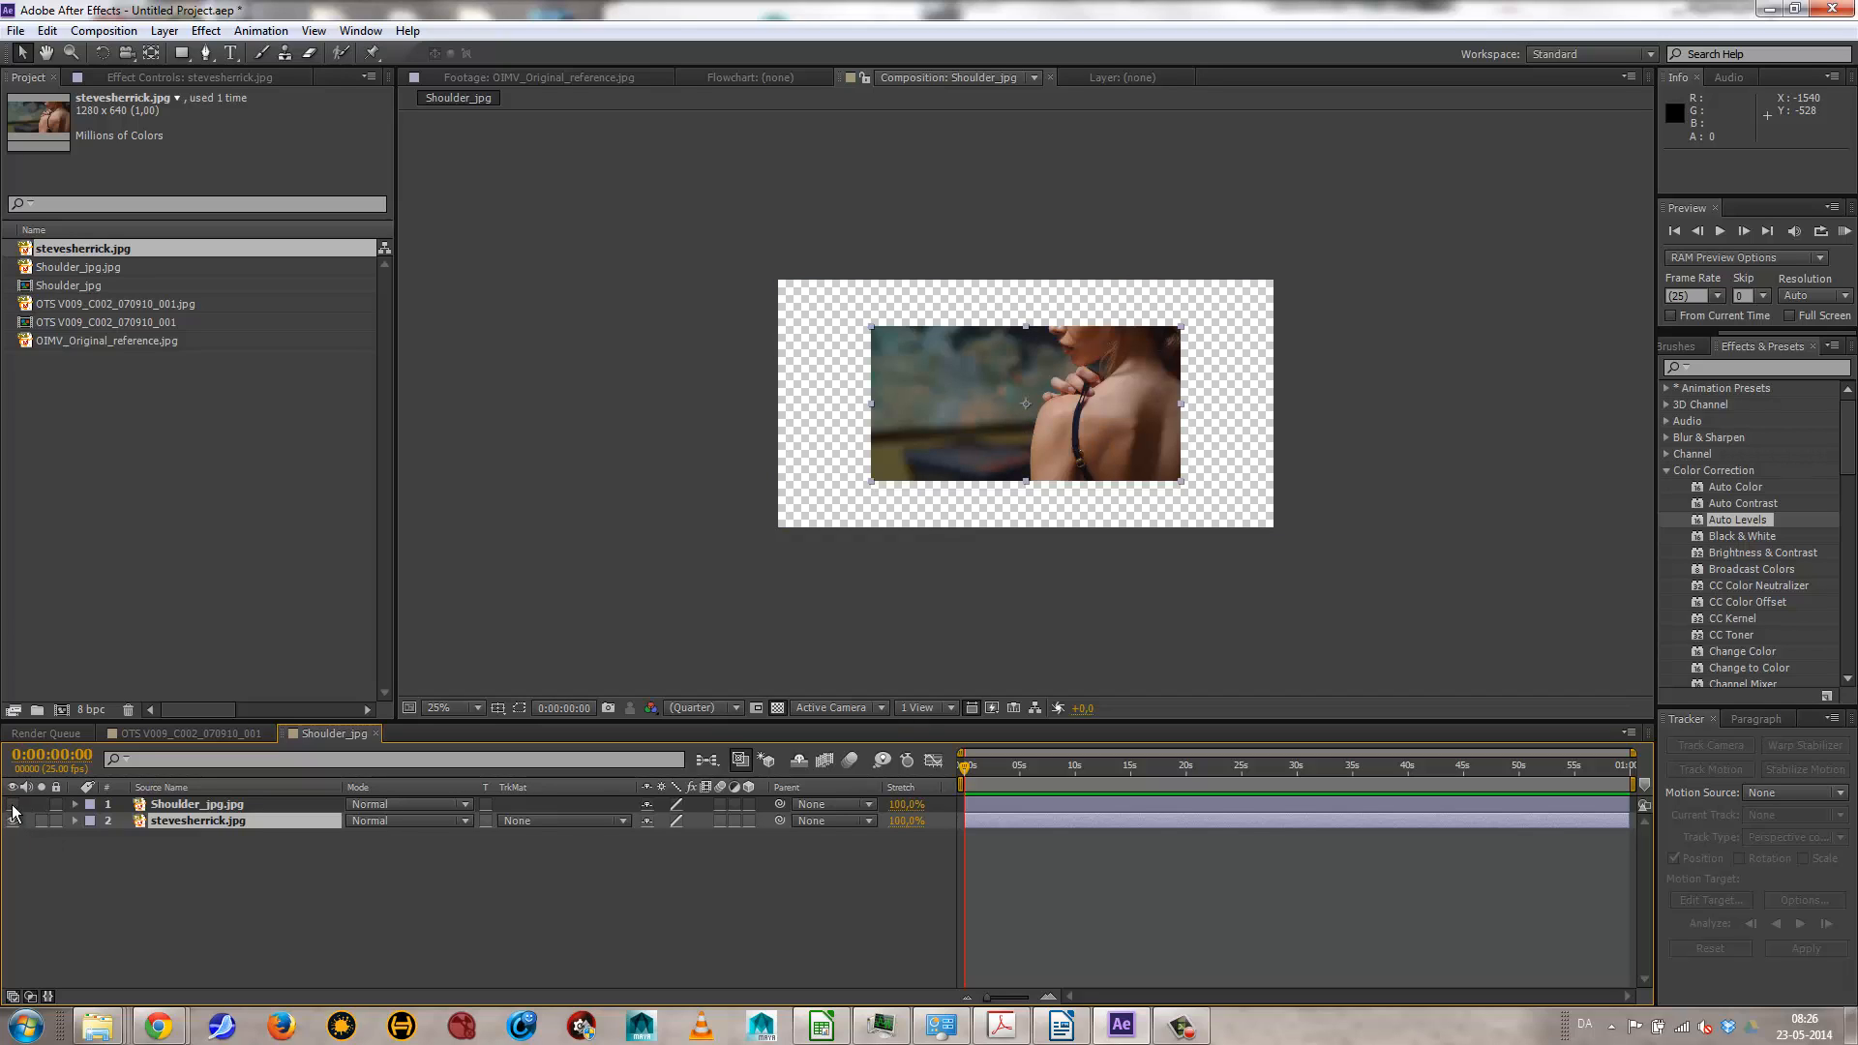
{"action": "left_click", "coordinate": [219, 804]}
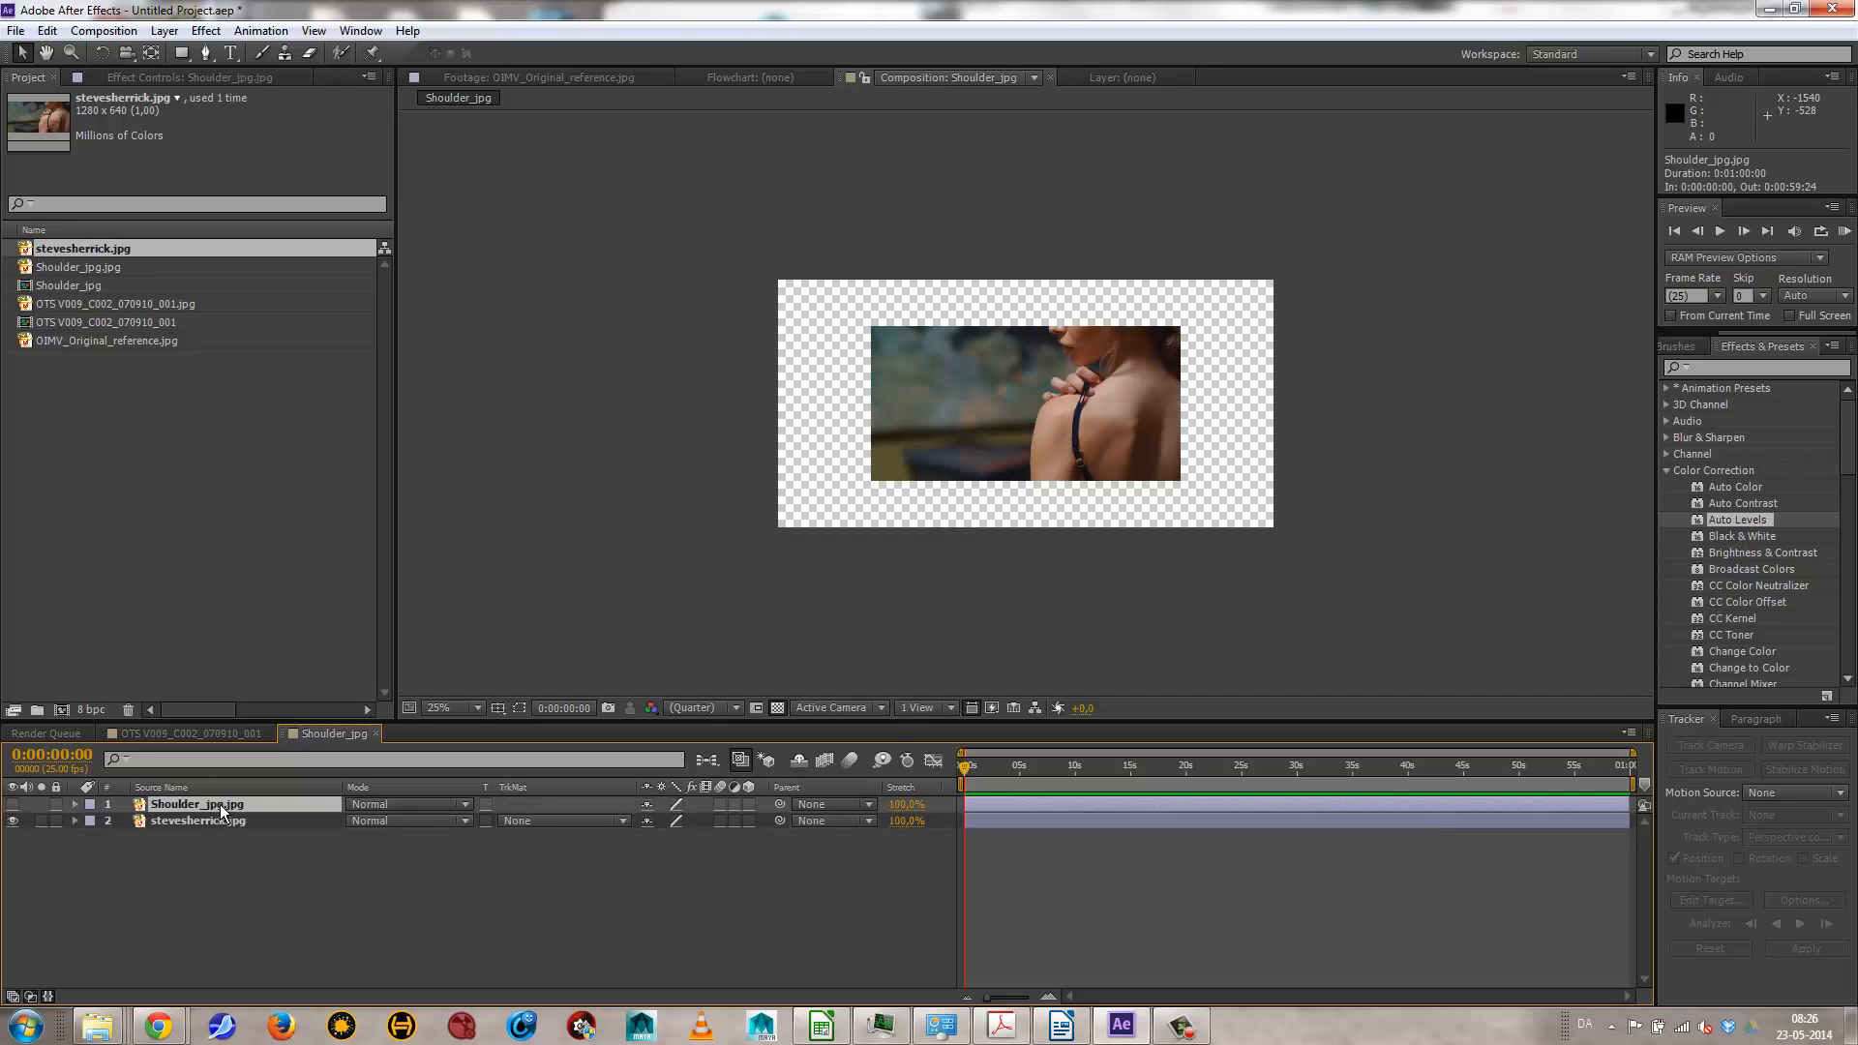
{"action": "left_click", "coordinate": [13, 804]}
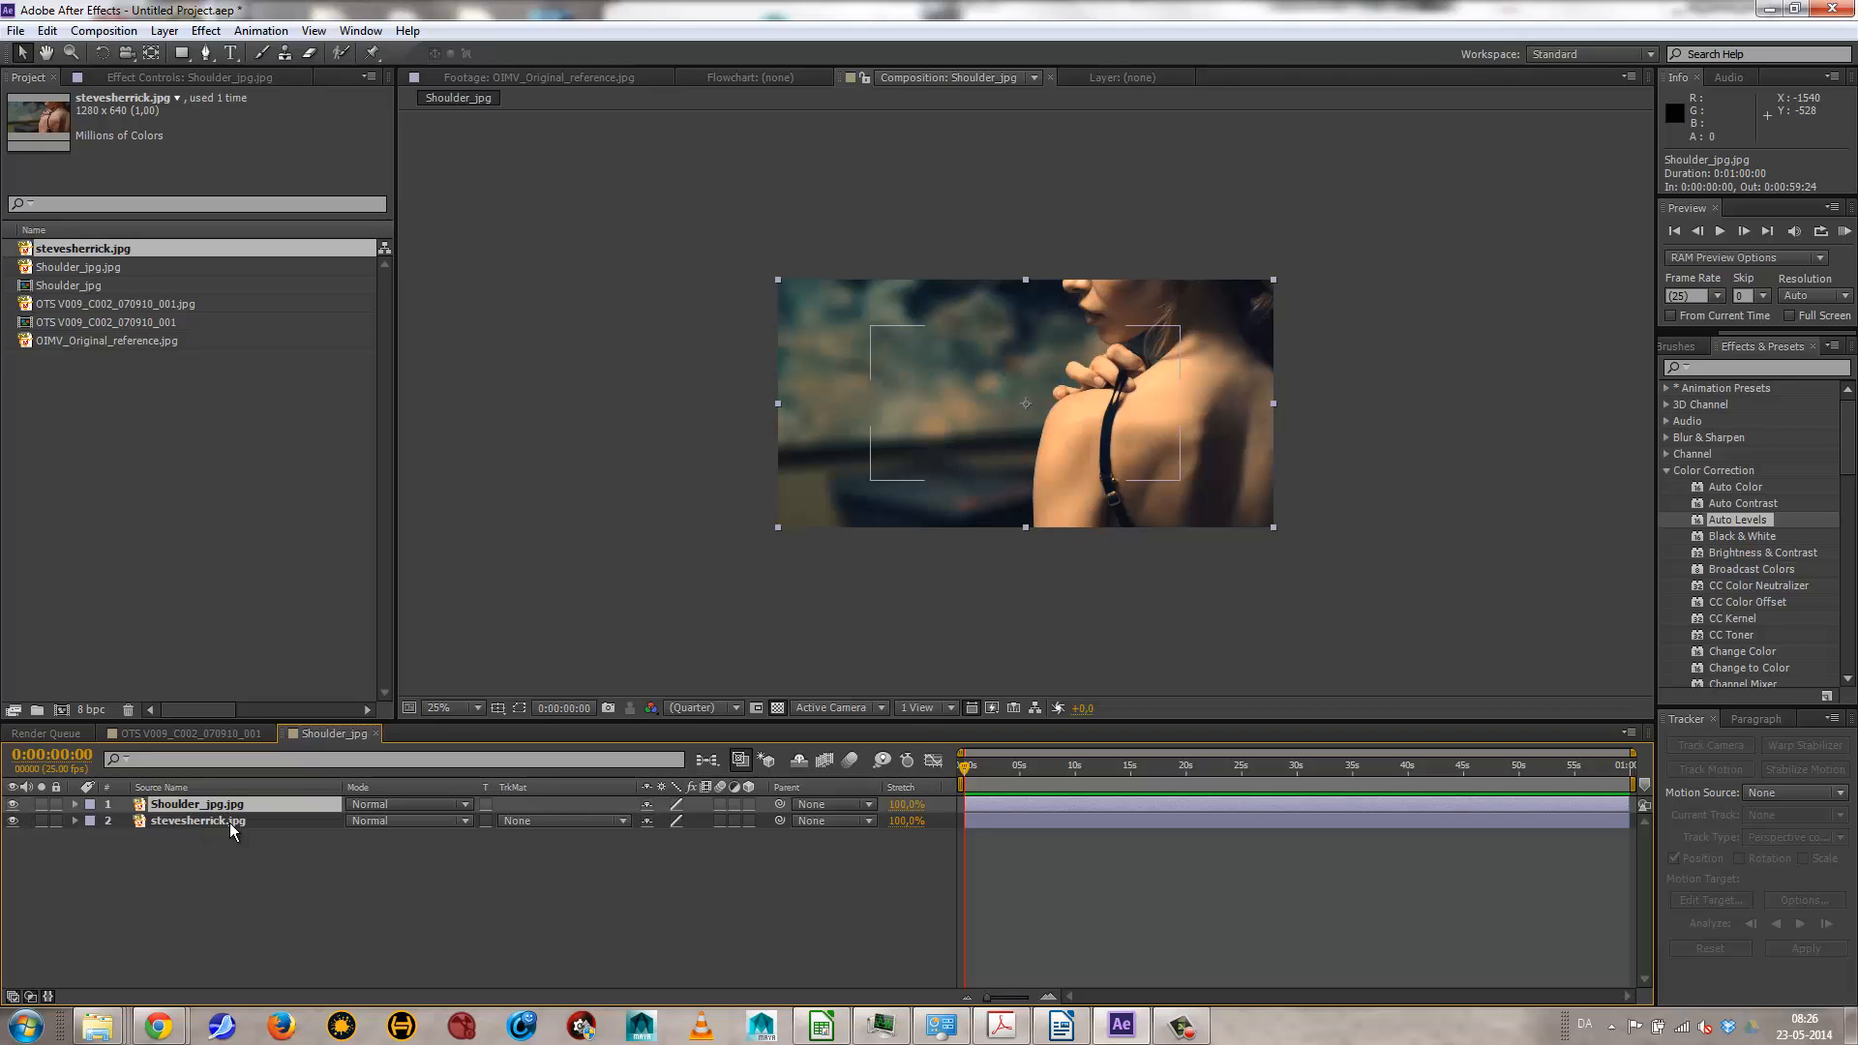
Step: Scale the lower image layer to the full frame with Fit to Comp
{"action": "left_click", "coordinate": [198, 821]}
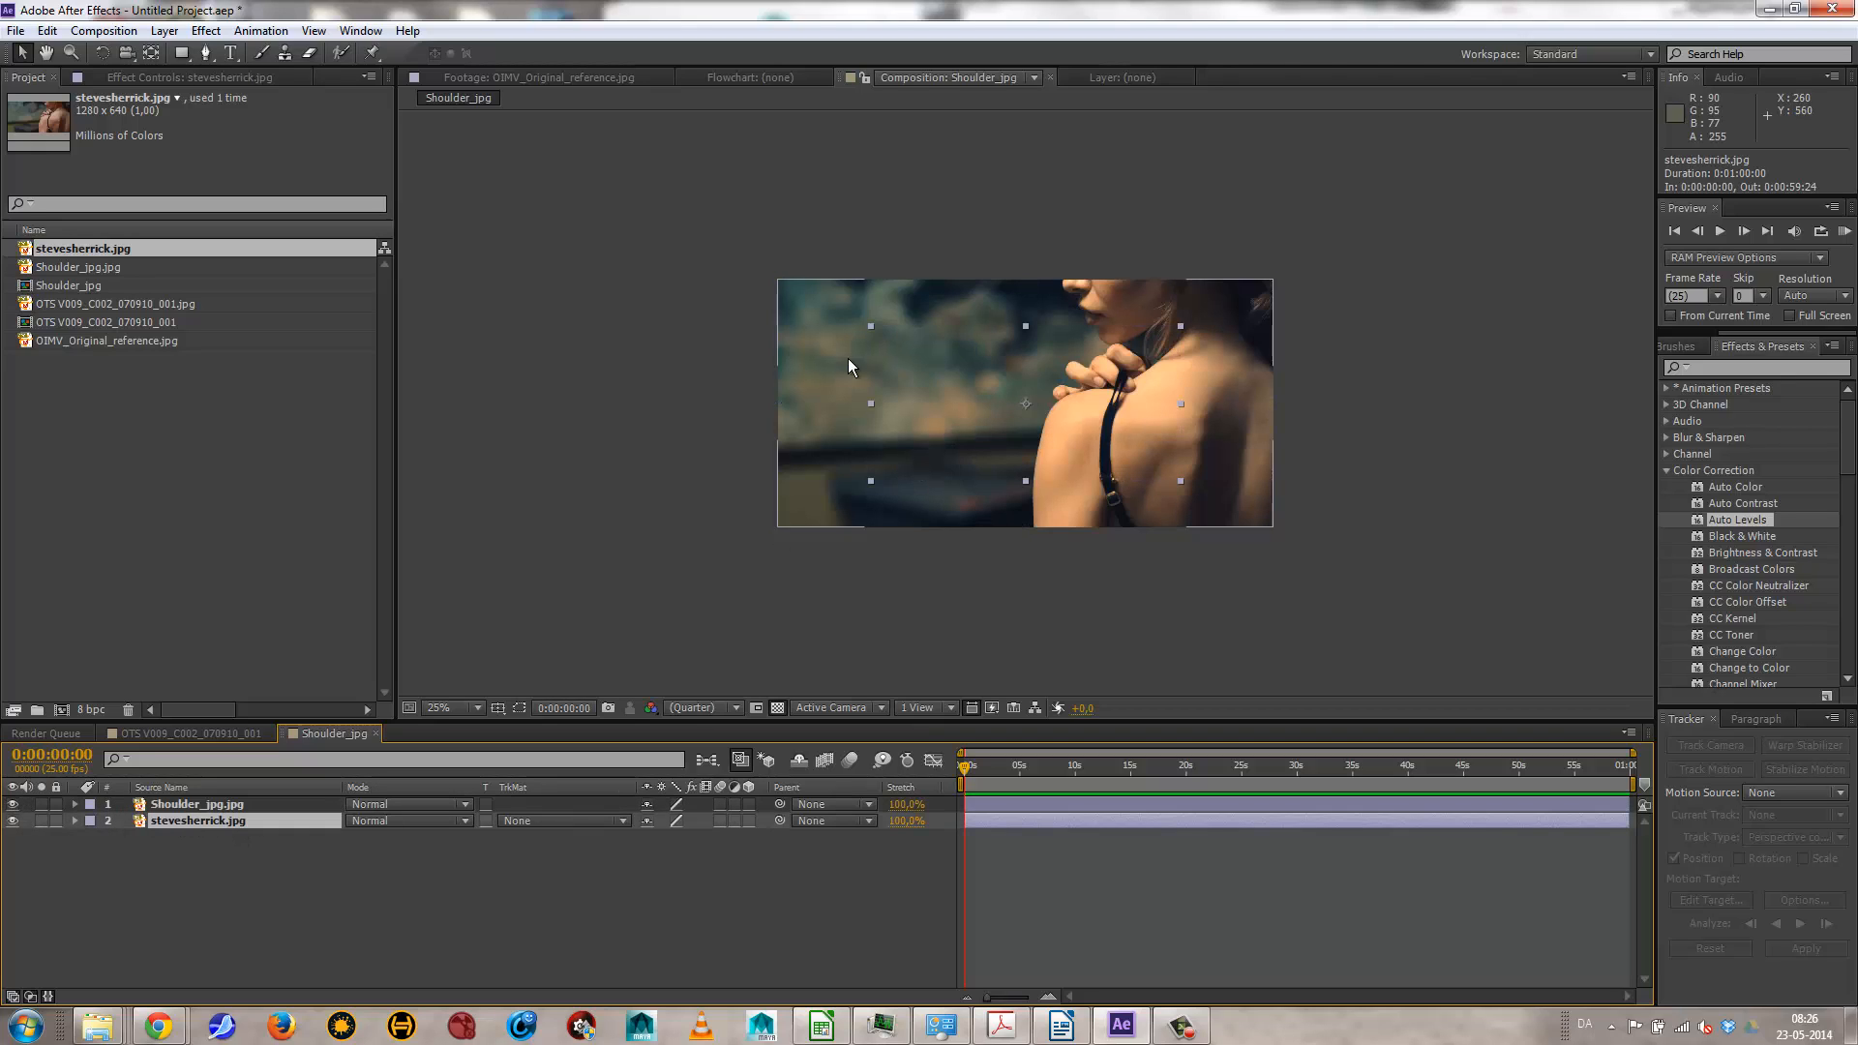
{"action": "right_click", "coordinate": [925, 371]}
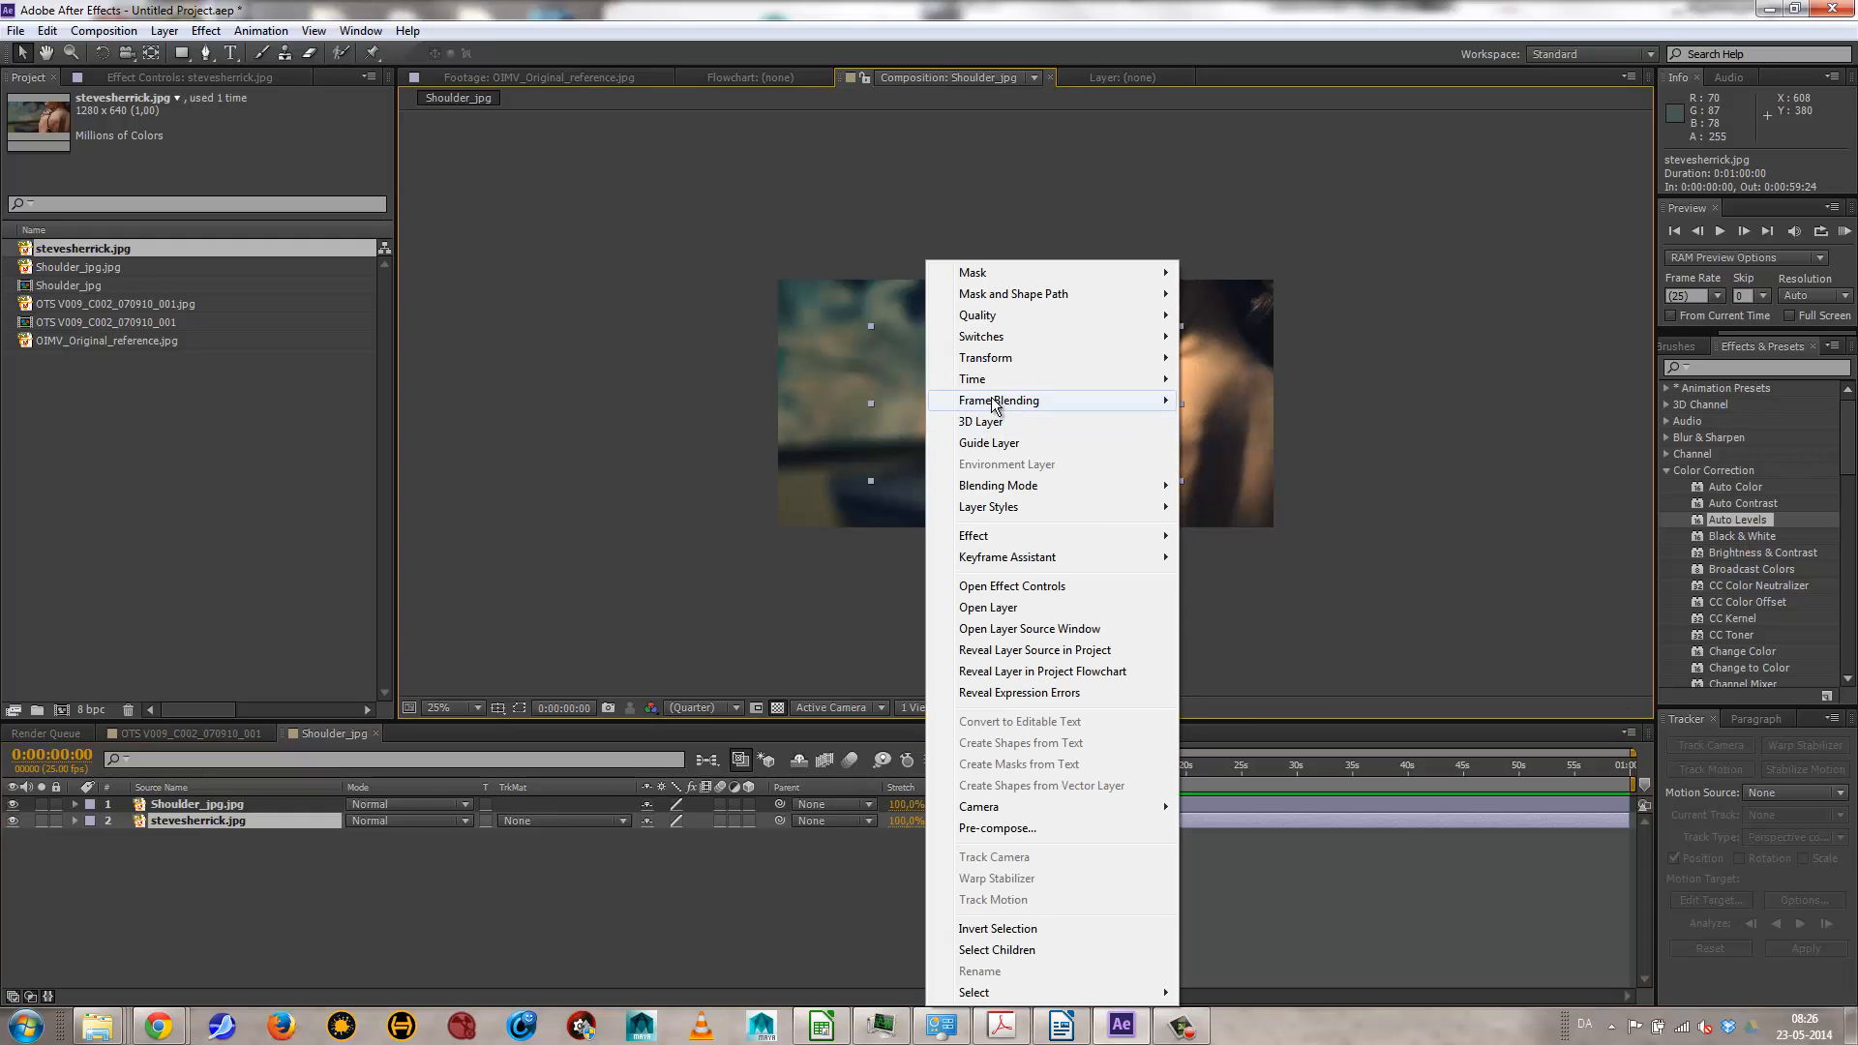
{"action": "mouse_move", "coordinate": [1150, 378]}
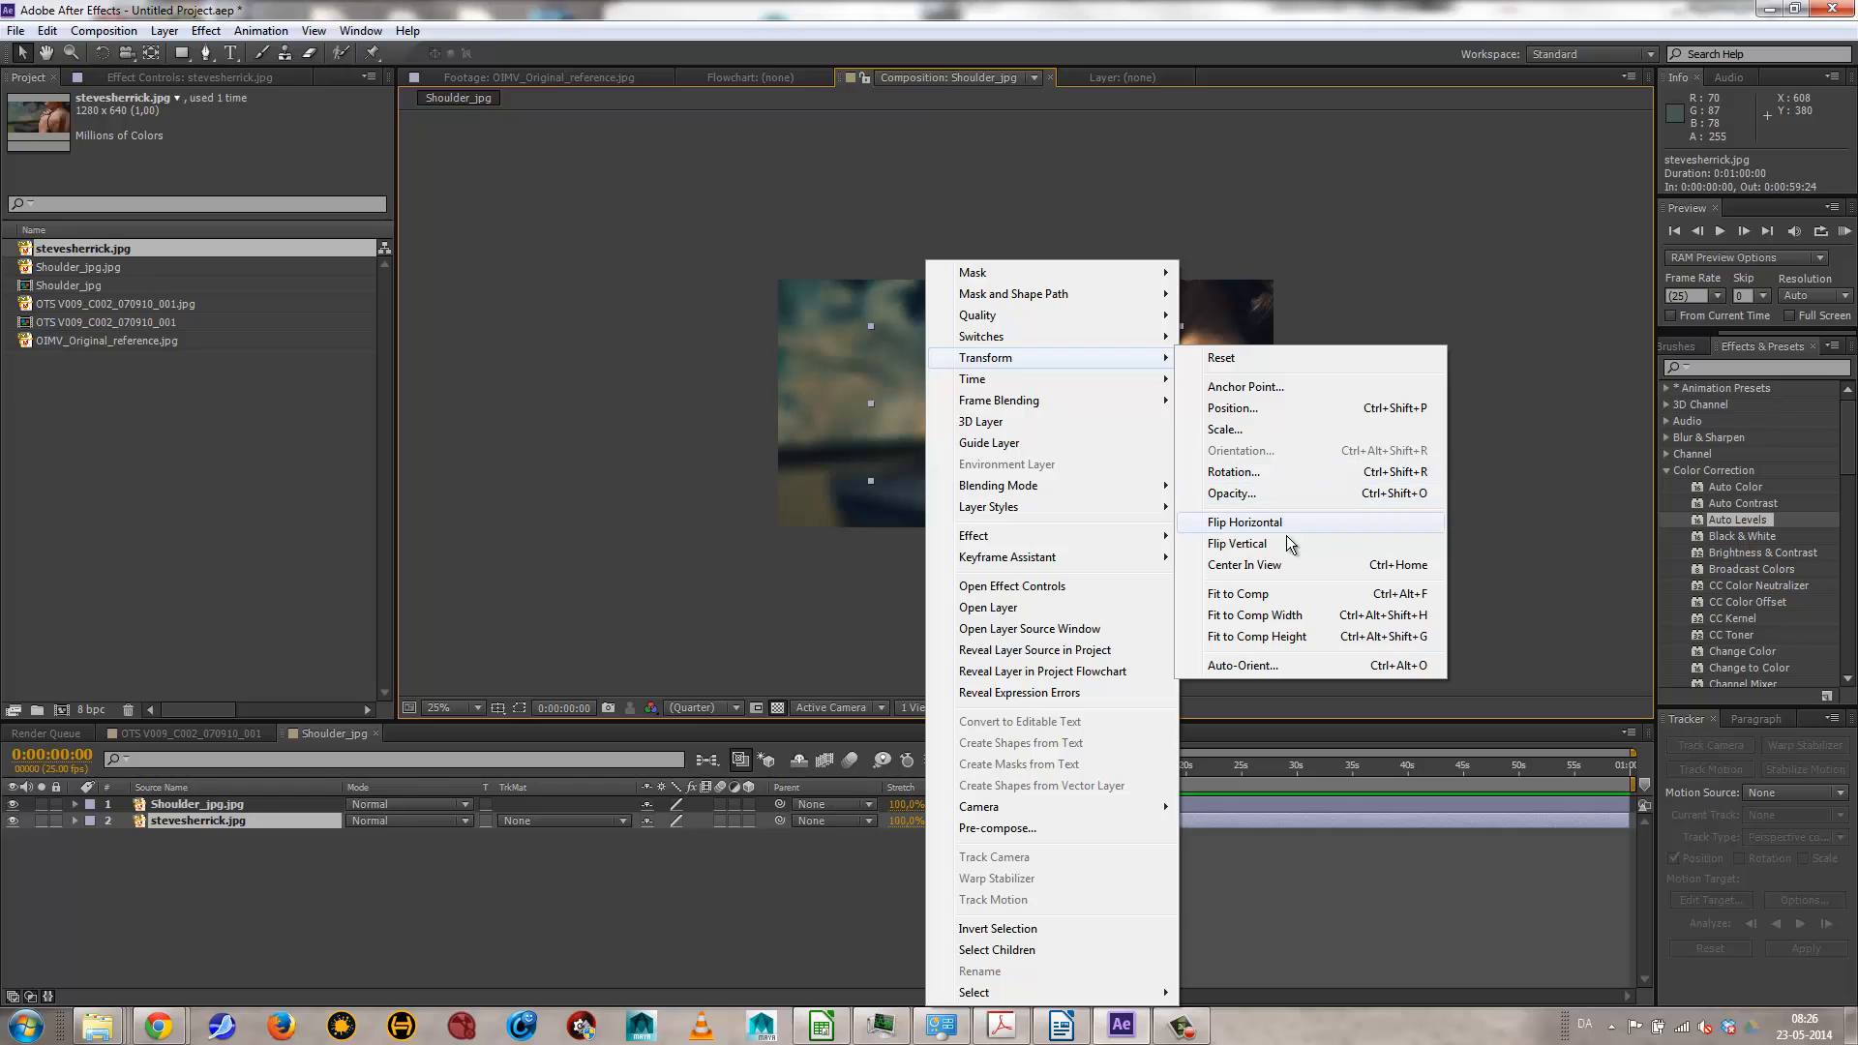
{"action": "left_click", "coordinate": [1275, 594]}
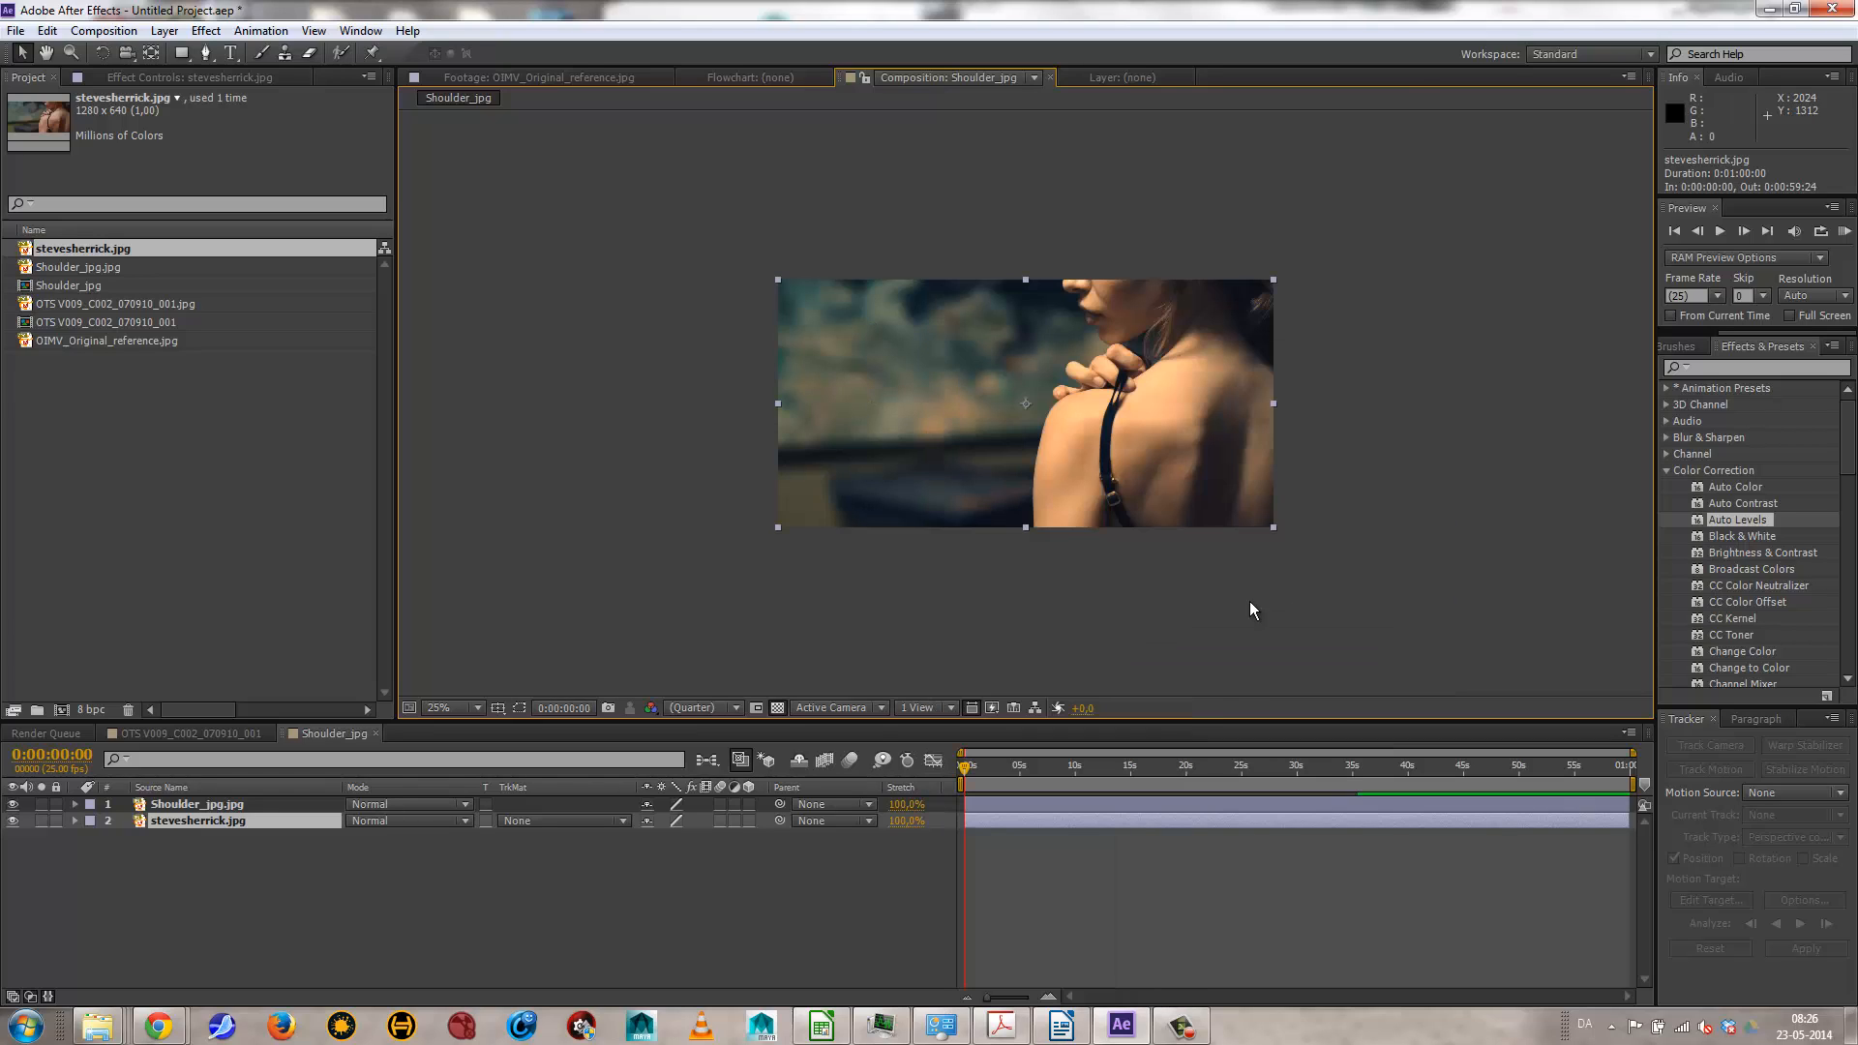
Step: Compare the two graded images by repeatedly toggling the Shoulder_jpg.jpg layer's visibility, leaving it visible
{"action": "left_click", "coordinate": [12, 804]}
{"action": "left_click", "coordinate": [13, 805]}
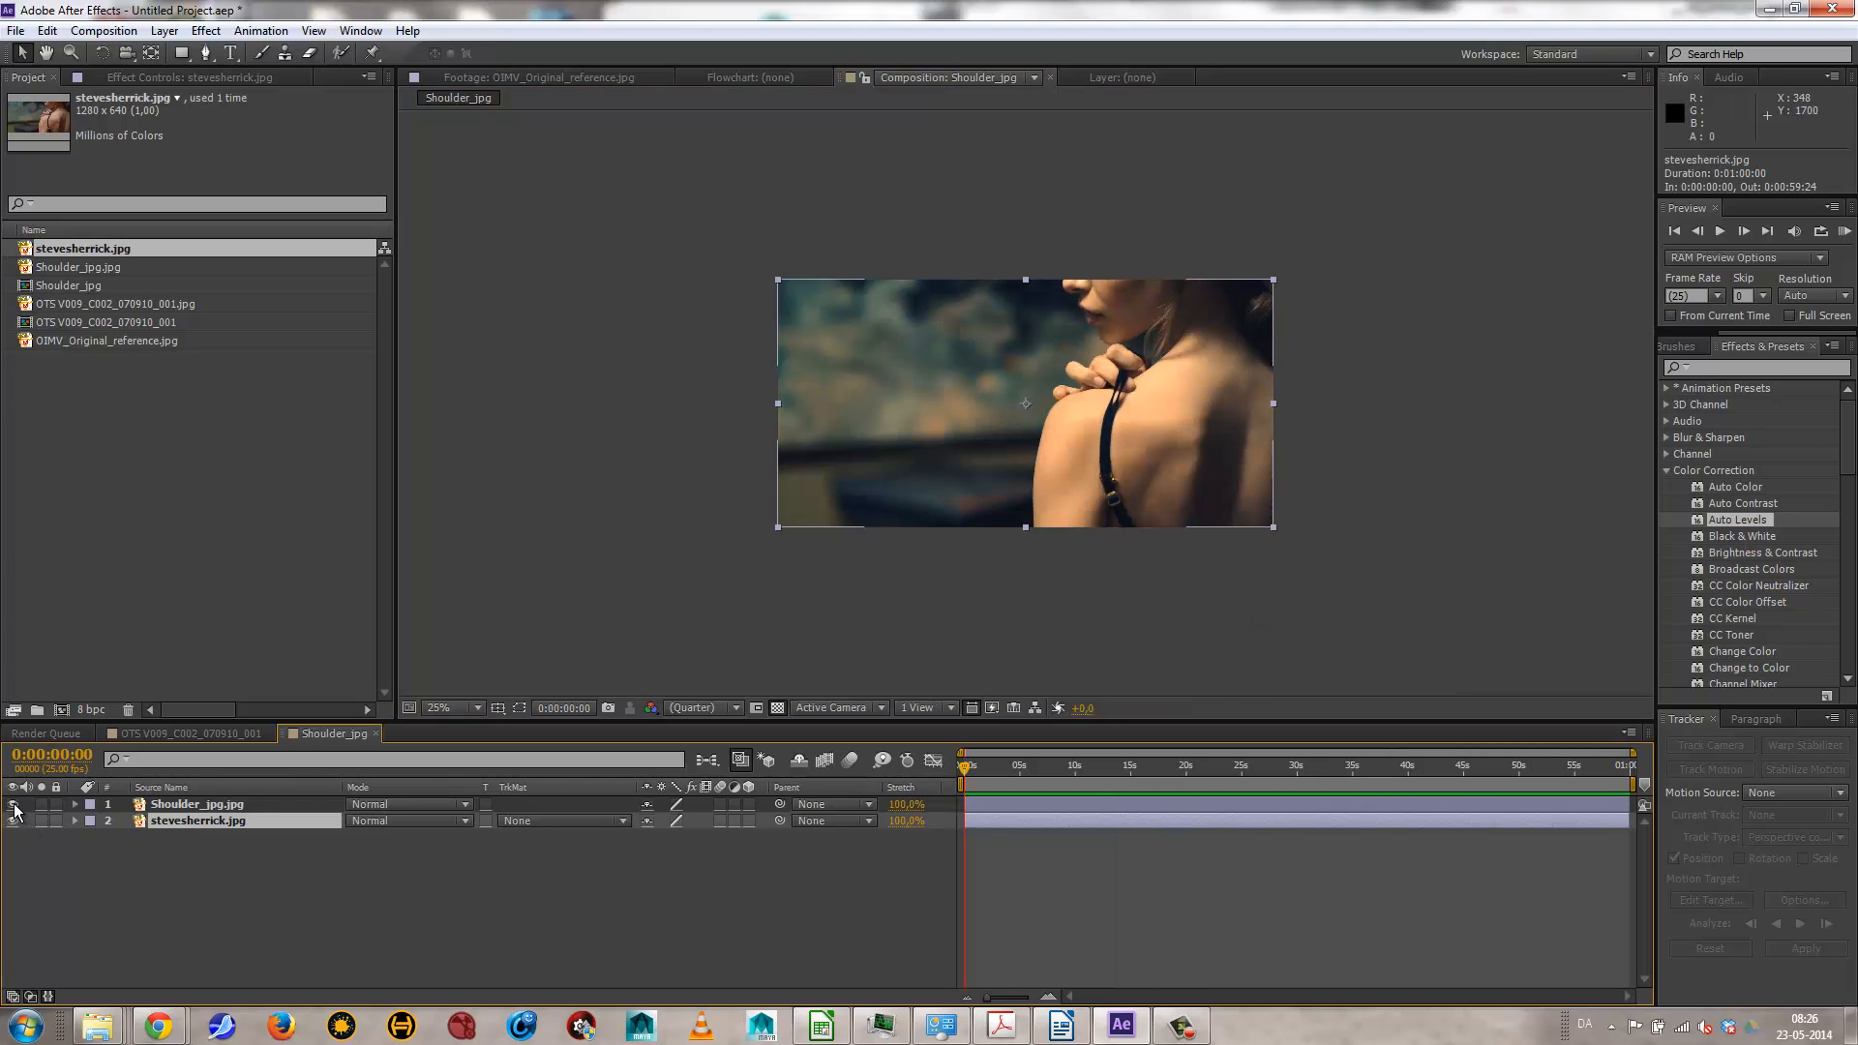
{"action": "left_click", "coordinate": [14, 805]}
{"action": "left_click", "coordinate": [13, 805]}
{"action": "left_click", "coordinate": [13, 808]}
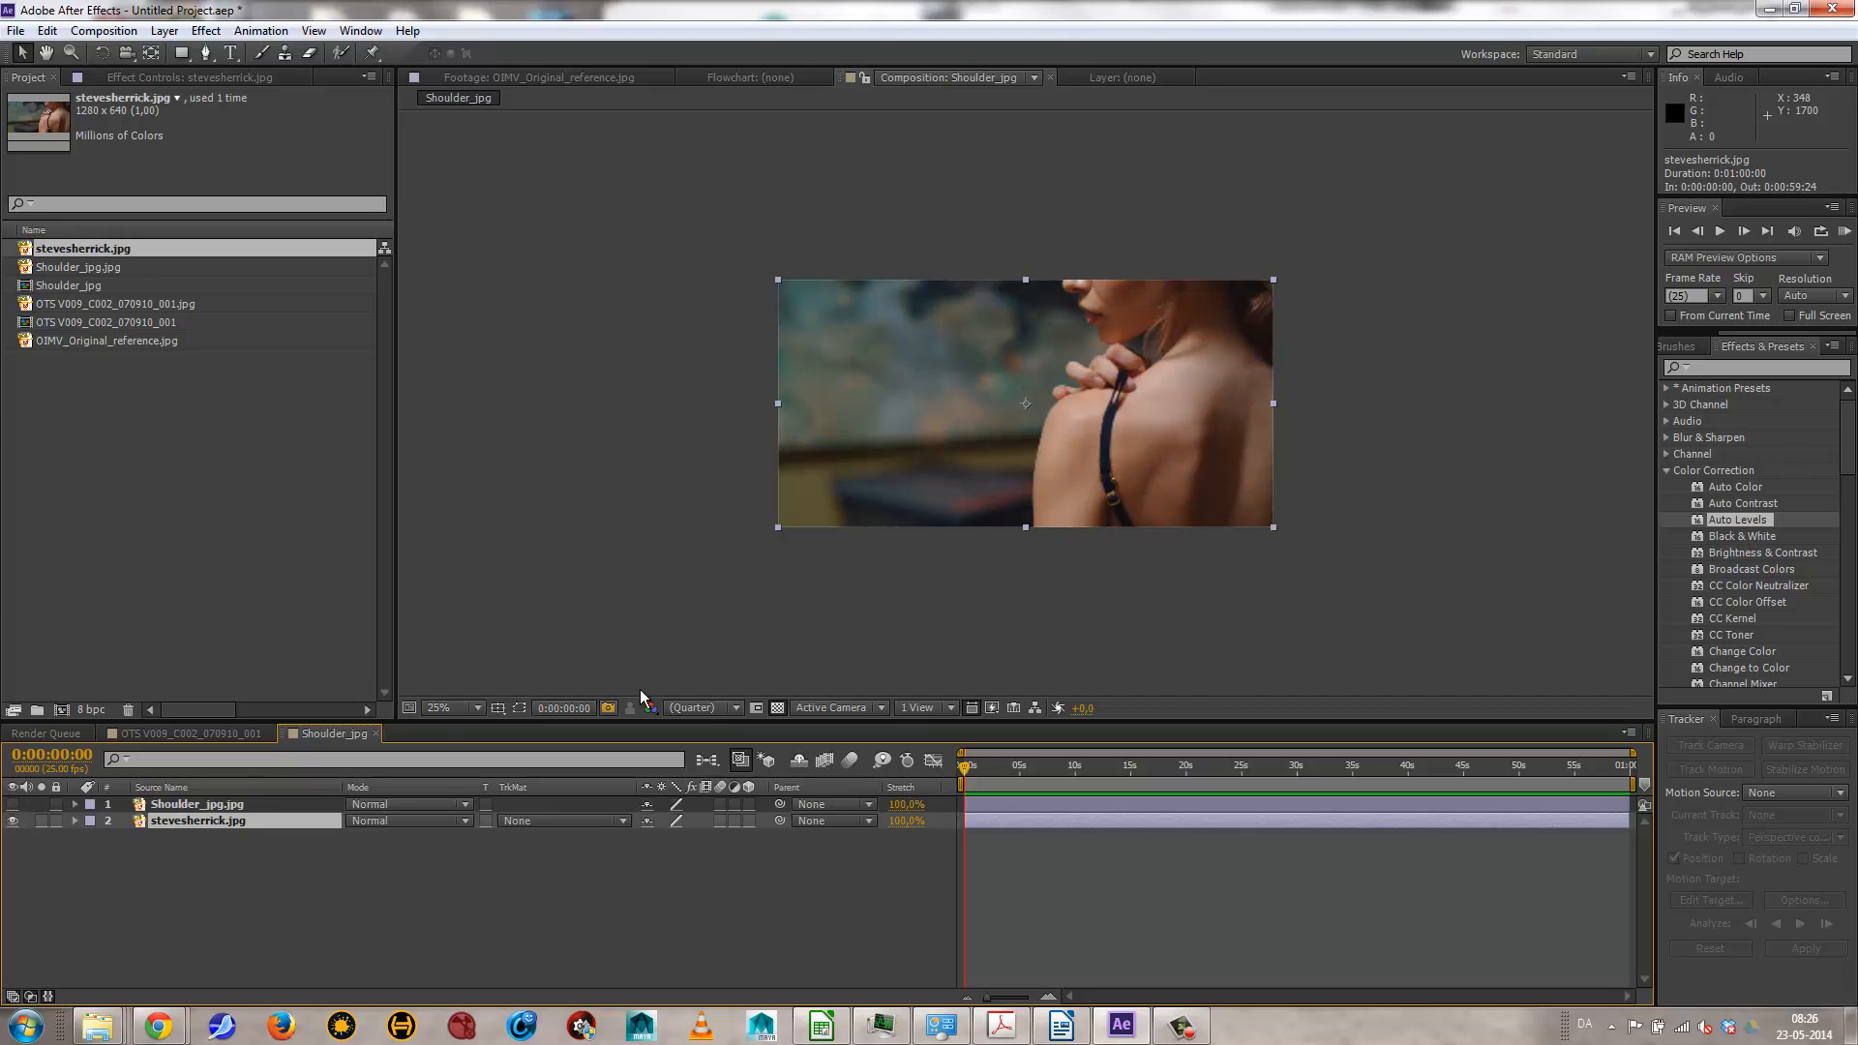
{"action": "left_click", "coordinate": [13, 808]}
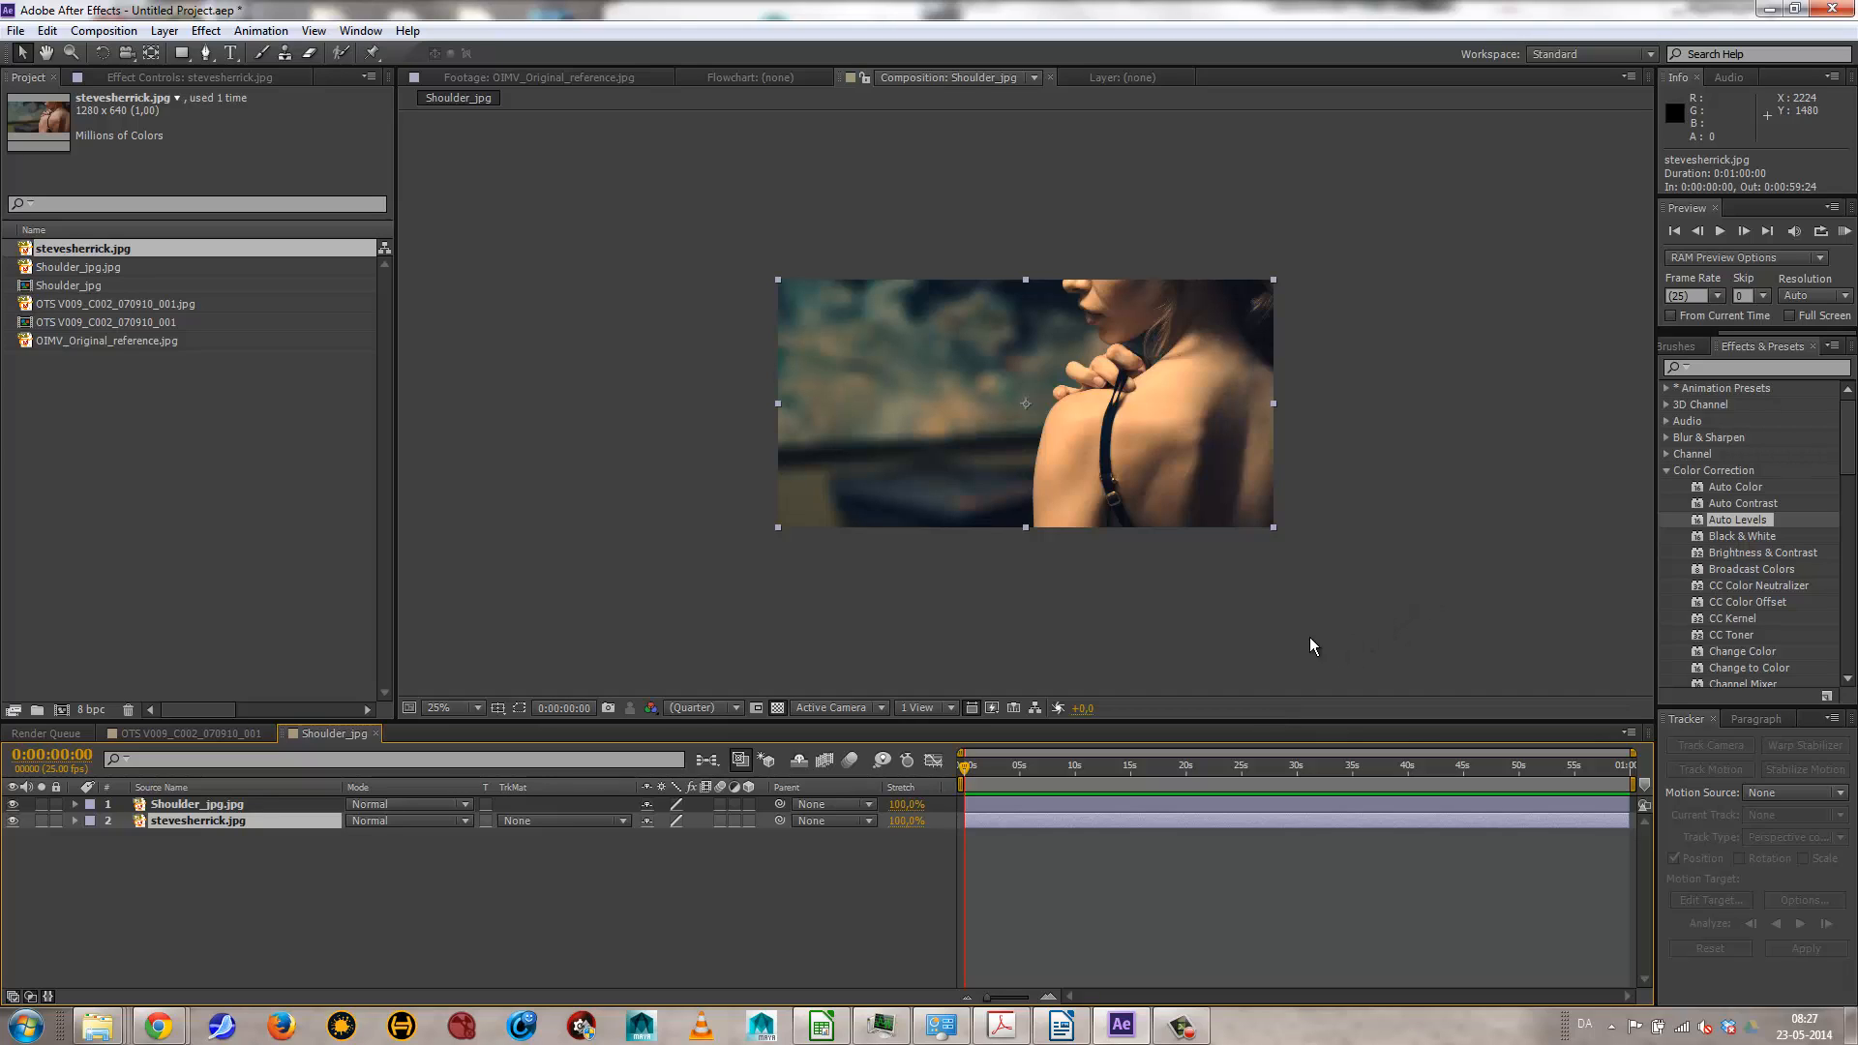
{"action": "left_click", "coordinate": [1180, 1027]}
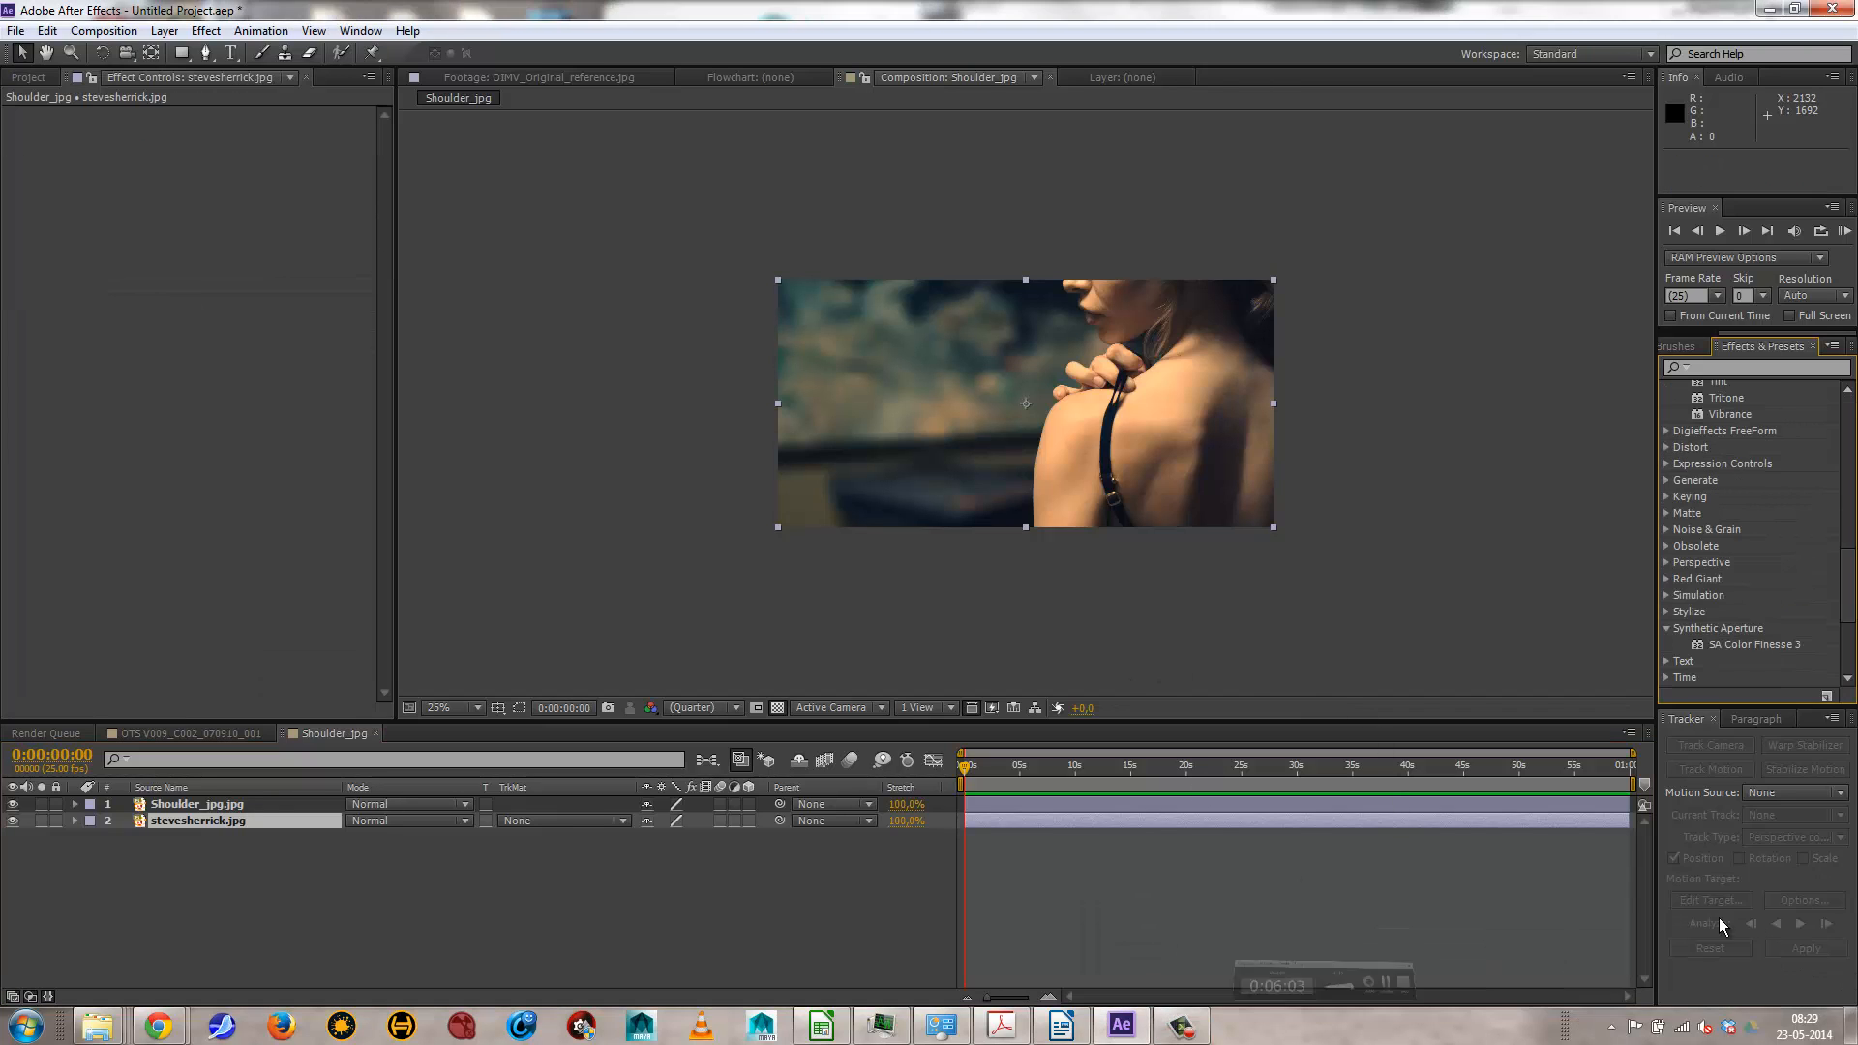
Step: Shift the Shoulder_jpg.jpg layer to start at 0:00:15:24 and place the current time at 0:00:15:15
{"action": "left_click", "coordinate": [187, 804]}
{"action": "left_click", "coordinate": [195, 821]}
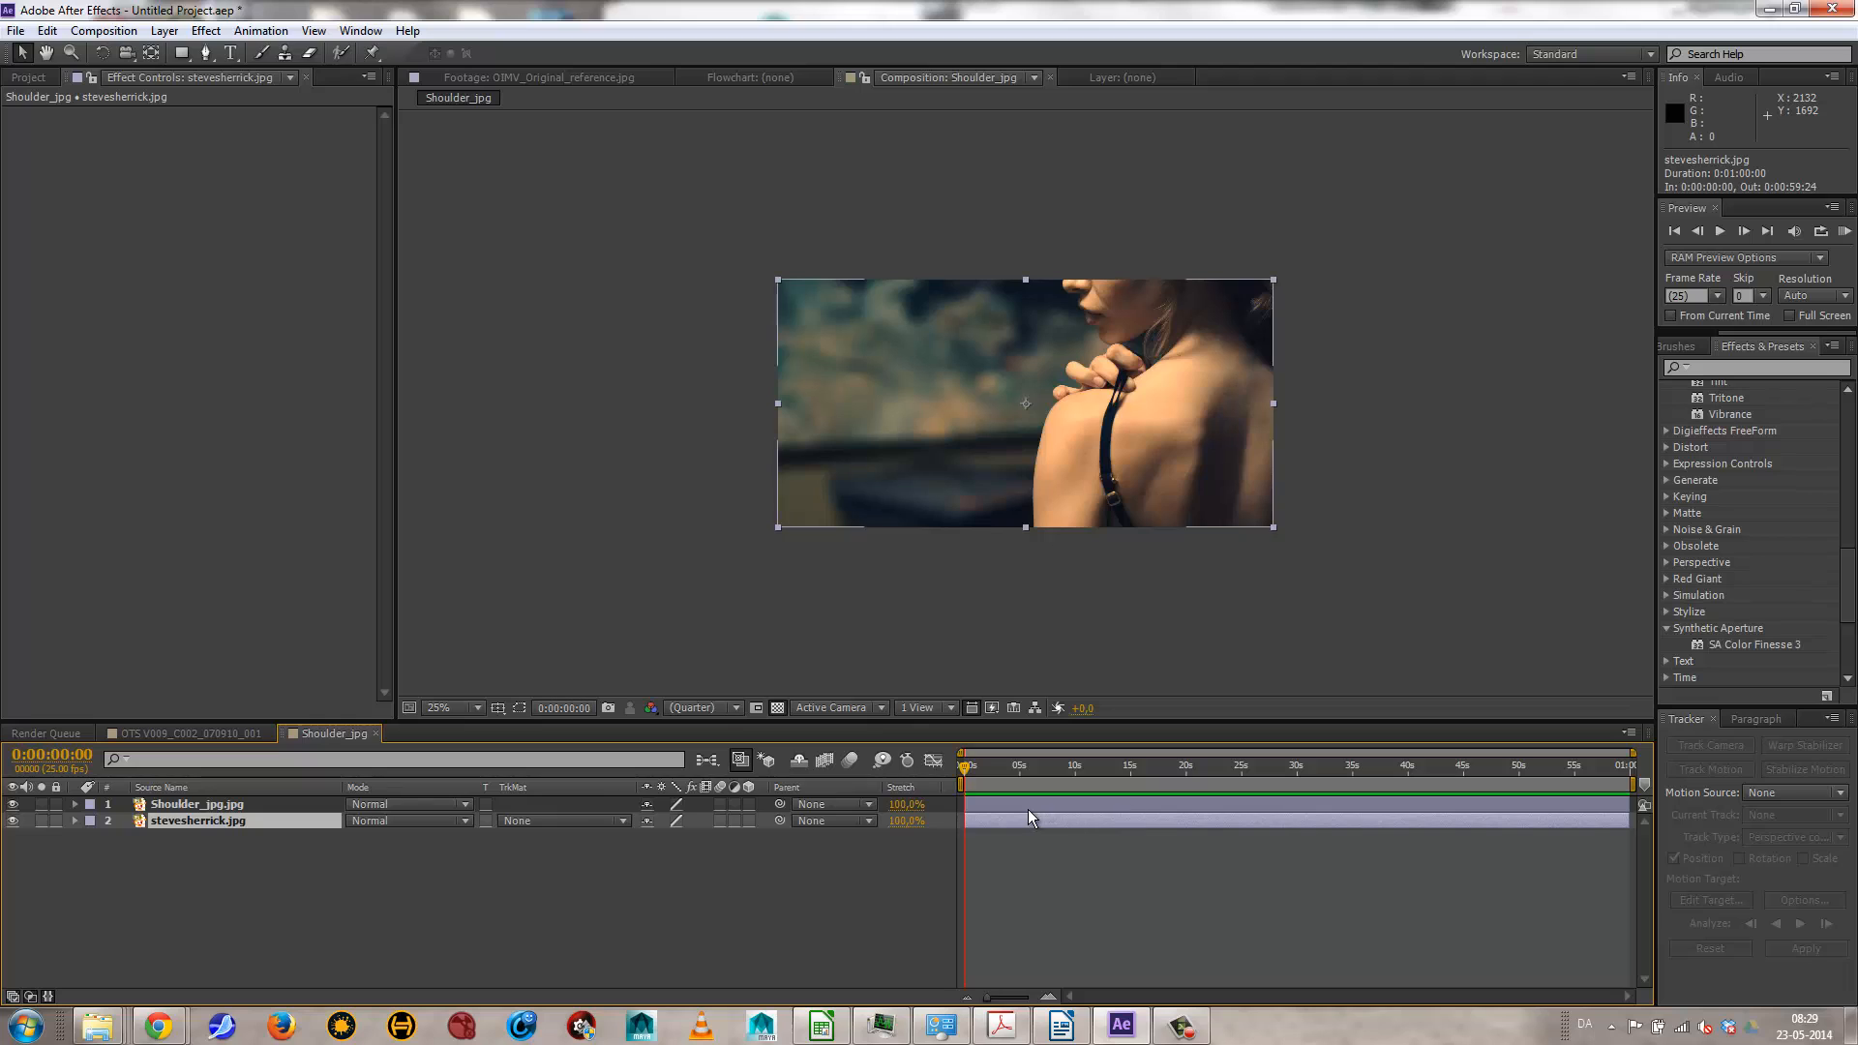
{"action": "left_click_drag", "start_coordinate": [1028, 809], "coordinate": [1138, 776]}
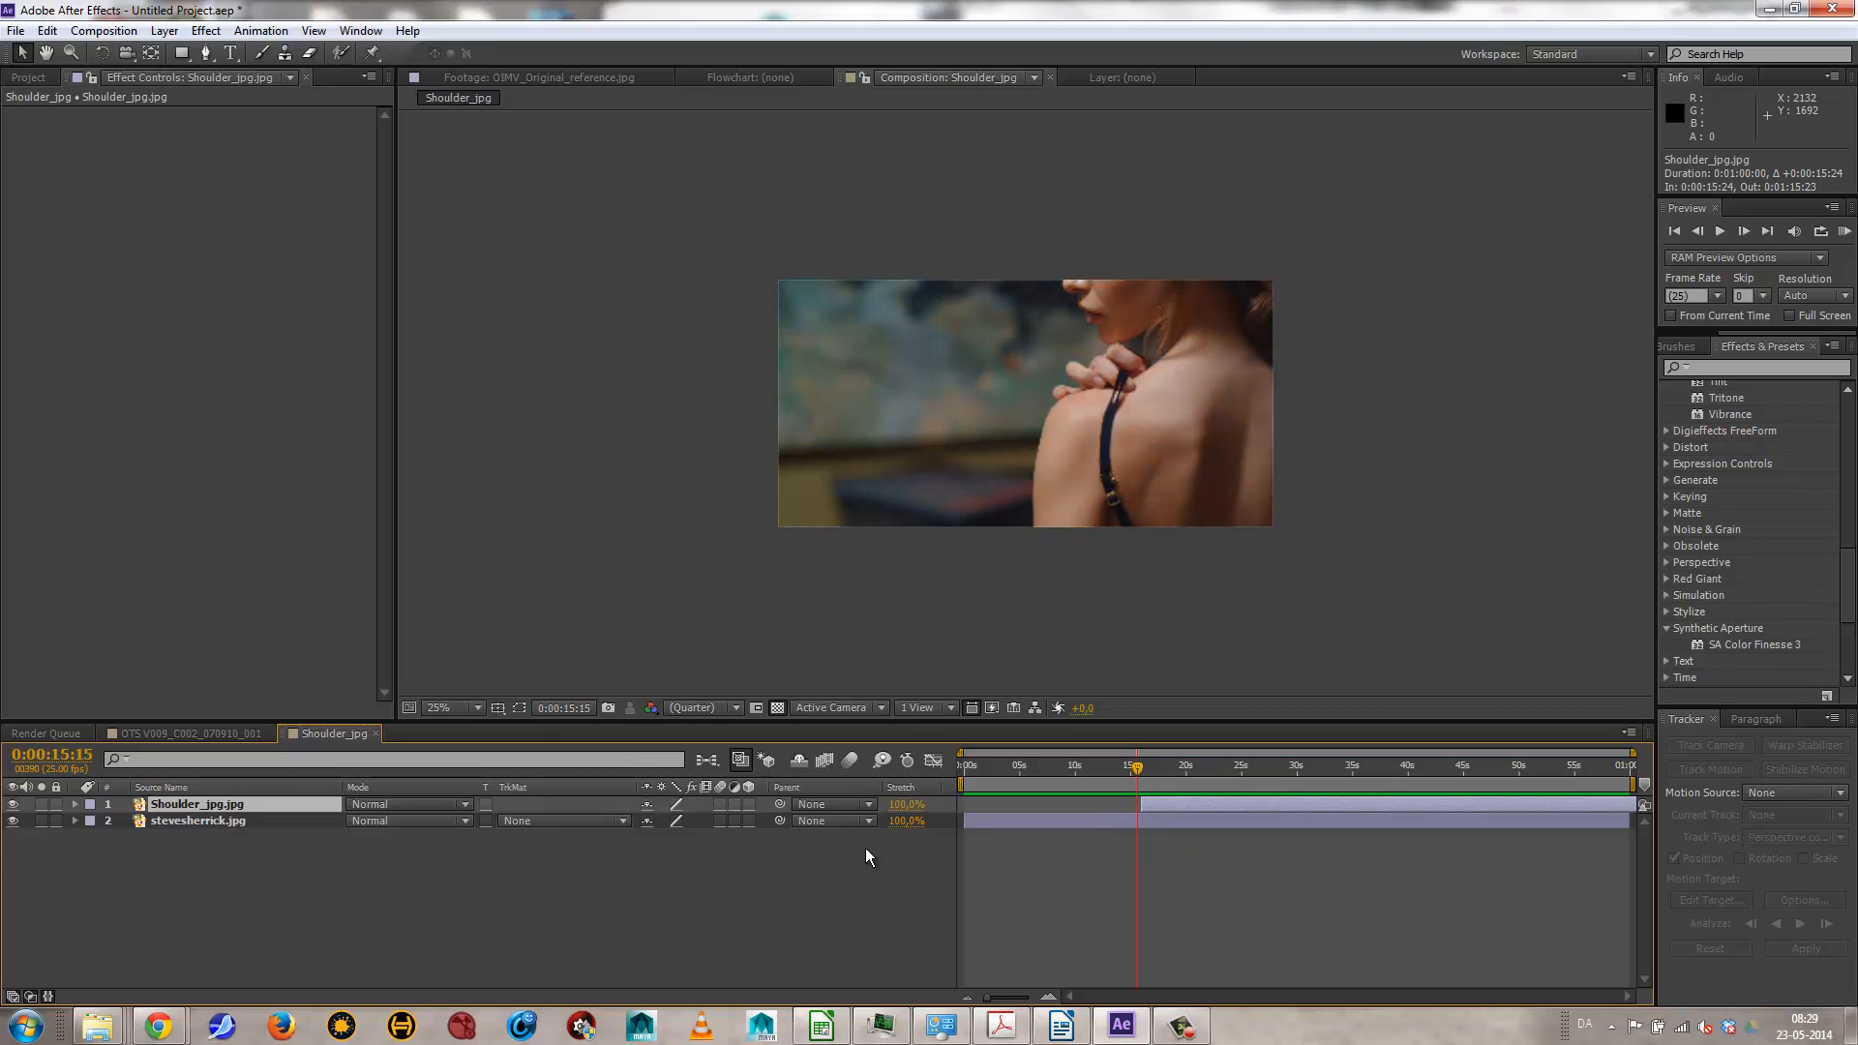
Step: Apply the Color Balance (HLS) effect to the lower image layer
{"action": "left_click", "coordinate": [186, 821]}
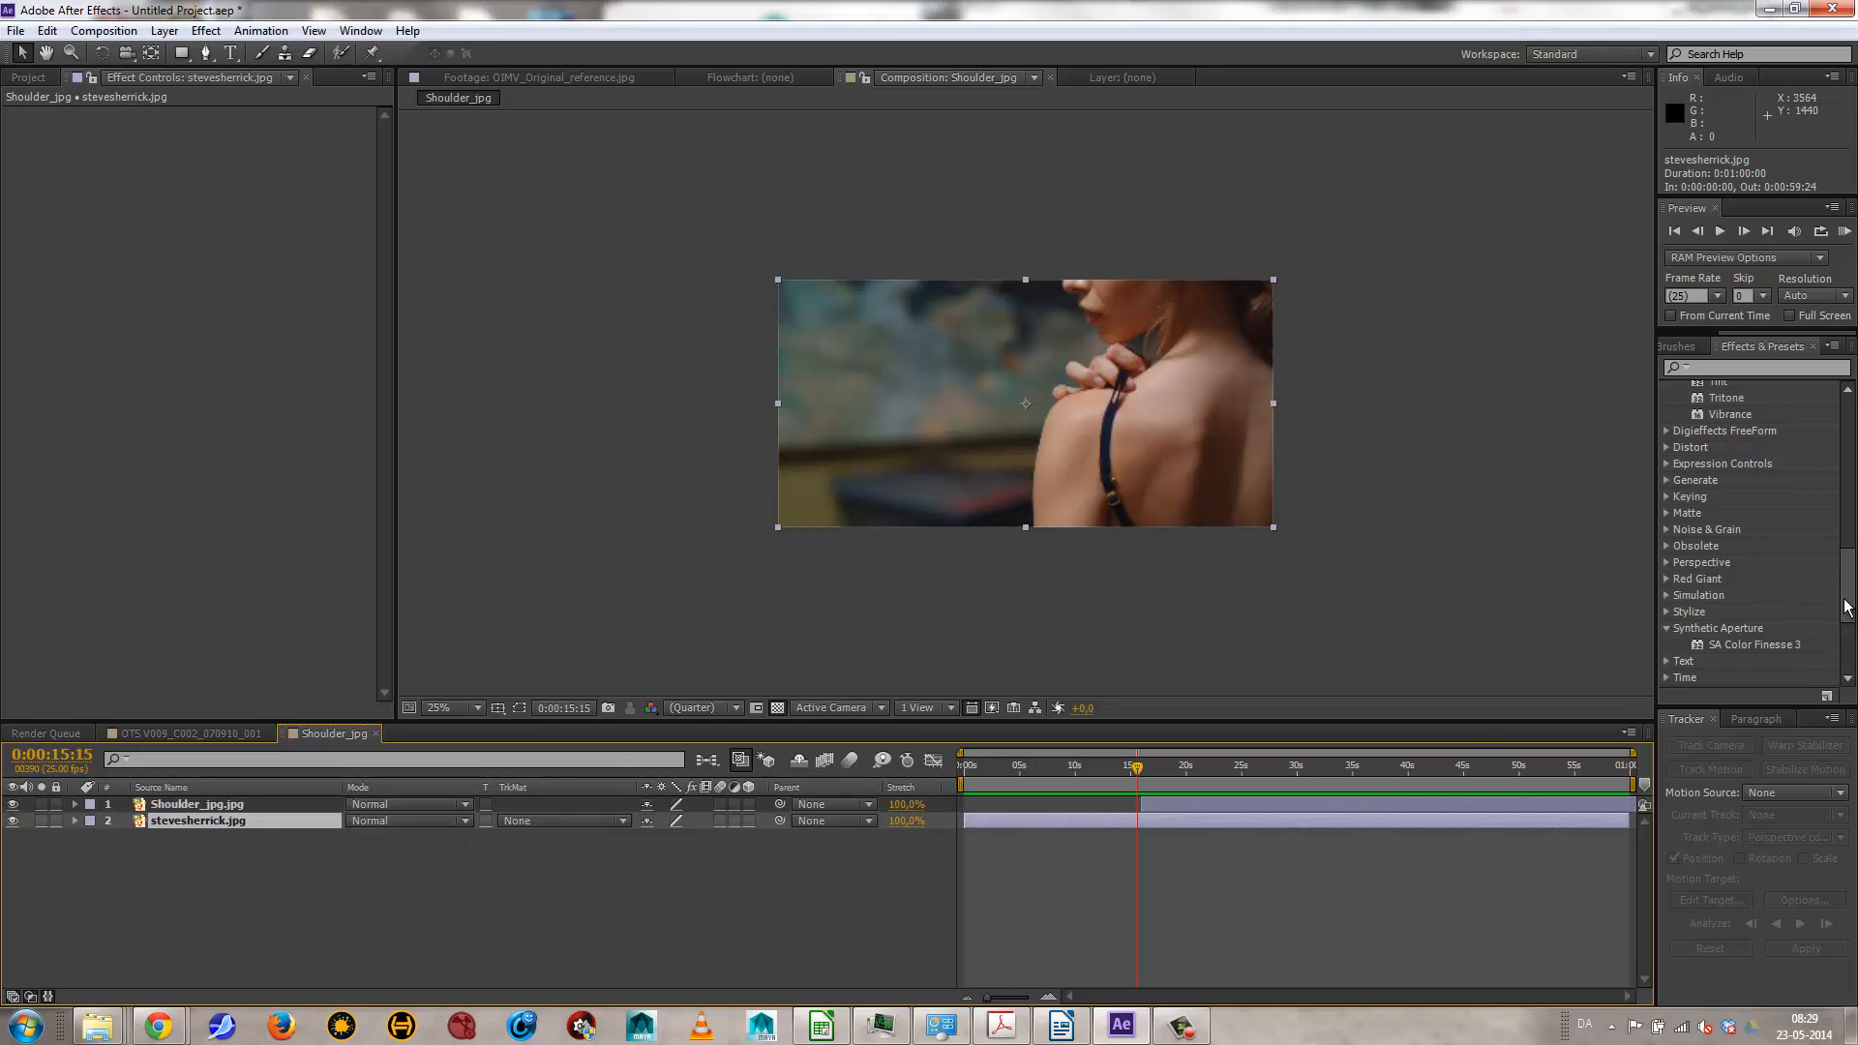
{"action": "left_click_drag", "start_coordinate": [1848, 600], "coordinate": [1848, 397]}
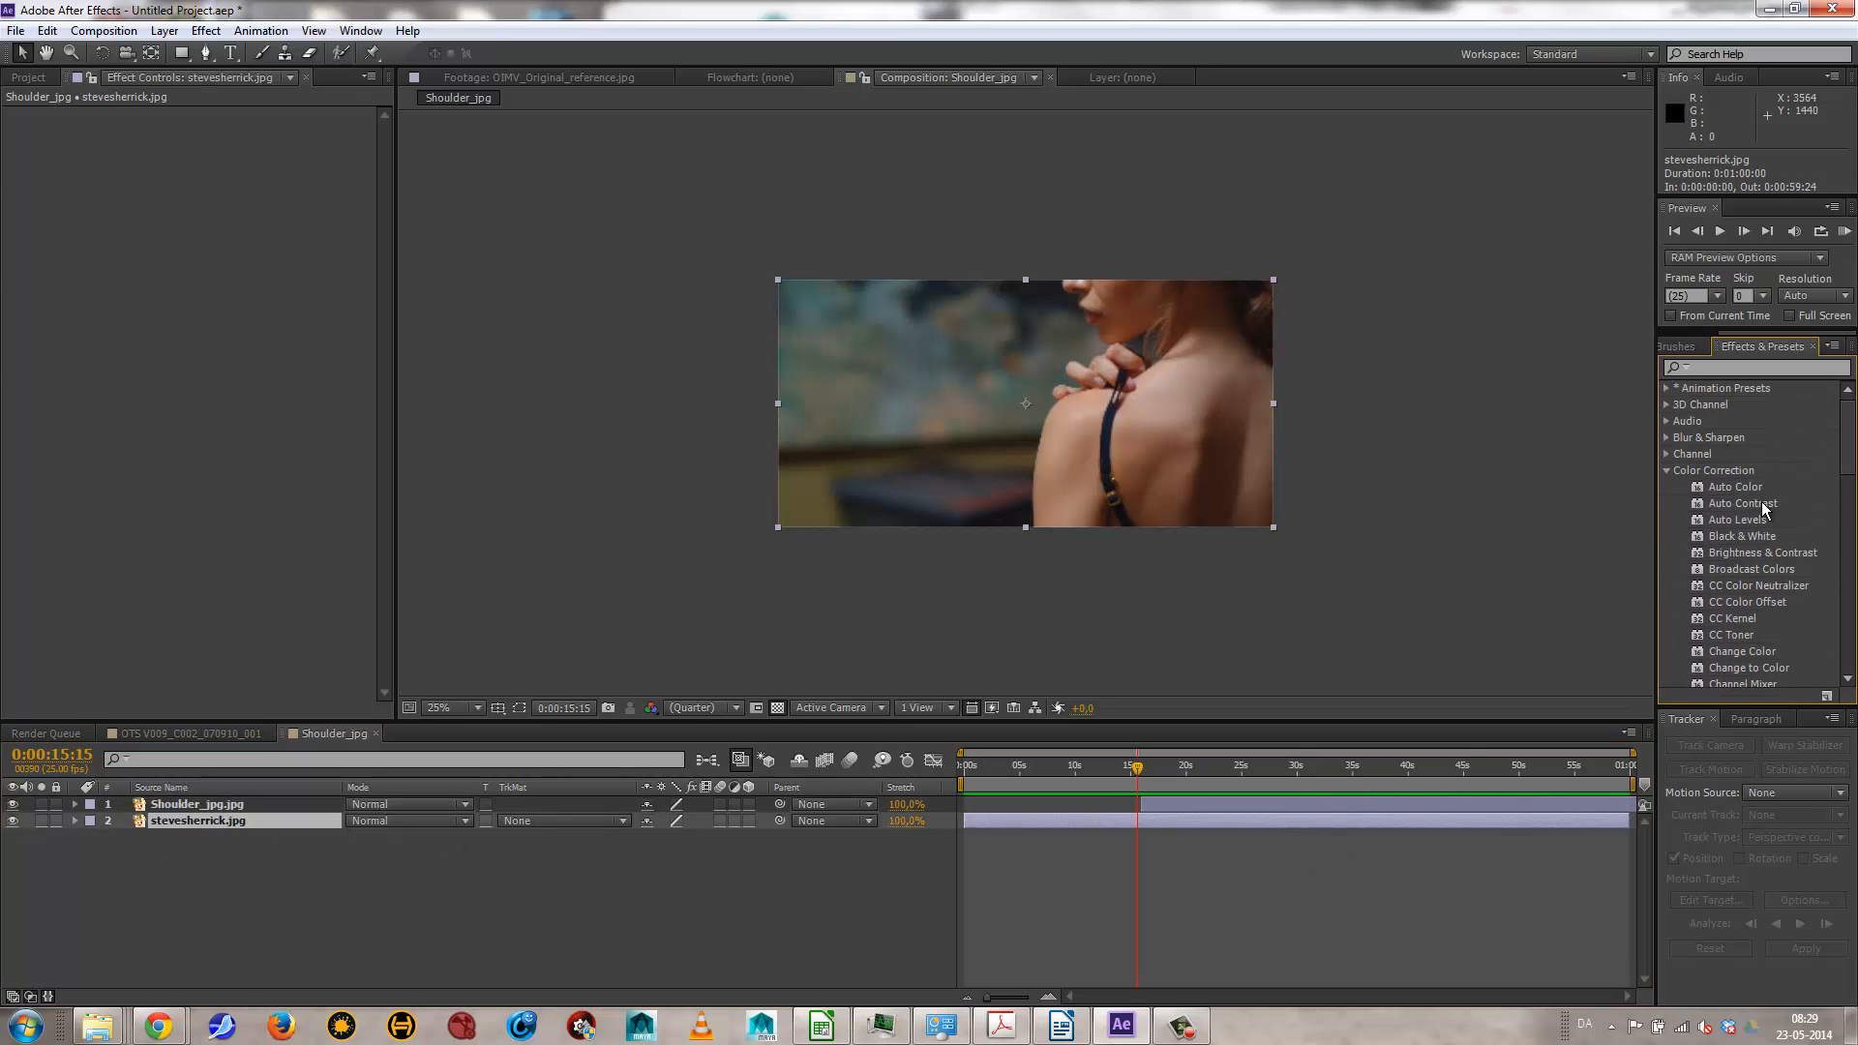
{"action": "left_click", "coordinate": [1145, 771]}
{"action": "left_click_drag", "start_coordinate": [1145, 771], "coordinate": [1132, 769]}
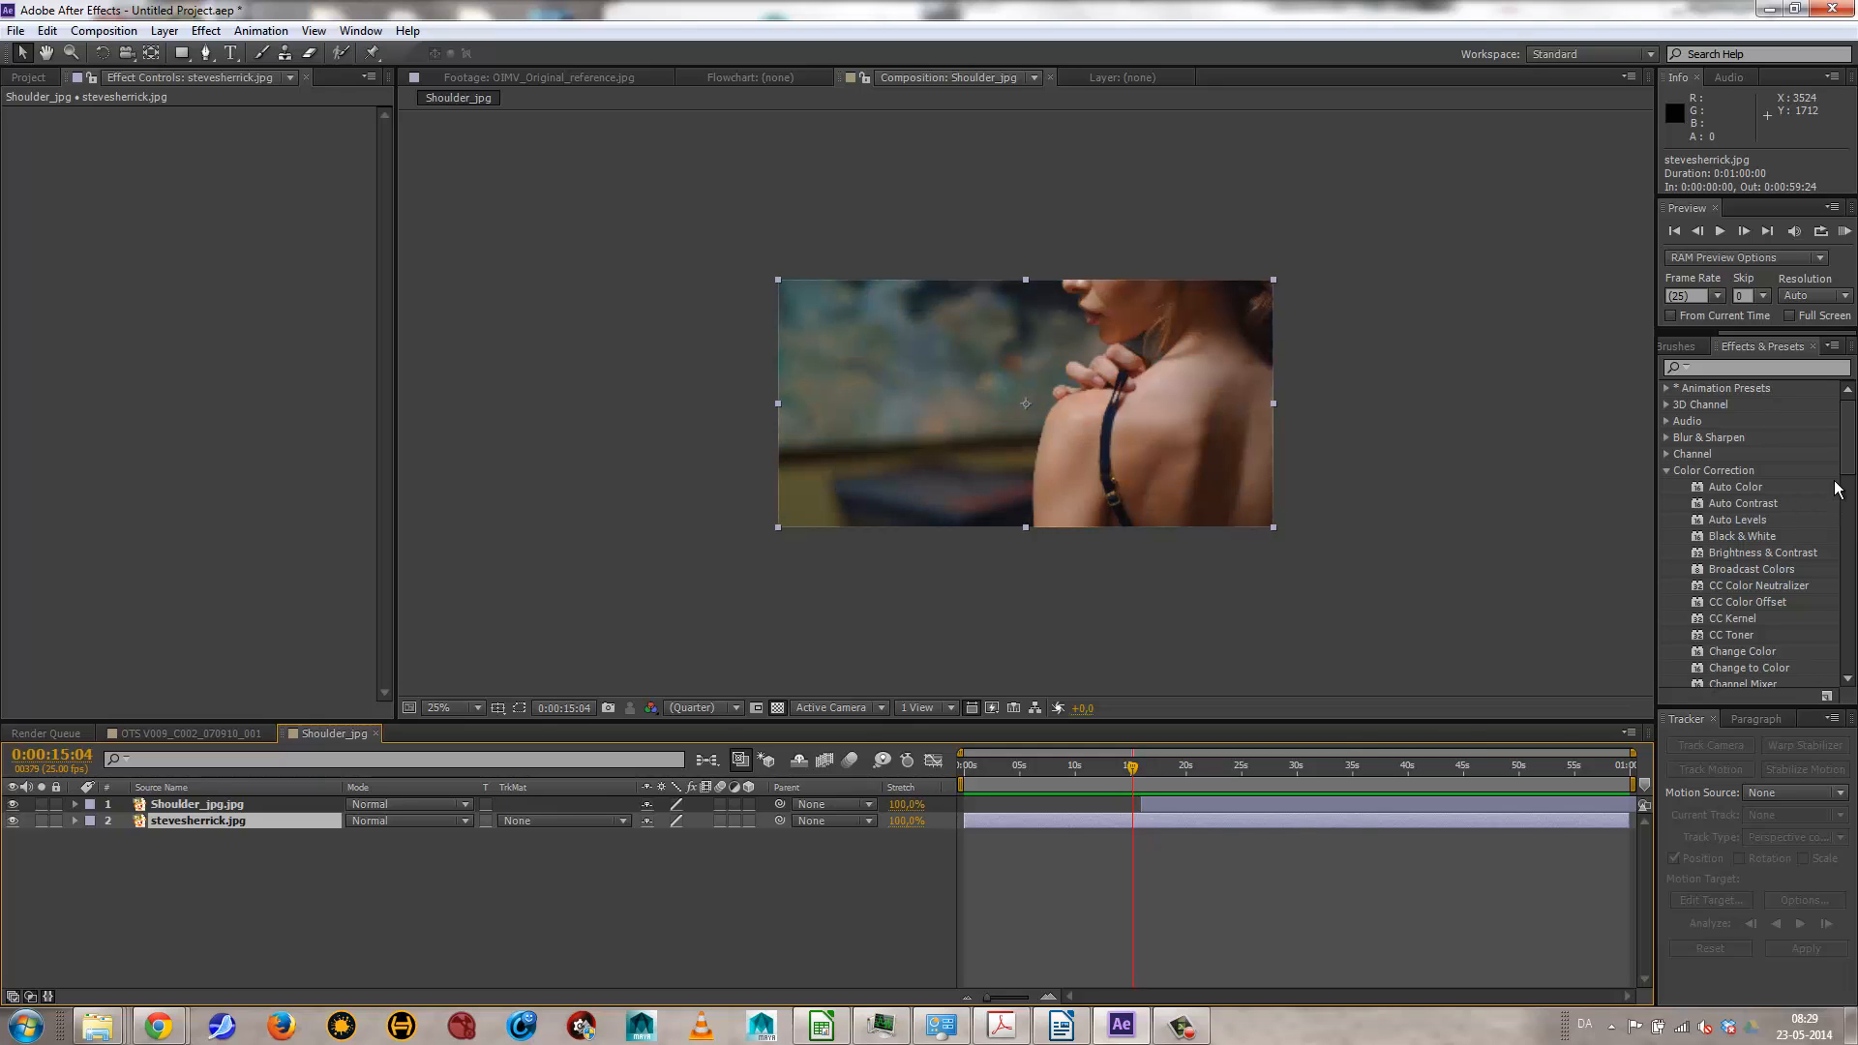
{"action": "left_click_drag", "start_coordinate": [1848, 464], "coordinate": [1845, 495]}
{"action": "scroll", "coordinate": [1773, 612], "scroll_direction": "down", "scroll_amount": 1}
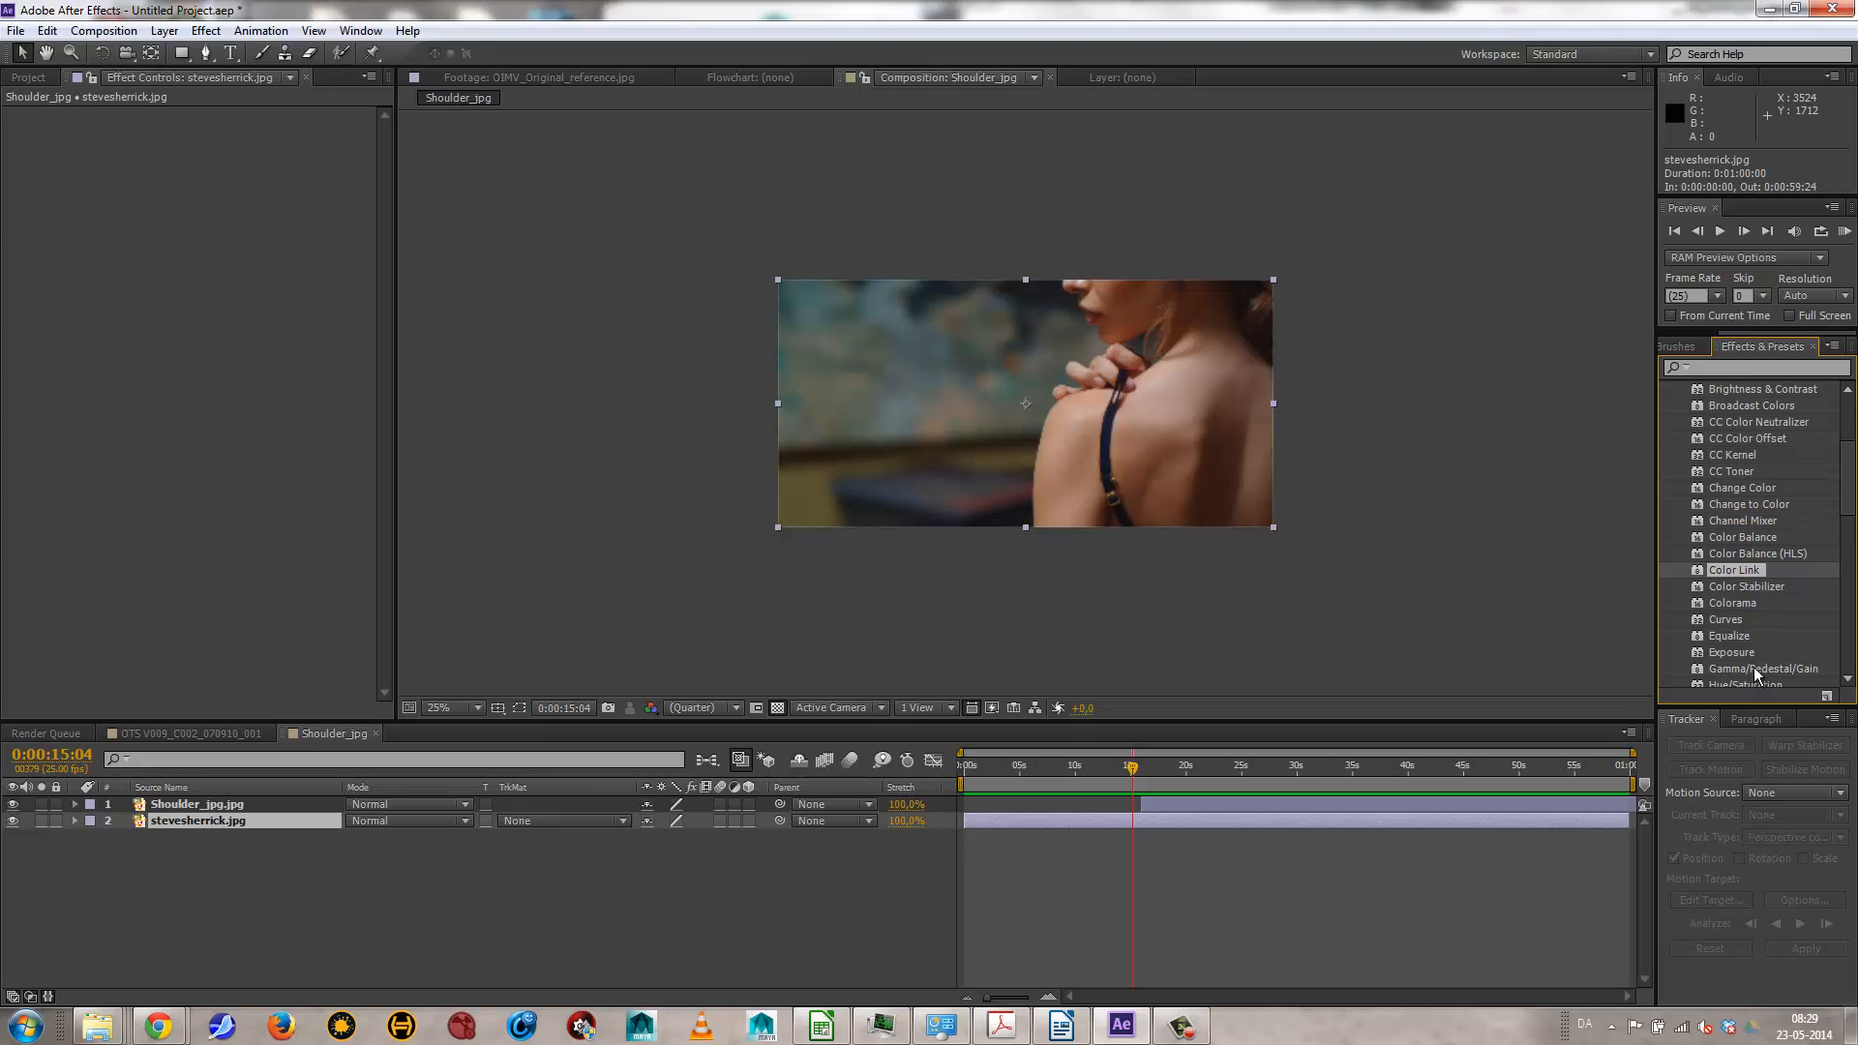
{"action": "left_click", "coordinate": [1738, 550]}
{"action": "left_click_drag", "start_coordinate": [1739, 550], "coordinate": [1071, 818]}
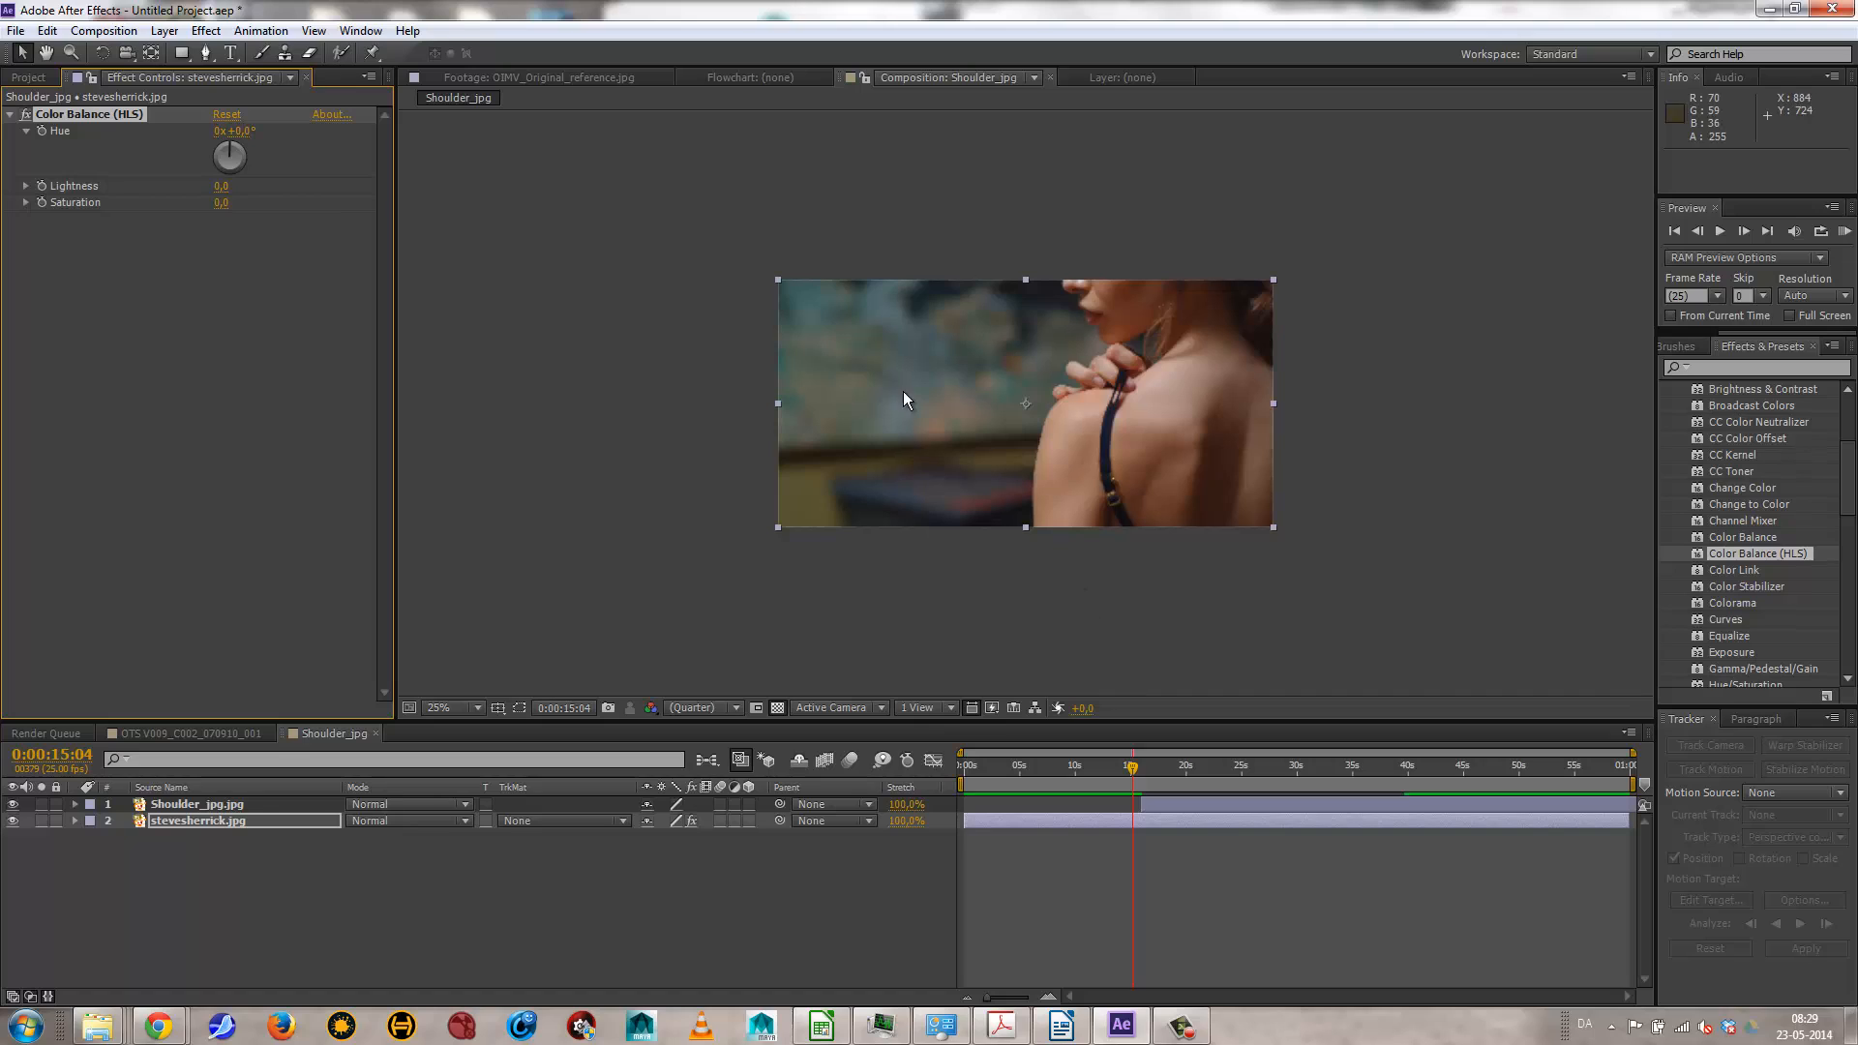
Step: Set the Color Balance (HLS) Hue to 13° and Saturation to -33, and compare the result across the cut to Shoulder_jpg.jpg
{"action": "left_click_drag", "start_coordinate": [238, 155], "coordinate": [242, 164]}
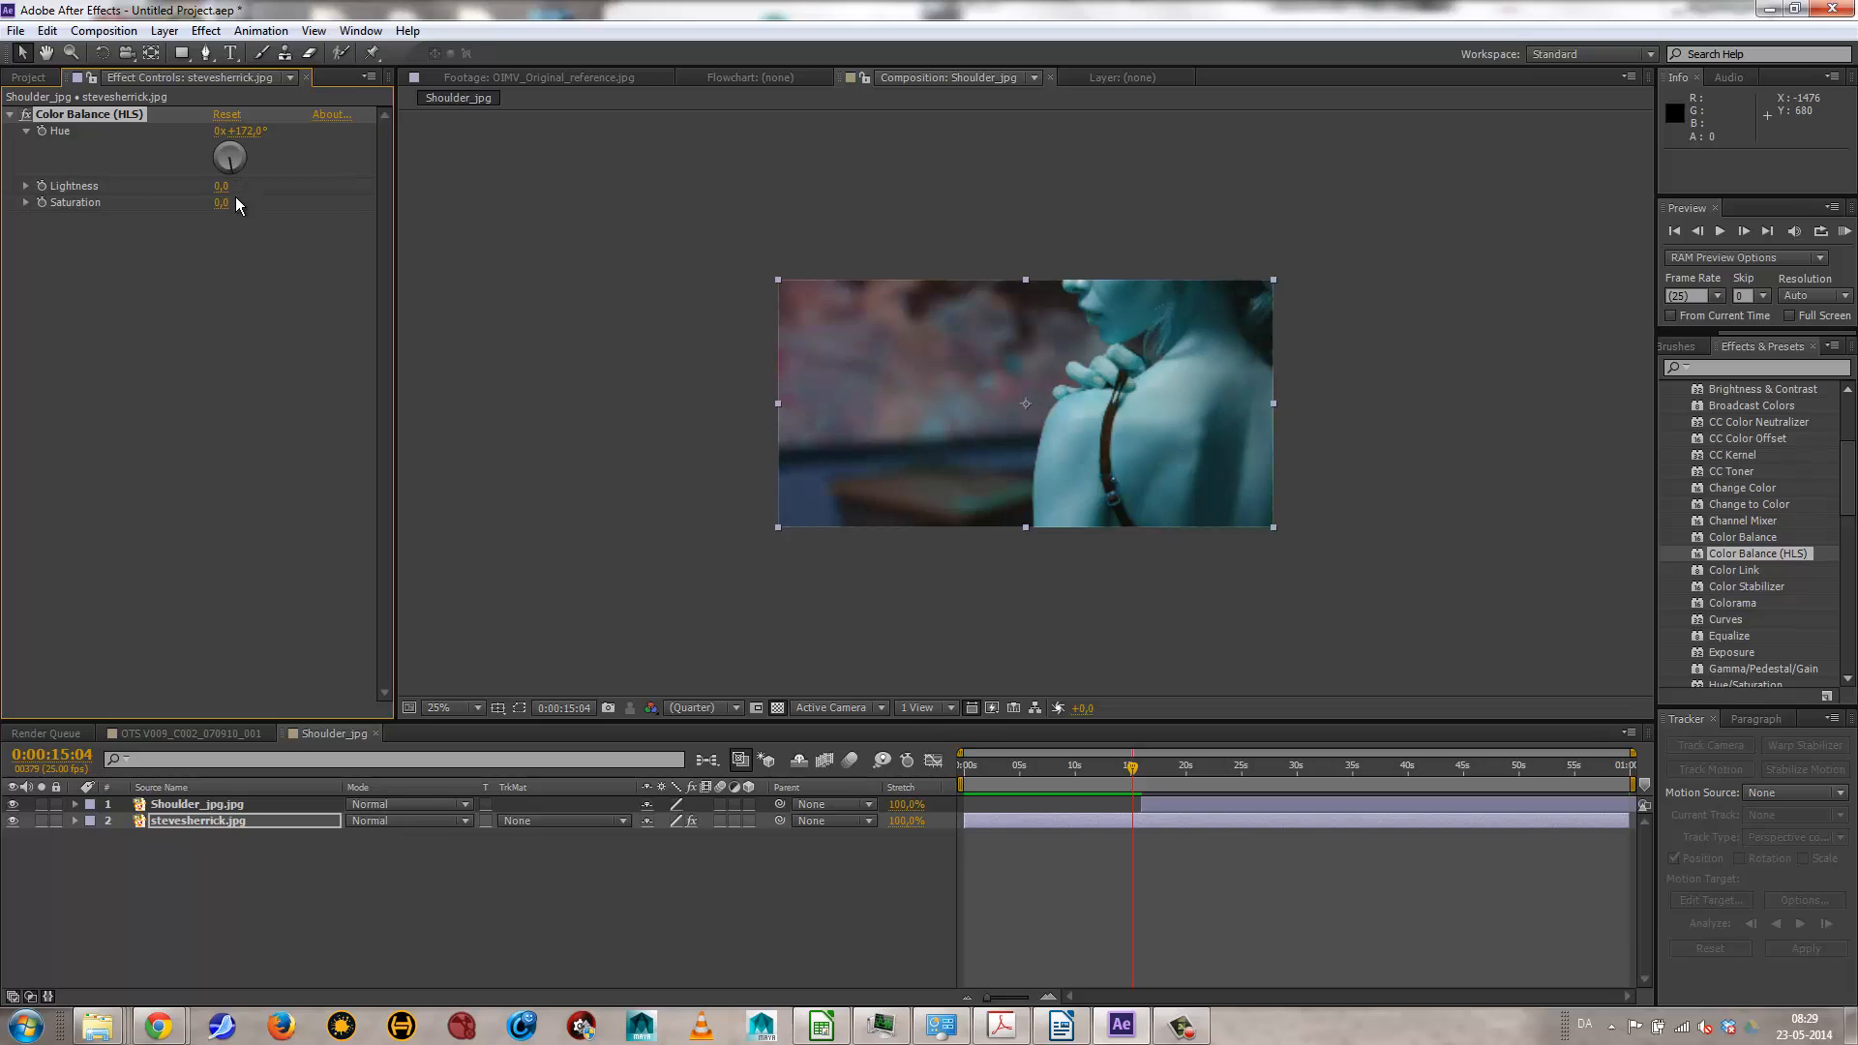
{"action": "left_click_drag", "start_coordinate": [224, 206], "coordinate": [242, 201]}
{"action": "left_click_drag", "start_coordinate": [220, 203], "coordinate": [204, 208]}
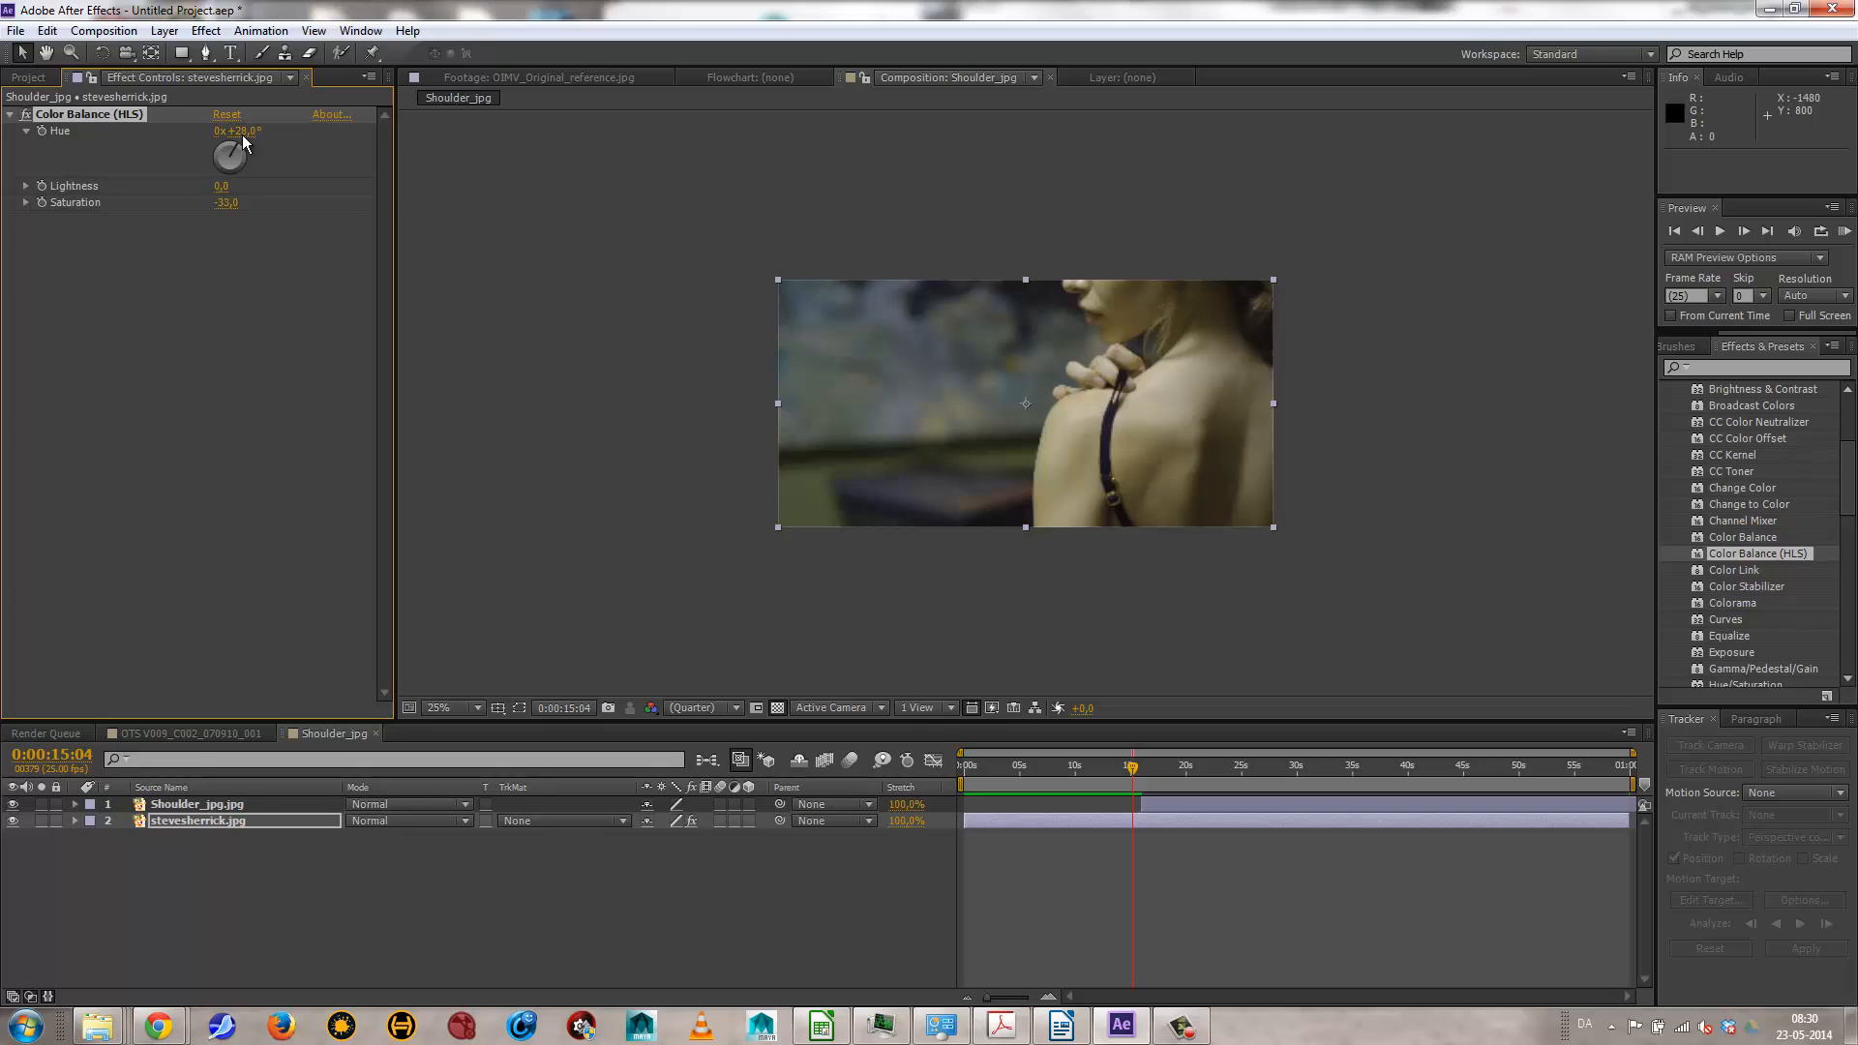
{"action": "left_click_drag", "start_coordinate": [237, 136], "coordinate": [224, 147]}
{"action": "mouse_move", "coordinate": [1134, 774]}
{"action": "left_mouse_down"}
{"action": "mouse_move", "coordinate": [1166, 769]}
{"action": "mouse_move", "coordinate": [1125, 767]}
{"action": "left_mouse_up"}
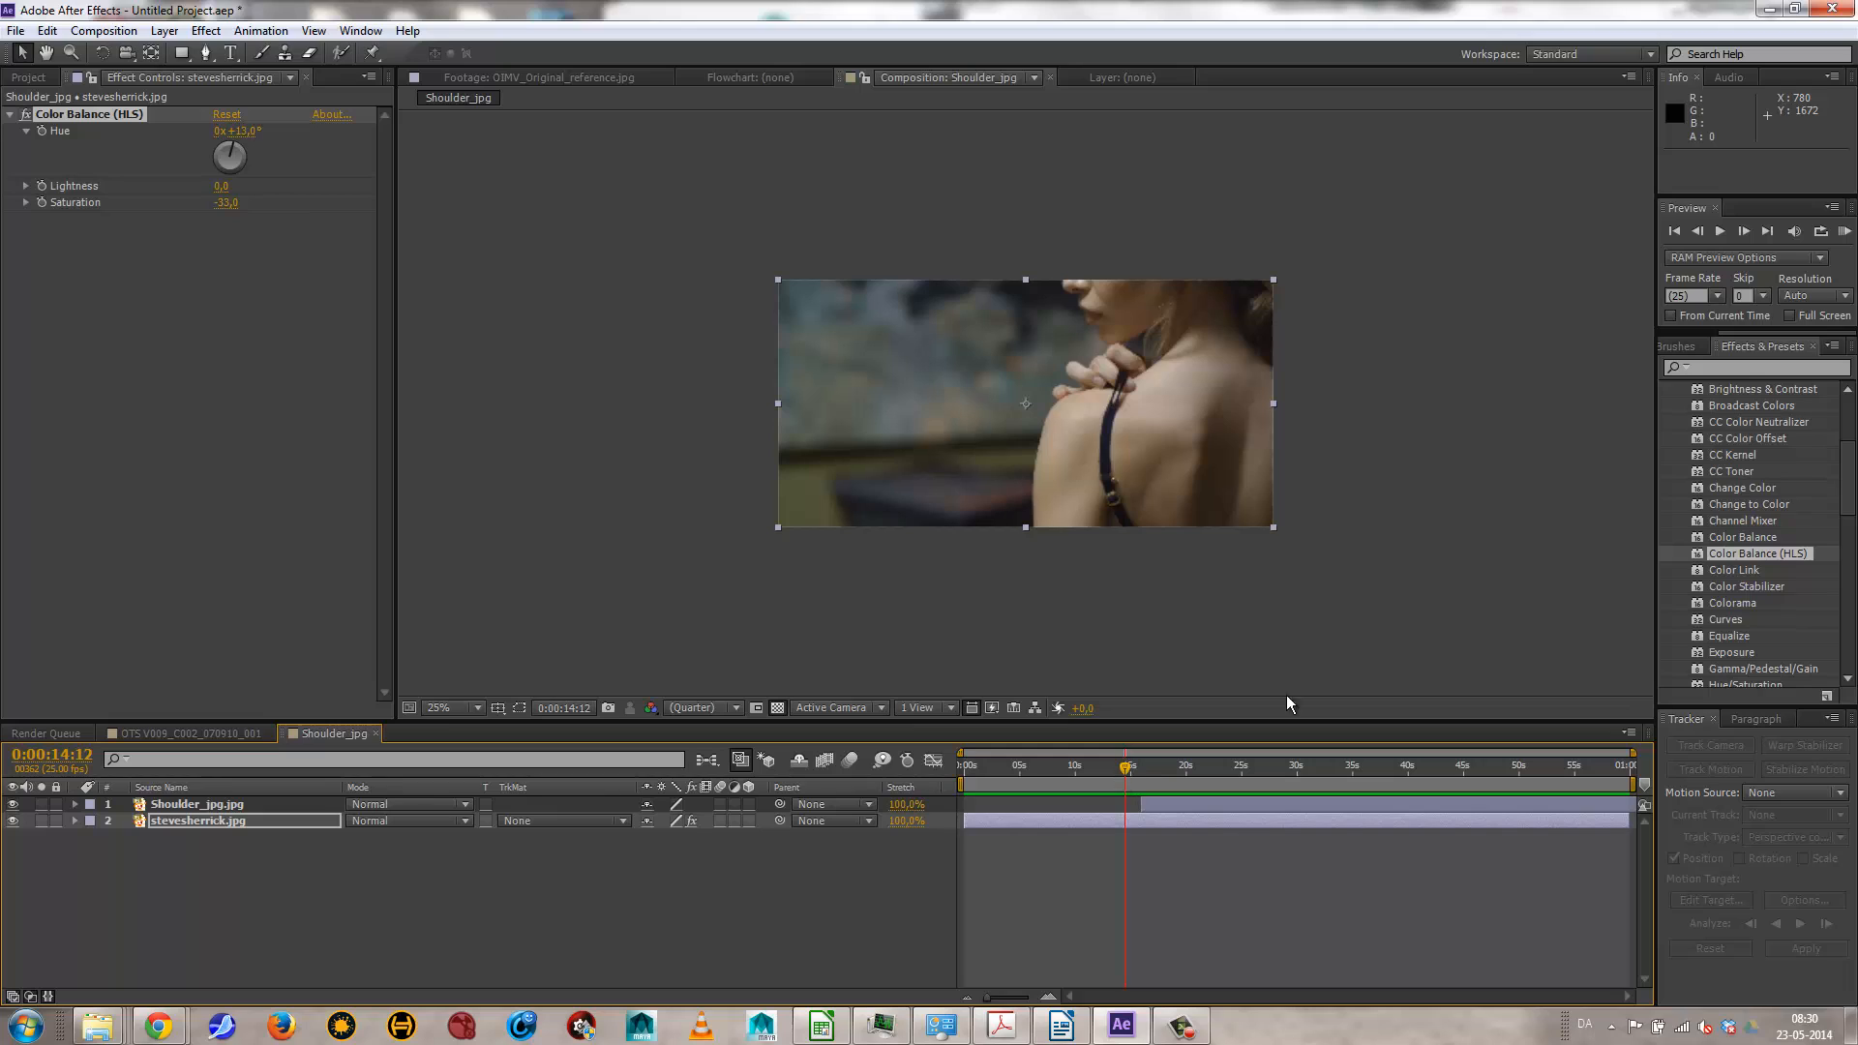
Step: Add the Levels effect to the lower image layer and compare it with Shoulder_jpg.jpg around the cut
{"action": "scroll", "coordinate": [1804, 507], "scroll_direction": "up", "scroll_amount": 4}
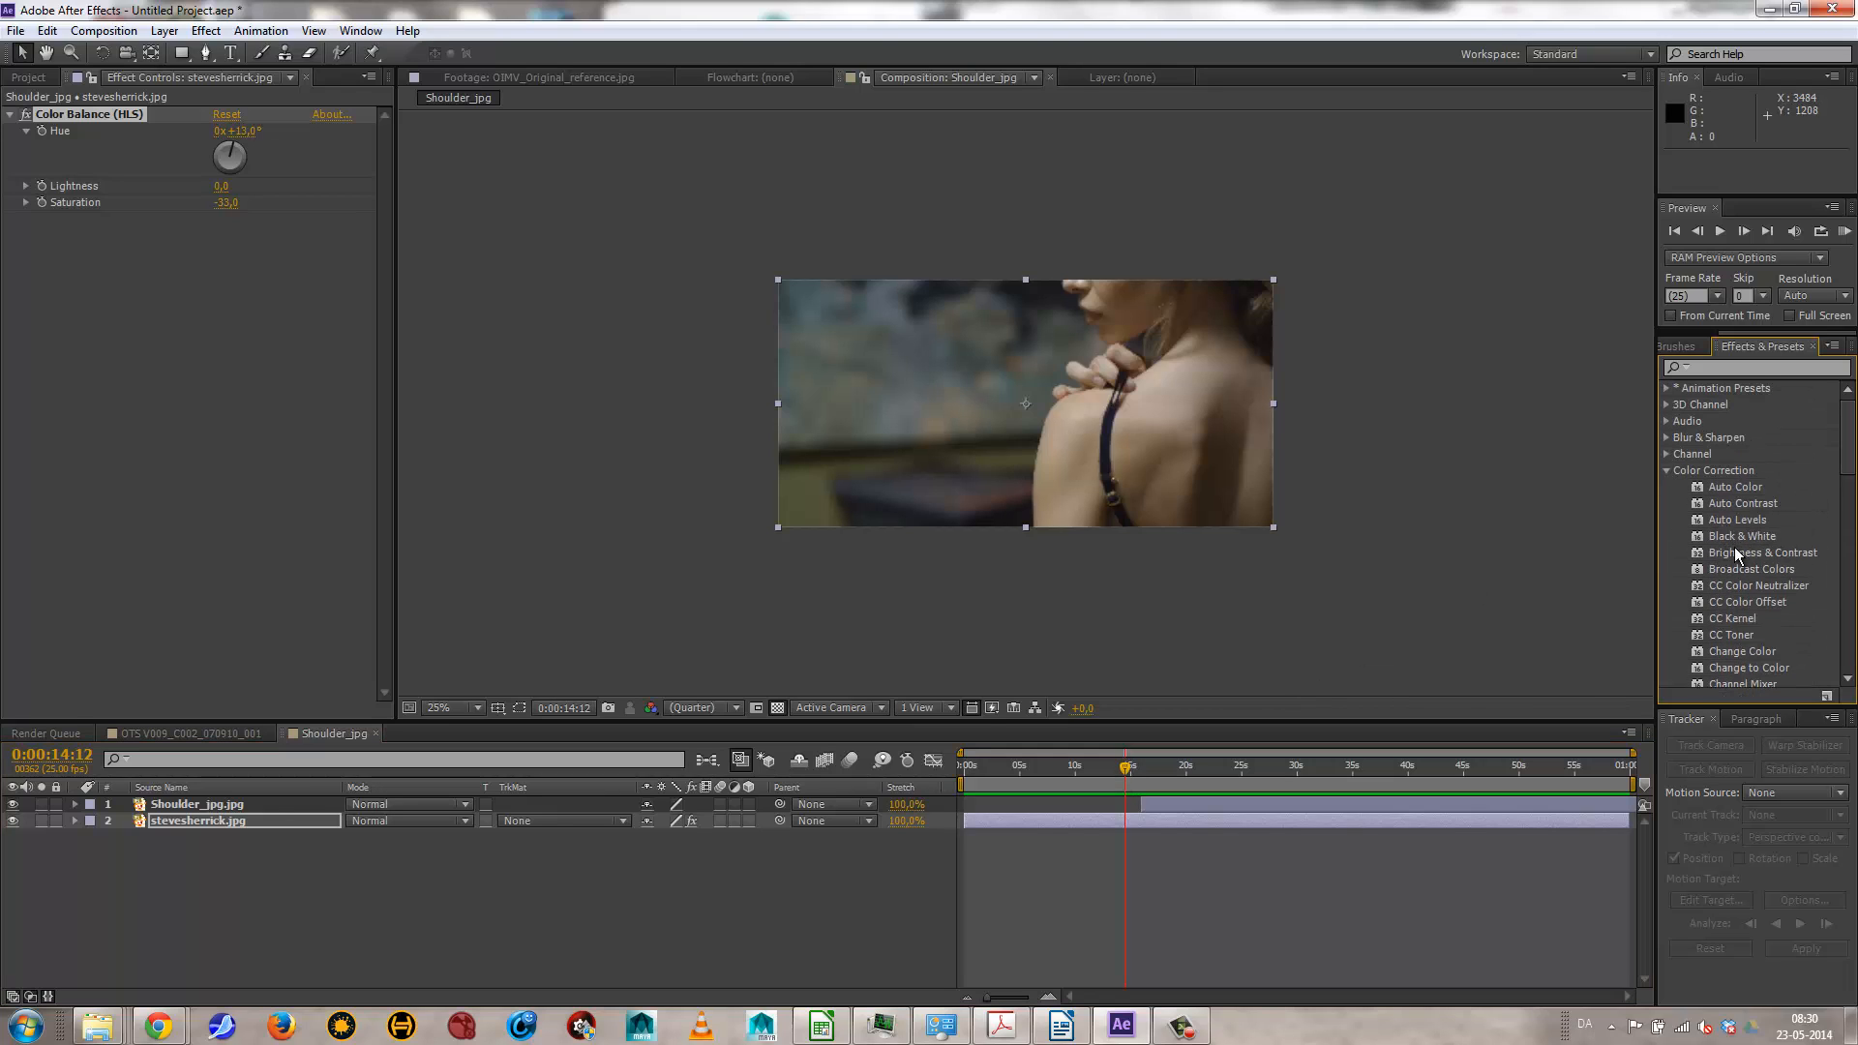
{"action": "left_click_drag", "start_coordinate": [1846, 473], "coordinate": [1845, 531]}
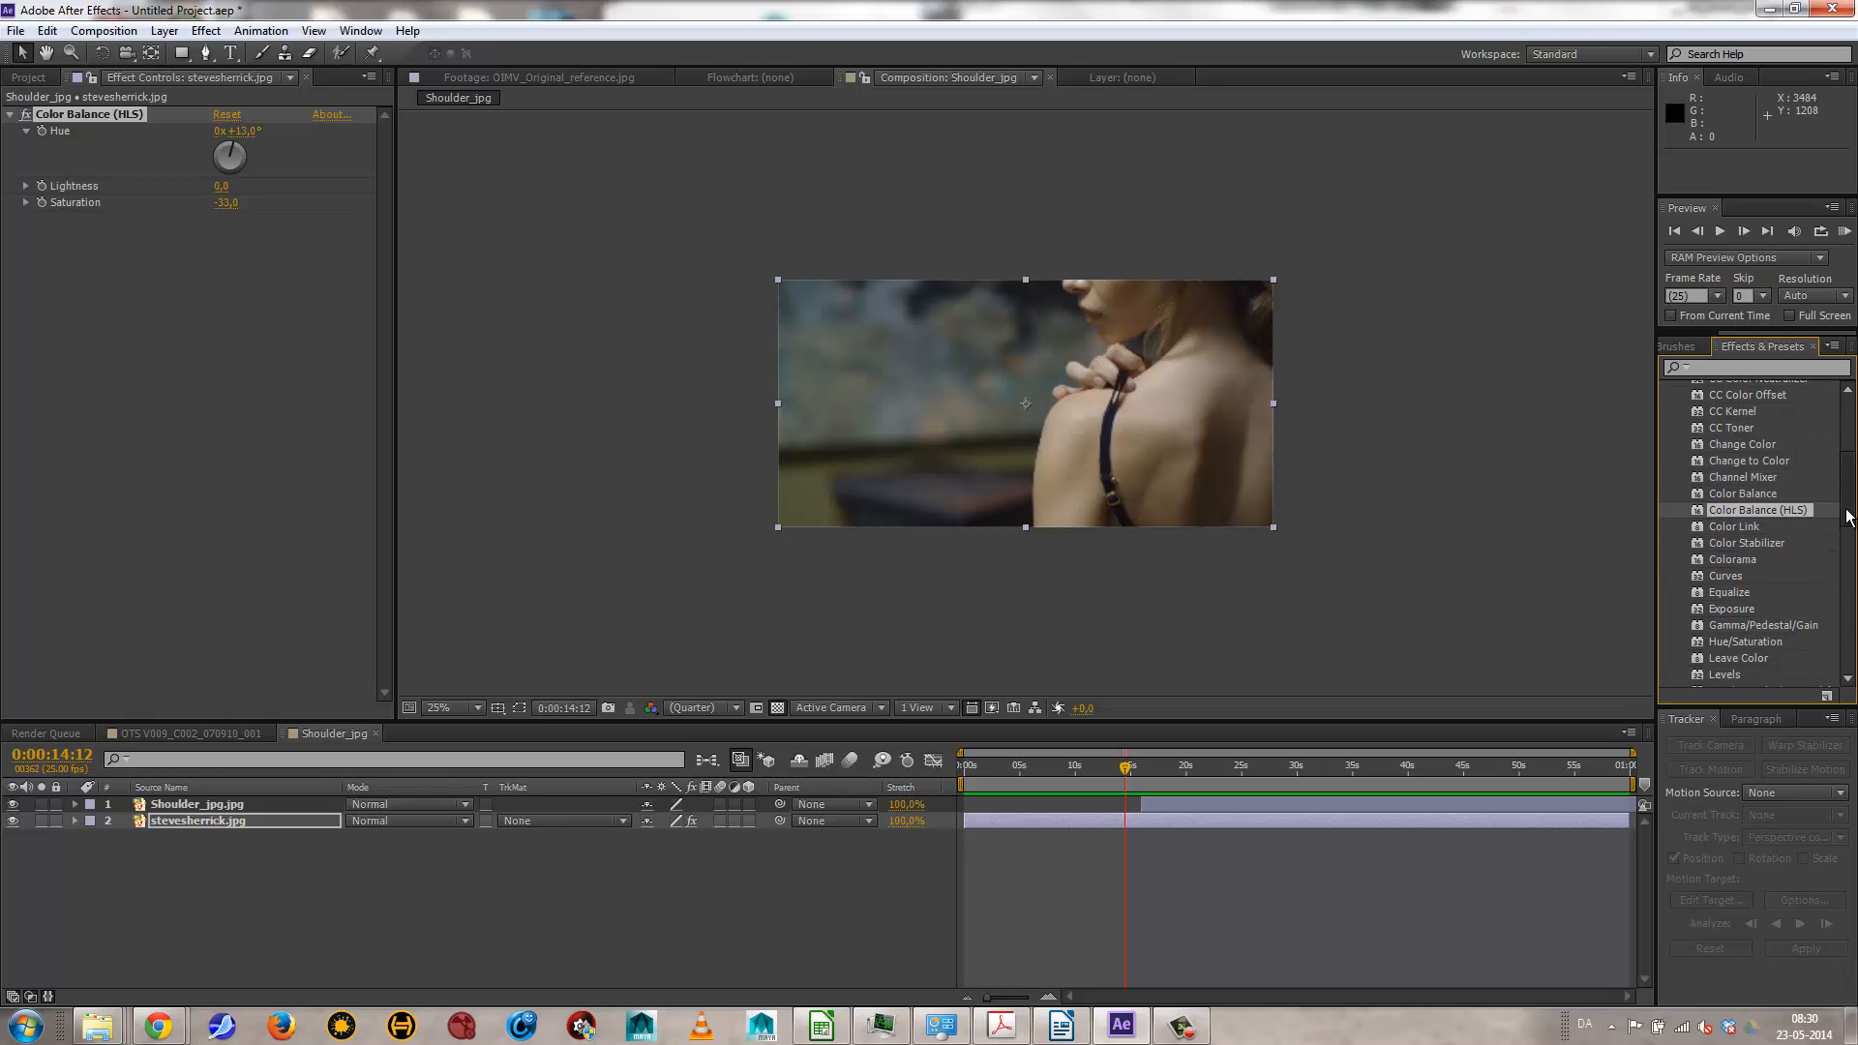
{"action": "scroll", "coordinate": [1747, 534], "scroll_direction": "down", "scroll_amount": 2}
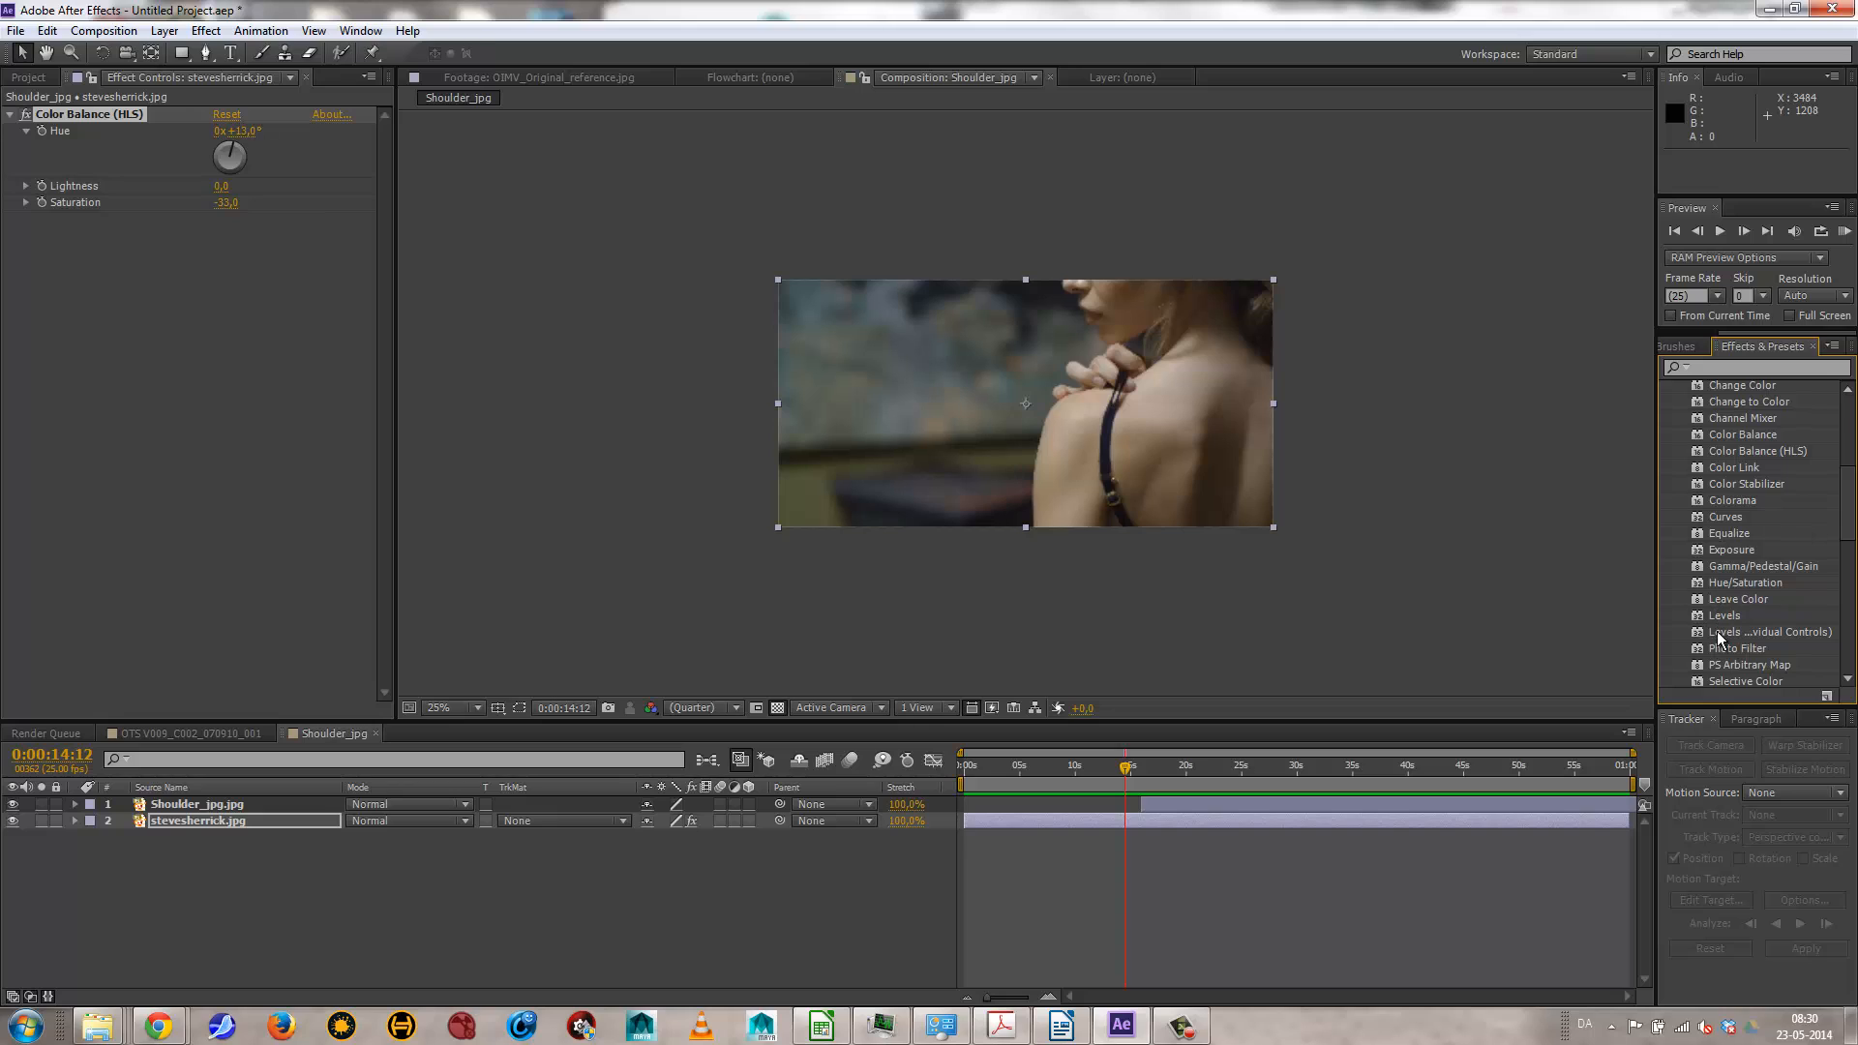
{"action": "left_click_drag", "start_coordinate": [1720, 617], "coordinate": [271, 822]}
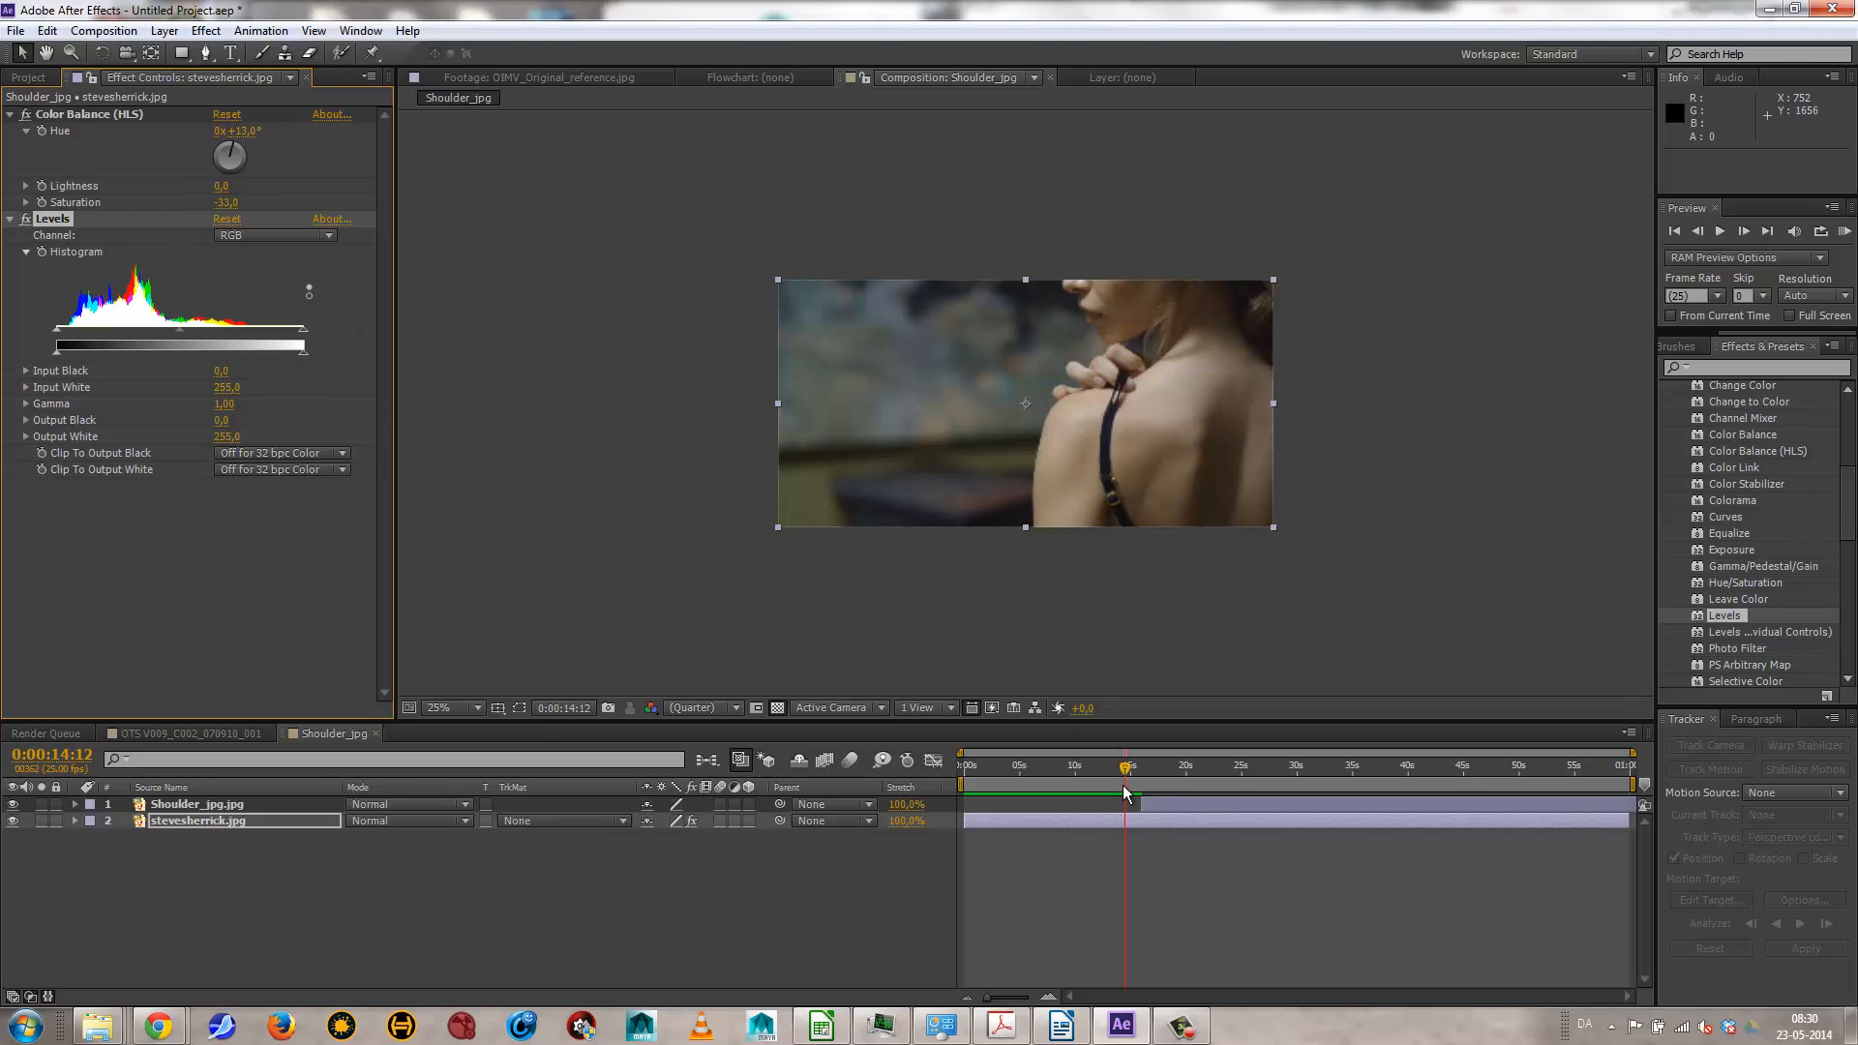
{"action": "mouse_move", "coordinate": [1126, 767]}
{"action": "left_mouse_down"}
{"action": "mouse_move", "coordinate": [1161, 769]}
{"action": "mouse_move", "coordinate": [1125, 771]}
{"action": "left_mouse_up"}
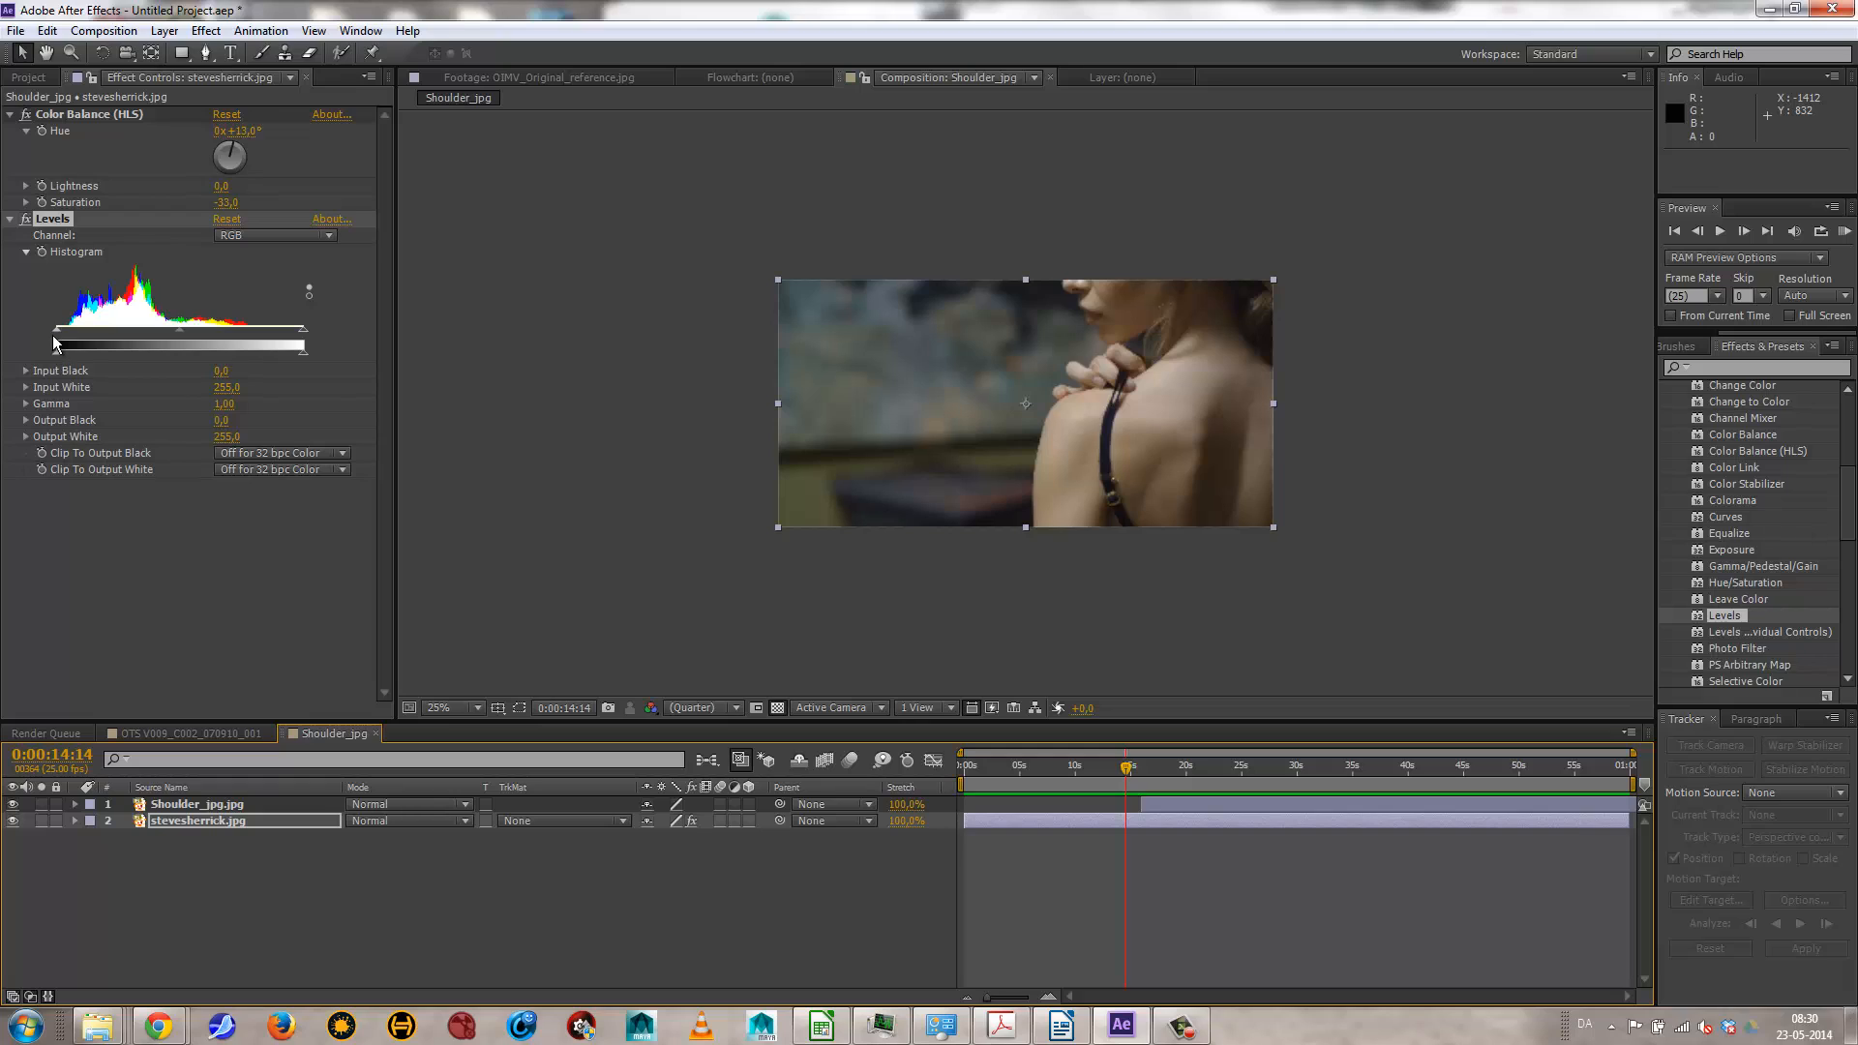
Step: Set the Levels Input Black to 15 and Input White to 196, and check the match by scrubbing across the cut
{"action": "left_click_drag", "start_coordinate": [56, 333], "coordinate": [65, 334]}
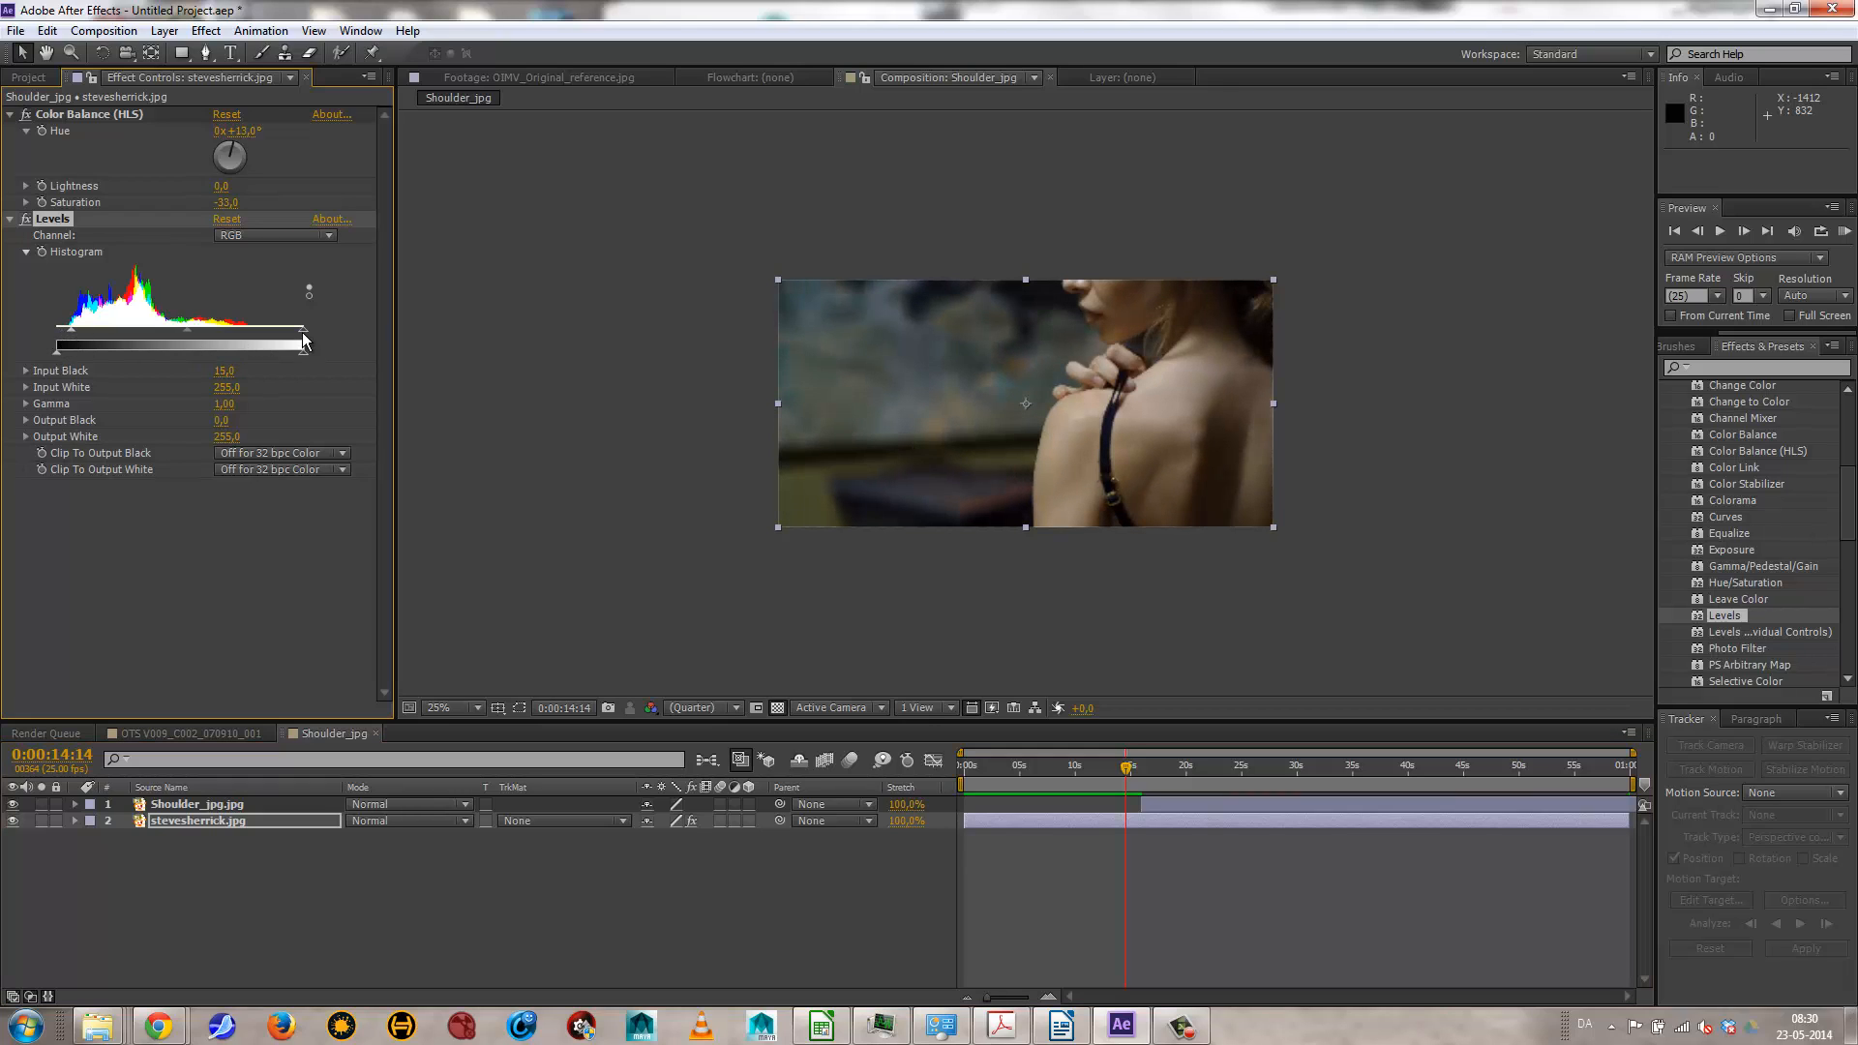
{"action": "left_click_drag", "start_coordinate": [303, 331], "coordinate": [246, 329]}
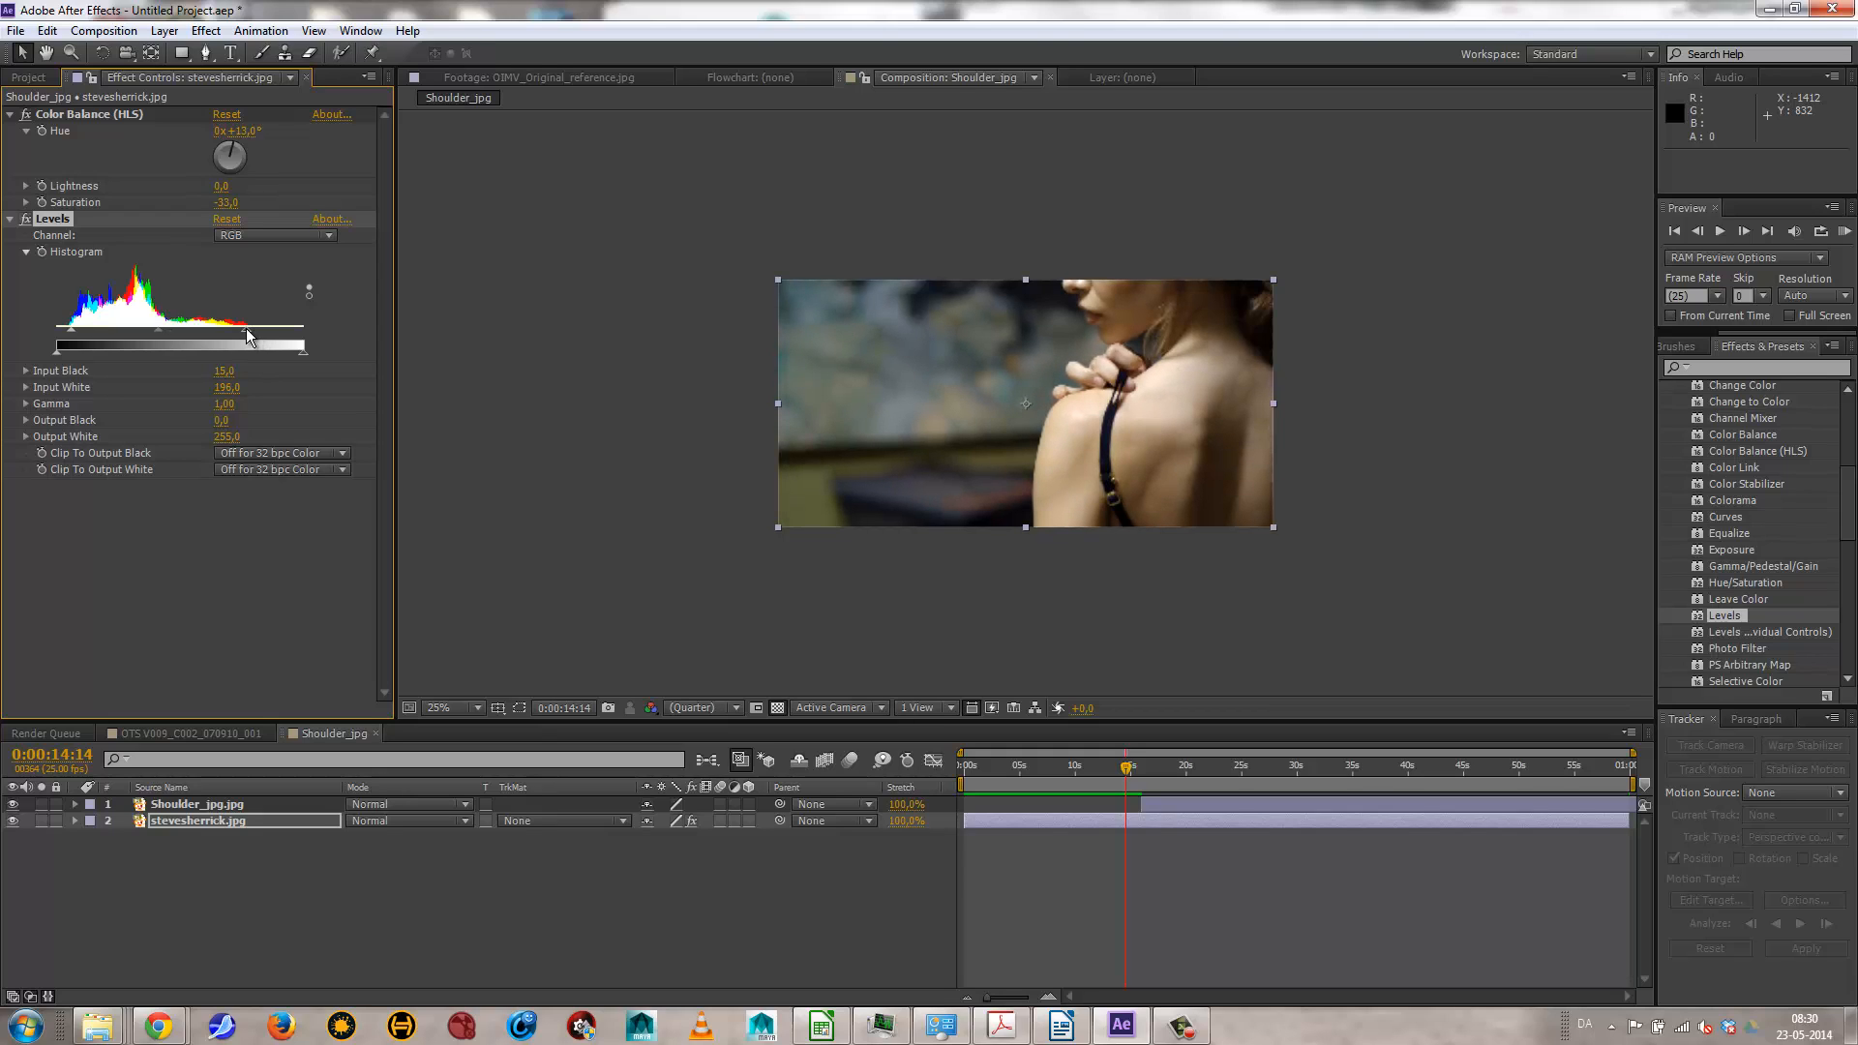
{"action": "mouse_move", "coordinate": [1130, 767]}
{"action": "left_mouse_down"}
{"action": "mouse_move", "coordinate": [1175, 767]}
{"action": "mouse_move", "coordinate": [1129, 765]}
{"action": "left_mouse_up"}
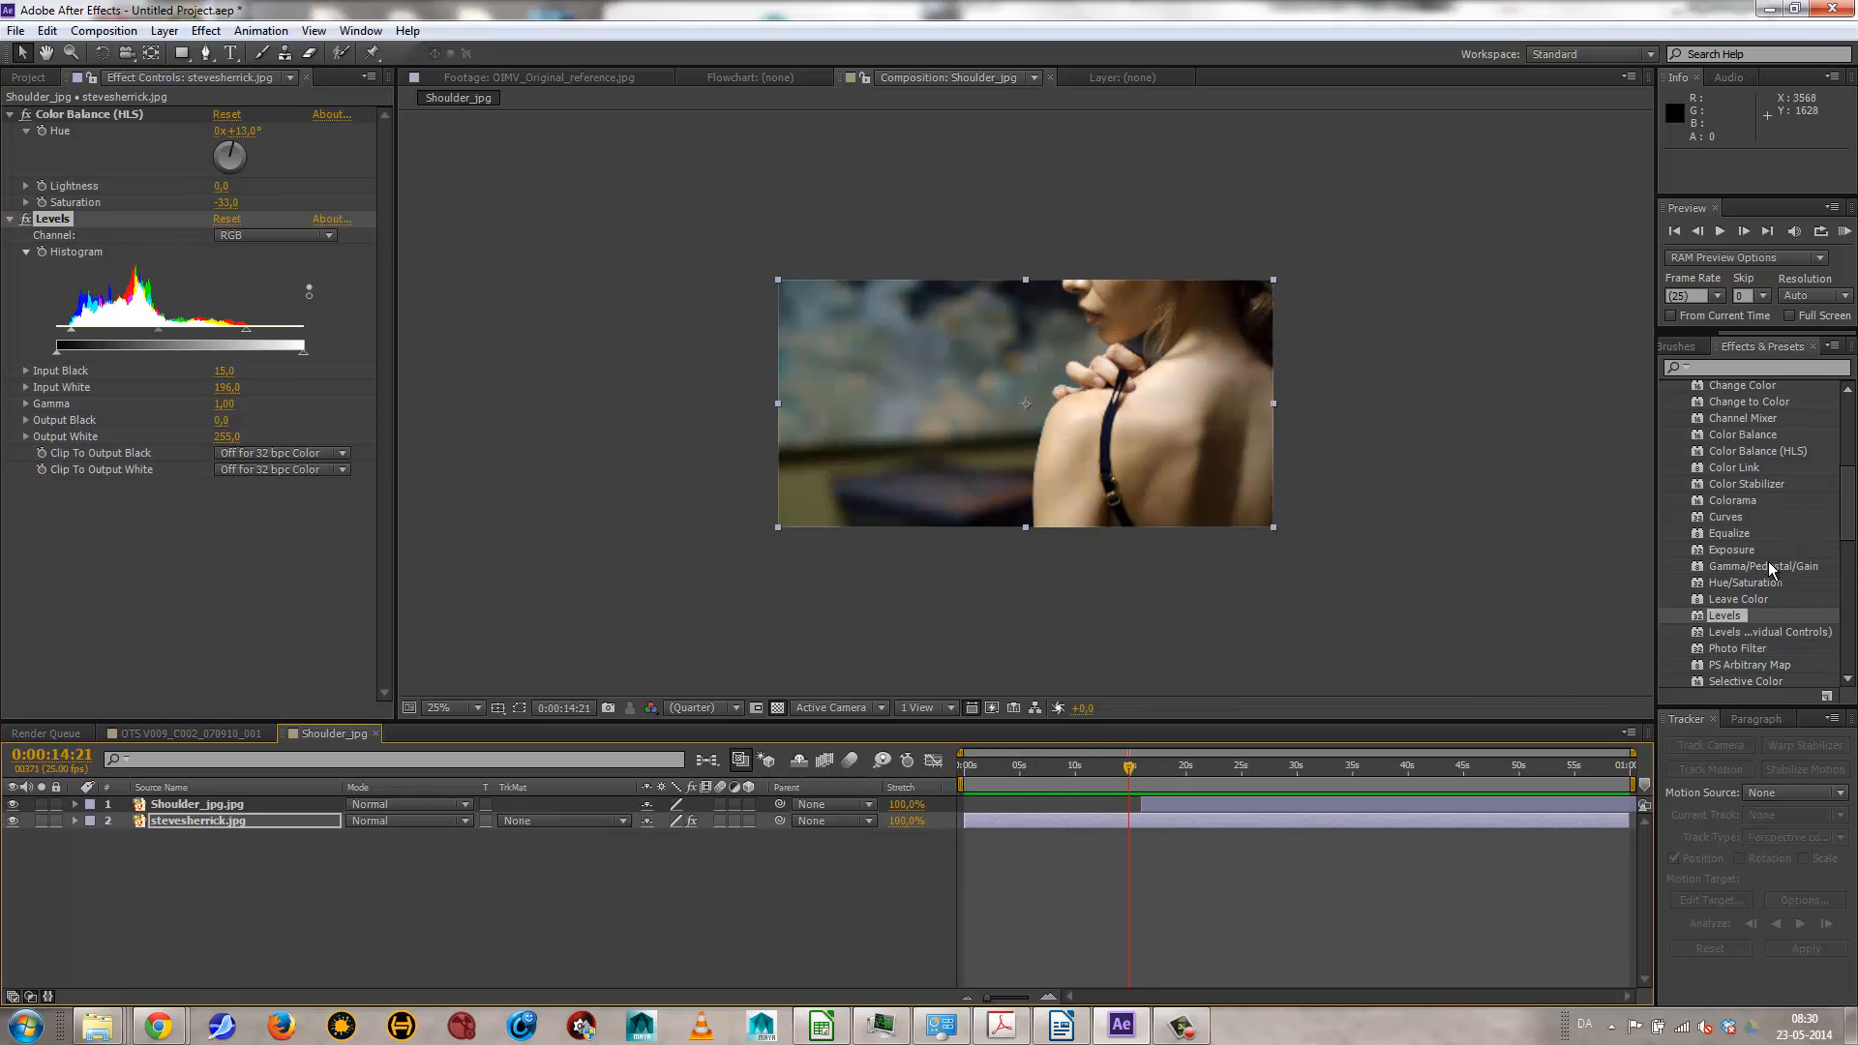
Step: Add the Gamma/Pedestal/Gain effect below Levels, reduce Red Gamma to 0.8 and compare the two images
{"action": "left_click_drag", "start_coordinate": [1763, 566], "coordinate": [234, 579]}
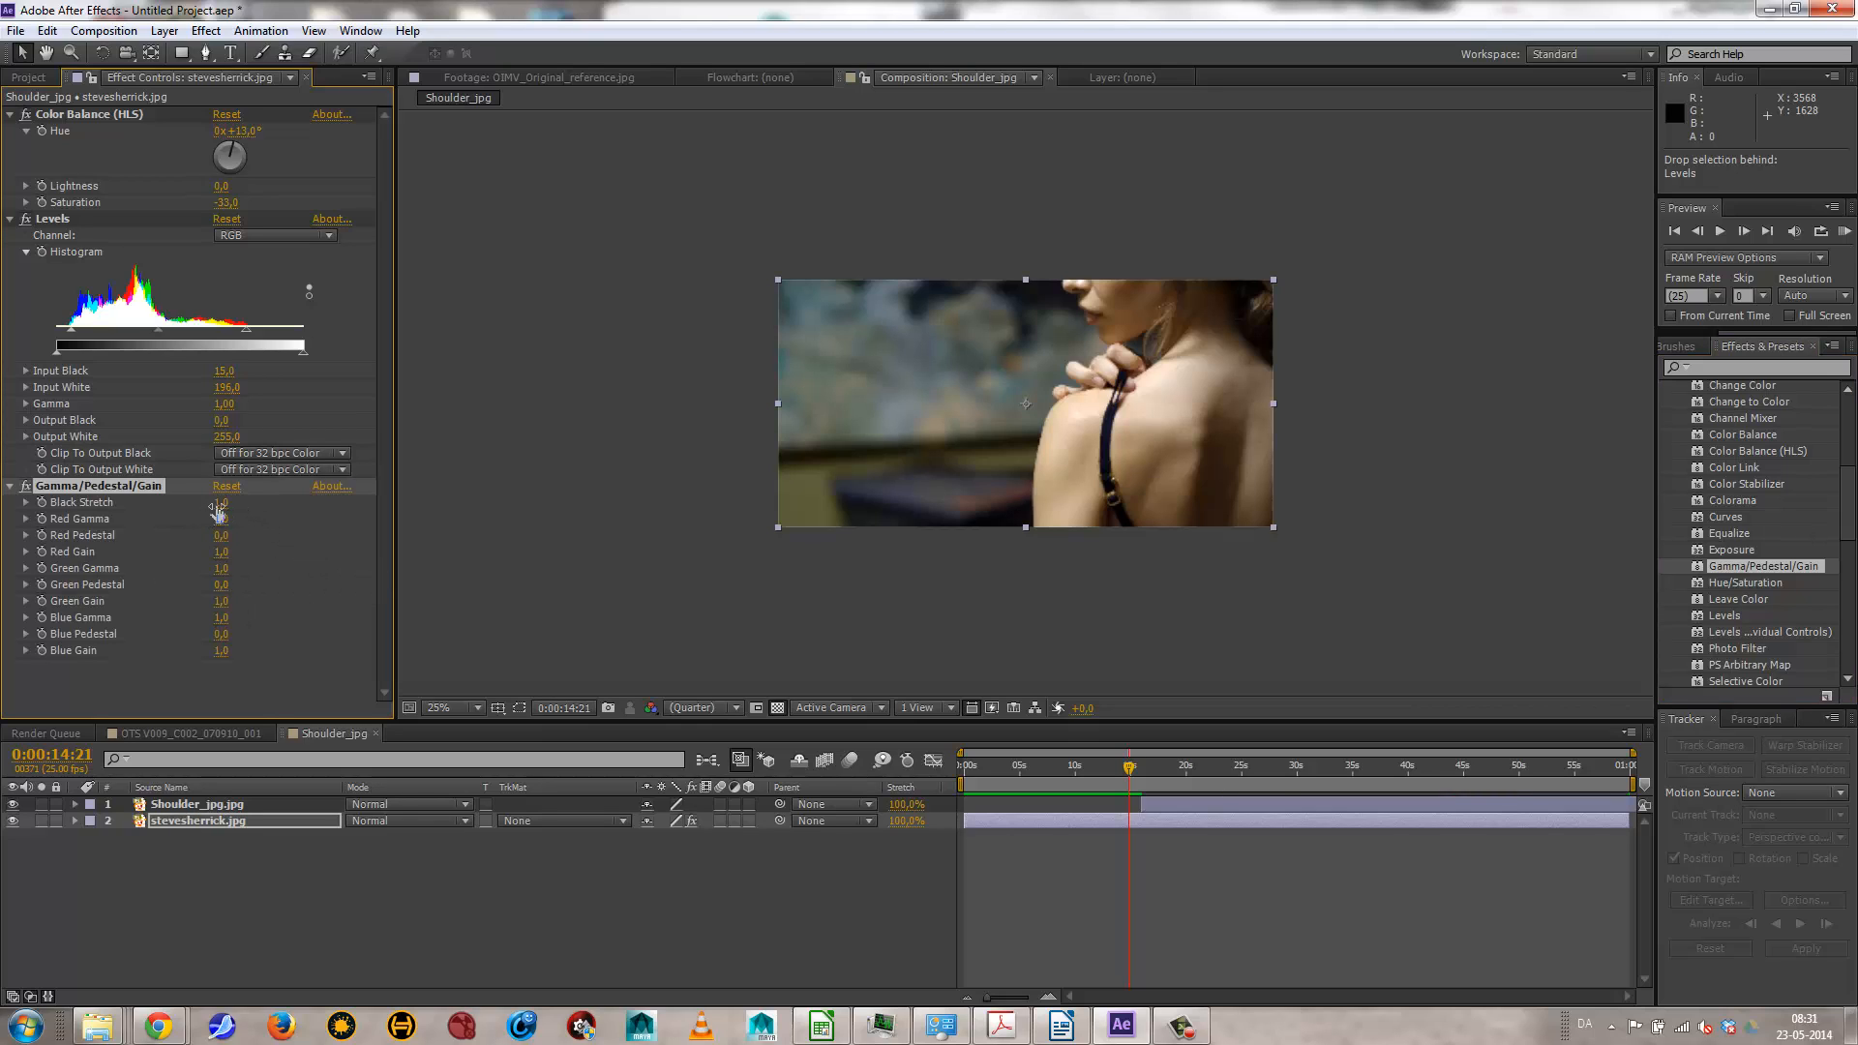
{"action": "left_click_drag", "start_coordinate": [221, 502], "coordinate": [65, 510]}
{"action": "left_click_drag", "start_coordinate": [275, 490], "coordinate": [211, 519]}
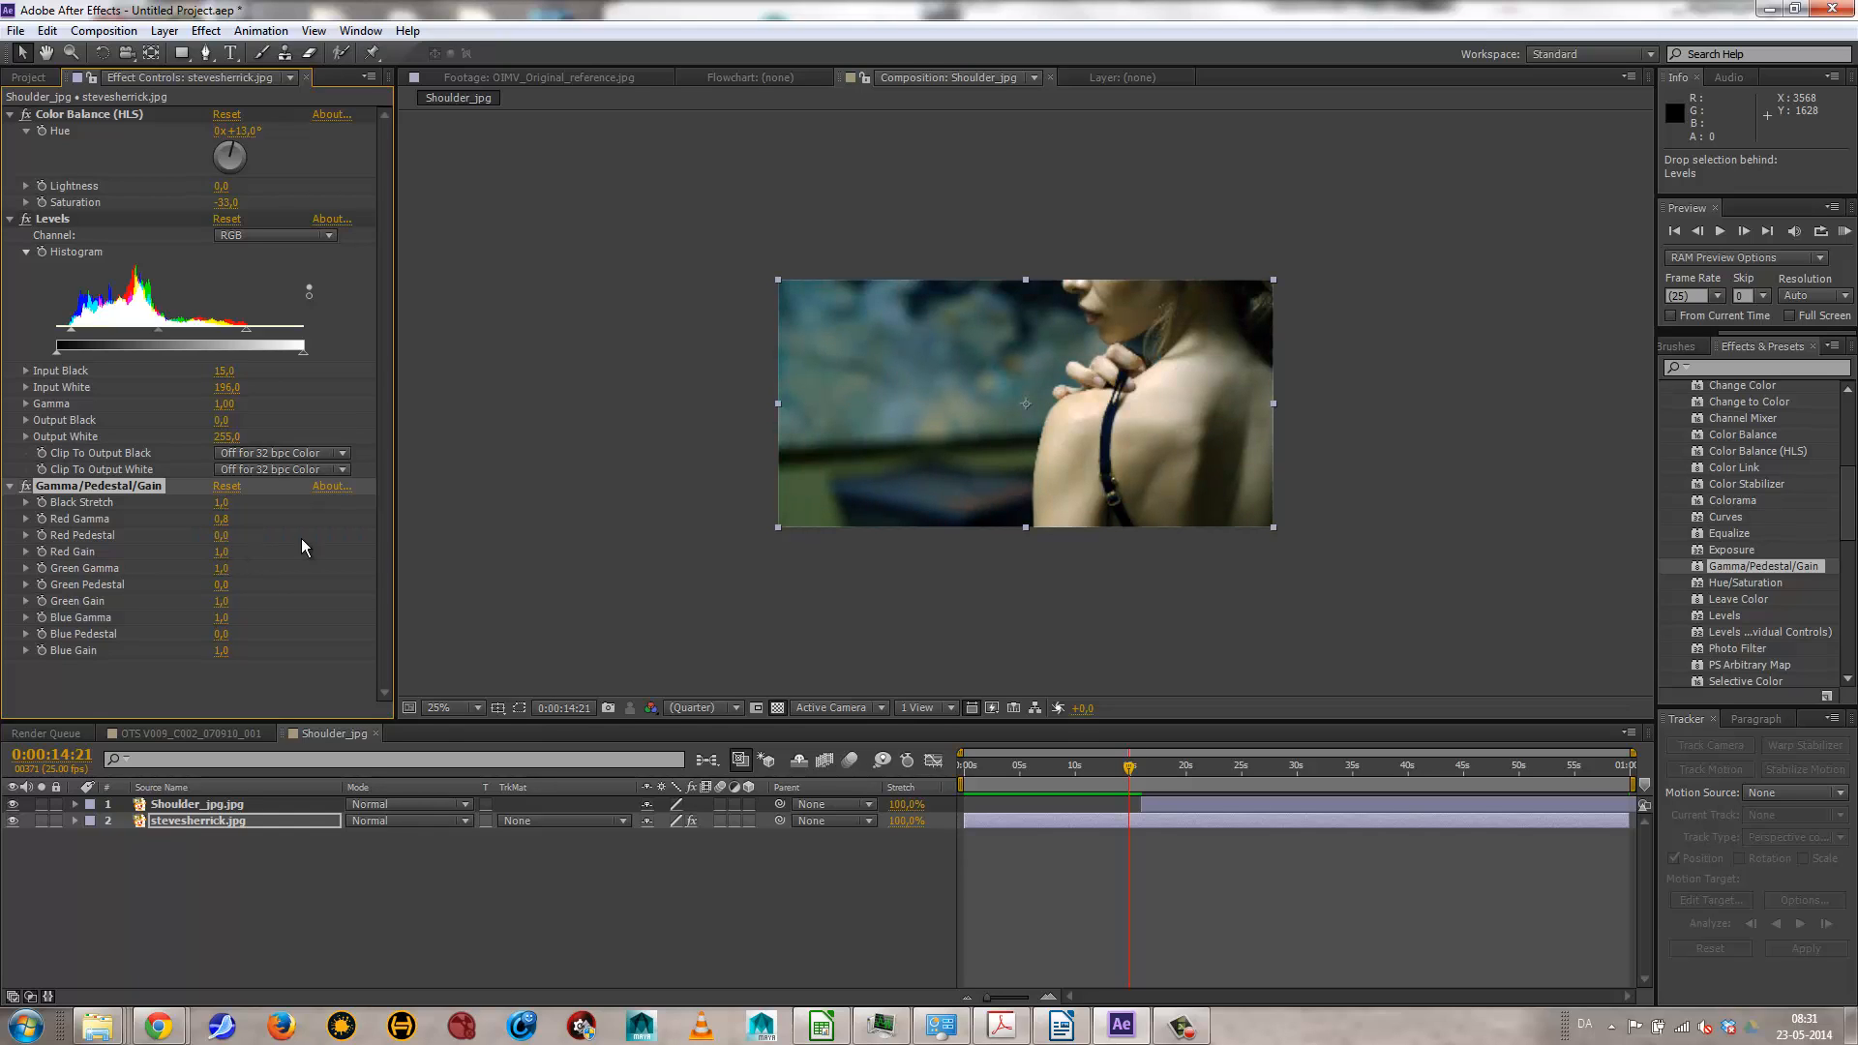
{"action": "mouse_move", "coordinate": [1129, 782]}
{"action": "left_mouse_down"}
{"action": "mouse_move", "coordinate": [1168, 769]}
{"action": "mouse_move", "coordinate": [1104, 766]}
{"action": "left_mouse_up"}
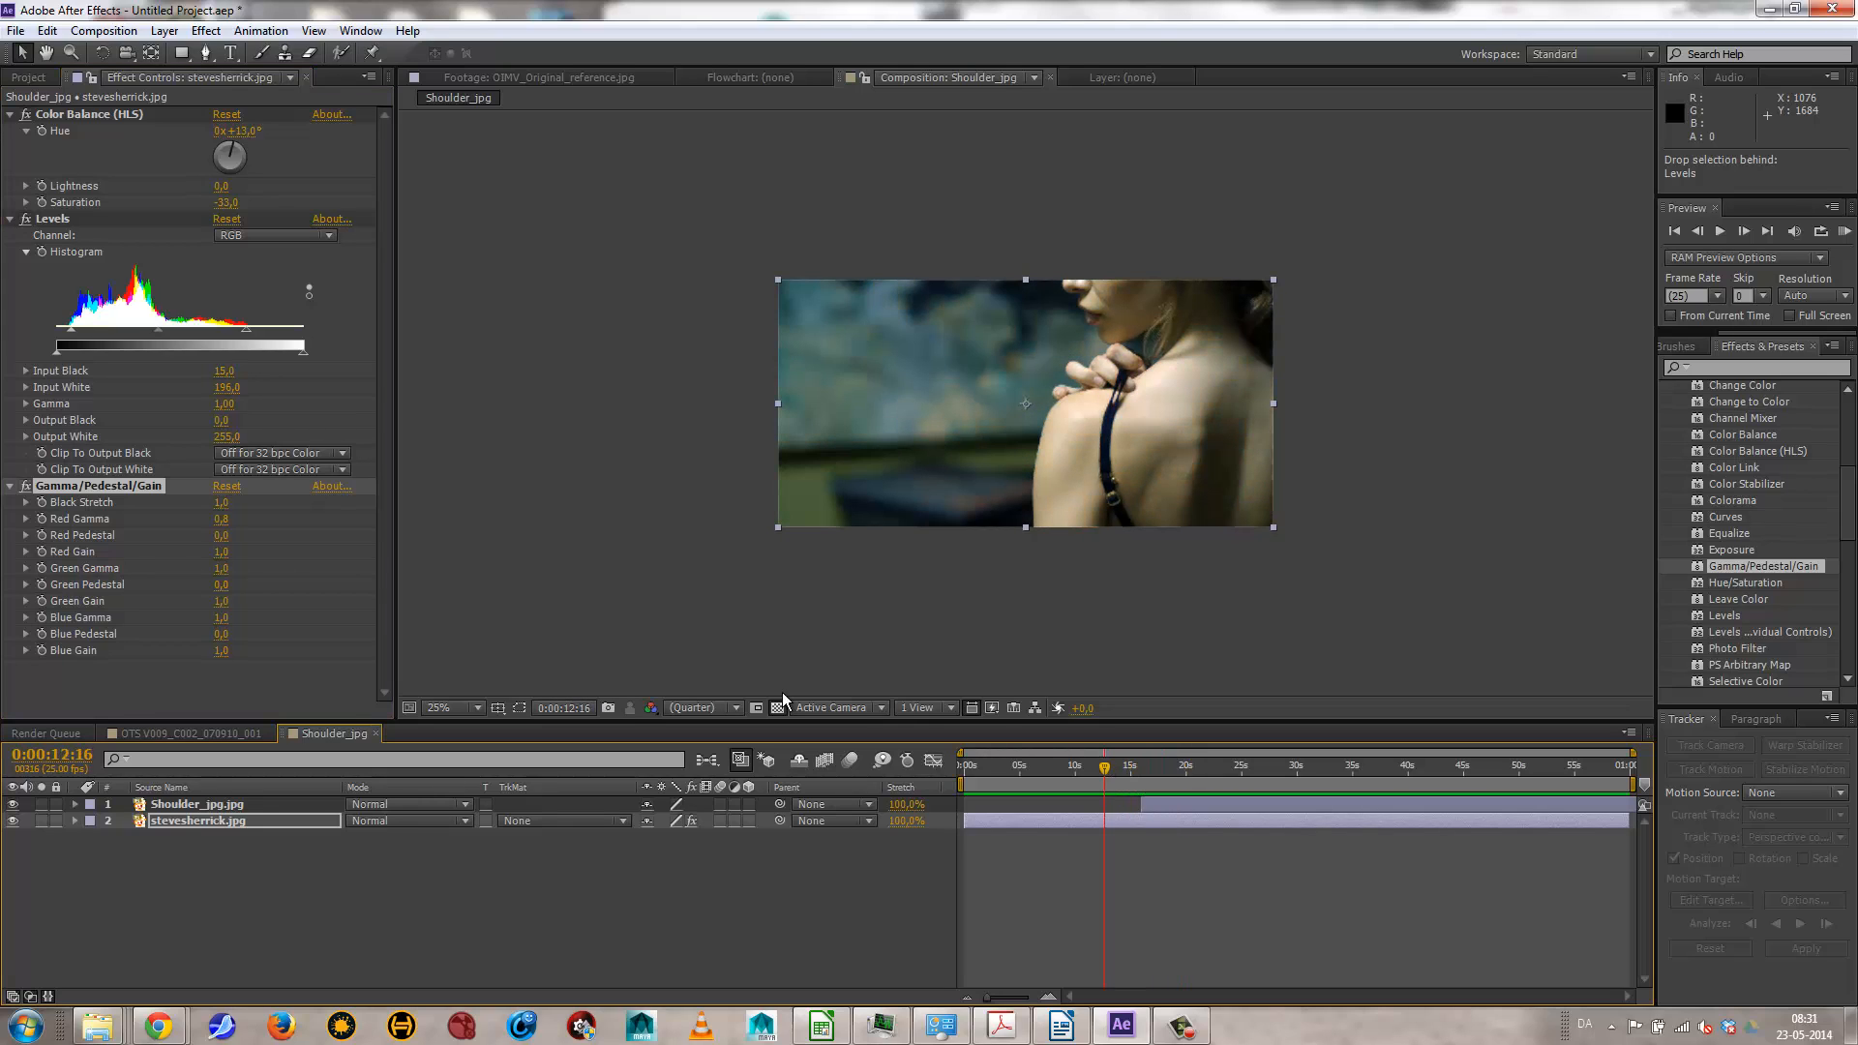
Step: Set Red Gamma to 1.1 and Green and Blue Gamma to 1.0, checking the balance against Shoulder_jpg.jpg across the cut
{"action": "left_click", "coordinate": [243, 533]}
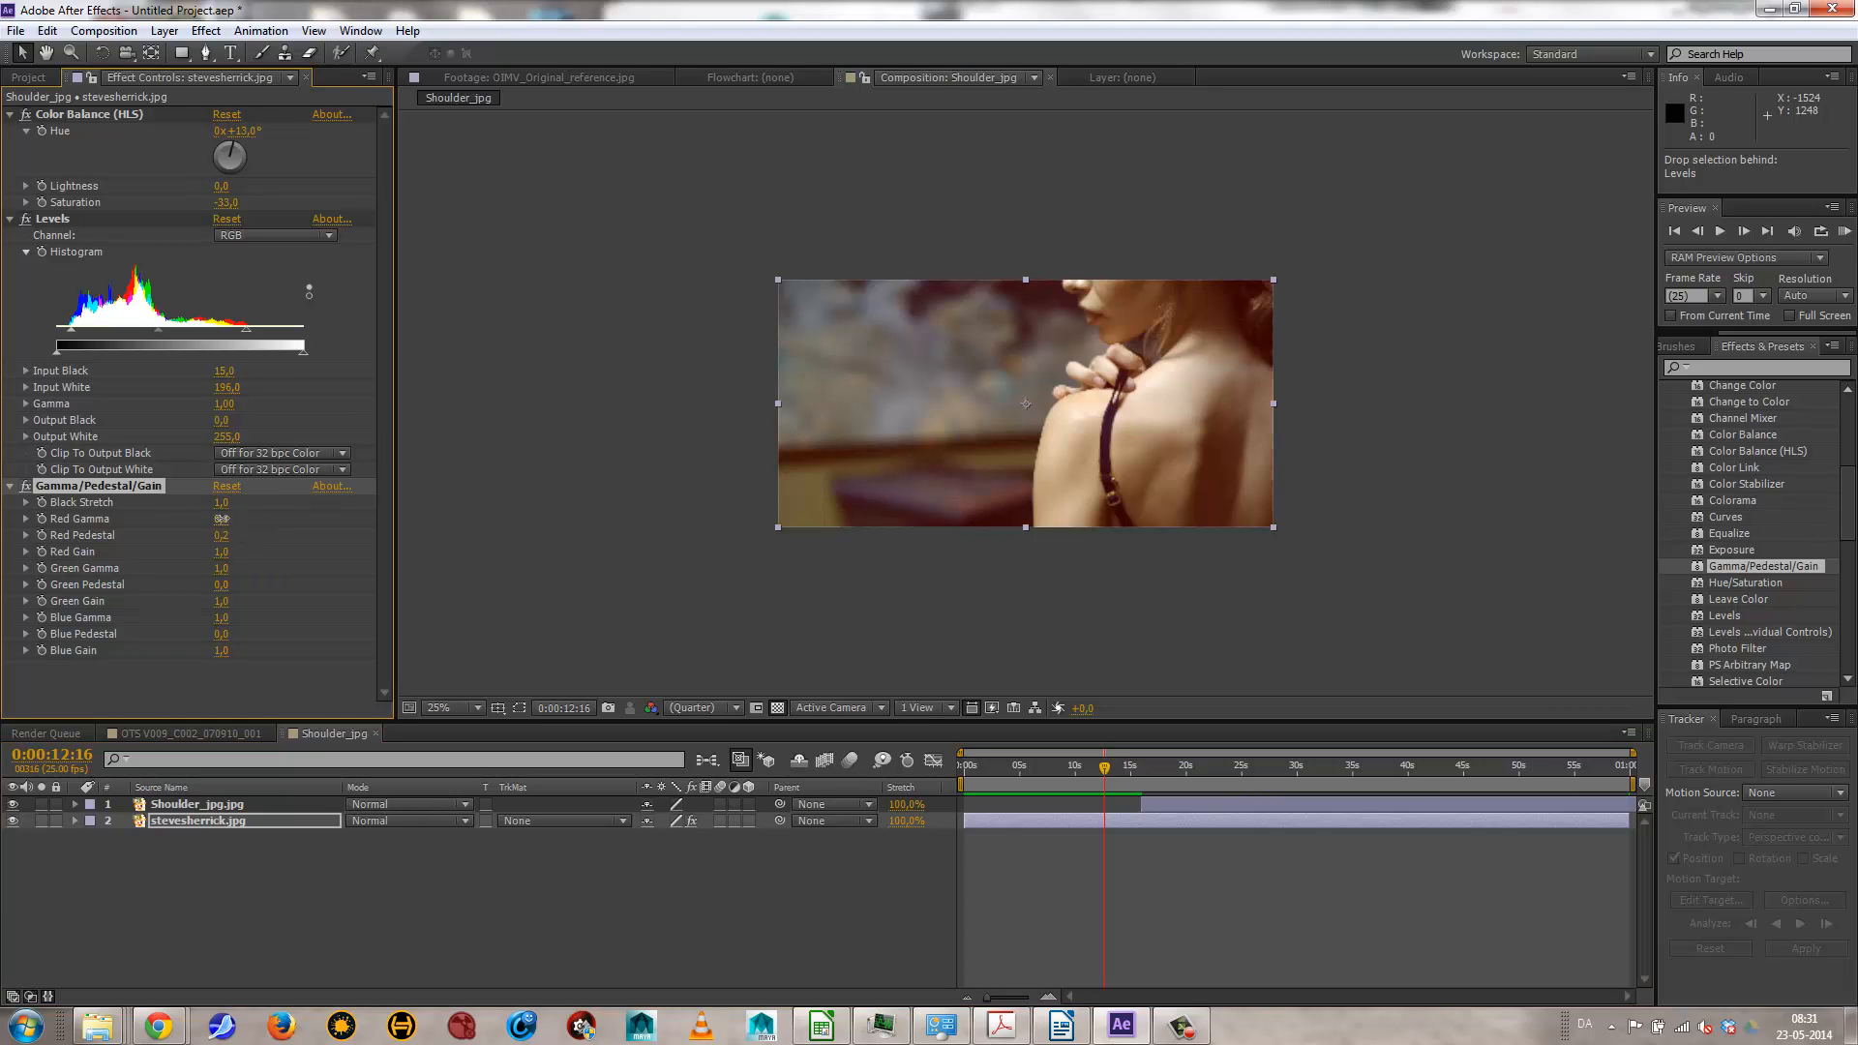
{"action": "mouse_move", "coordinate": [217, 533]}
{"action": "left_mouse_down"}
{"action": "mouse_move", "coordinate": [248, 533]}
{"action": "mouse_move", "coordinate": [223, 533]}
{"action": "left_mouse_up"}
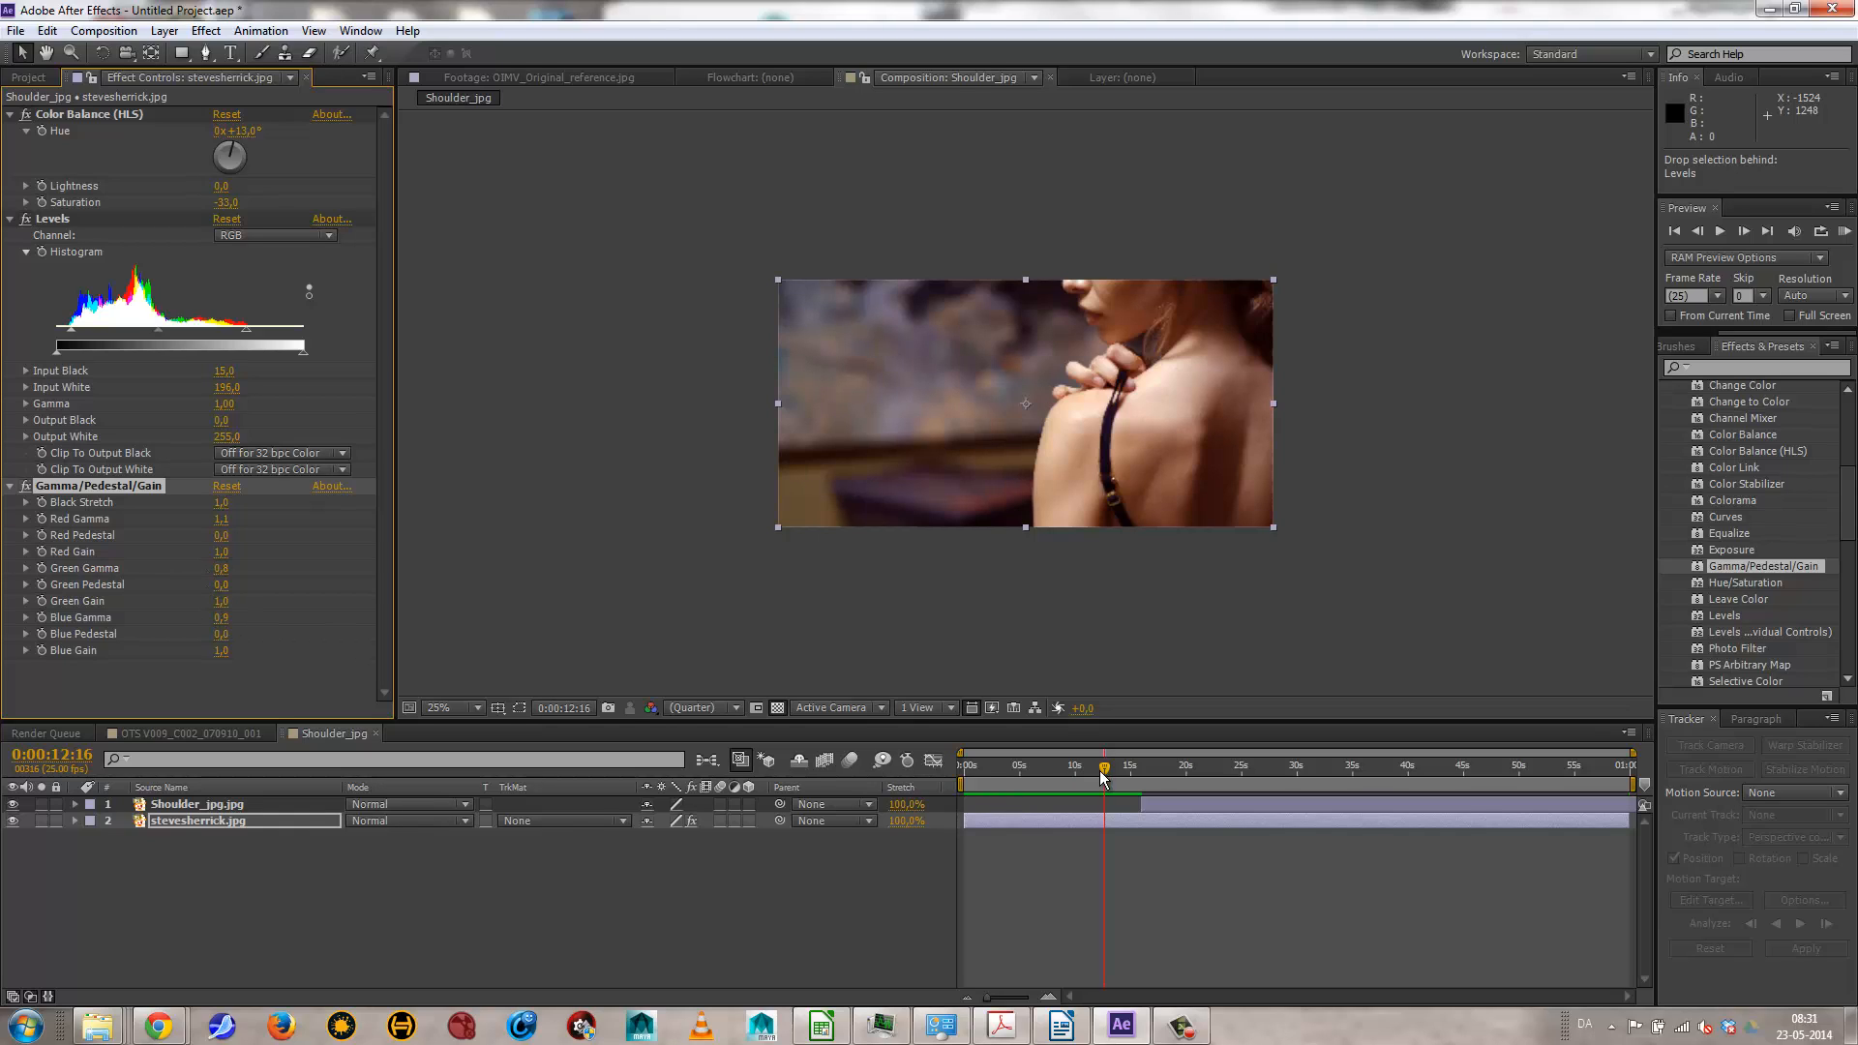
{"action": "mouse_move", "coordinate": [1113, 769]}
{"action": "left_mouse_down"}
{"action": "mouse_move", "coordinate": [1174, 769]}
{"action": "mouse_move", "coordinate": [1089, 771]}
{"action": "left_mouse_up"}
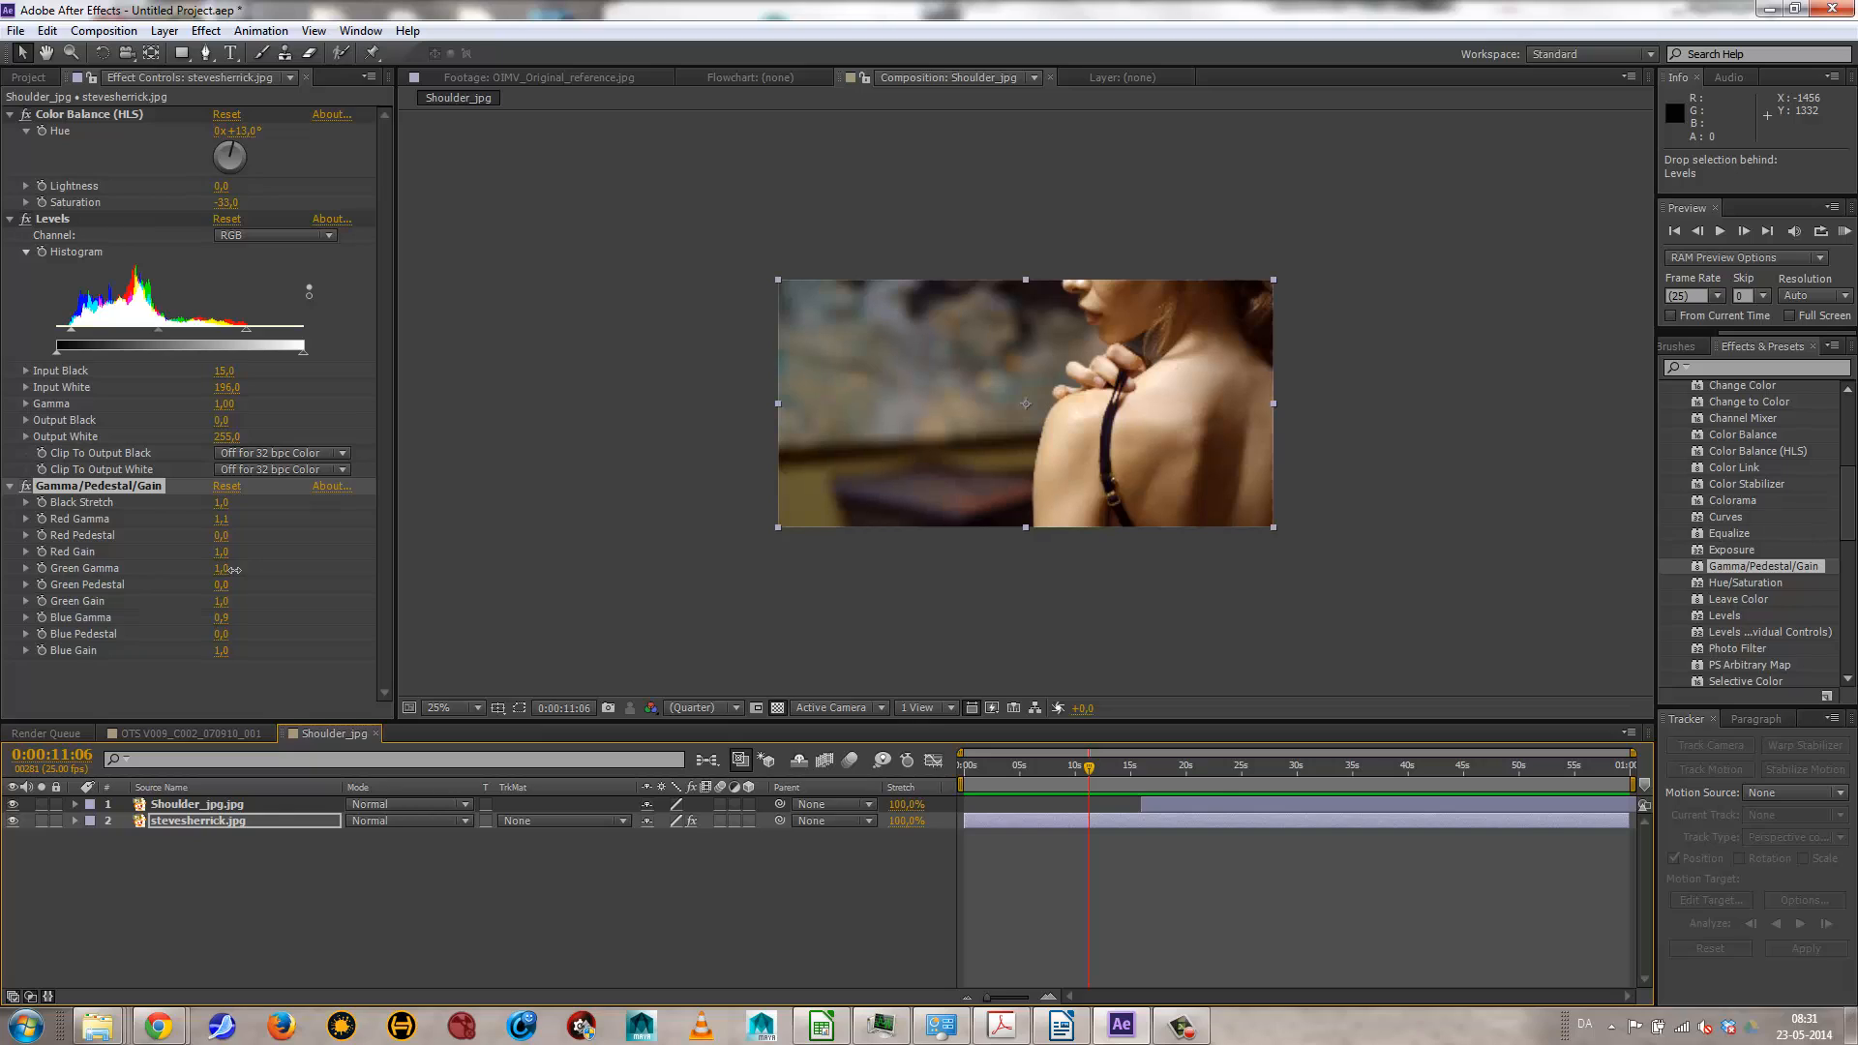
{"action": "left_click_drag", "start_coordinate": [235, 570], "coordinate": [237, 570]}
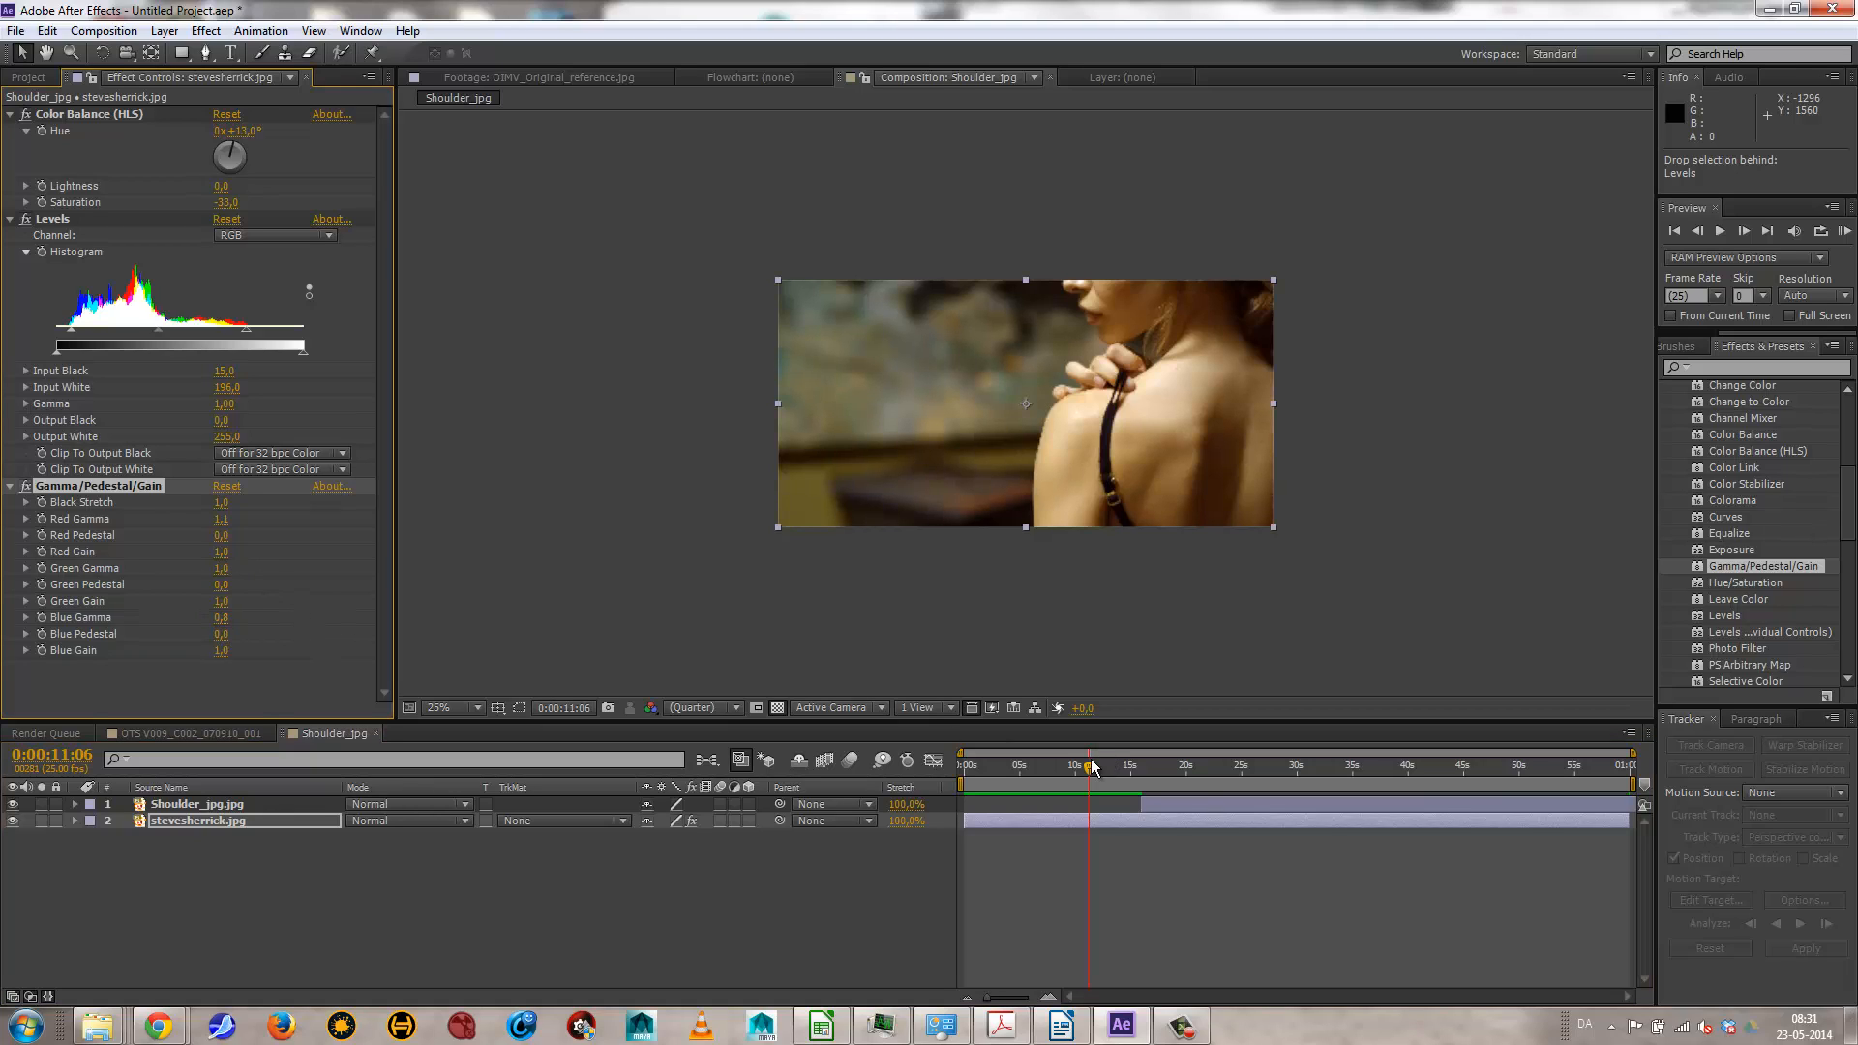
{"action": "mouse_move", "coordinate": [1090, 765]}
{"action": "left_mouse_down"}
{"action": "mouse_move", "coordinate": [1194, 784]}
{"action": "mouse_move", "coordinate": [1099, 784]}
{"action": "left_mouse_up"}
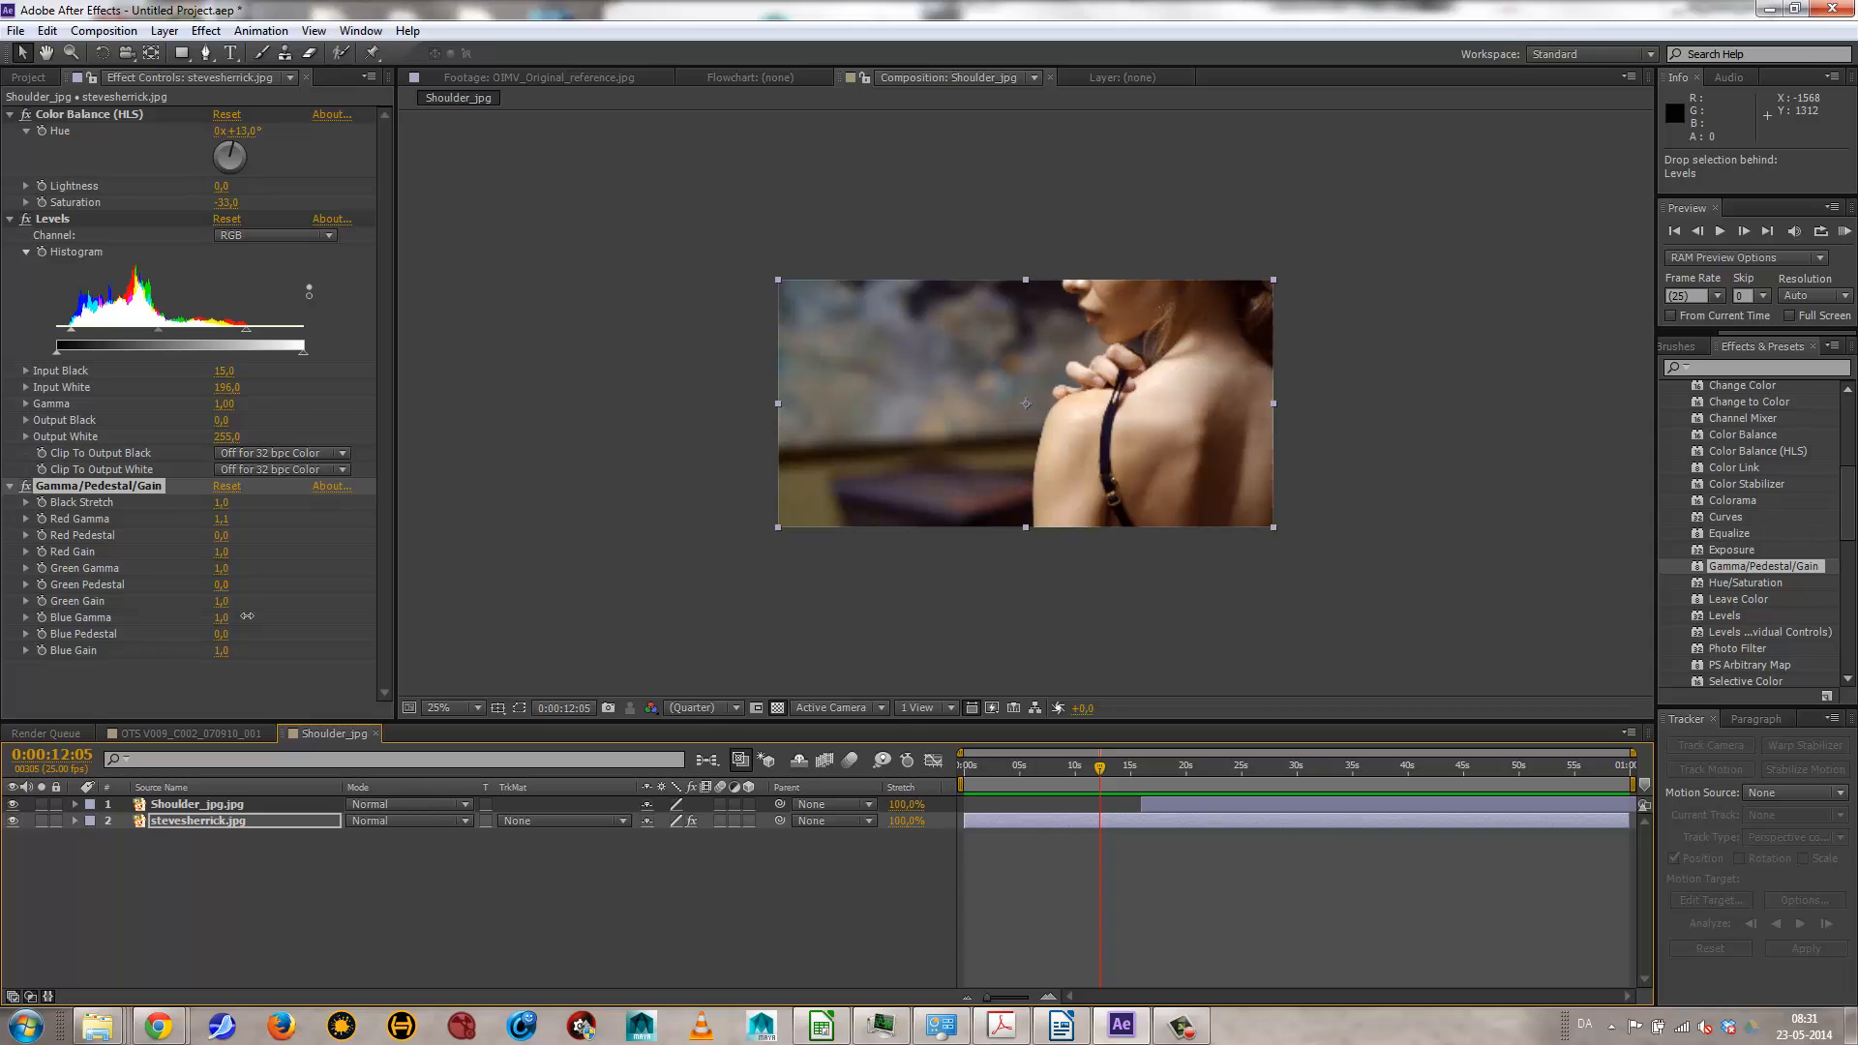
{"action": "mouse_move", "coordinate": [1100, 767]}
{"action": "left_mouse_down"}
{"action": "mouse_move", "coordinate": [1176, 774]}
{"action": "mouse_move", "coordinate": [1113, 768]}
{"action": "left_mouse_up"}
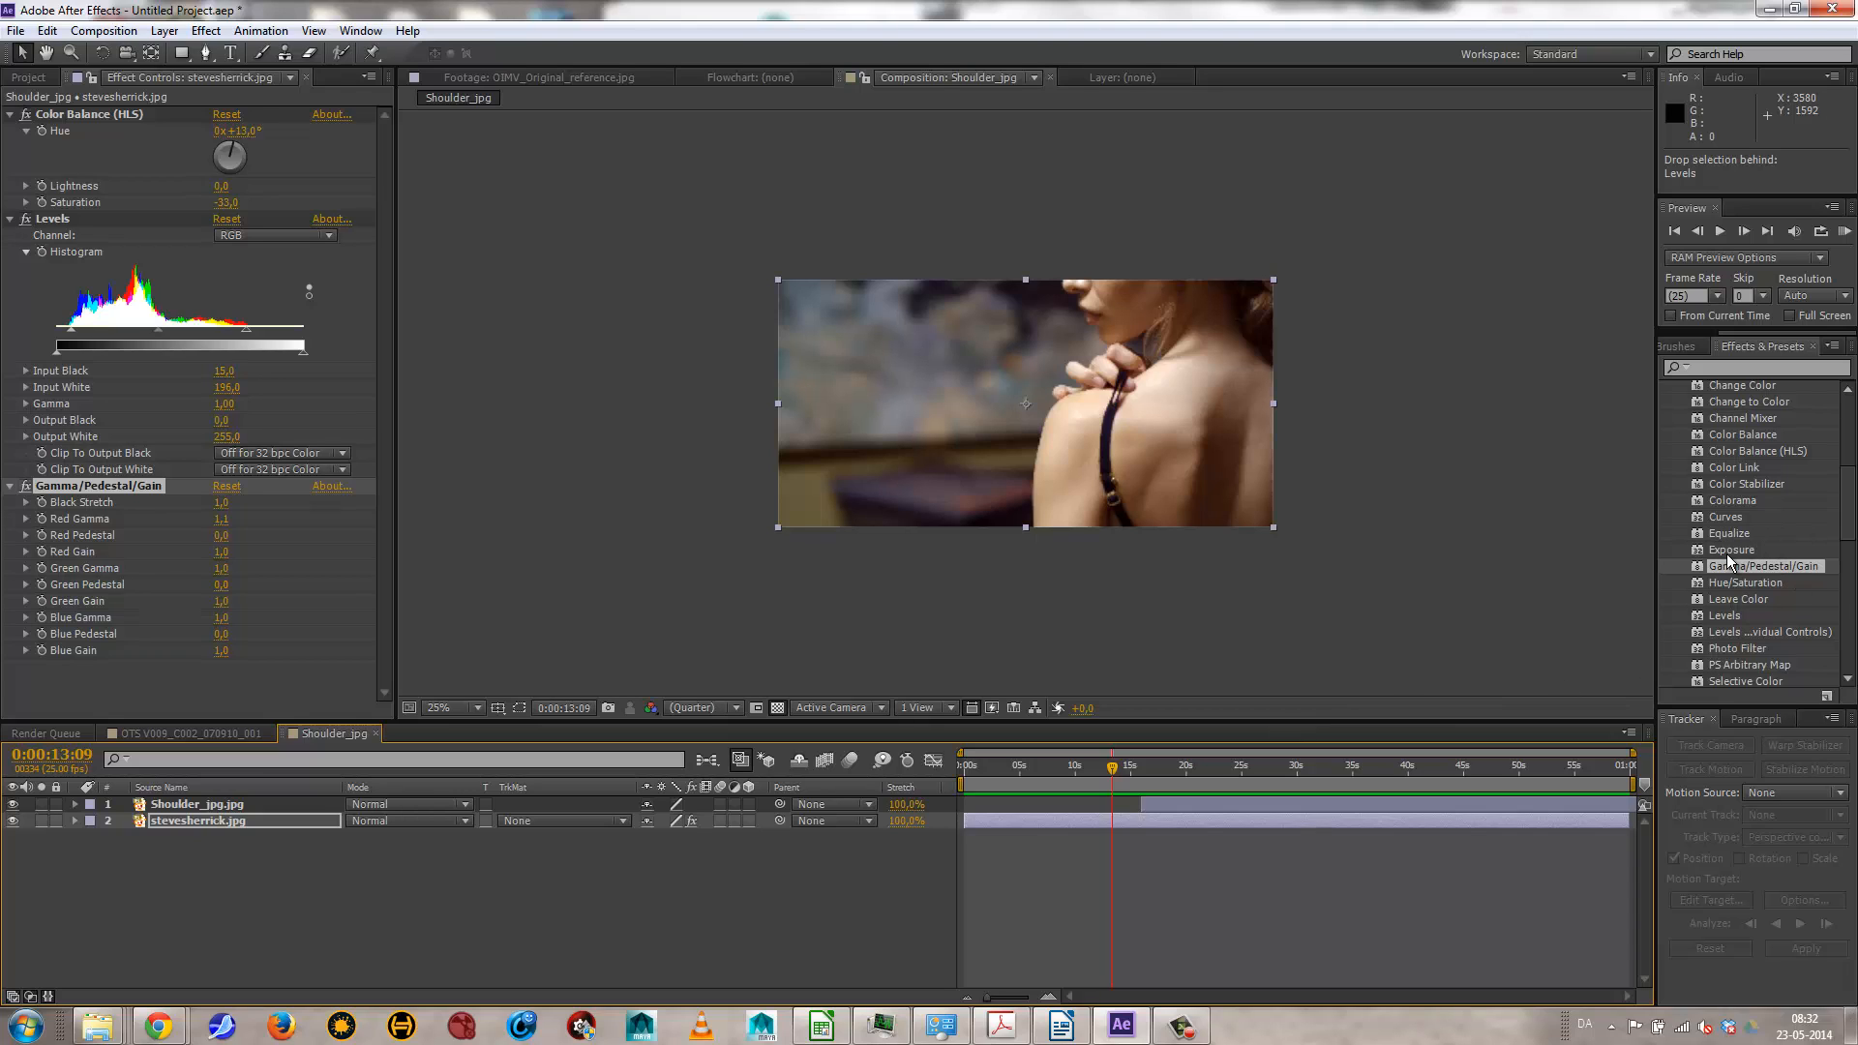
Step: Add the Exposure effect below Gamma/Pedestal/Gain with Exposure -0.41 and Gamma Correction 0.86, and compare the images
{"action": "left_click_drag", "start_coordinate": [1753, 550], "coordinate": [232, 644]}
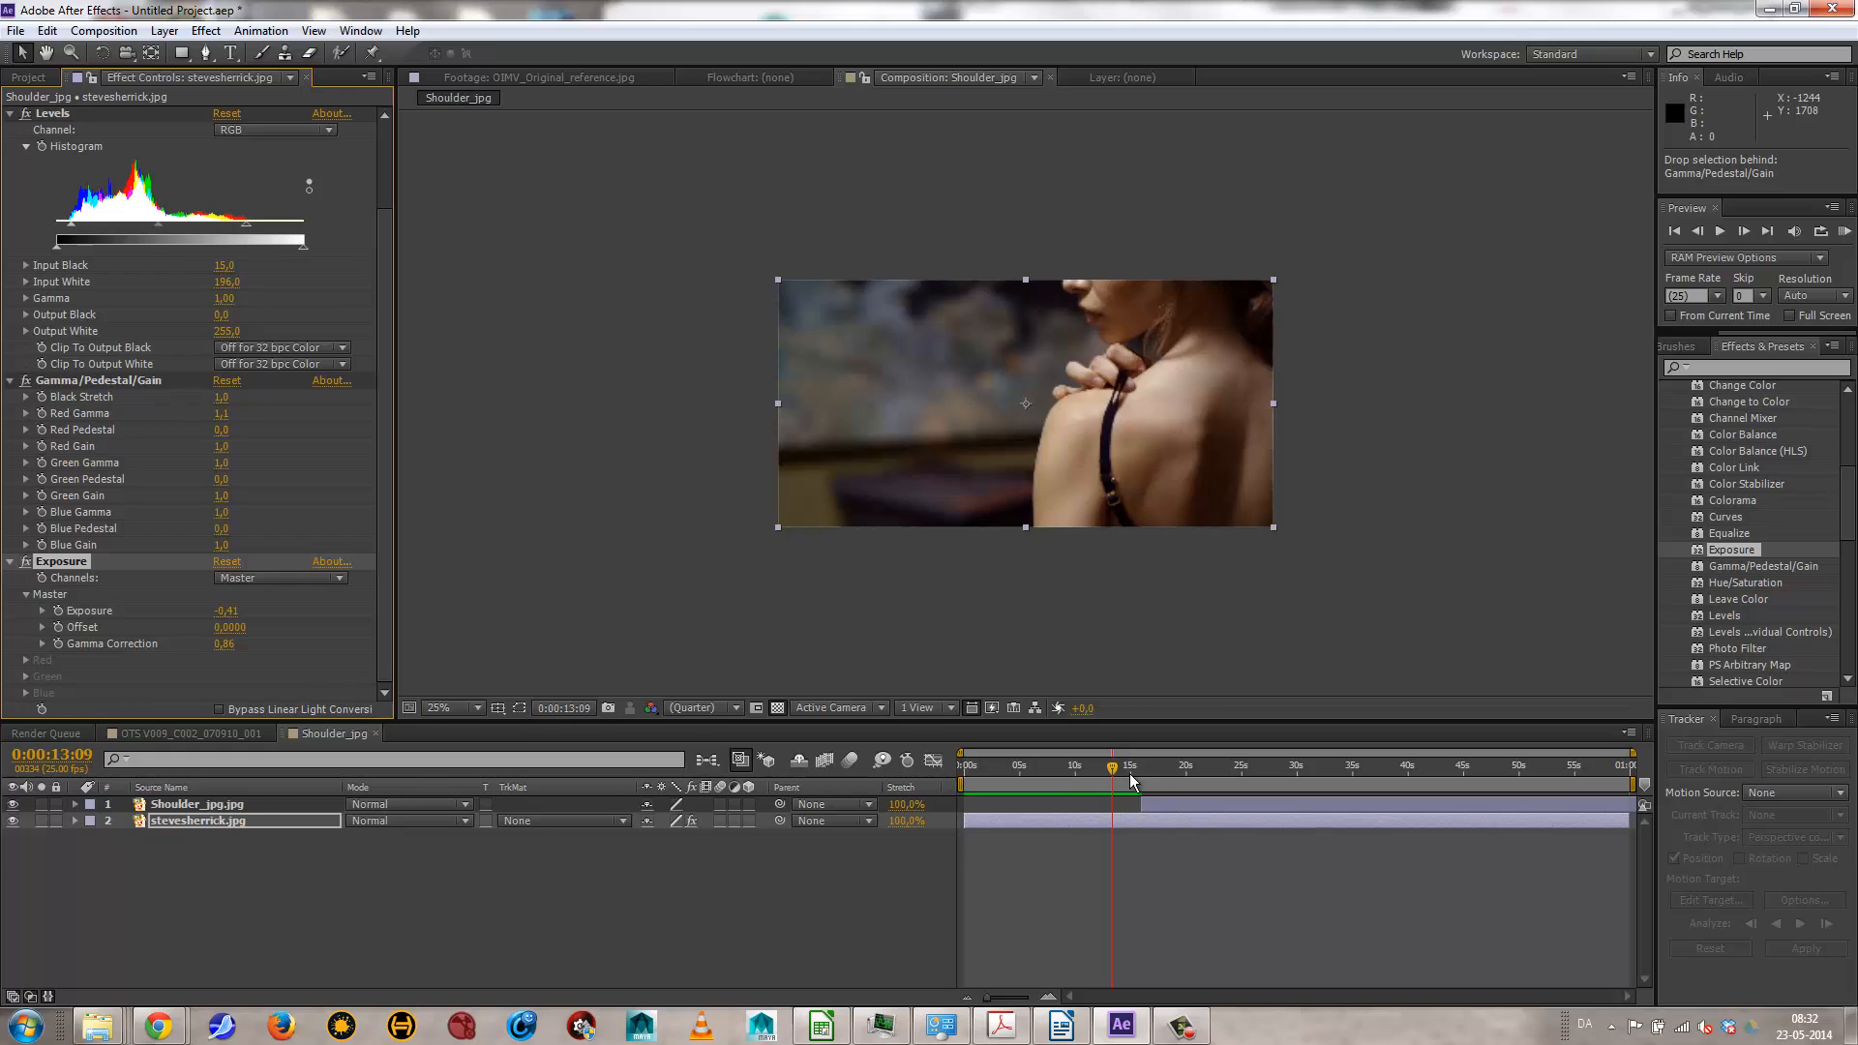
{"action": "mouse_move", "coordinate": [1129, 769]}
{"action": "left_mouse_down"}
{"action": "mouse_move", "coordinate": [1180, 769]}
{"action": "mouse_move", "coordinate": [1133, 769]}
{"action": "left_mouse_up"}
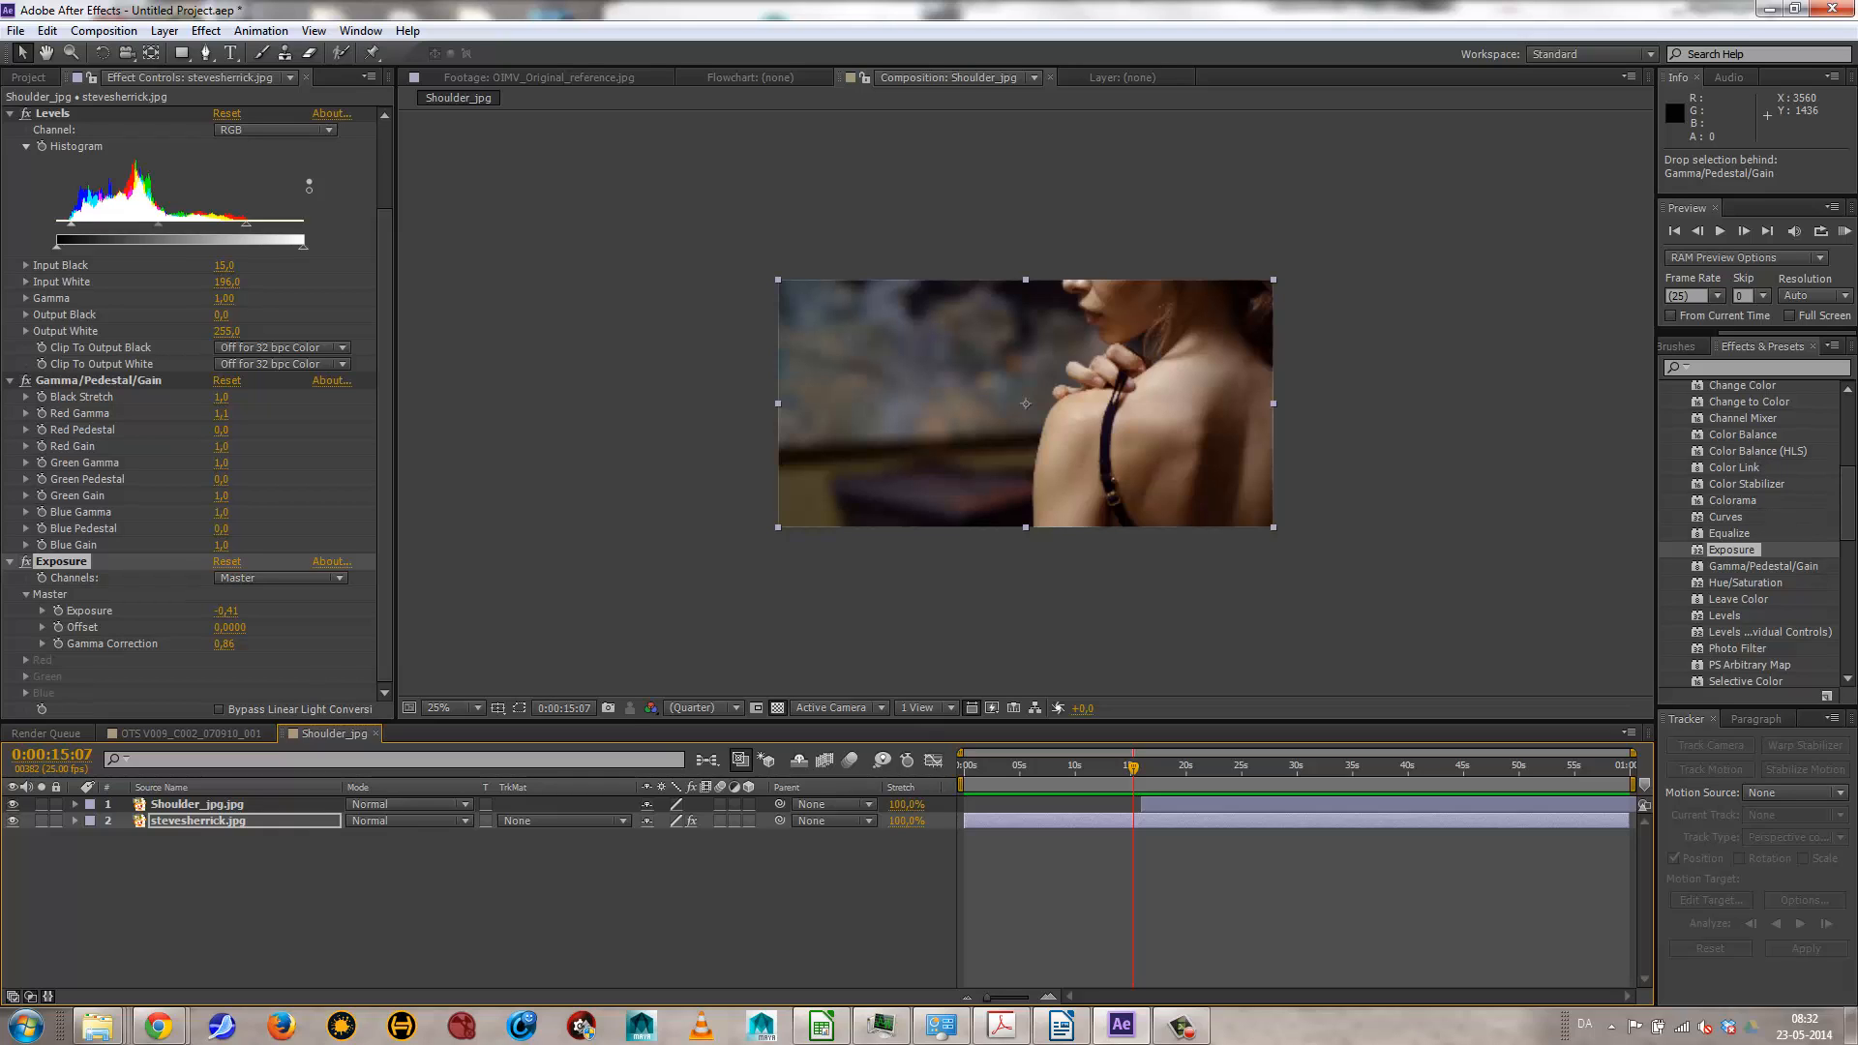
Step: Add the CC Color Offset effect below Exposure, set Green Phase to 3° and Blue Phase to 18°, and compare the images
{"action": "left_click", "coordinate": [1848, 484]}
{"action": "mouse_move", "coordinate": [1852, 484]}
{"action": "left_mouse_down"}
{"action": "mouse_move", "coordinate": [1851, 430]}
{"action": "mouse_move", "coordinate": [1850, 465]}
{"action": "left_mouse_up"}
{"action": "mouse_move", "coordinate": [1749, 426]}
{"action": "left_mouse_down"}
{"action": "mouse_move", "coordinate": [496, 873]}
{"action": "mouse_move", "coordinate": [188, 646]}
{"action": "mouse_move", "coordinate": [218, 162]}
{"action": "mouse_move", "coordinate": [125, 706]}
{"action": "left_mouse_up"}
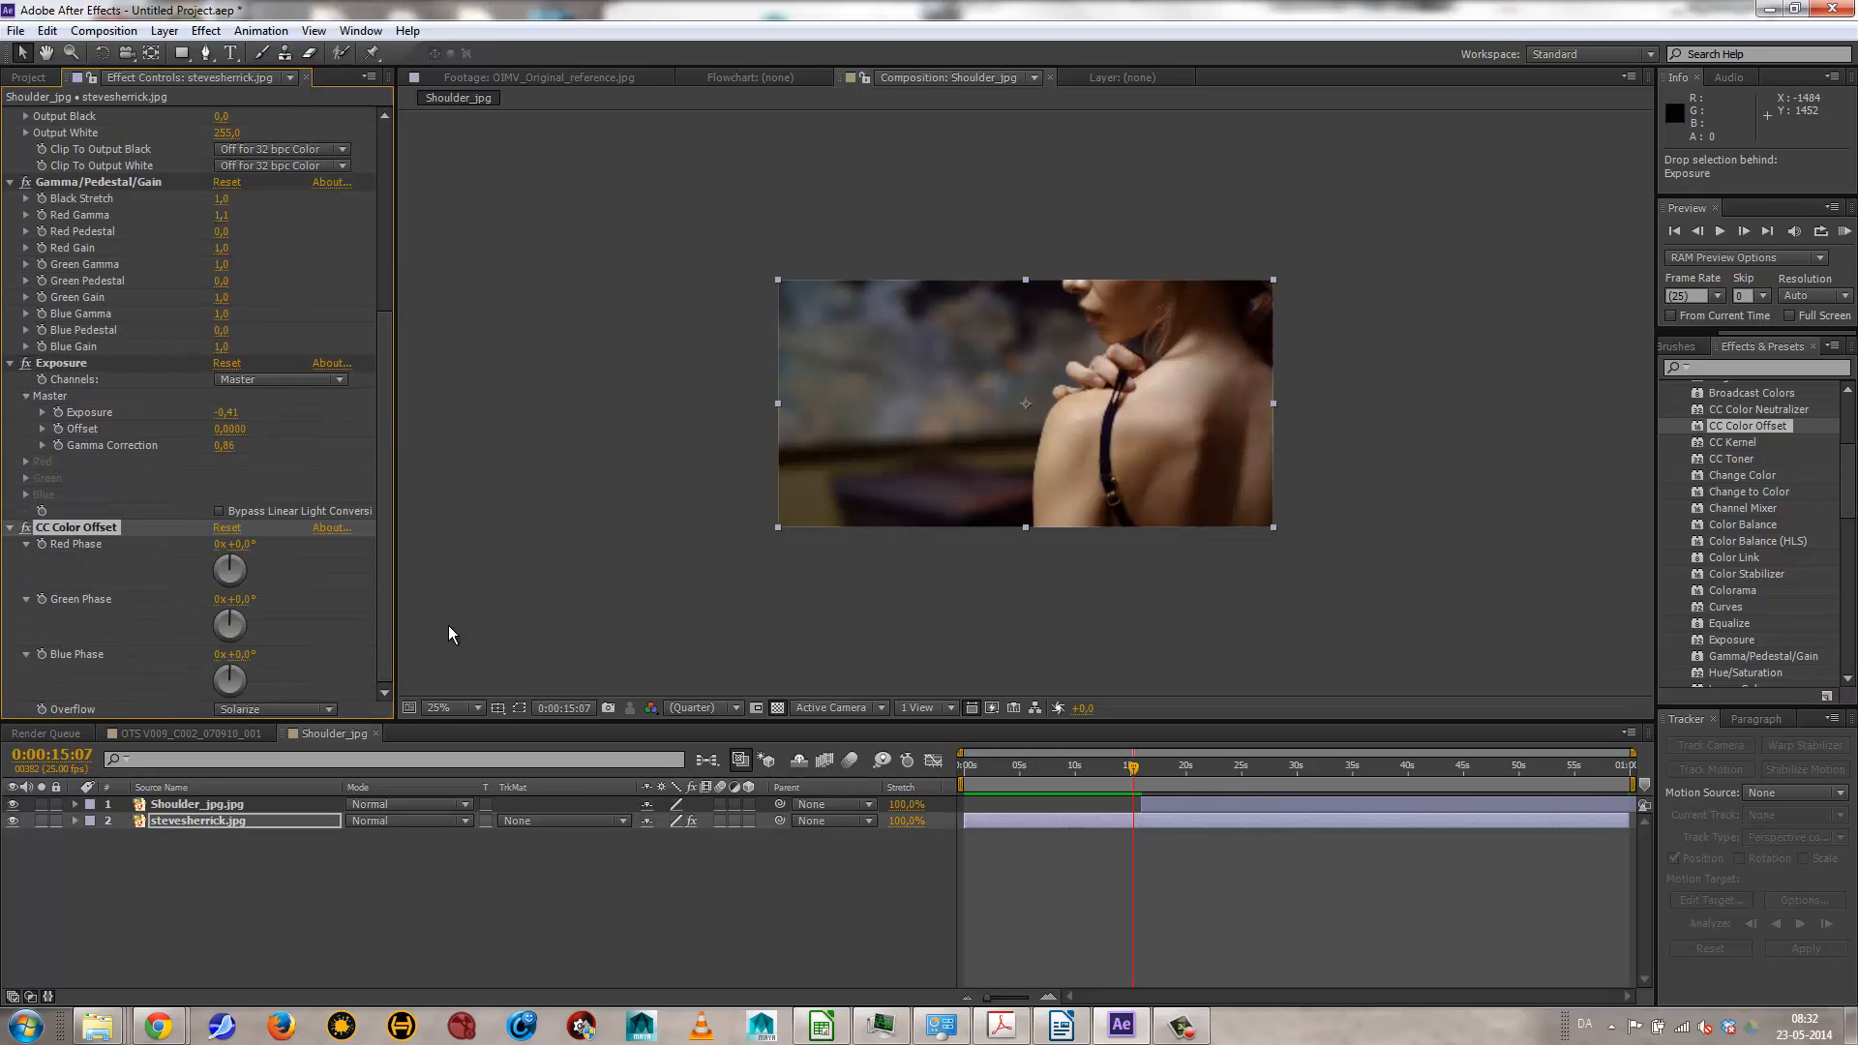
{"action": "mouse_move", "coordinate": [1118, 780]}
{"action": "left_mouse_down"}
{"action": "mouse_move", "coordinate": [1175, 772]}
{"action": "mouse_move", "coordinate": [1123, 770]}
{"action": "left_mouse_up"}
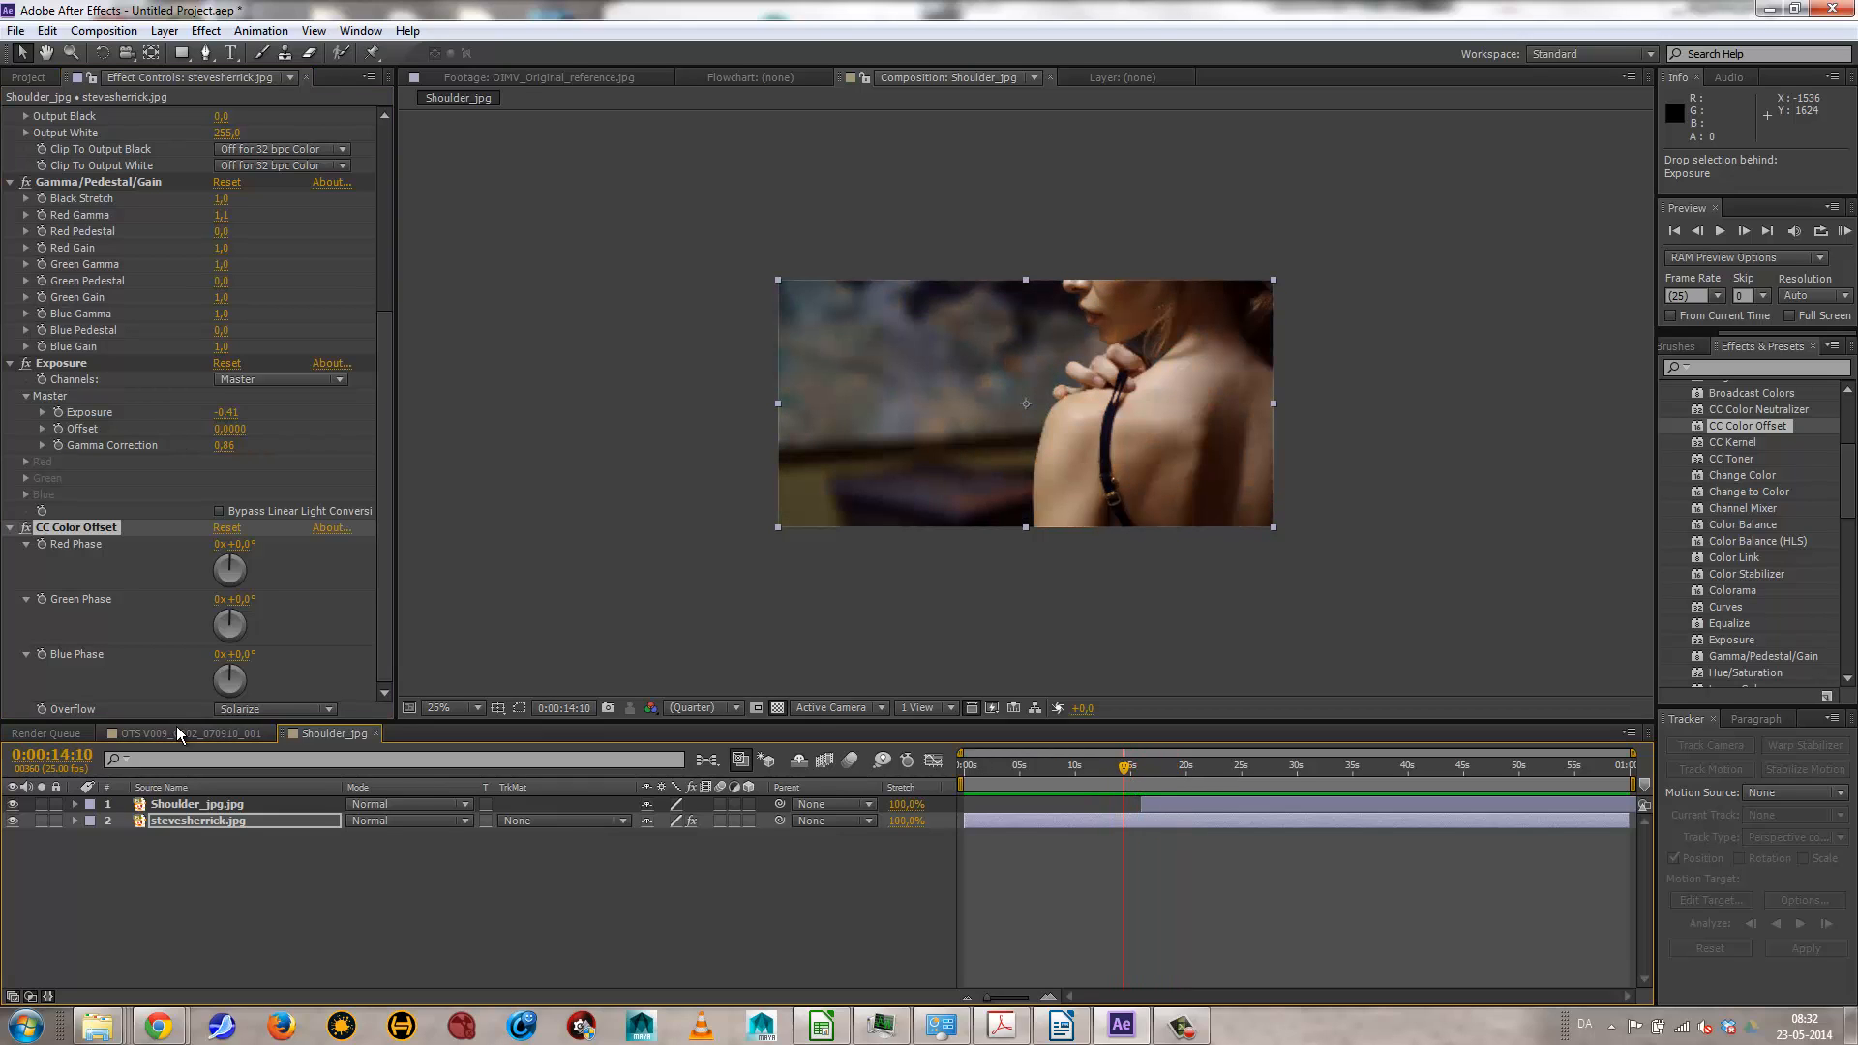
{"action": "left_click_drag", "start_coordinate": [228, 677], "coordinate": [232, 681]}
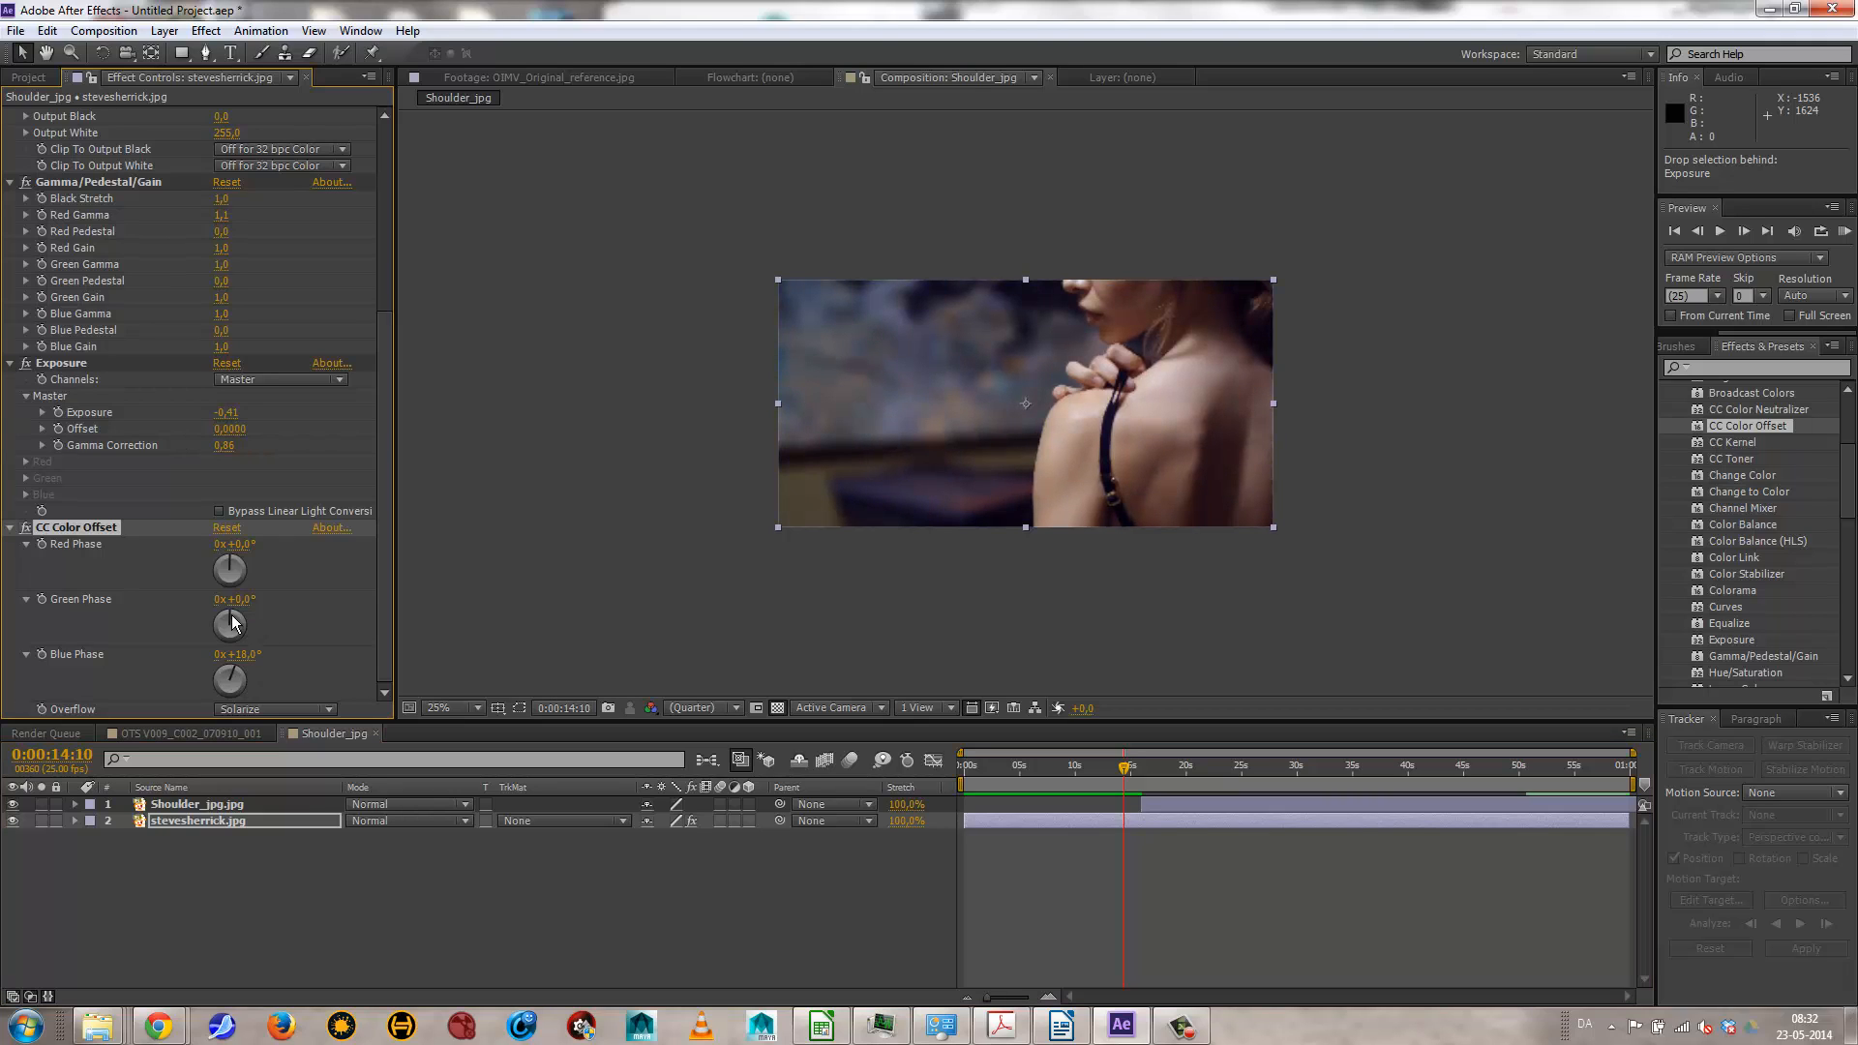
{"action": "left_click_drag", "start_coordinate": [231, 625], "coordinate": [233, 626]}
{"action": "mouse_move", "coordinate": [1138, 777]}
{"action": "left_mouse_down"}
{"action": "mouse_move", "coordinate": [1174, 770]}
{"action": "mouse_move", "coordinate": [1115, 769]}
{"action": "left_mouse_up"}
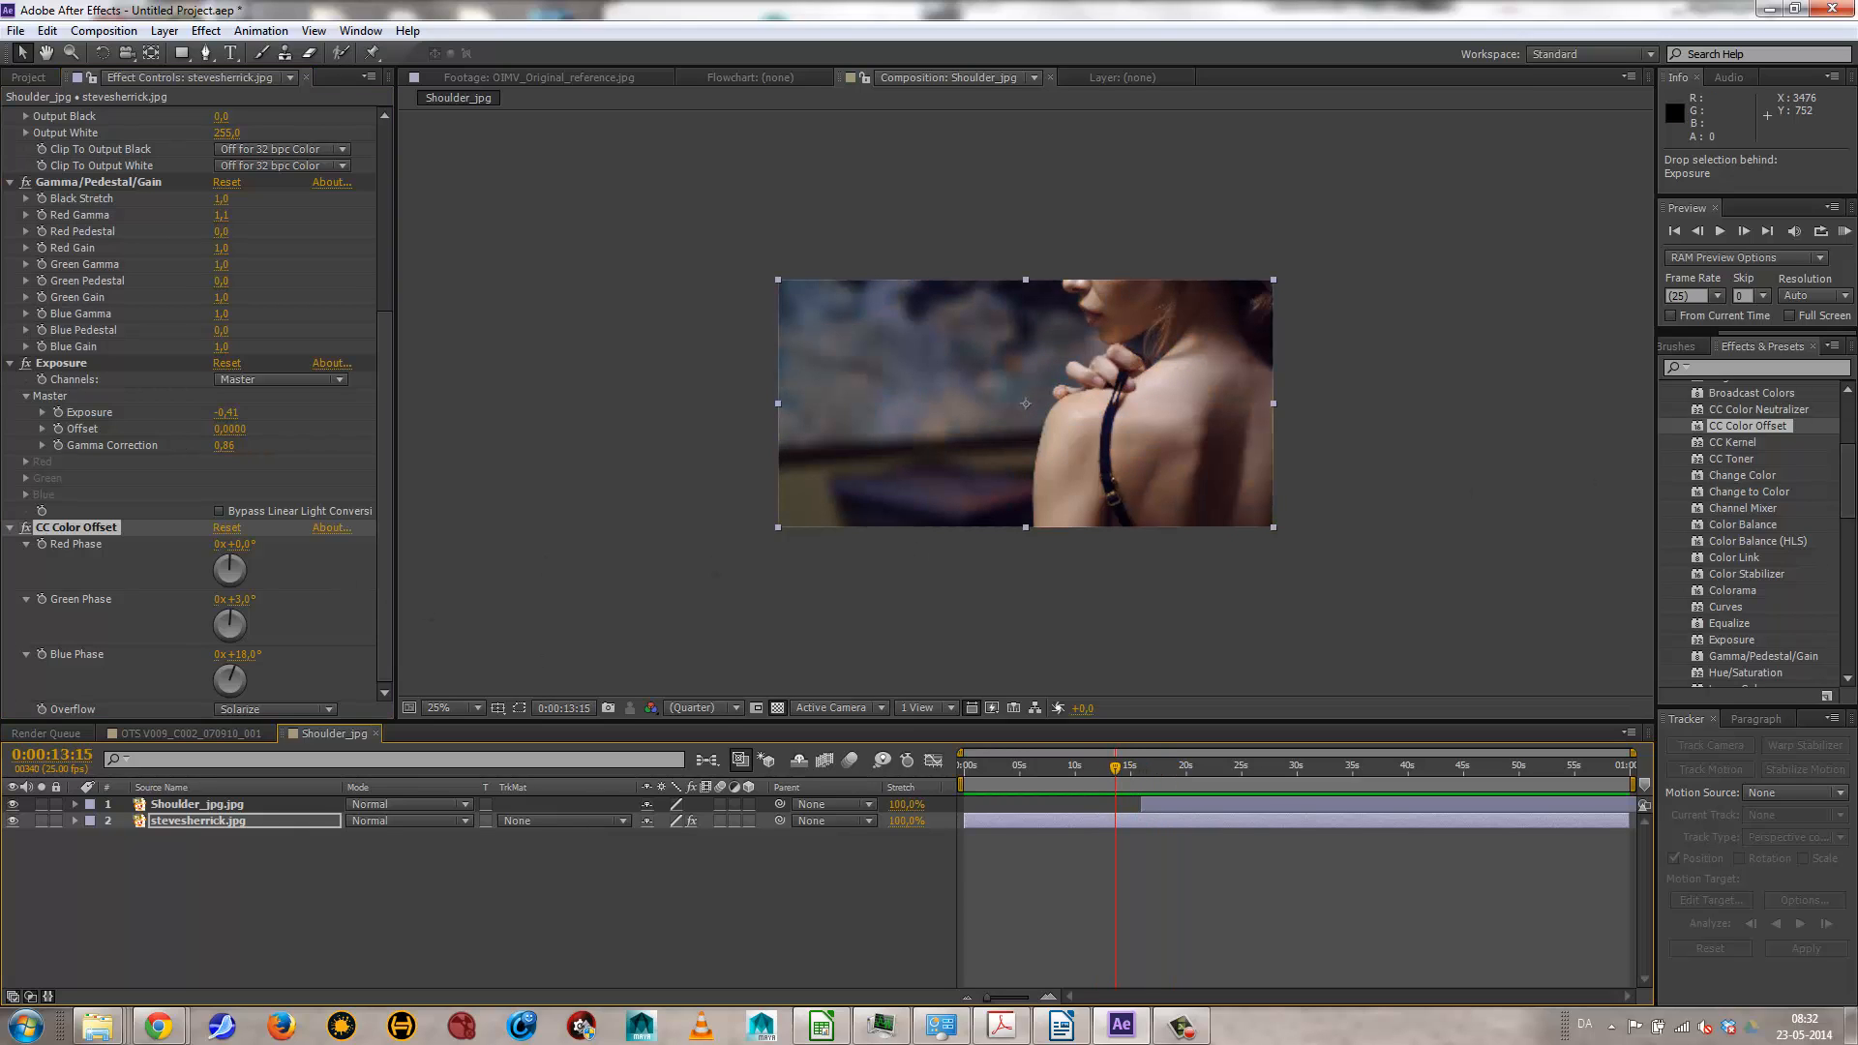
Step: Open the OTS V009_C002_070910_001 composition and locate SA Color Finesse 3 among the Synthetic Aperture effects
{"action": "left_click", "coordinate": [1850, 527]}
{"action": "left_click_drag", "start_coordinate": [1849, 521], "coordinate": [1849, 522]}
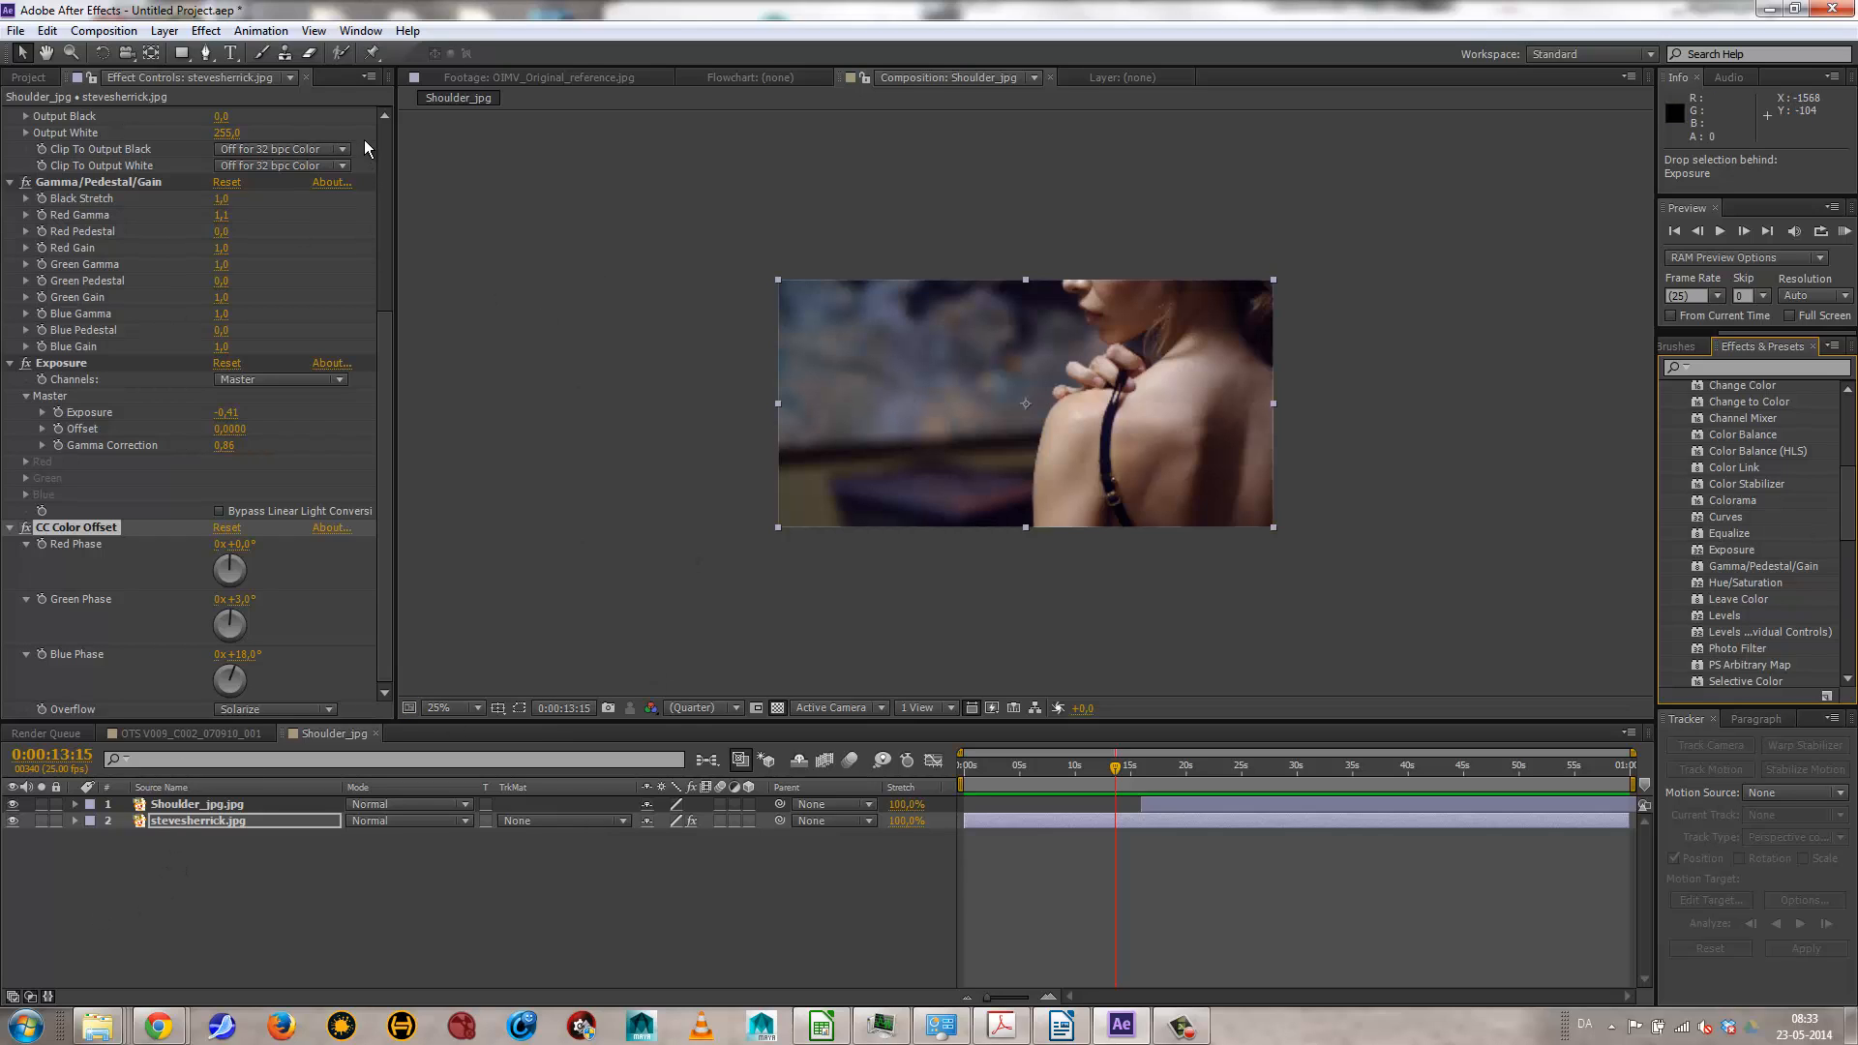
{"action": "left_click", "coordinate": [29, 78]}
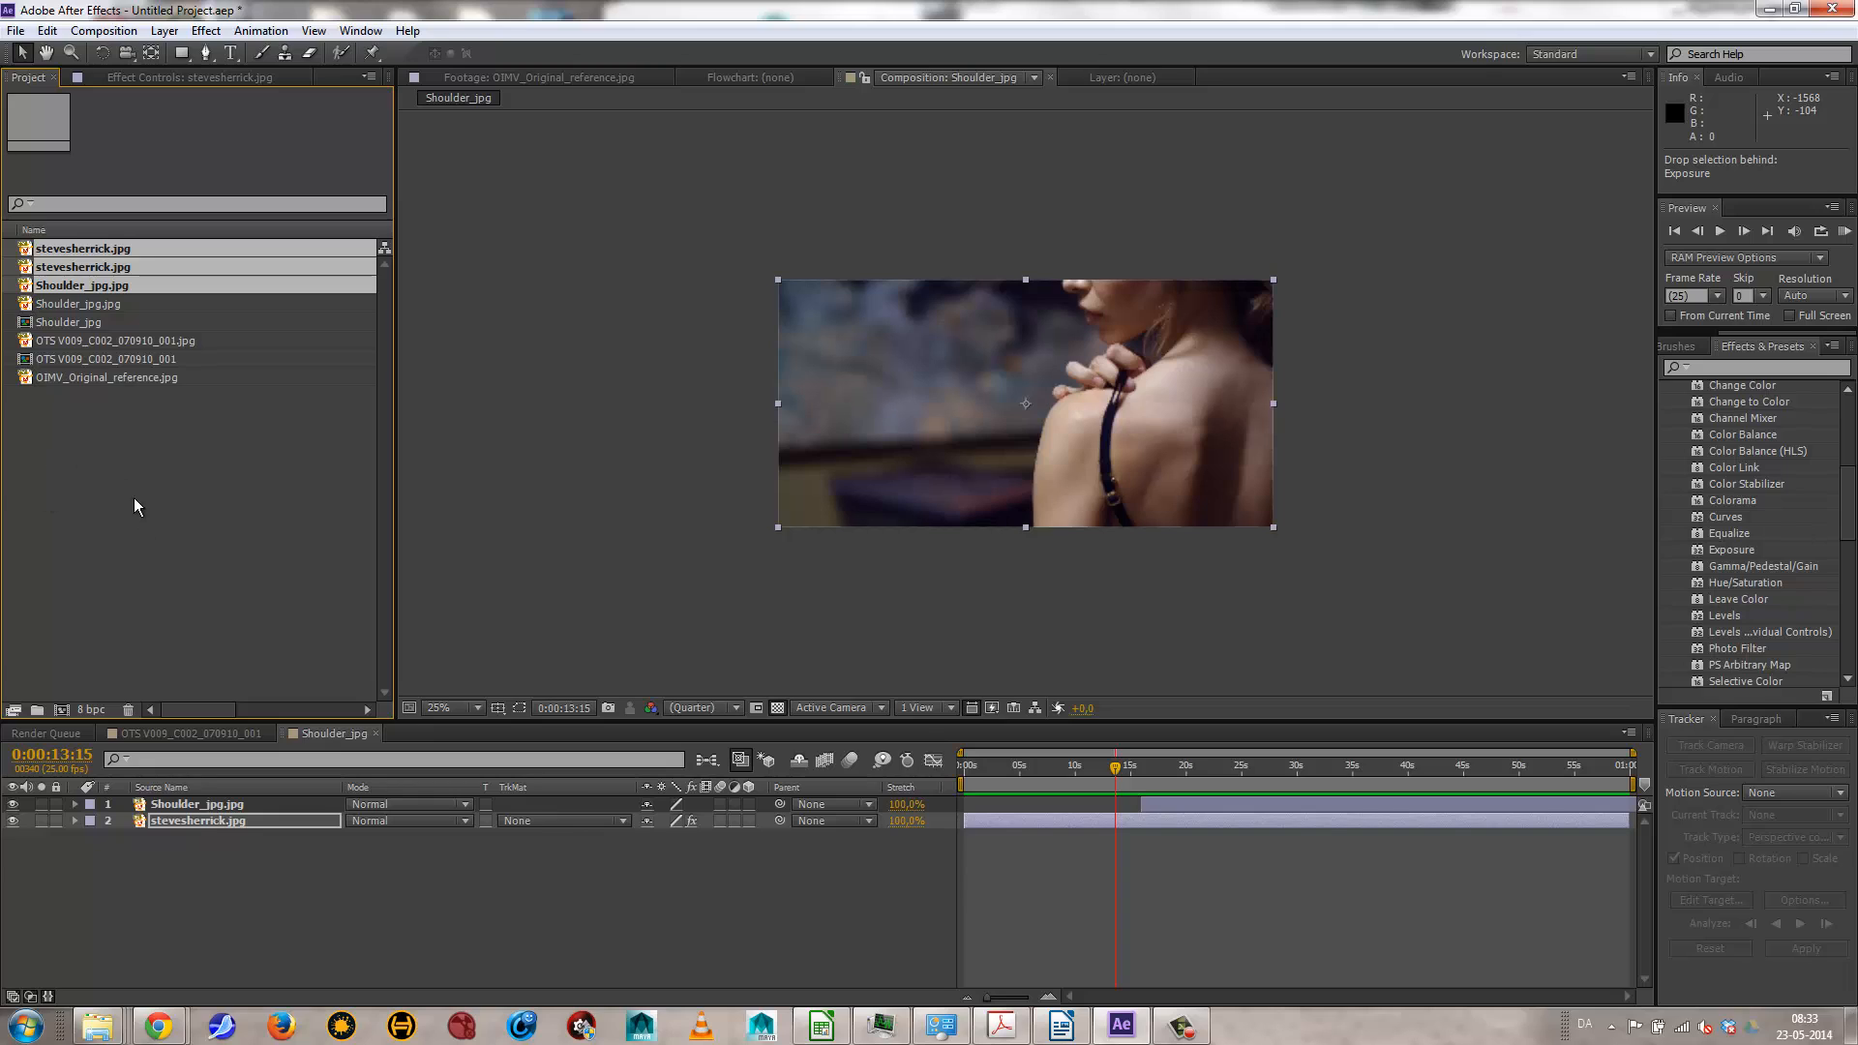
{"action": "left_click", "coordinate": [205, 733]}
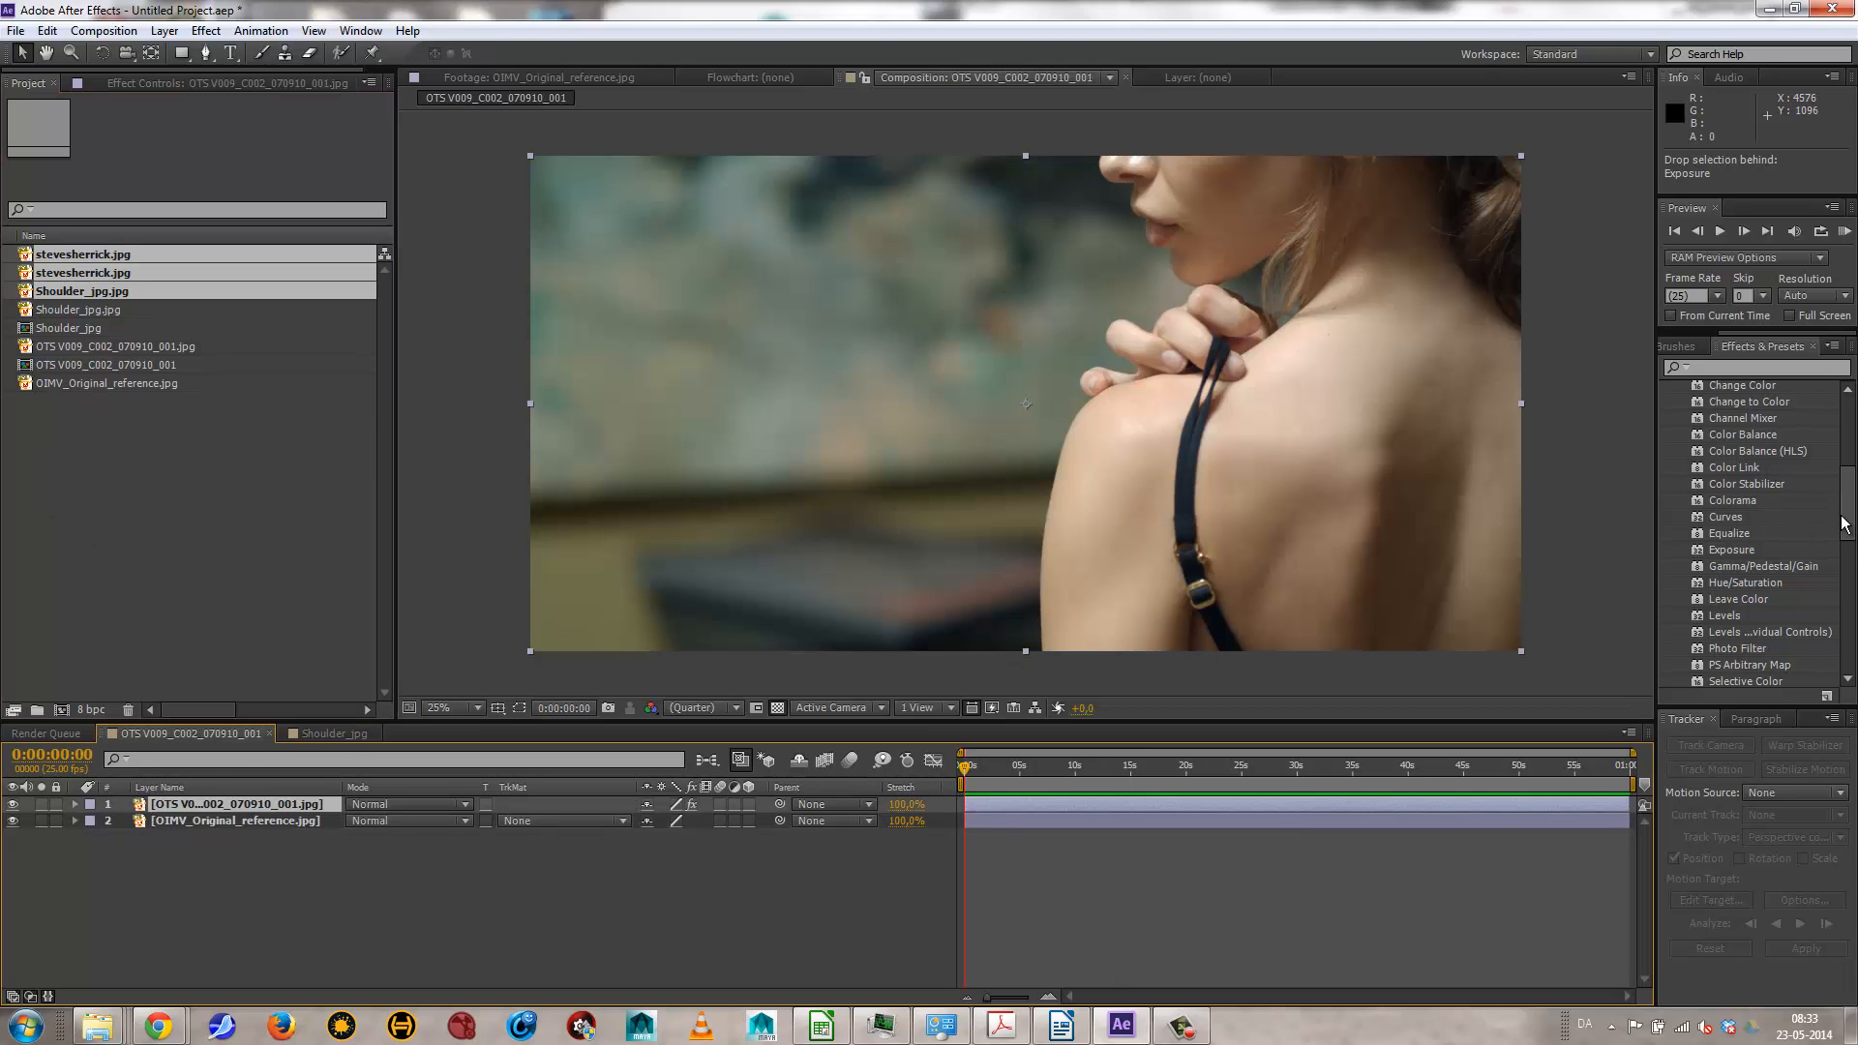
{"action": "left_click_drag", "start_coordinate": [1849, 505], "coordinate": [1857, 639]}
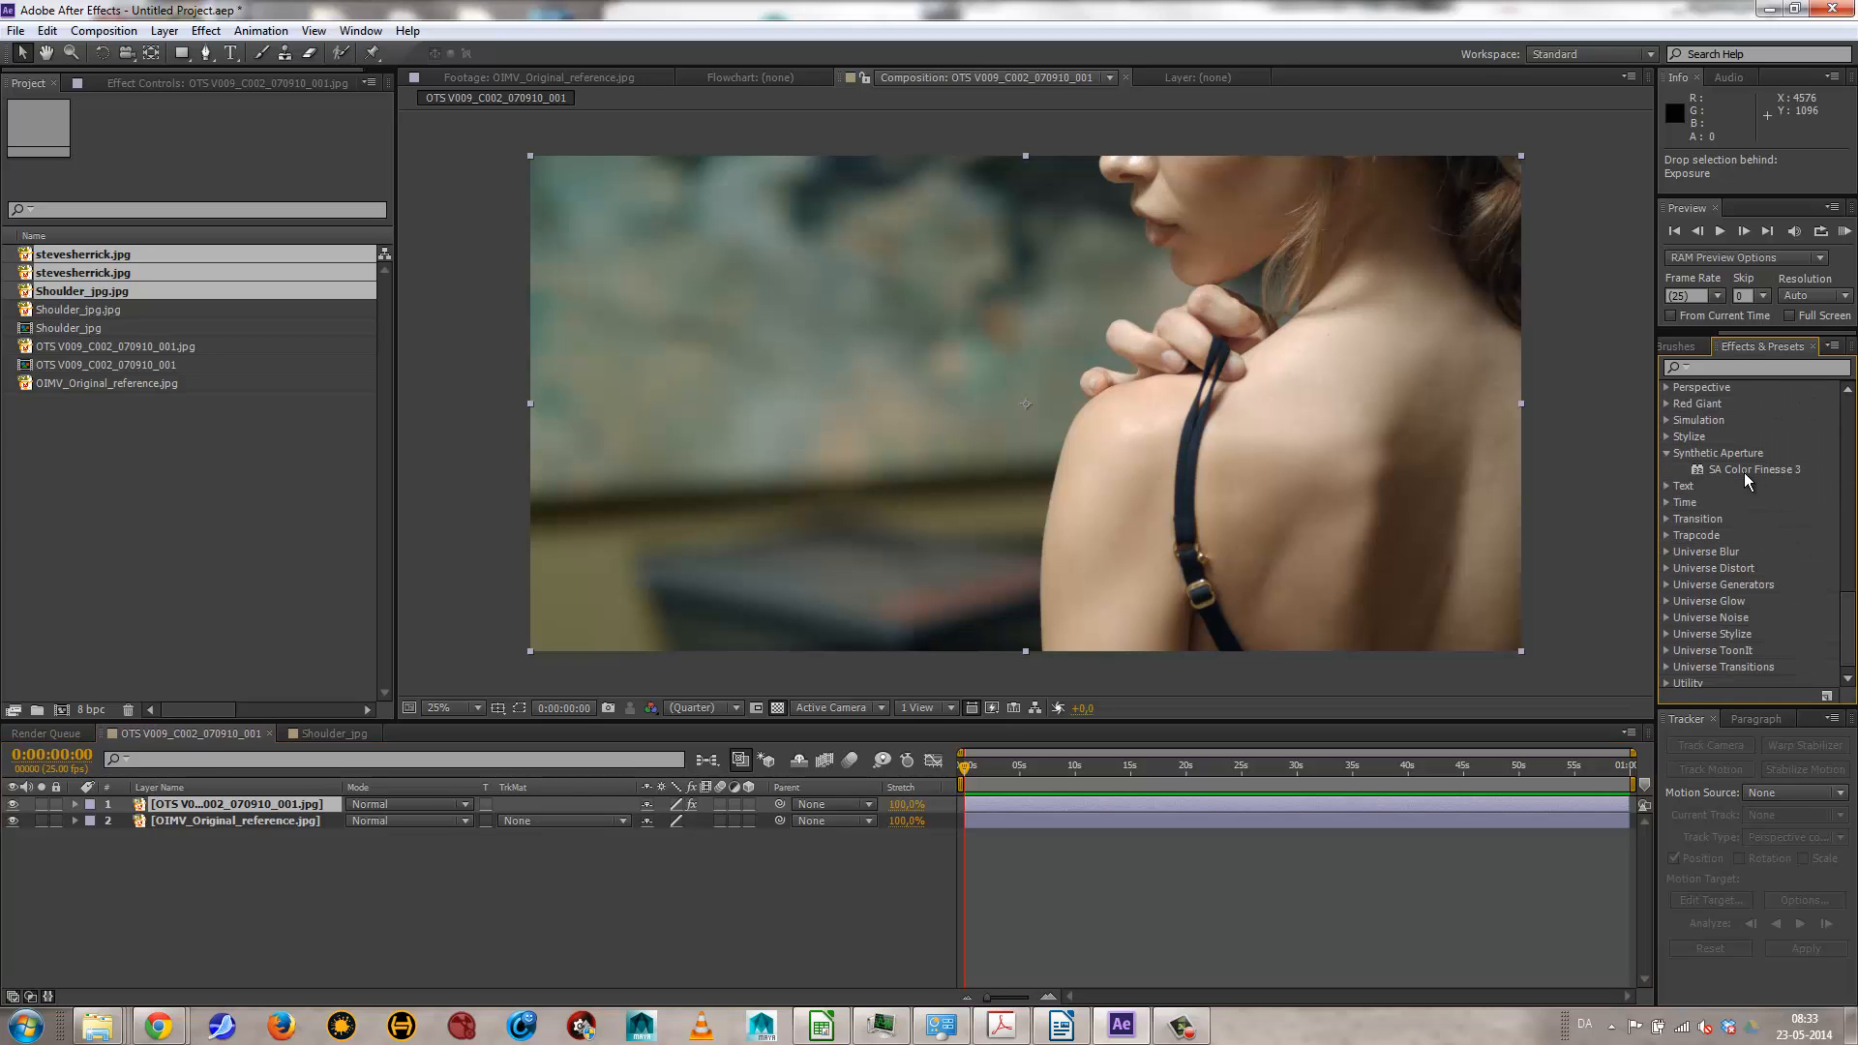
{"action": "left_click_drag", "start_coordinate": [1744, 473], "coordinate": [747, 820]}
{"action": "left_click_drag", "start_coordinate": [291, 816], "coordinate": [207, 821]}
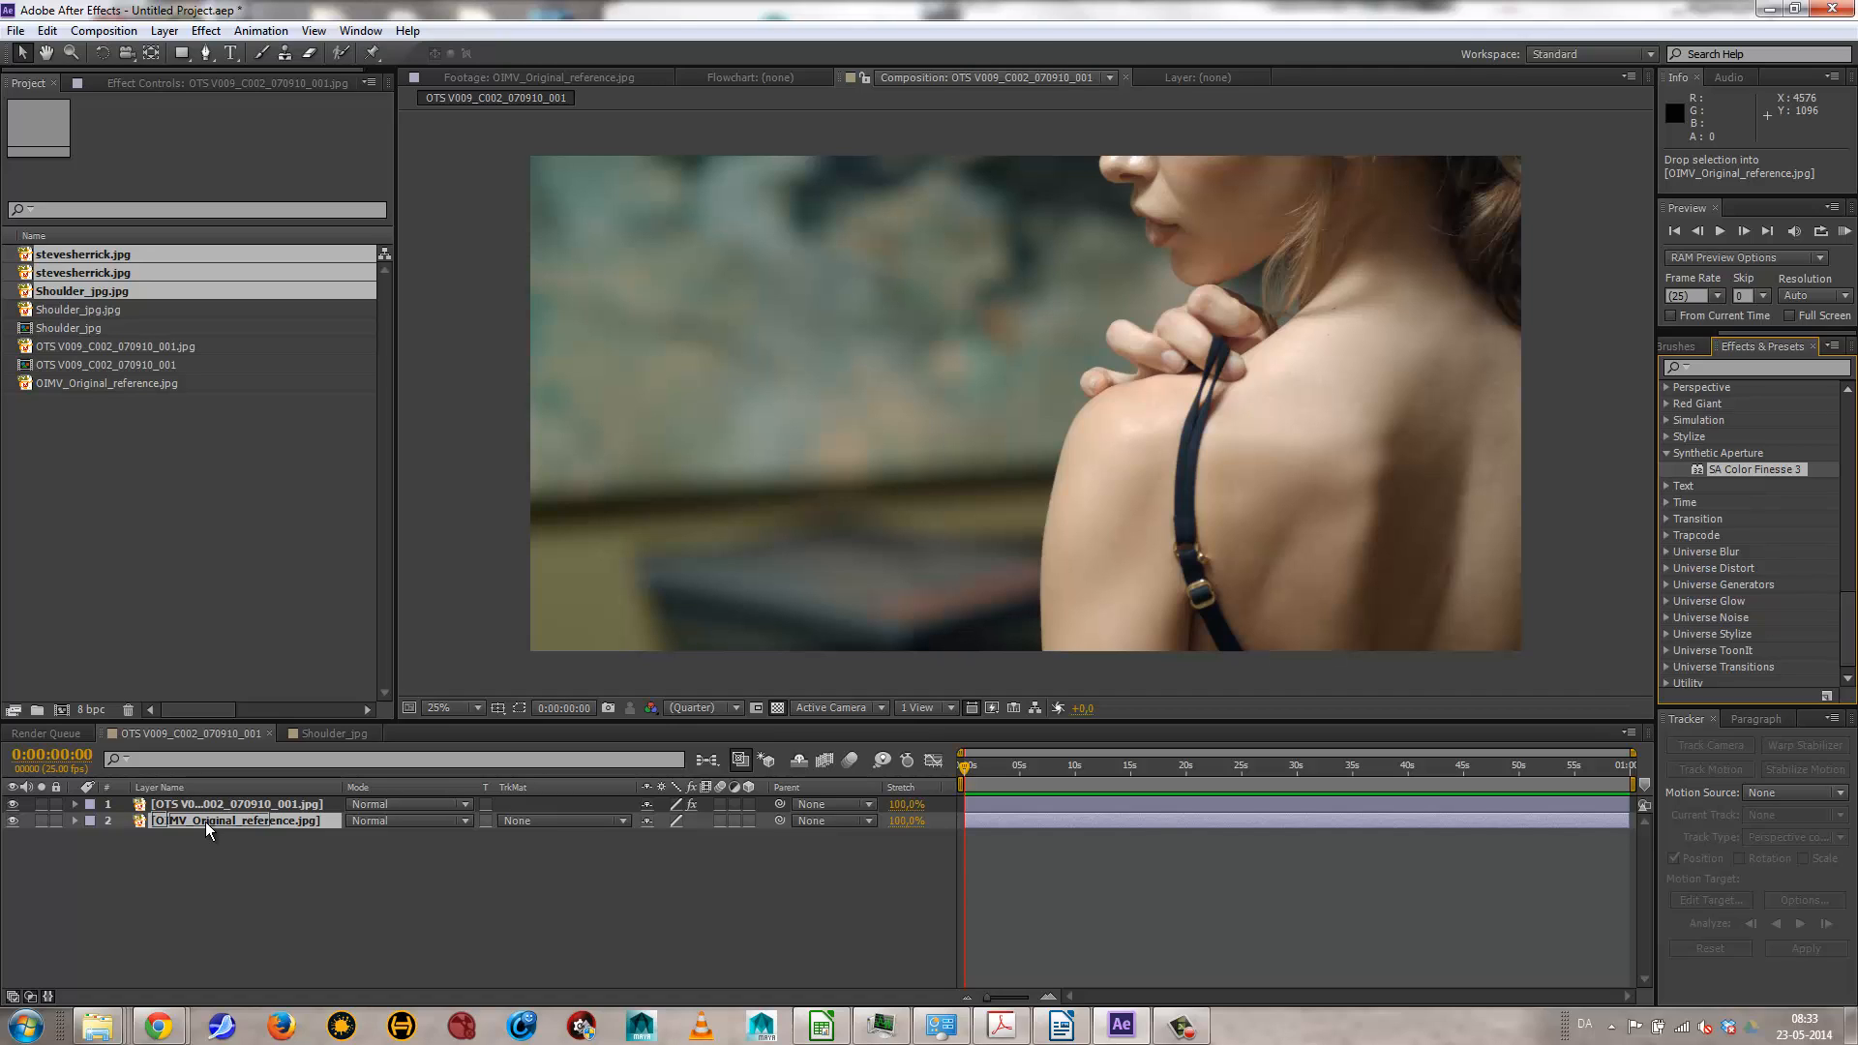
{"action": "left_click_drag", "start_coordinate": [205, 821], "coordinate": [205, 821]}
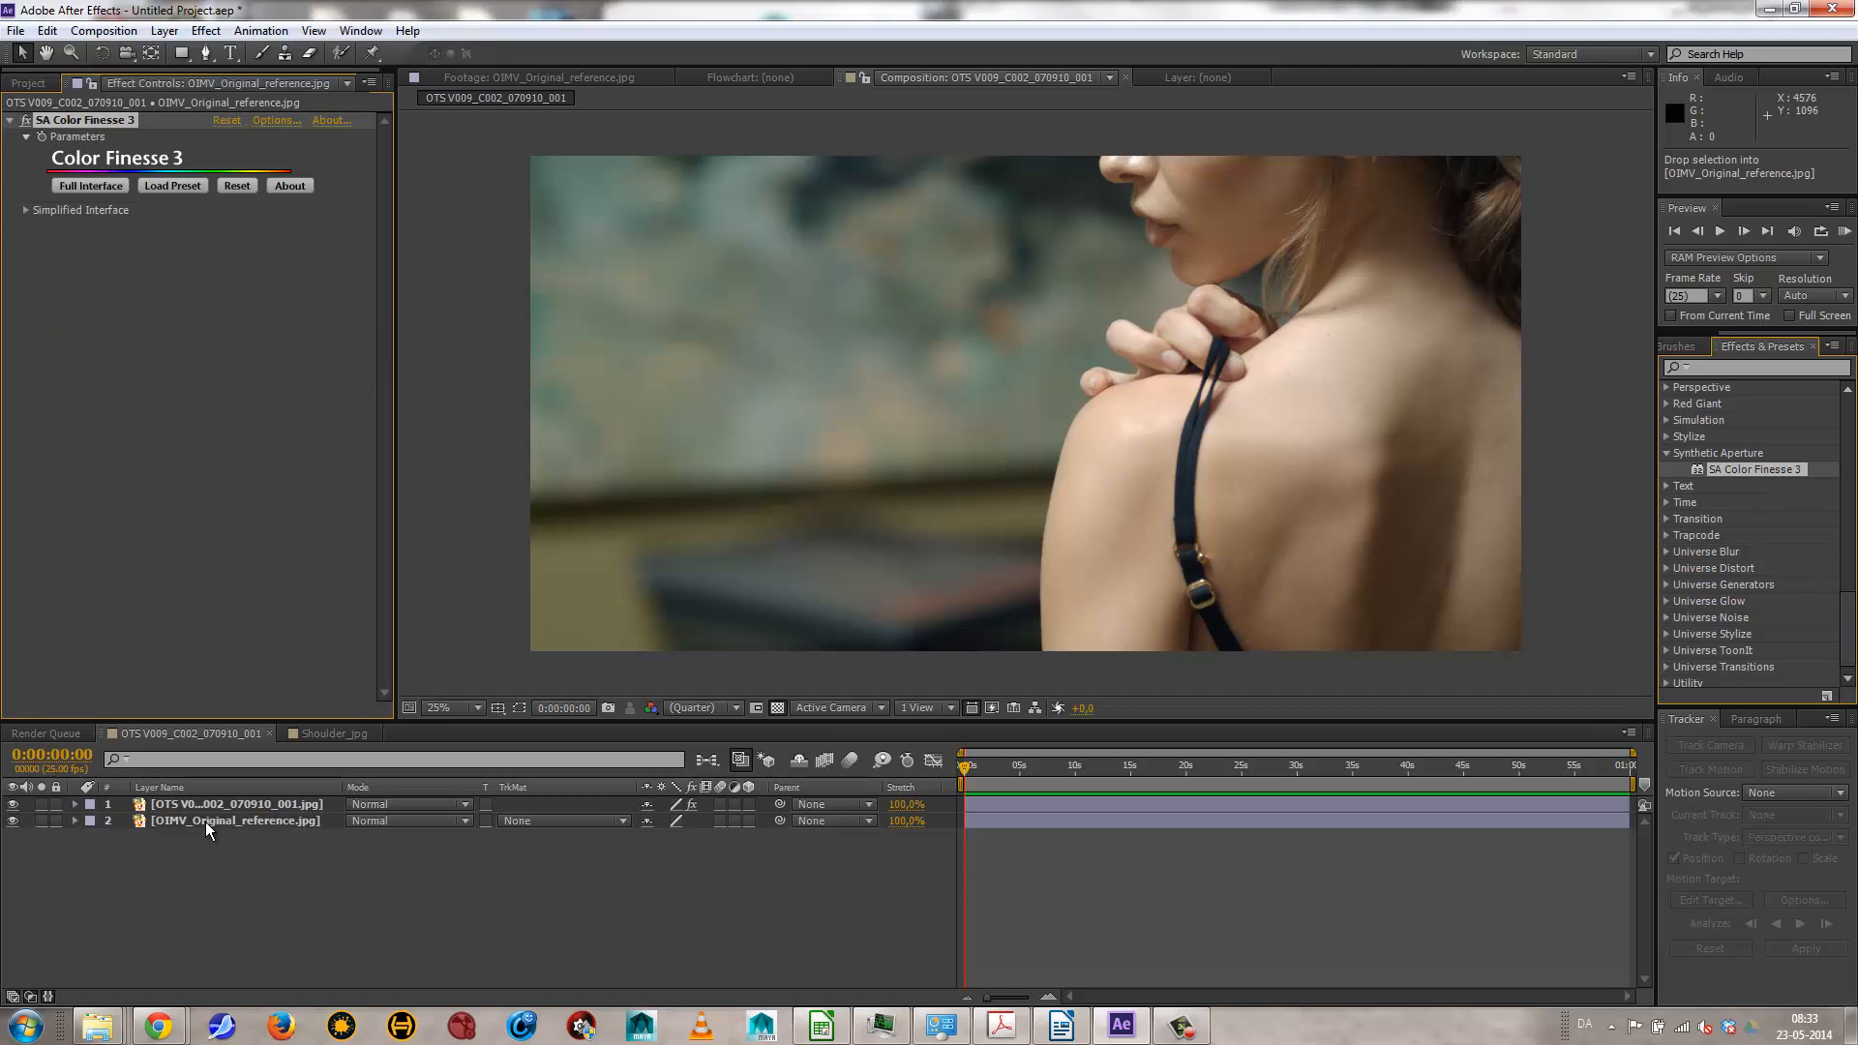
{"action": "left_click", "coordinate": [12, 805]}
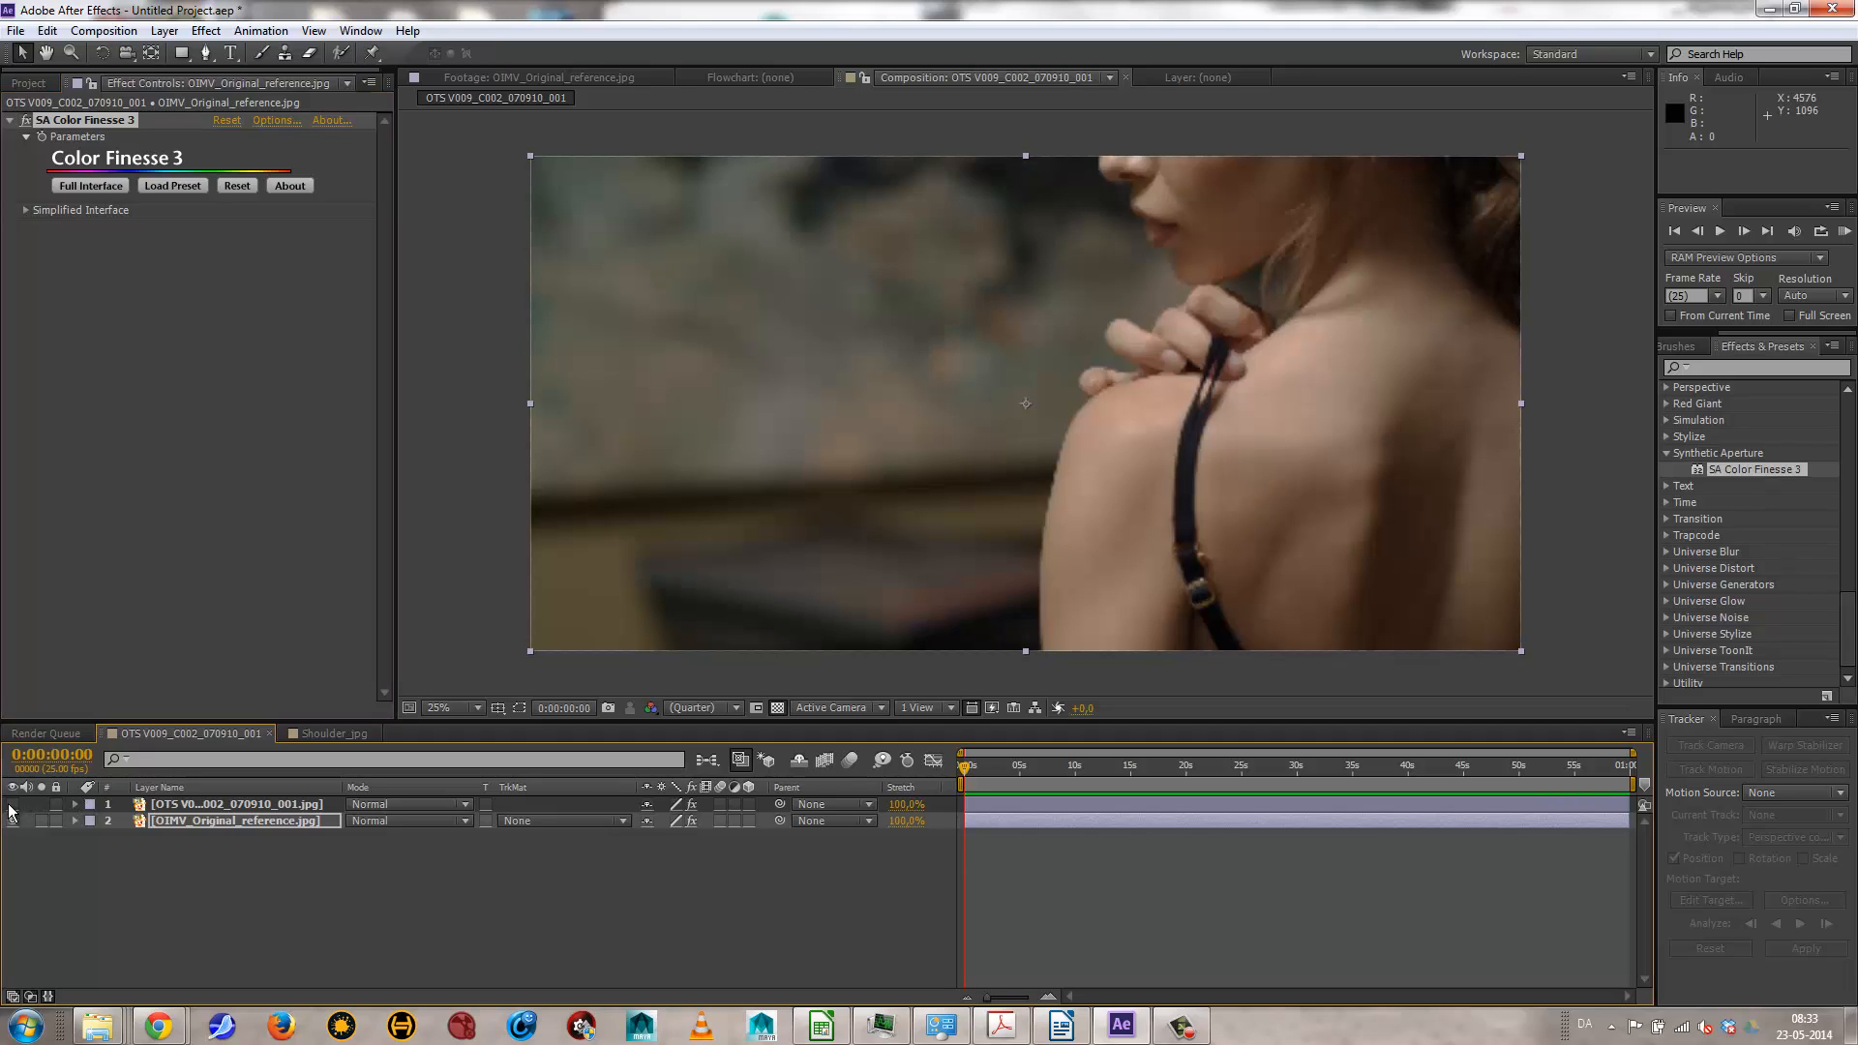
{"action": "key", "text": "ctrl+z"}
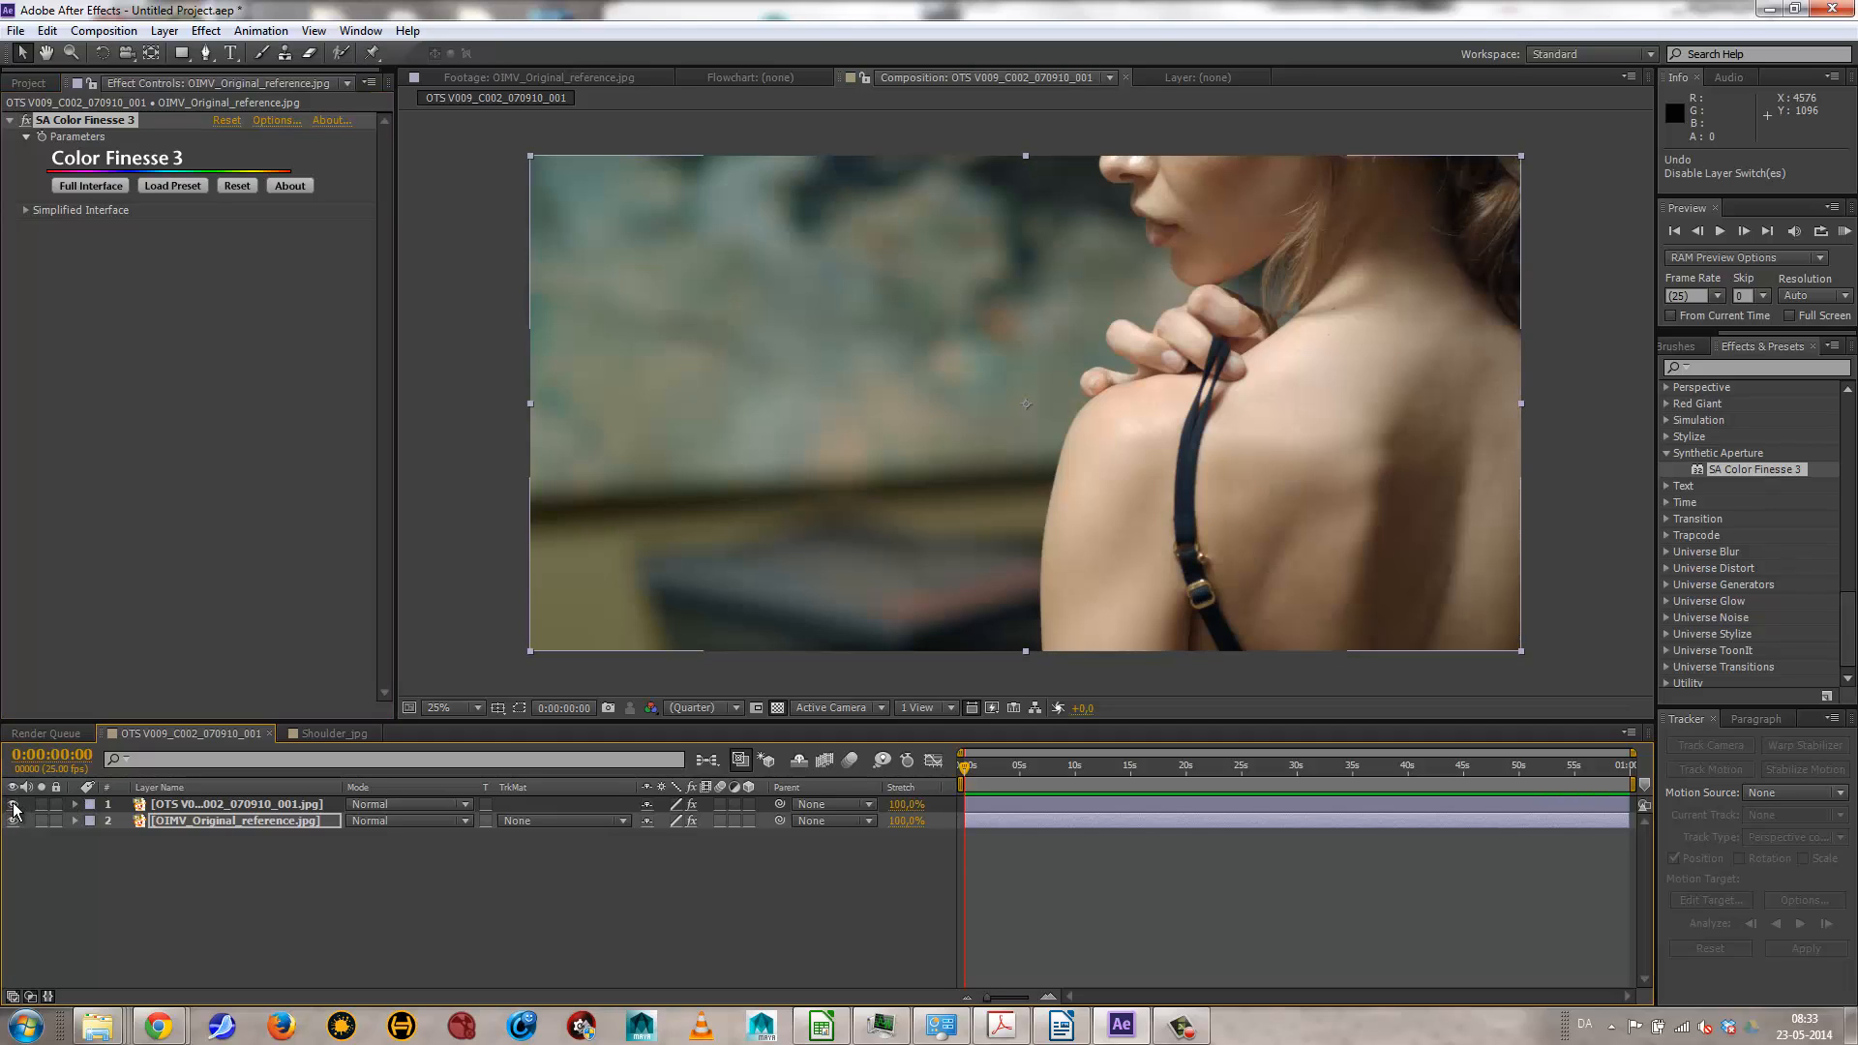
{"action": "key", "text": "ctrl+z"}
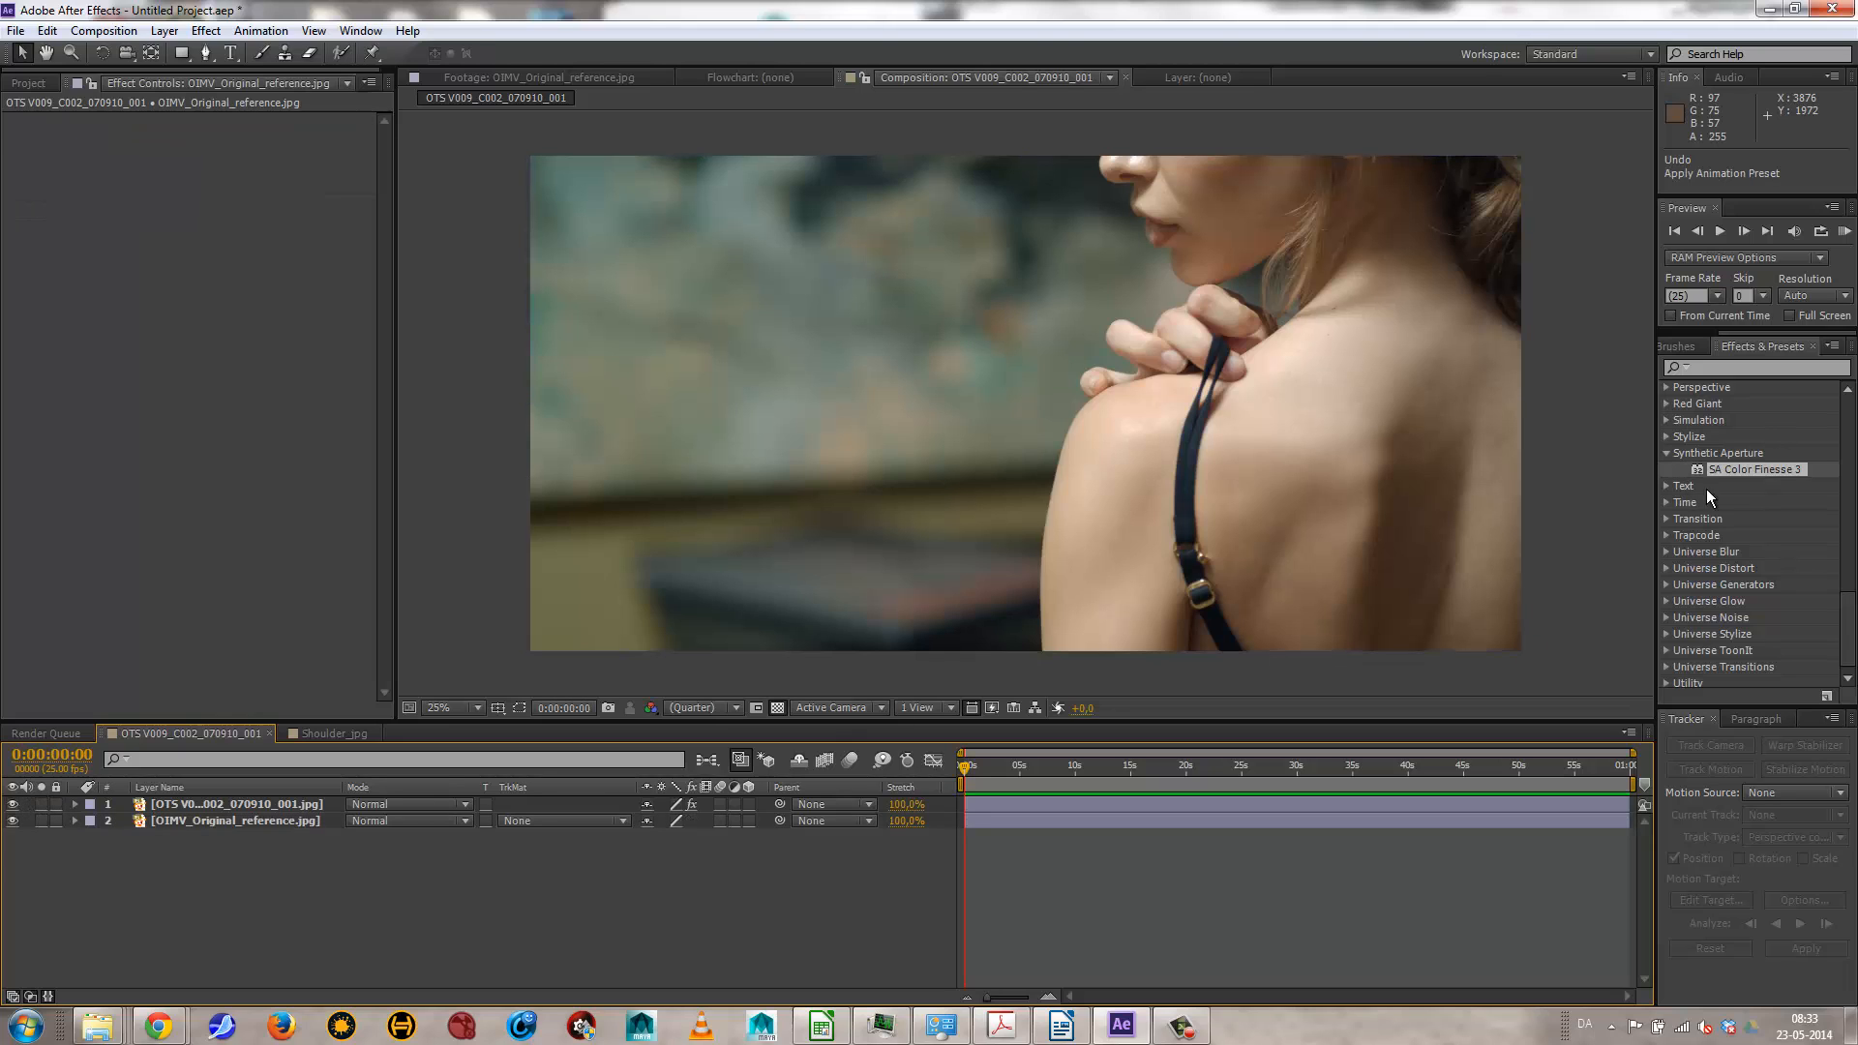
Step: Apply SA Color Finesse 3 to the OTS V009_C002_070910_001.jpg layer and delete its Levels effect
{"action": "left_click_drag", "start_coordinate": [1730, 470], "coordinate": [1125, 511]}
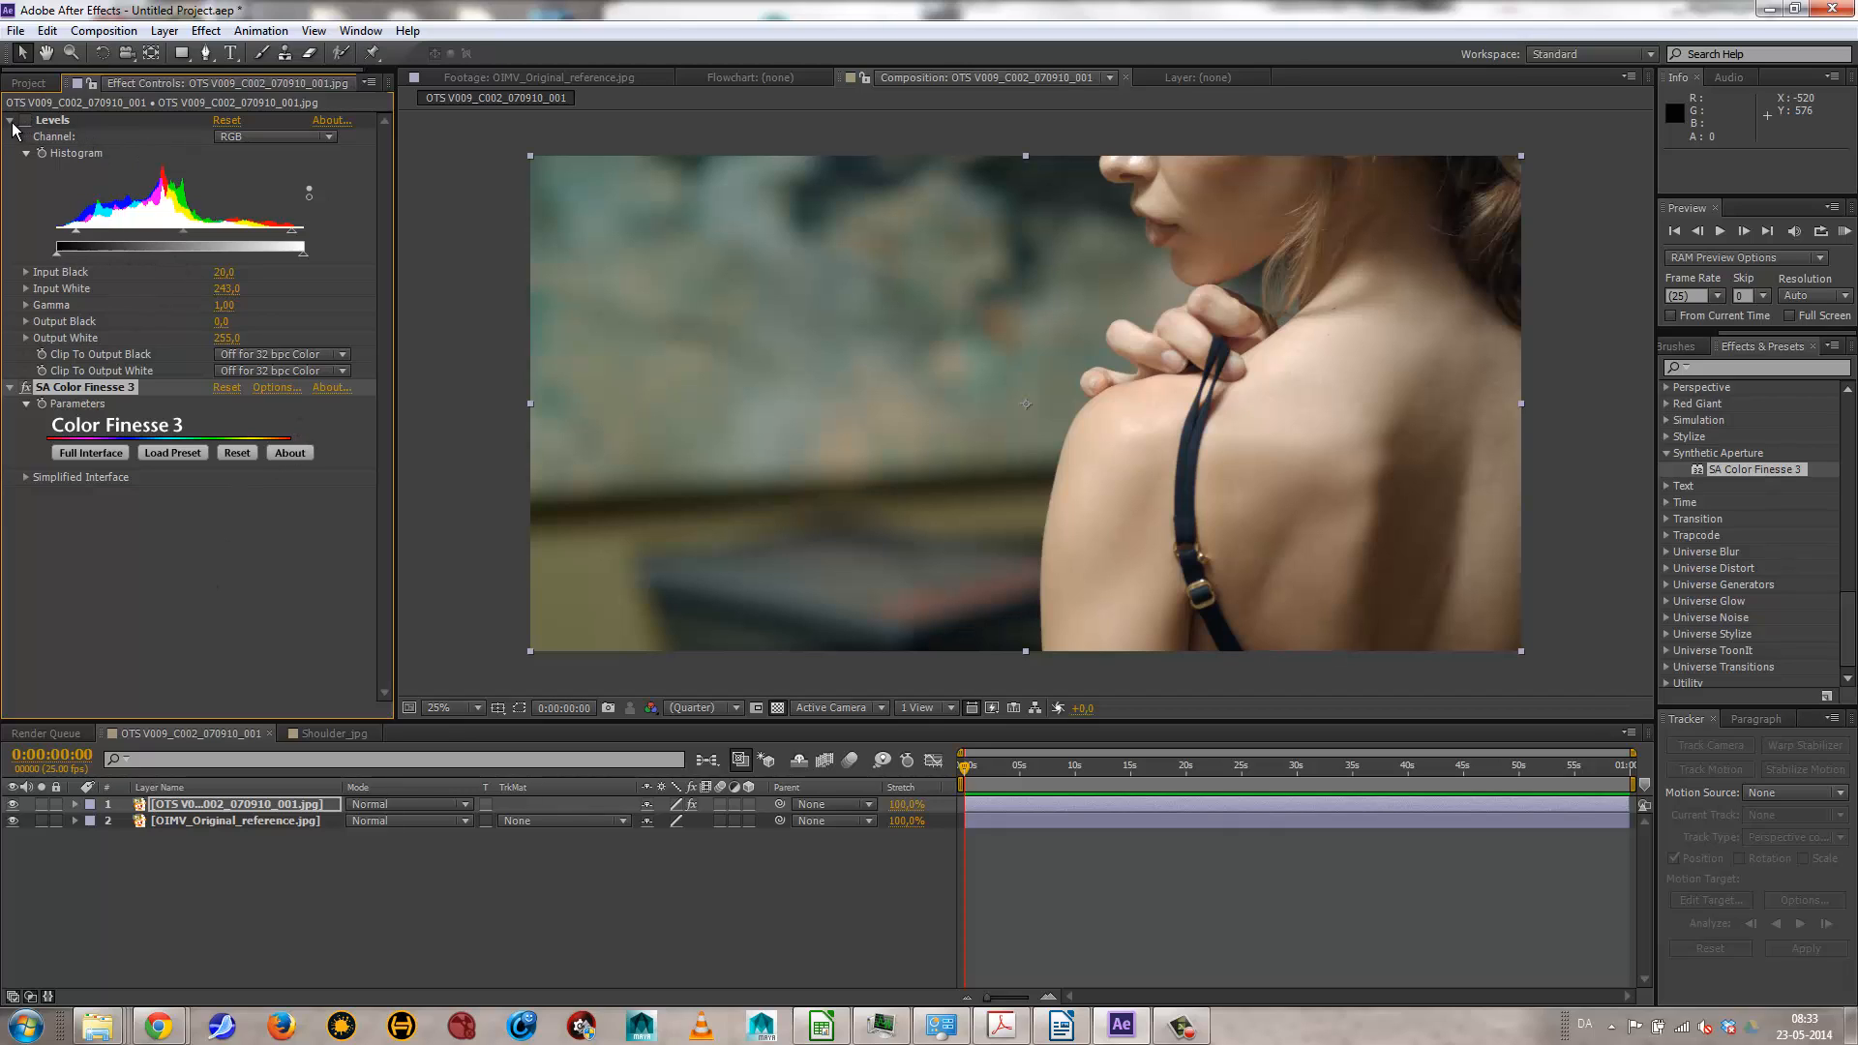
{"action": "left_click", "coordinate": [89, 122]}
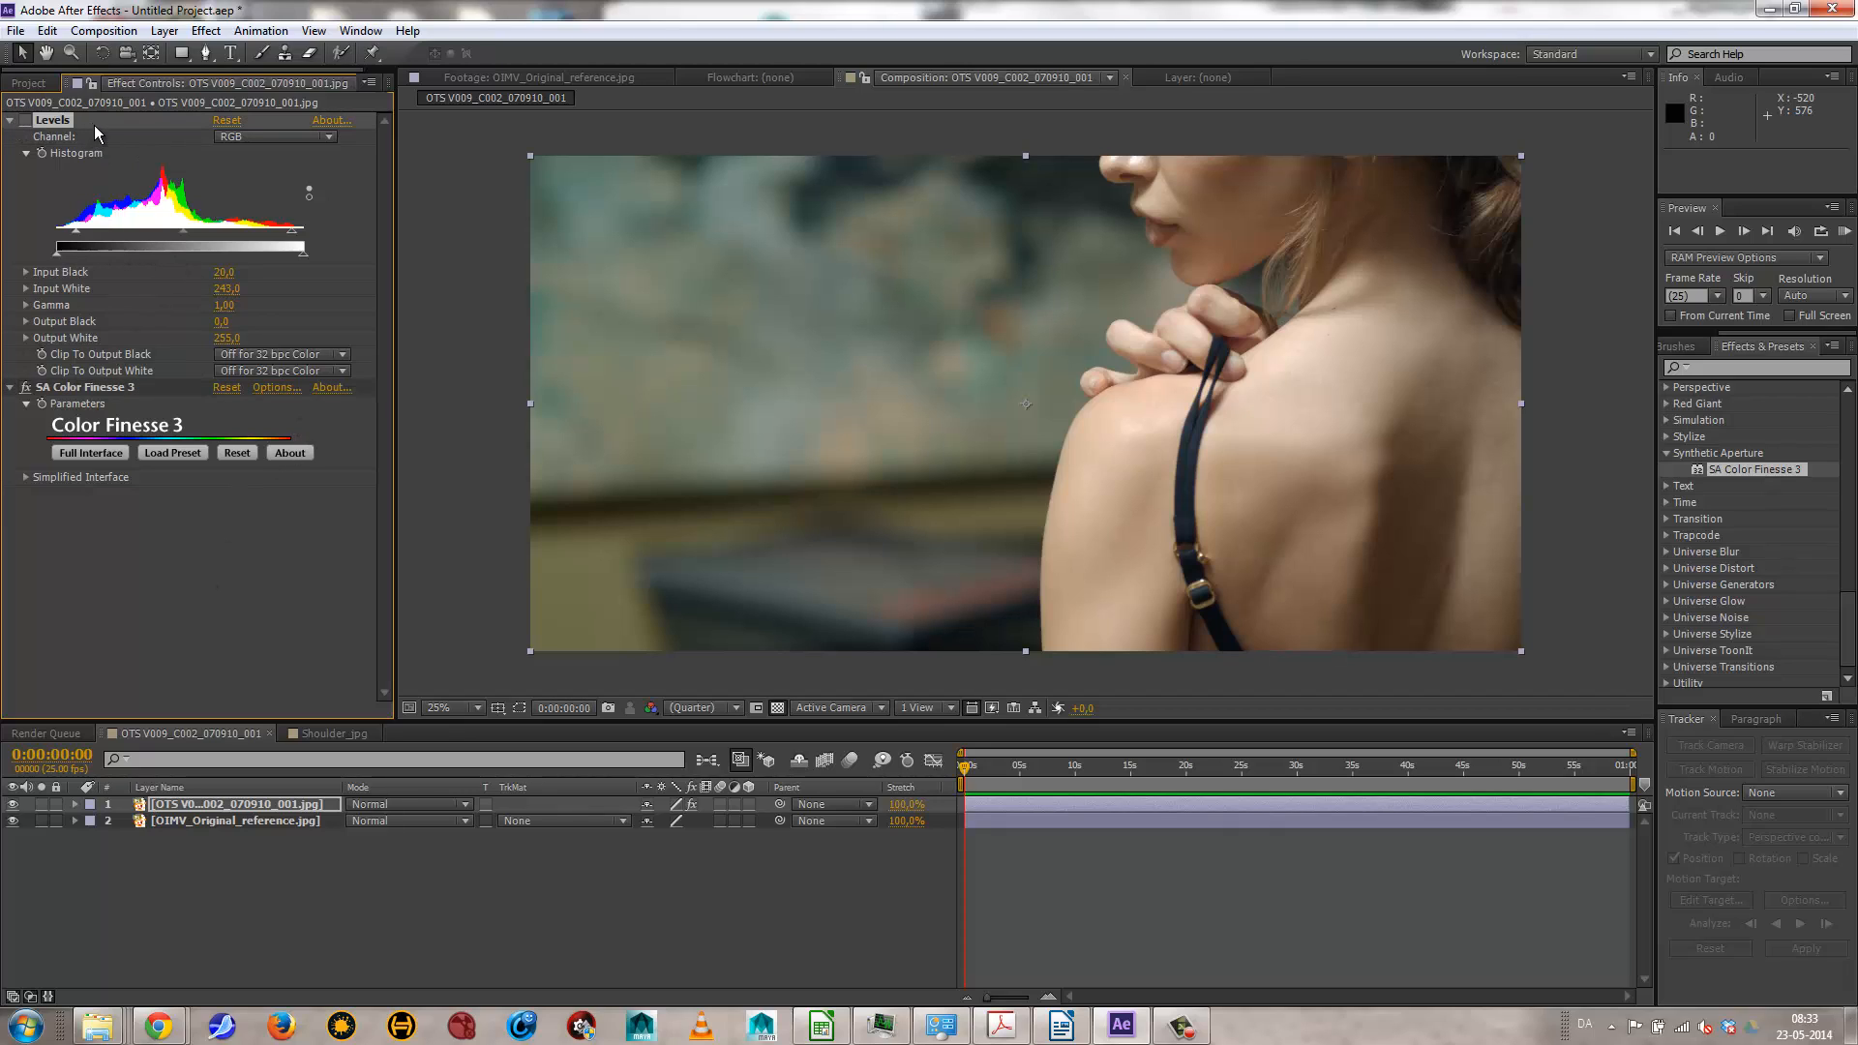
{"action": "key", "text": "Delete"}
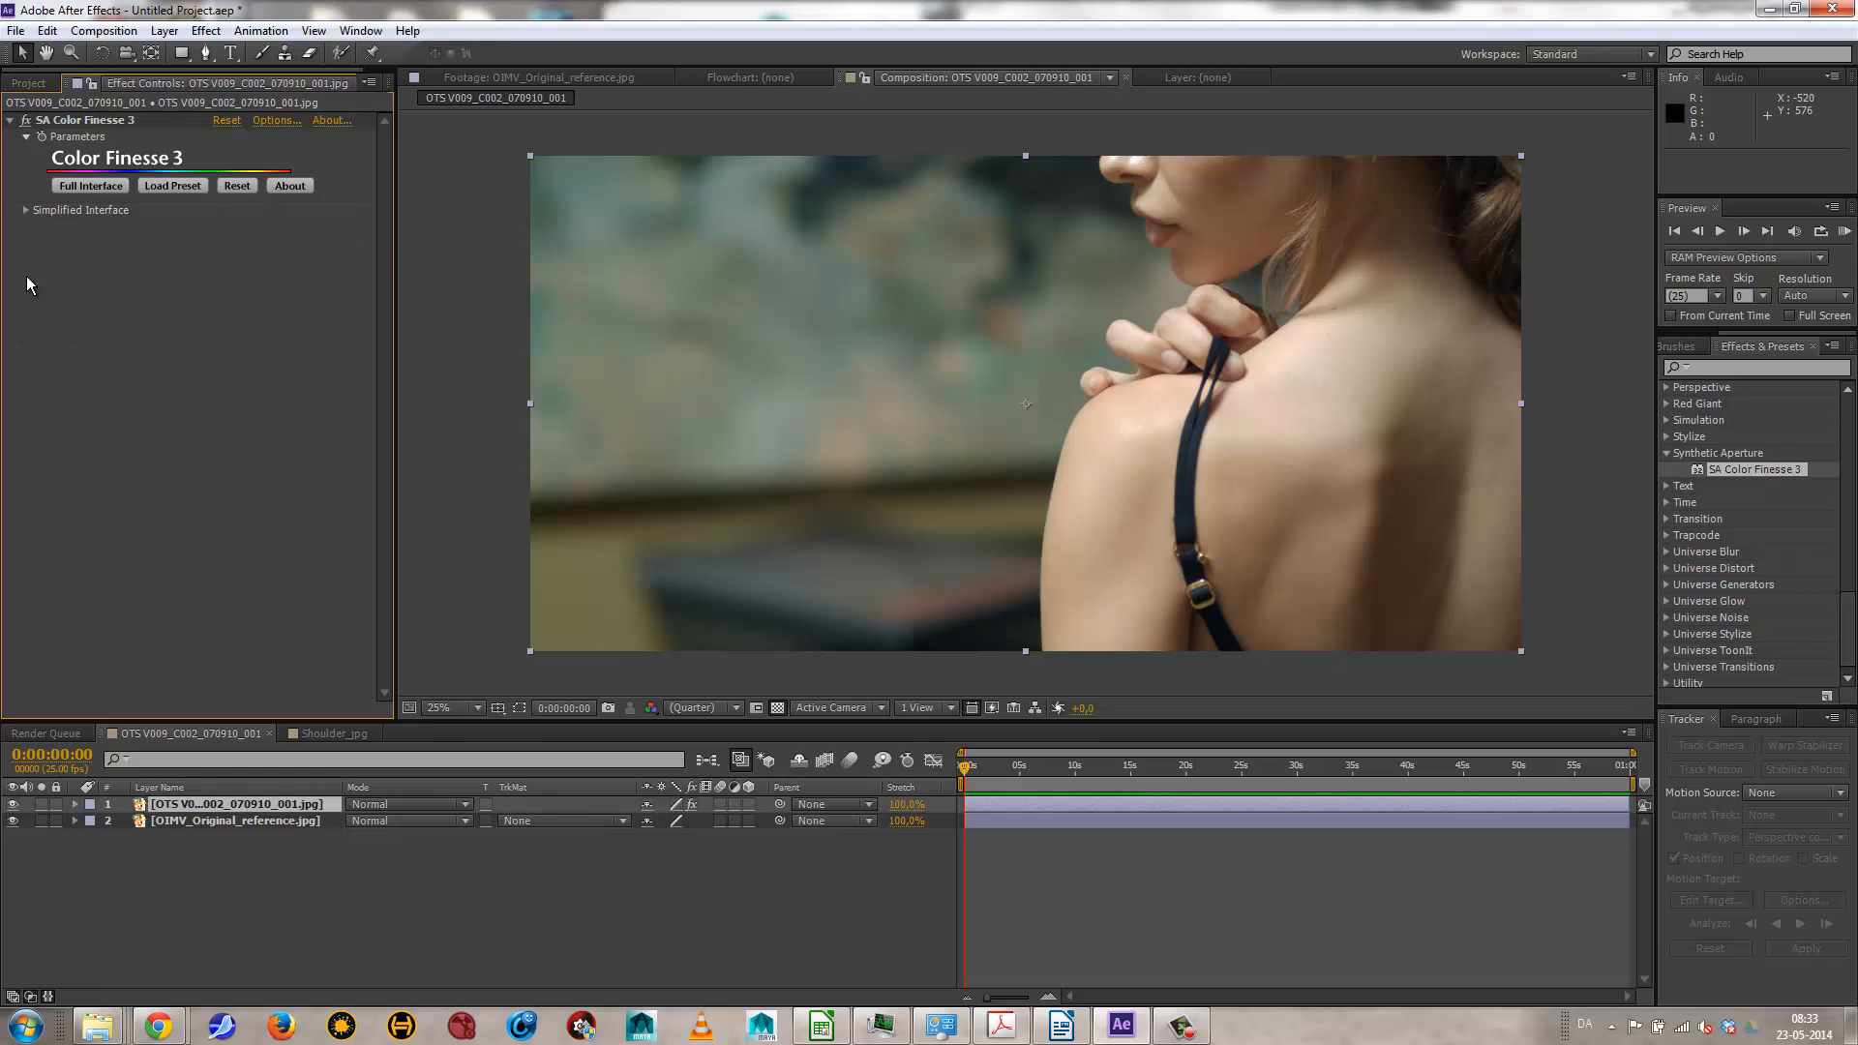
Step: In the Simplified Interface, shift the Master and Shadows hue offsets toward violet and Highlights toward orange, and bend the Master curve's middle downward
{"action": "left_click", "coordinate": [25, 209]}
{"action": "left_click_drag", "start_coordinate": [397, 329], "coordinate": [515, 329]}
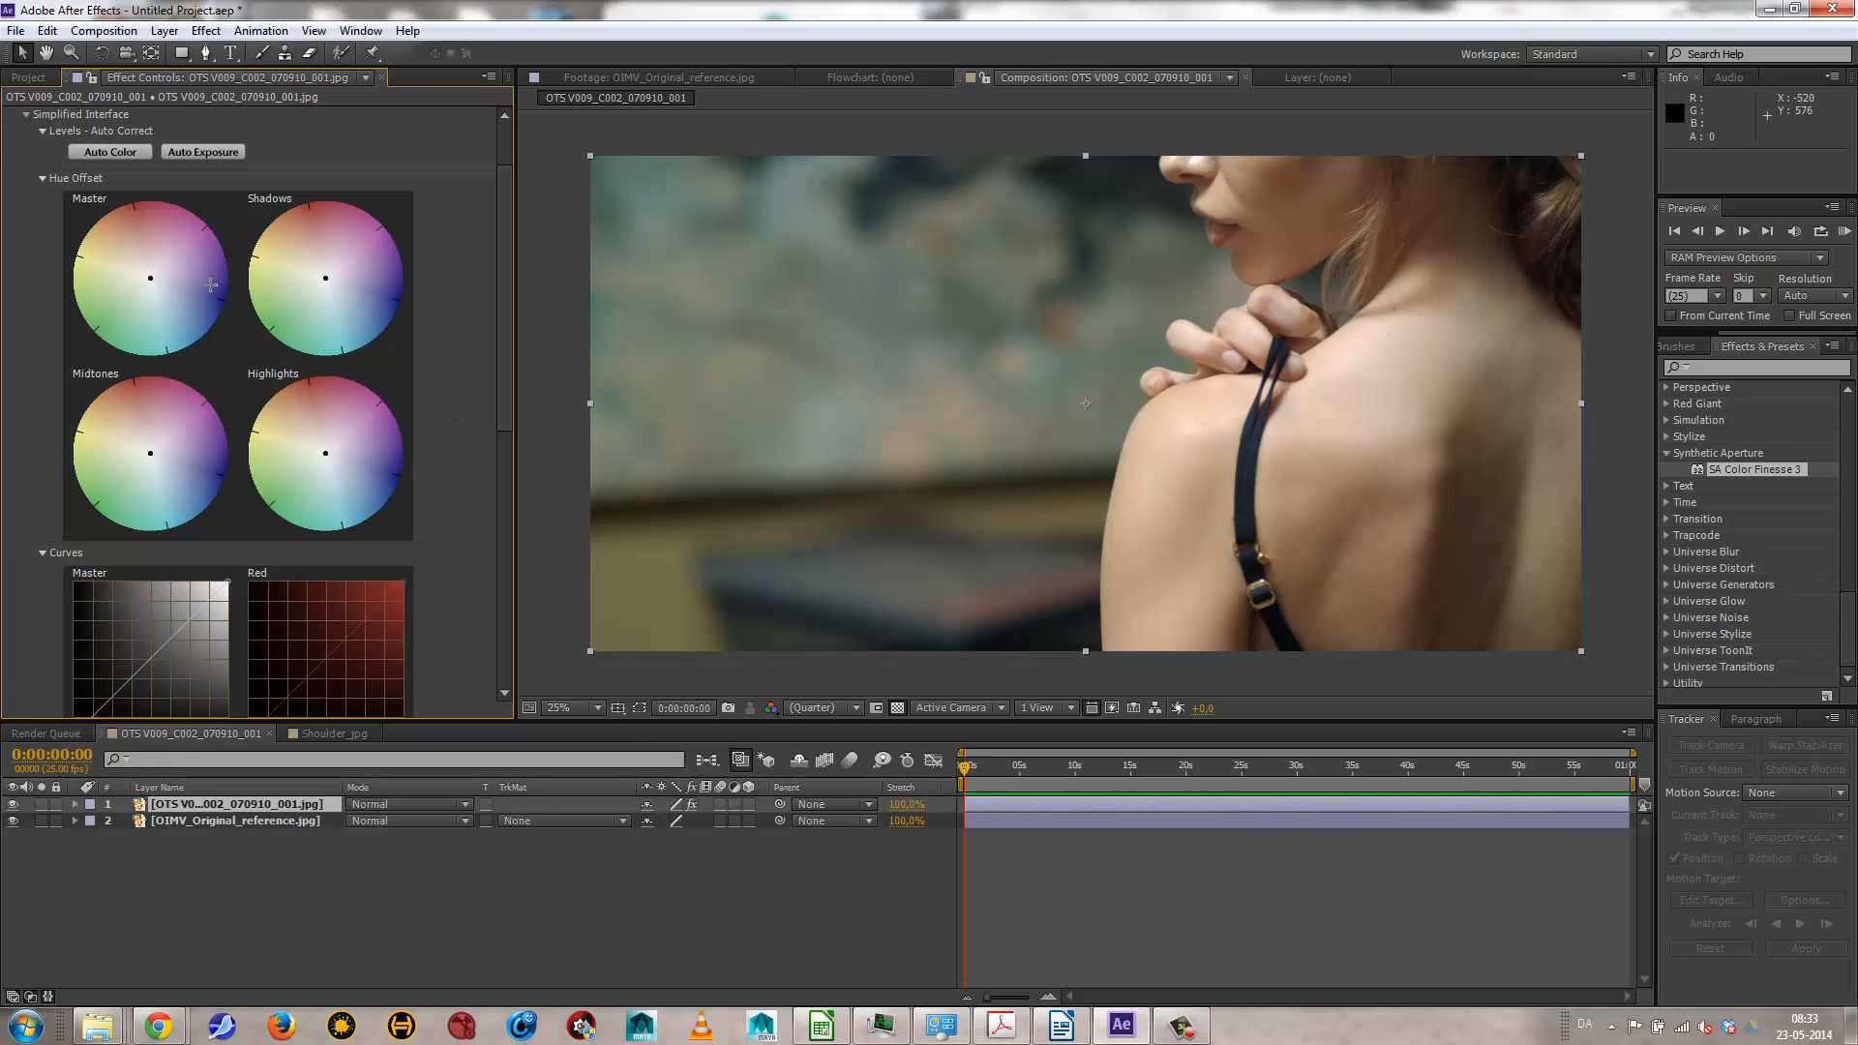
{"action": "mouse_move", "coordinate": [150, 277]}
{"action": "left_mouse_down"}
{"action": "mouse_move", "coordinate": [184, 230]}
{"action": "mouse_move", "coordinate": [162, 272]}
{"action": "left_mouse_up"}
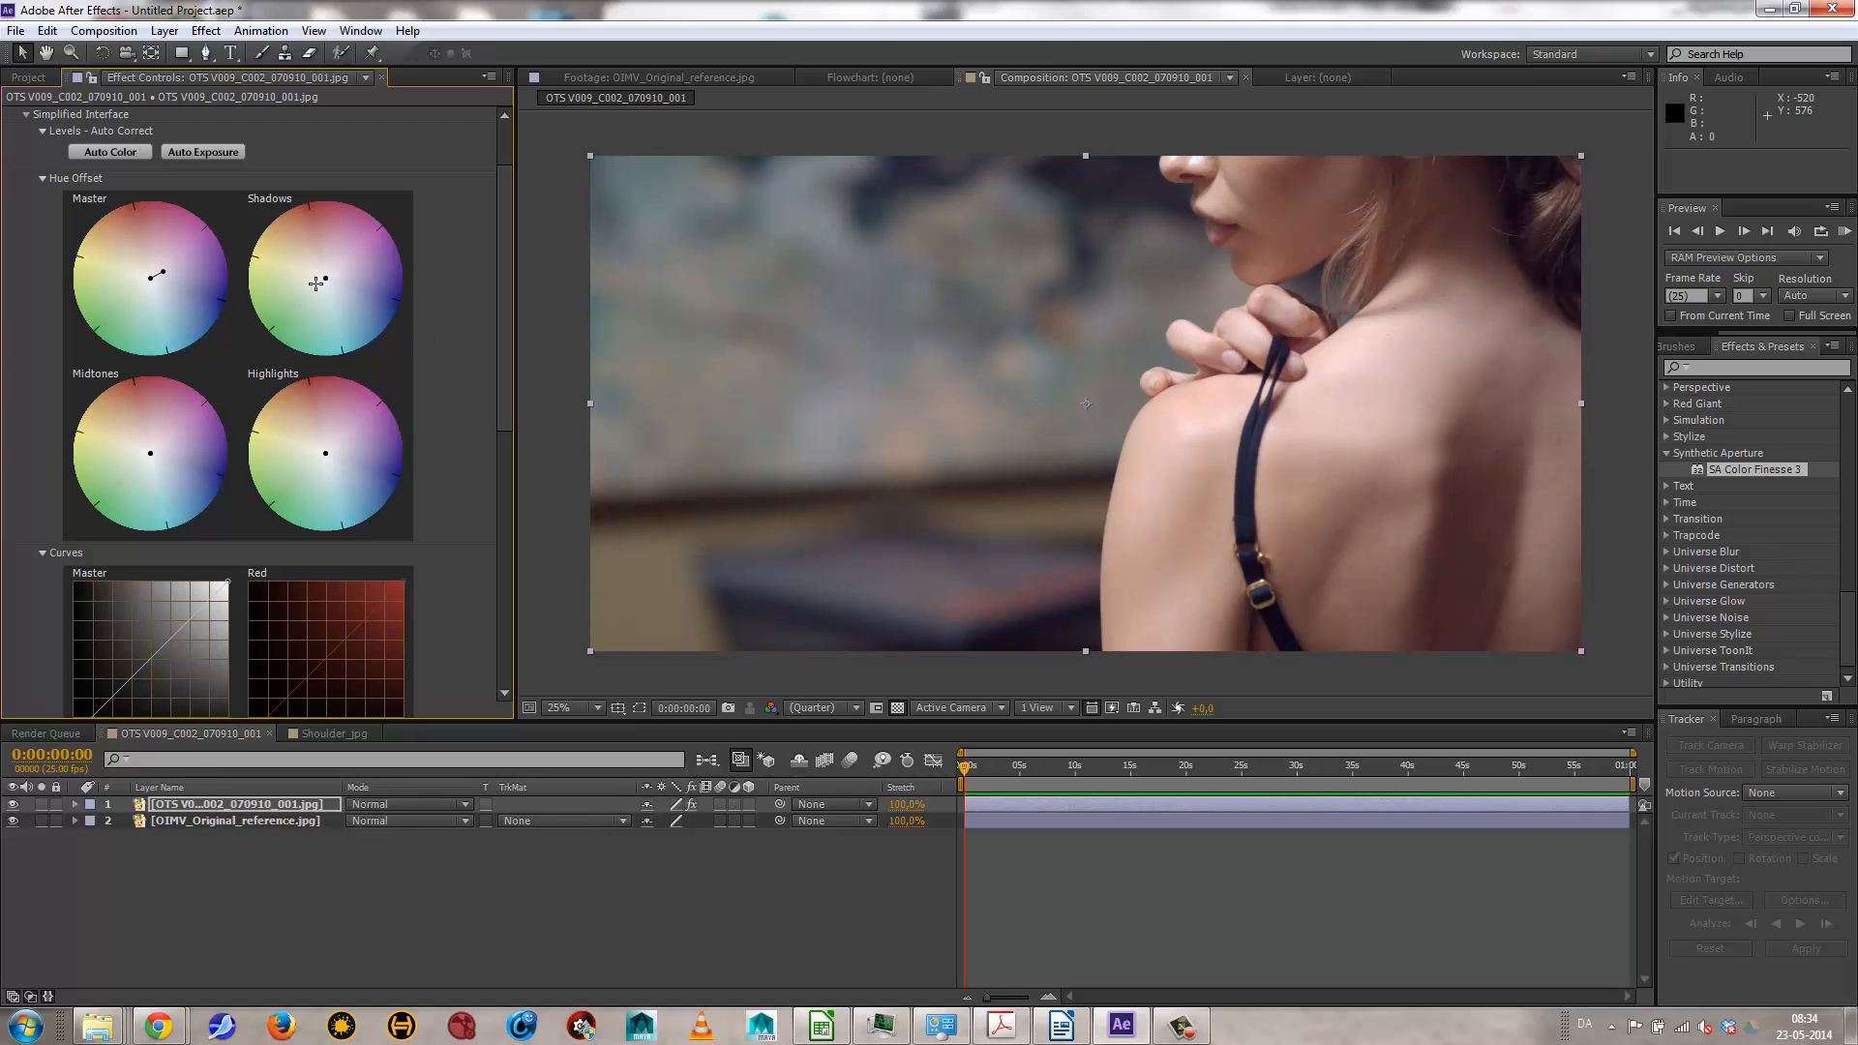
{"action": "left_click_drag", "start_coordinate": [323, 280], "coordinate": [361, 279]}
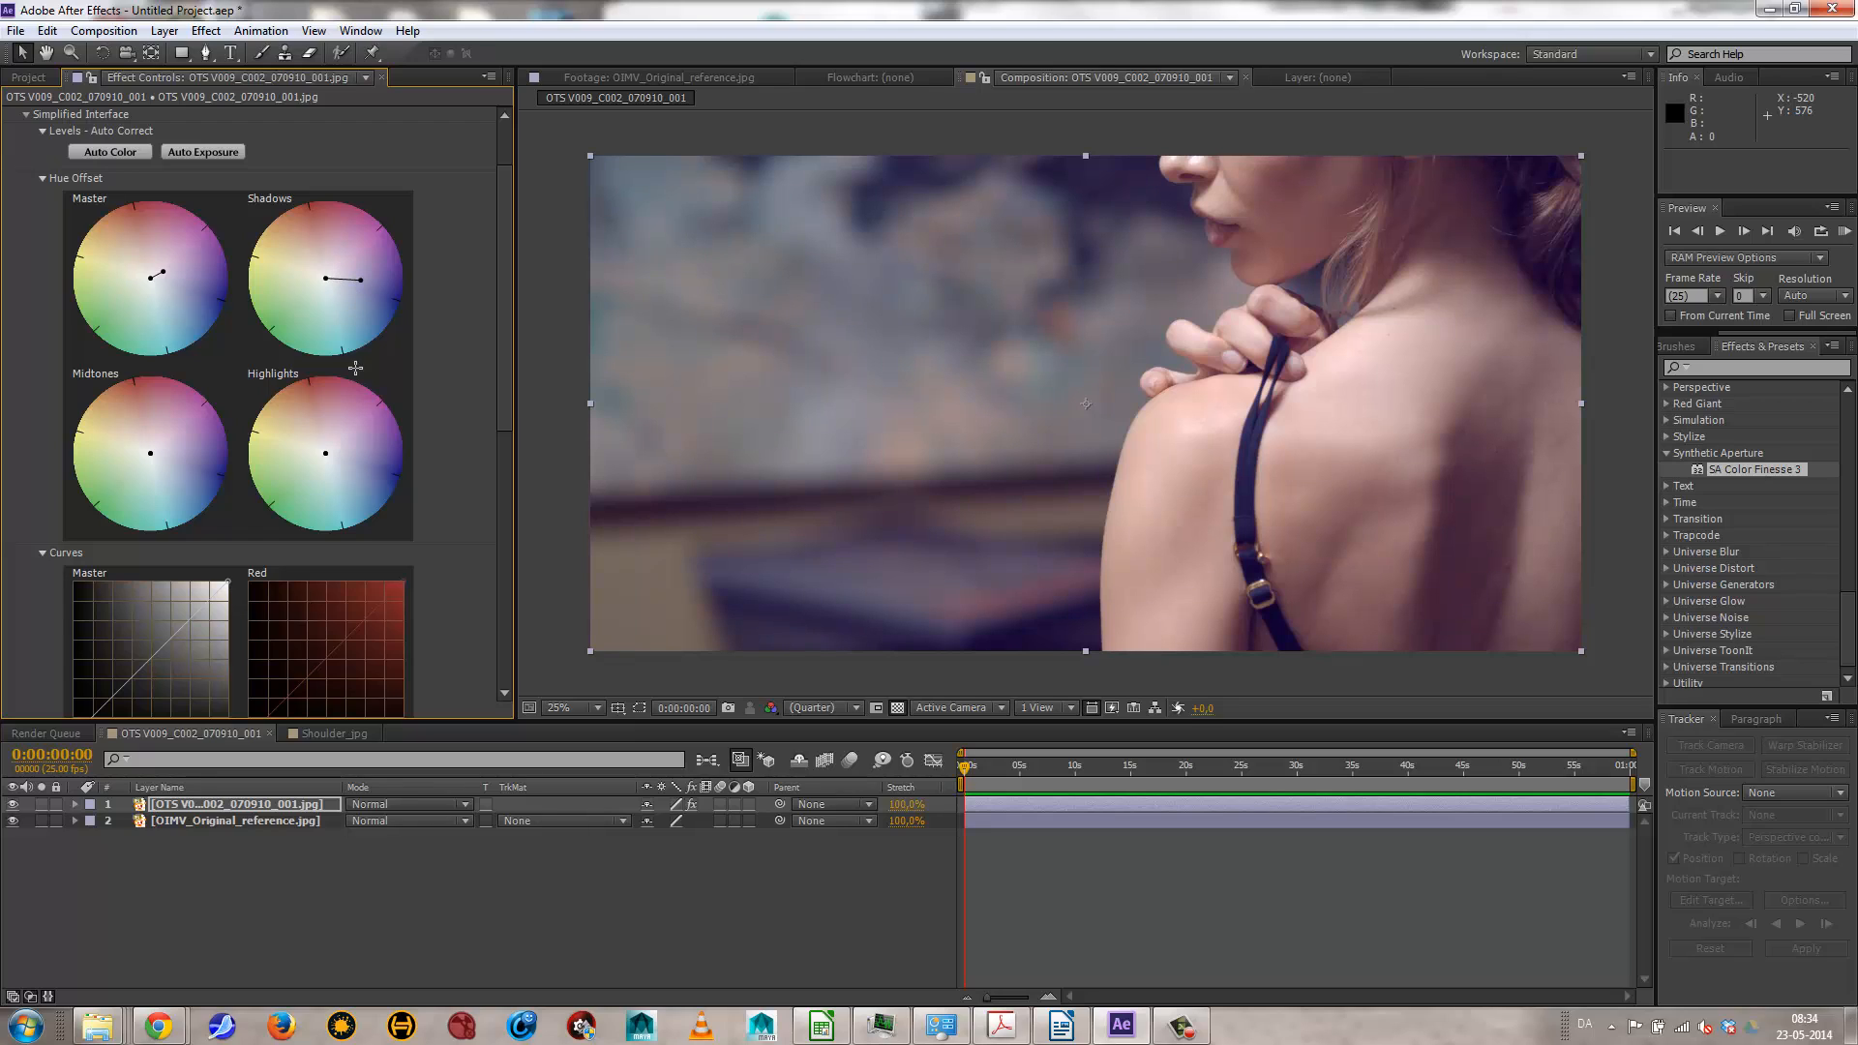
{"action": "left_click_drag", "start_coordinate": [325, 453], "coordinate": [295, 419]}
{"action": "left_click_drag", "start_coordinate": [501, 356], "coordinate": [498, 518]}
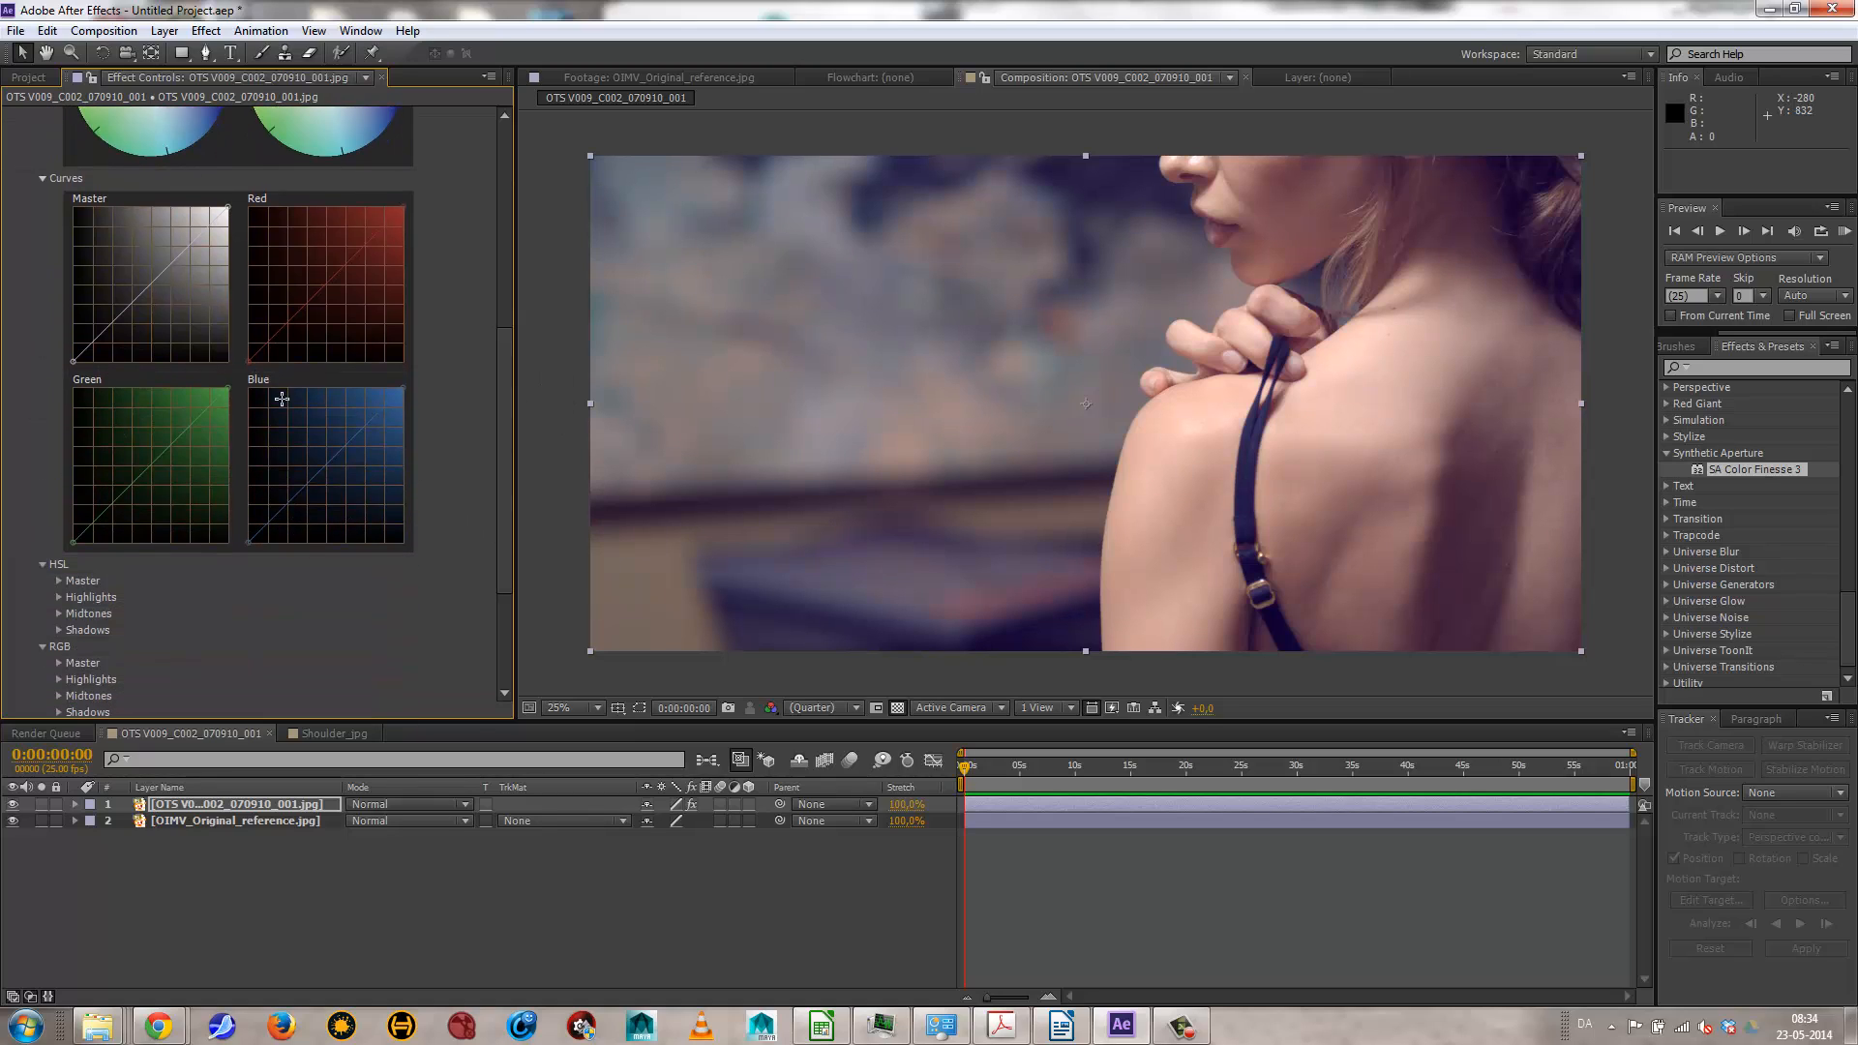
{"action": "mouse_move", "coordinate": [150, 290]}
{"action": "left_mouse_down"}
{"action": "mouse_move", "coordinate": [156, 308]}
{"action": "mouse_move", "coordinate": [145, 273]}
{"action": "mouse_move", "coordinate": [176, 303]}
{"action": "left_mouse_up"}
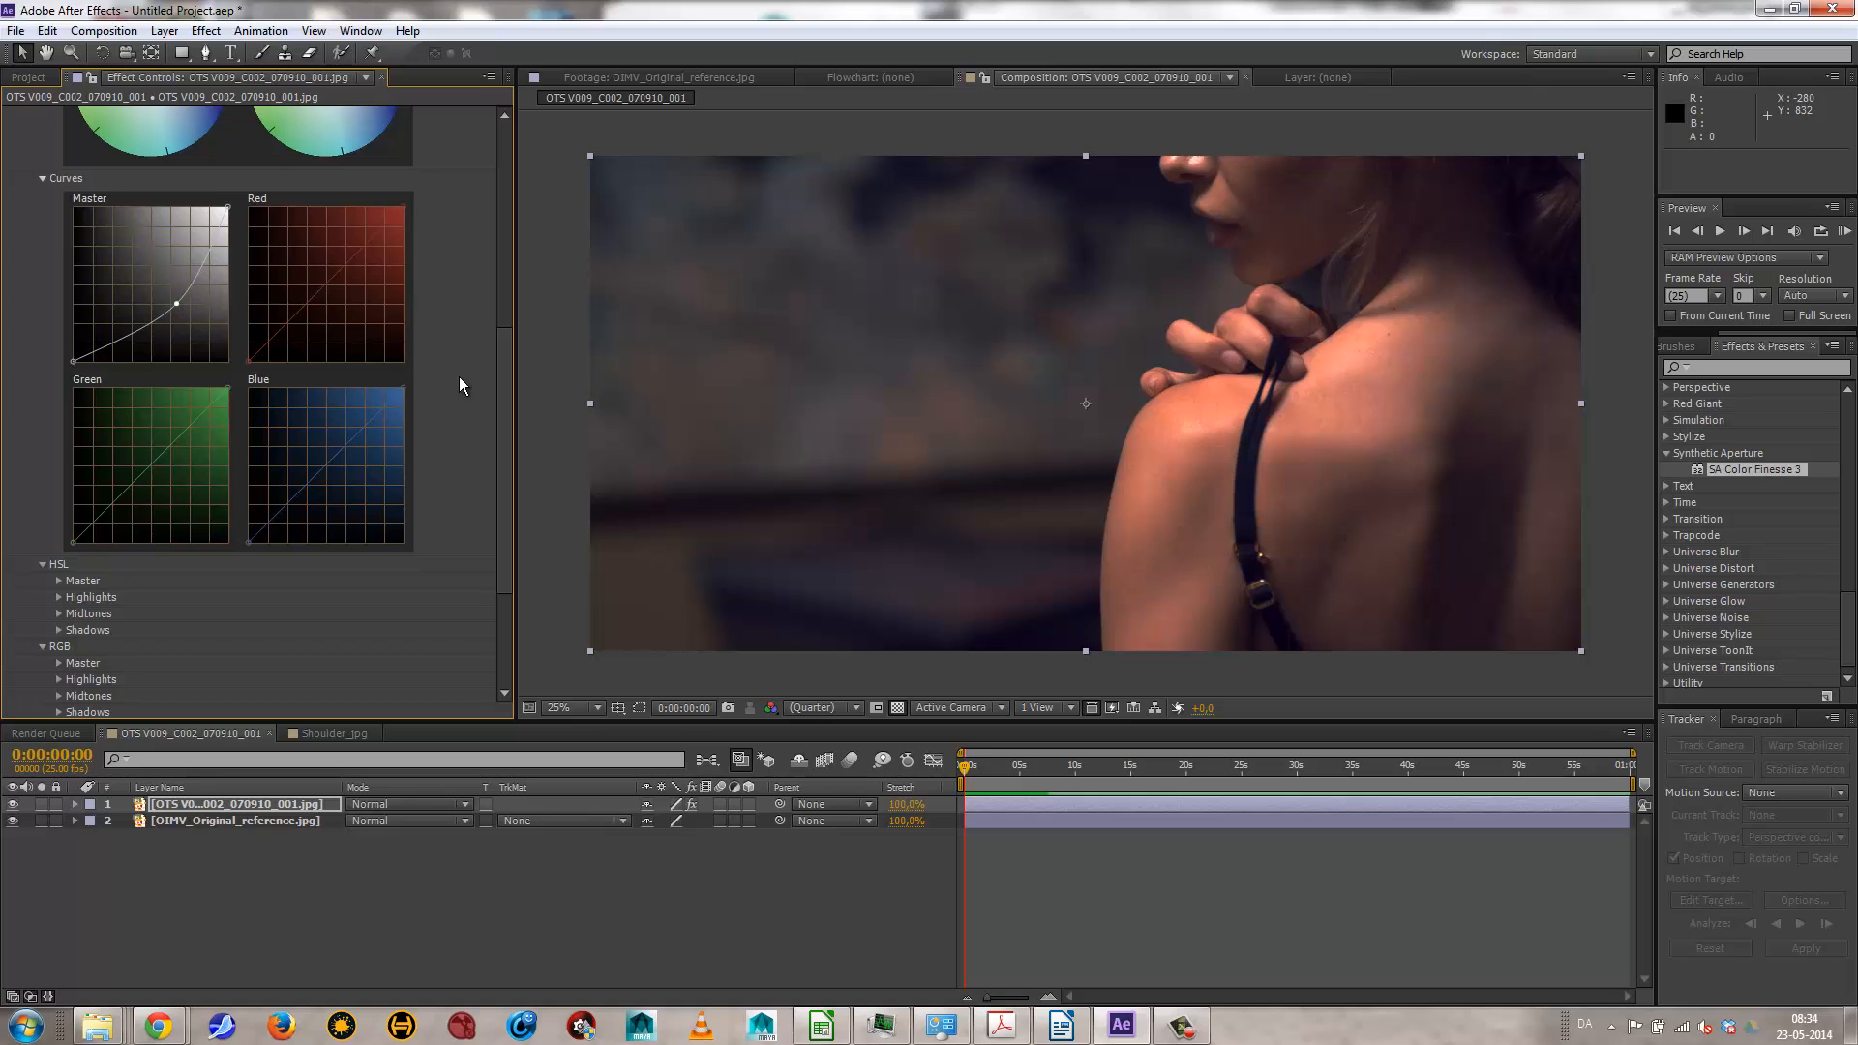
Step: Open Color Finesse's full interface and set the HSL Master Hue to 7.35, Saturation to 85.71 and Vibrance to 73.88
{"action": "left_click_drag", "start_coordinate": [501, 443], "coordinate": [502, 133]}
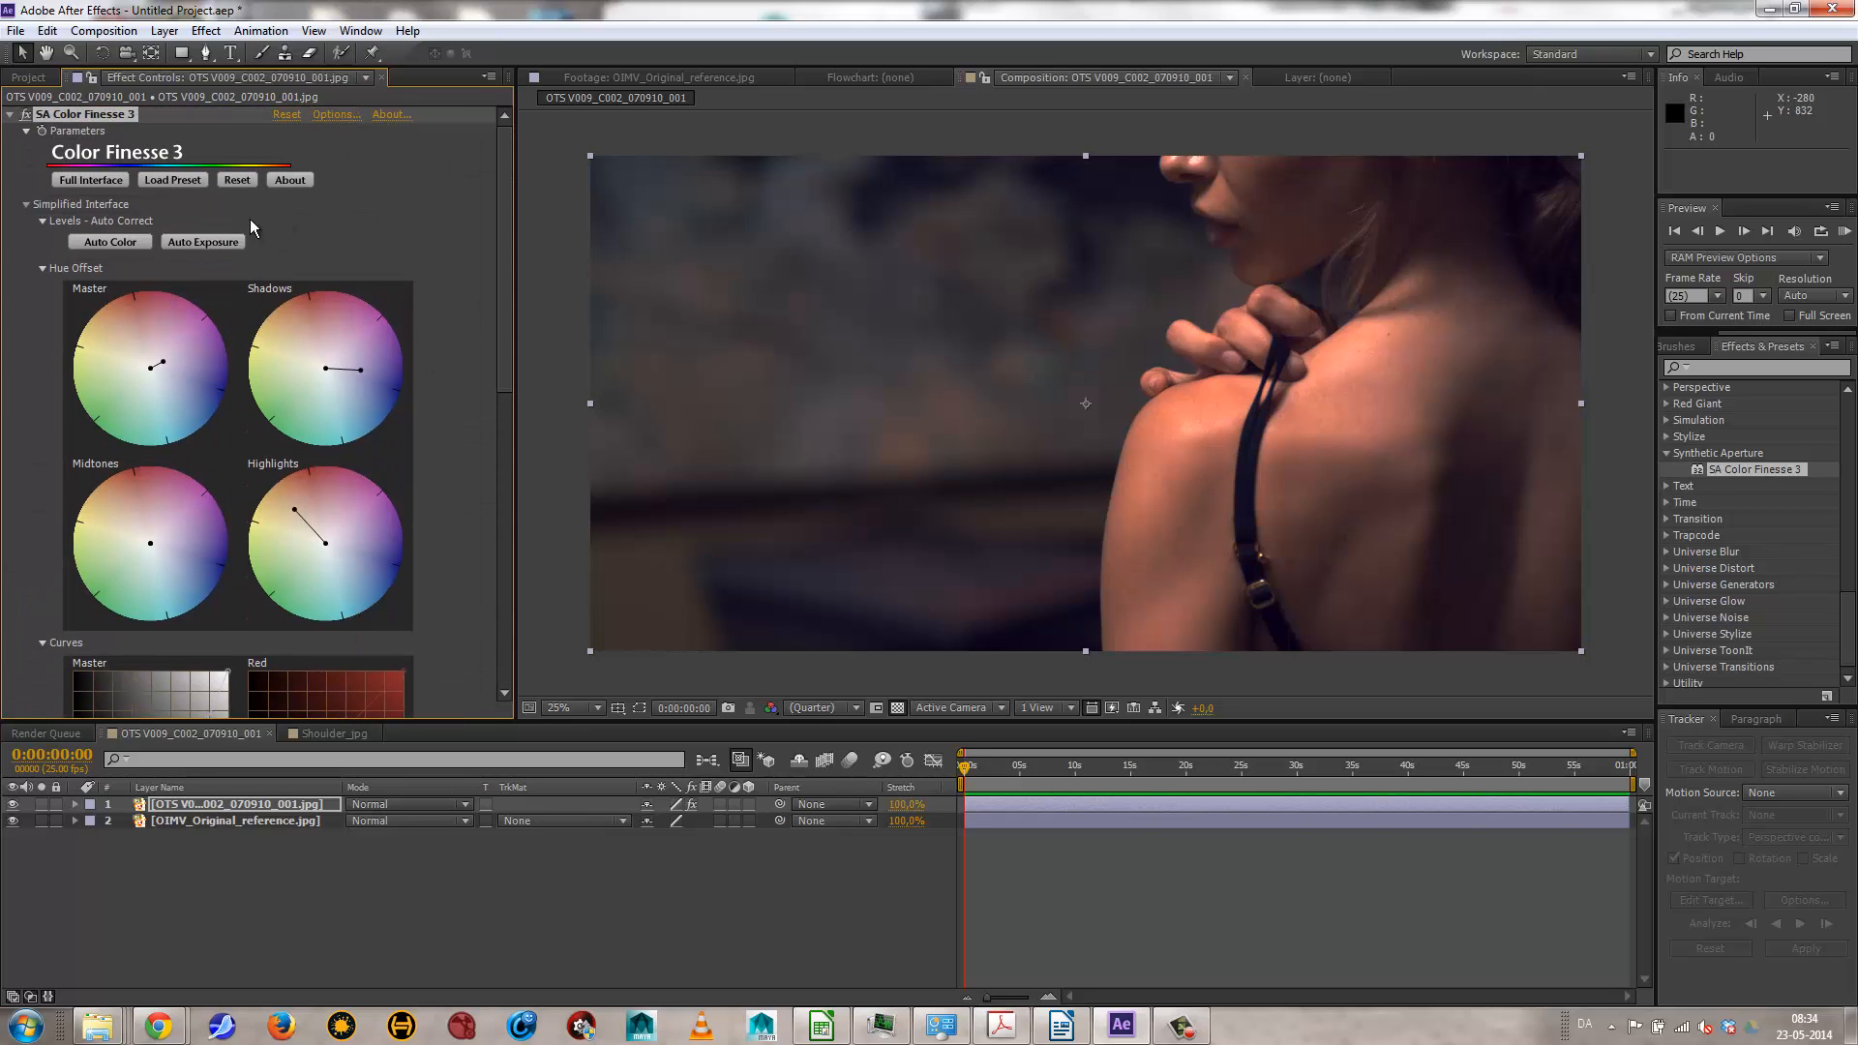
{"action": "left_click", "coordinate": [97, 180]}
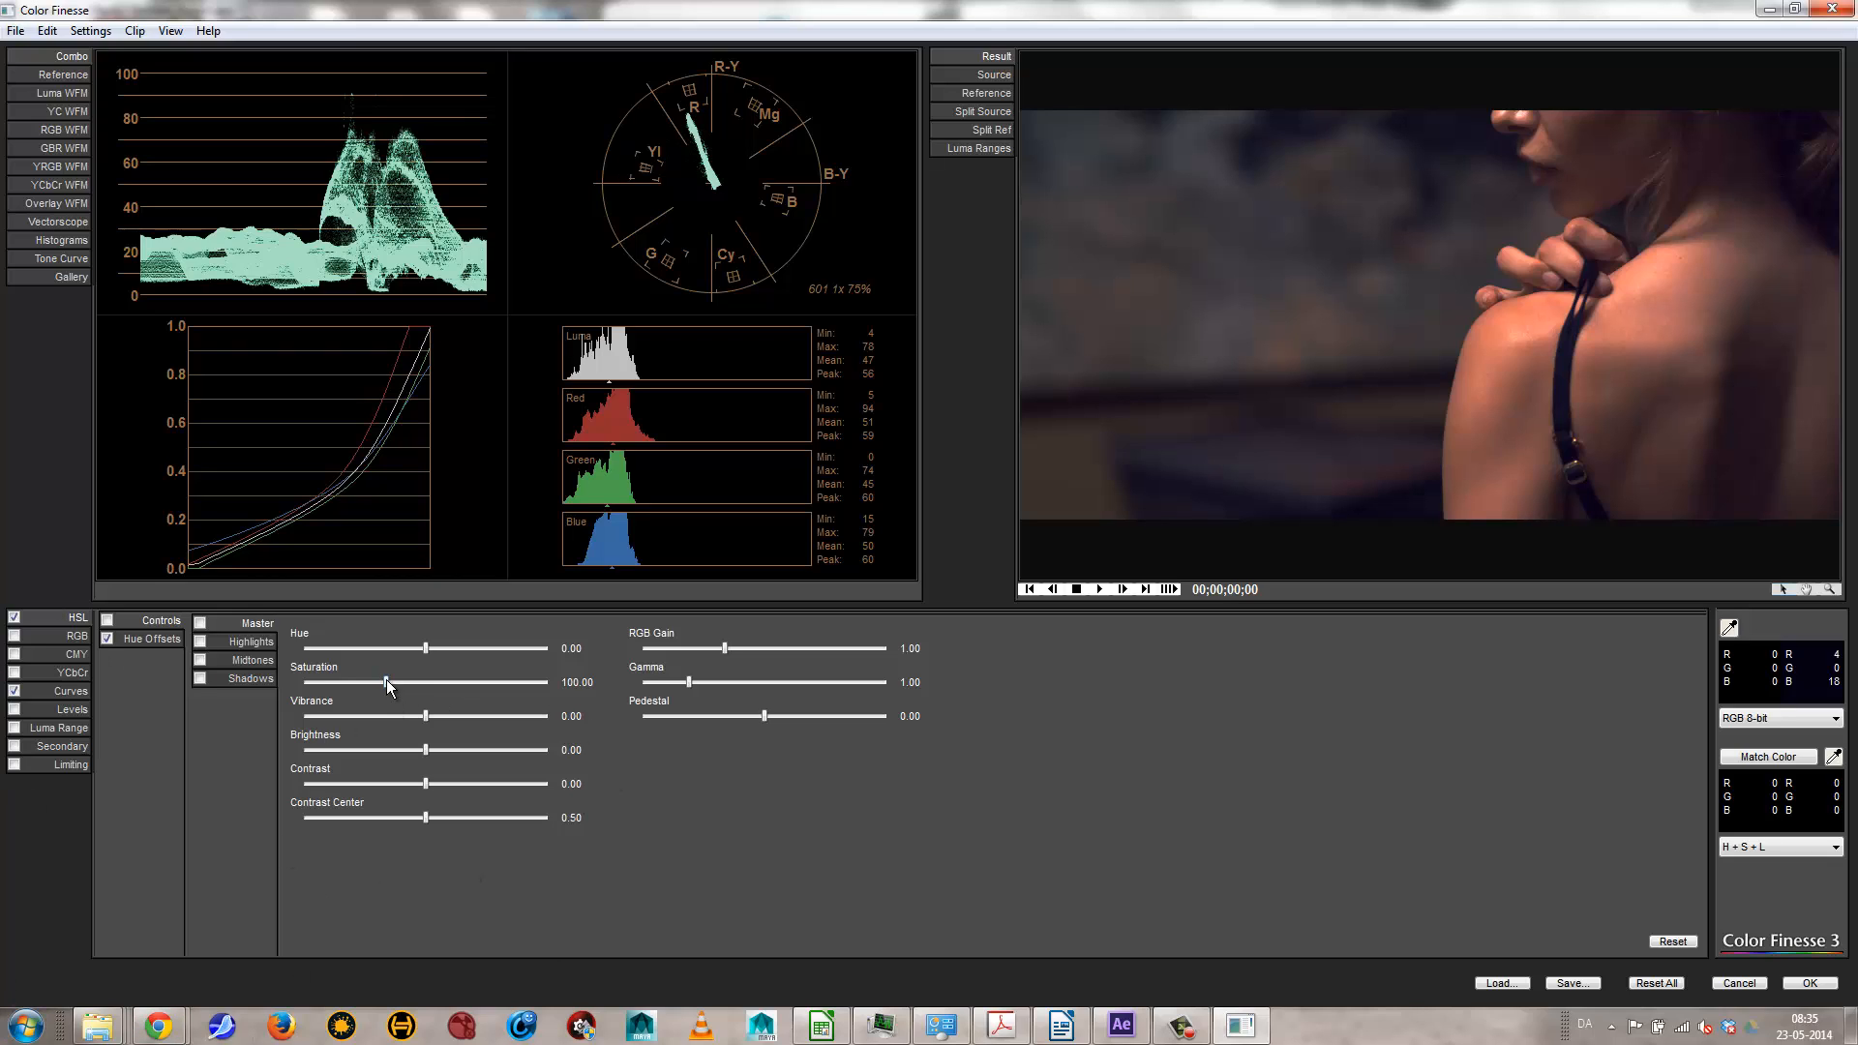
{"action": "left_click_drag", "start_coordinate": [386, 680], "coordinate": [484, 686]}
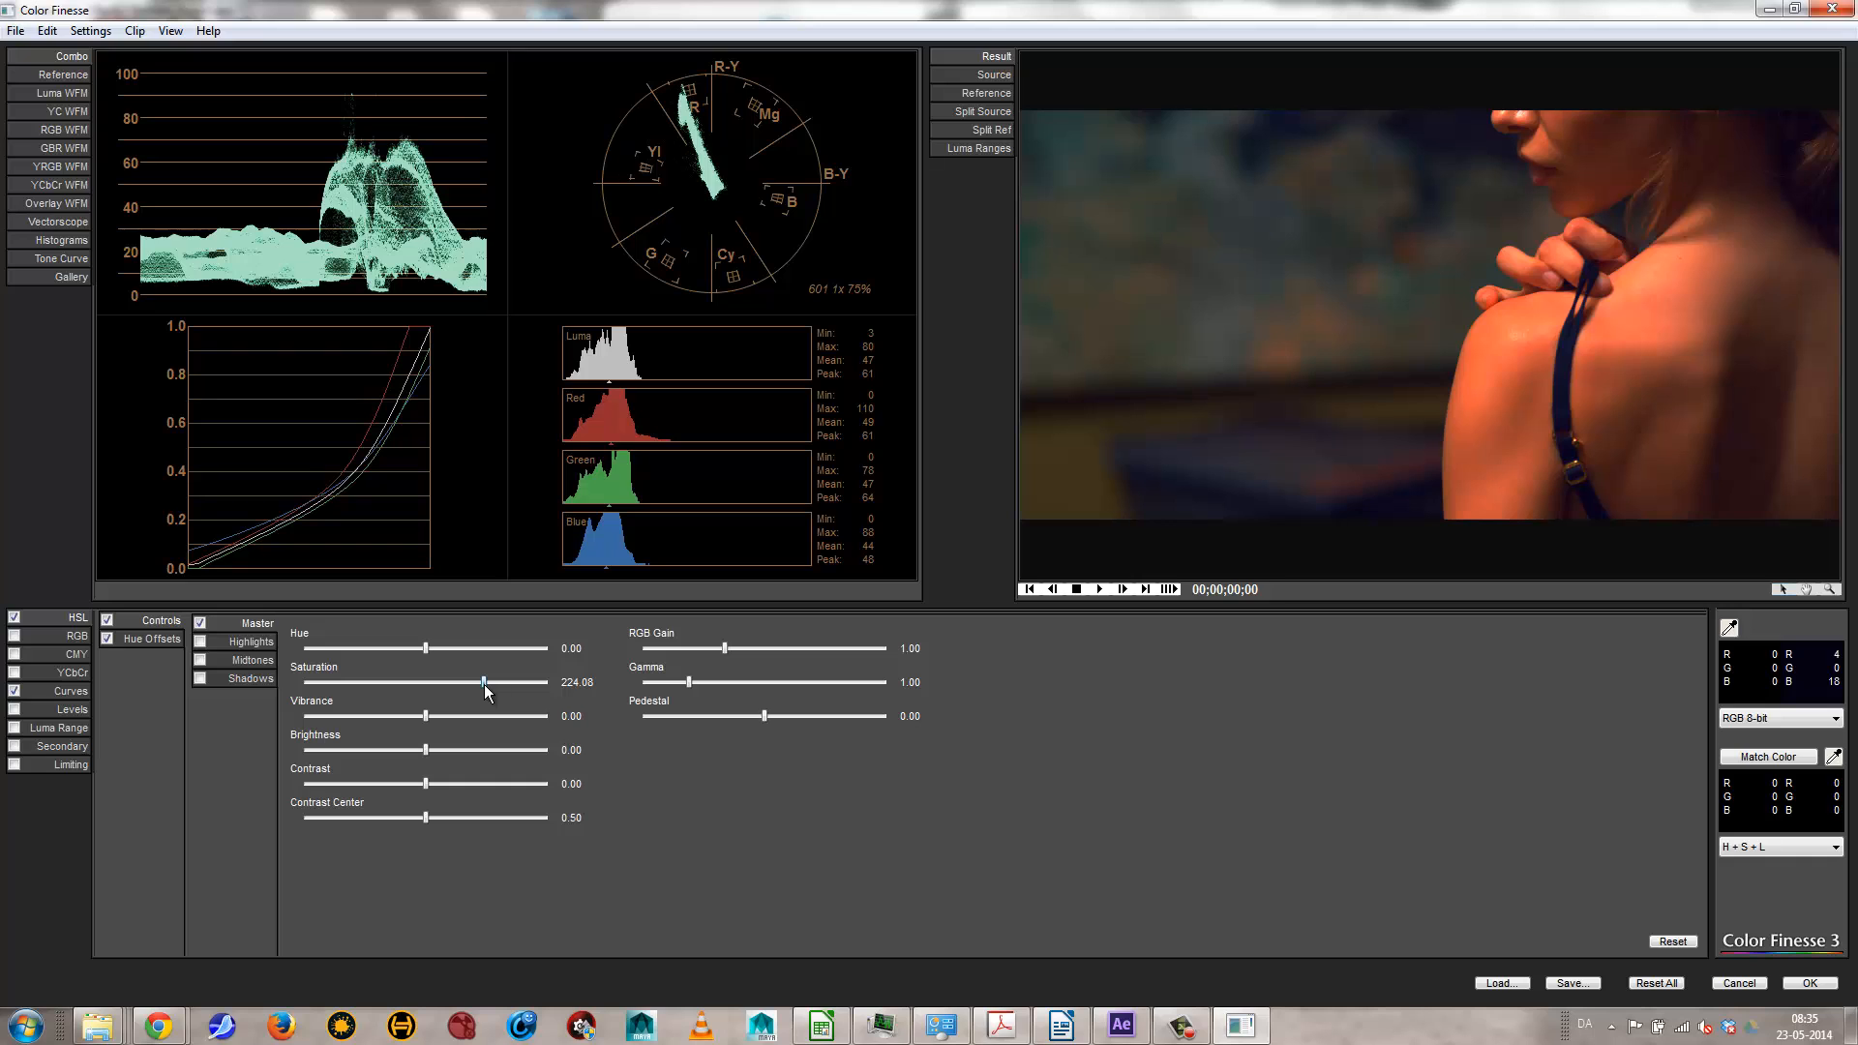
{"action": "mouse_move", "coordinate": [485, 689]}
{"action": "left_mouse_down"}
{"action": "mouse_move", "coordinate": [324, 691]}
{"action": "mouse_move", "coordinate": [377, 689]}
{"action": "mouse_move", "coordinate": [440, 649]}
{"action": "left_mouse_up"}
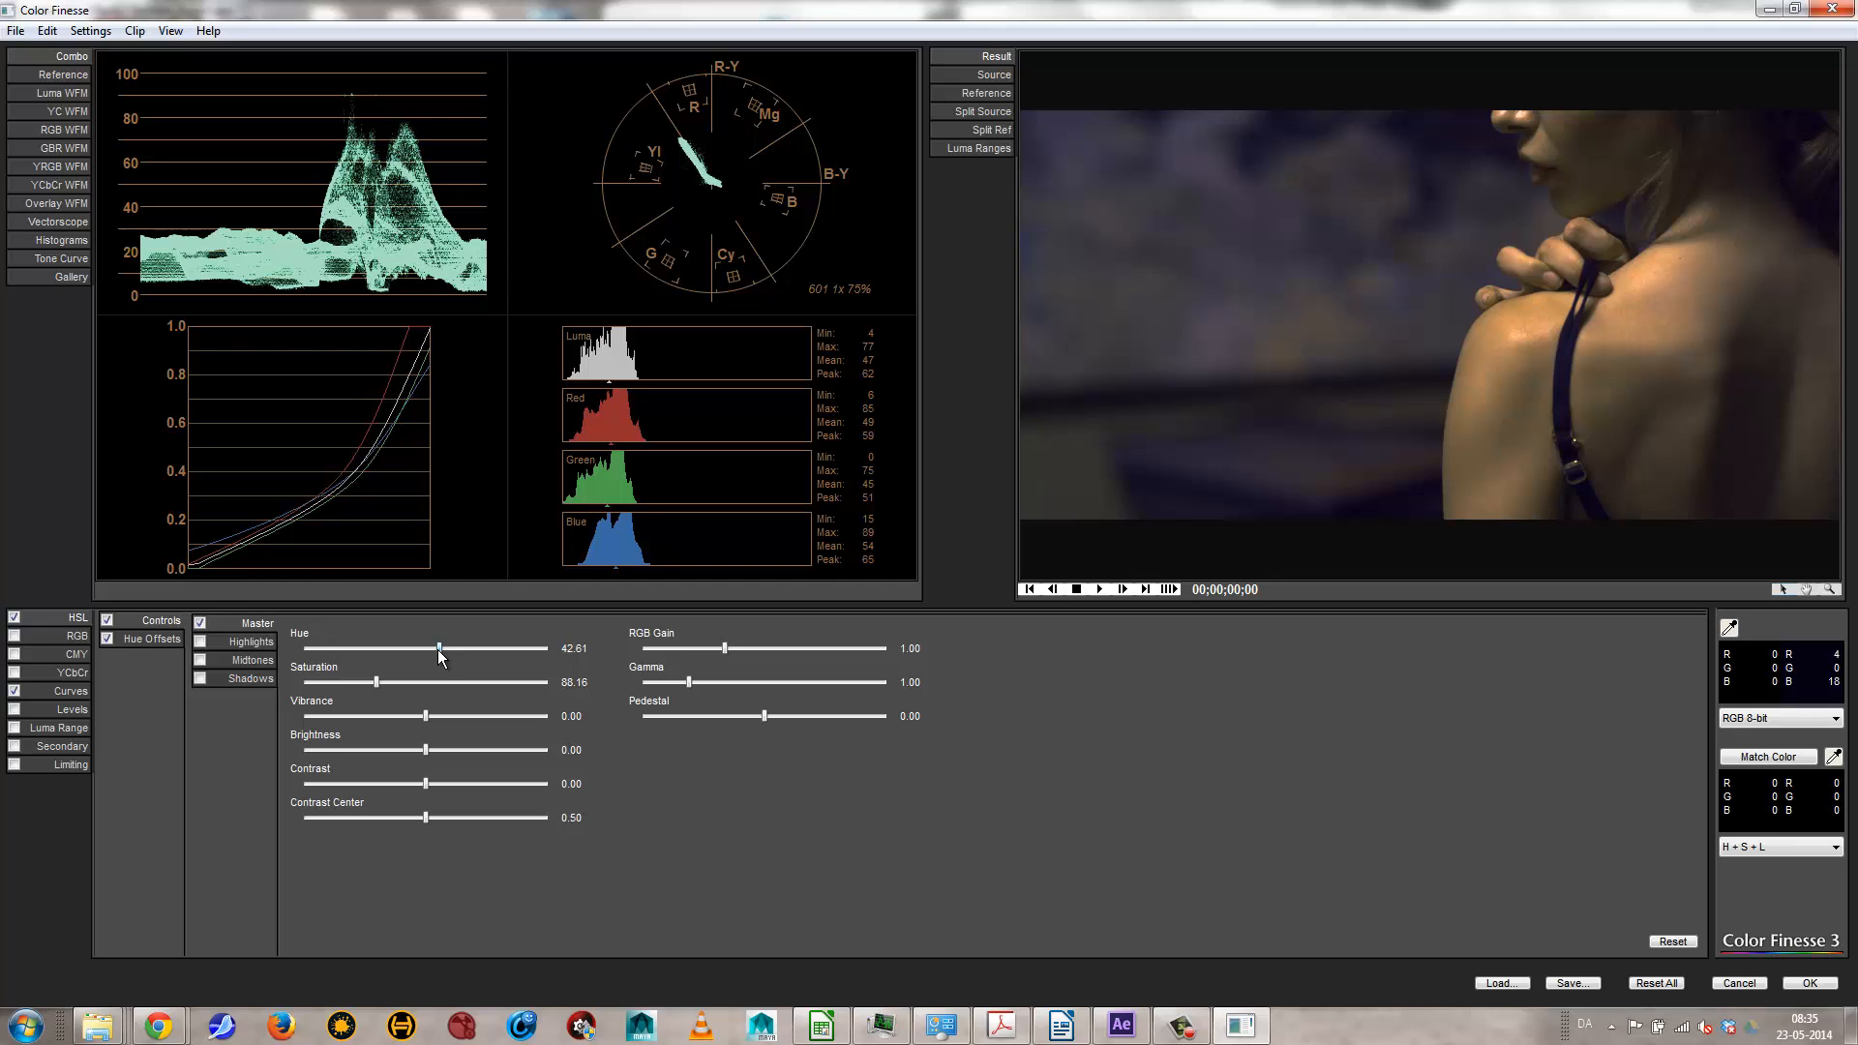
{"action": "mouse_move", "coordinate": [437, 648]}
{"action": "left_mouse_down"}
{"action": "mouse_move", "coordinate": [361, 677]}
{"action": "mouse_move", "coordinate": [429, 669]}
{"action": "left_mouse_up"}
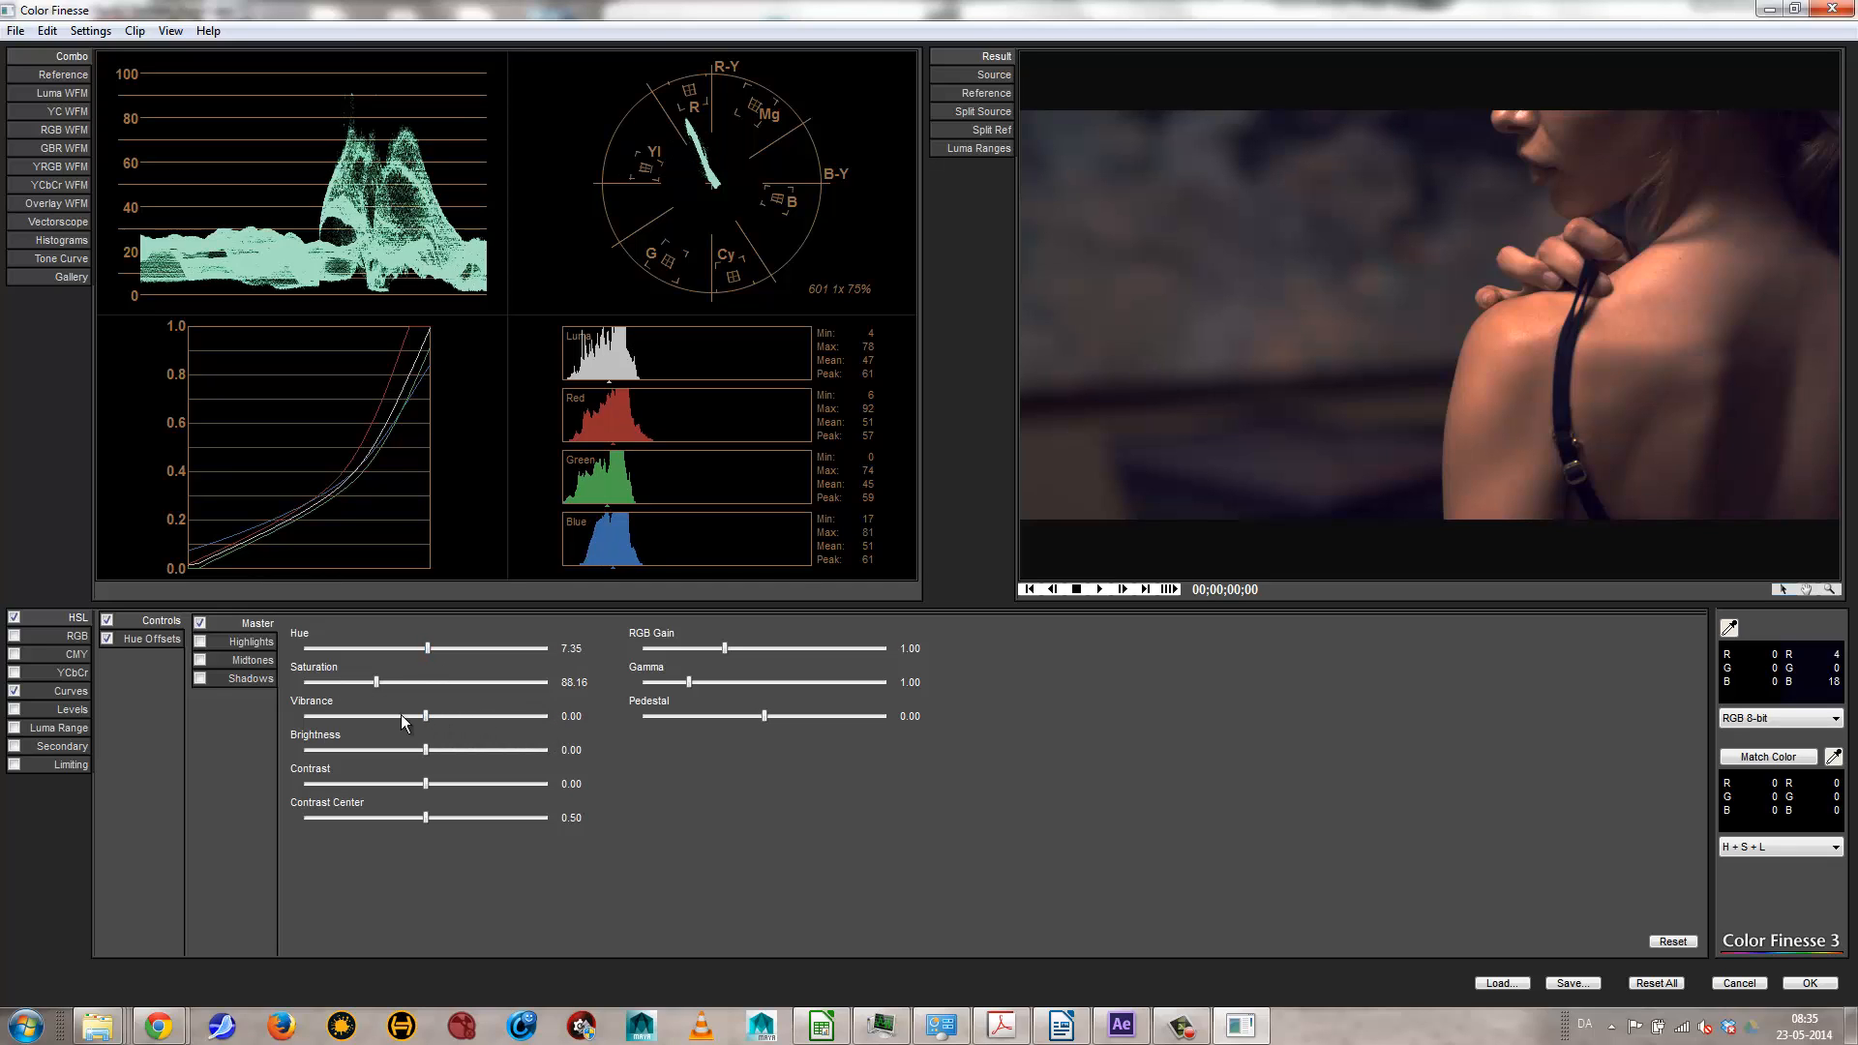
{"action": "left_click_drag", "start_coordinate": [381, 682], "coordinate": [515, 714]}
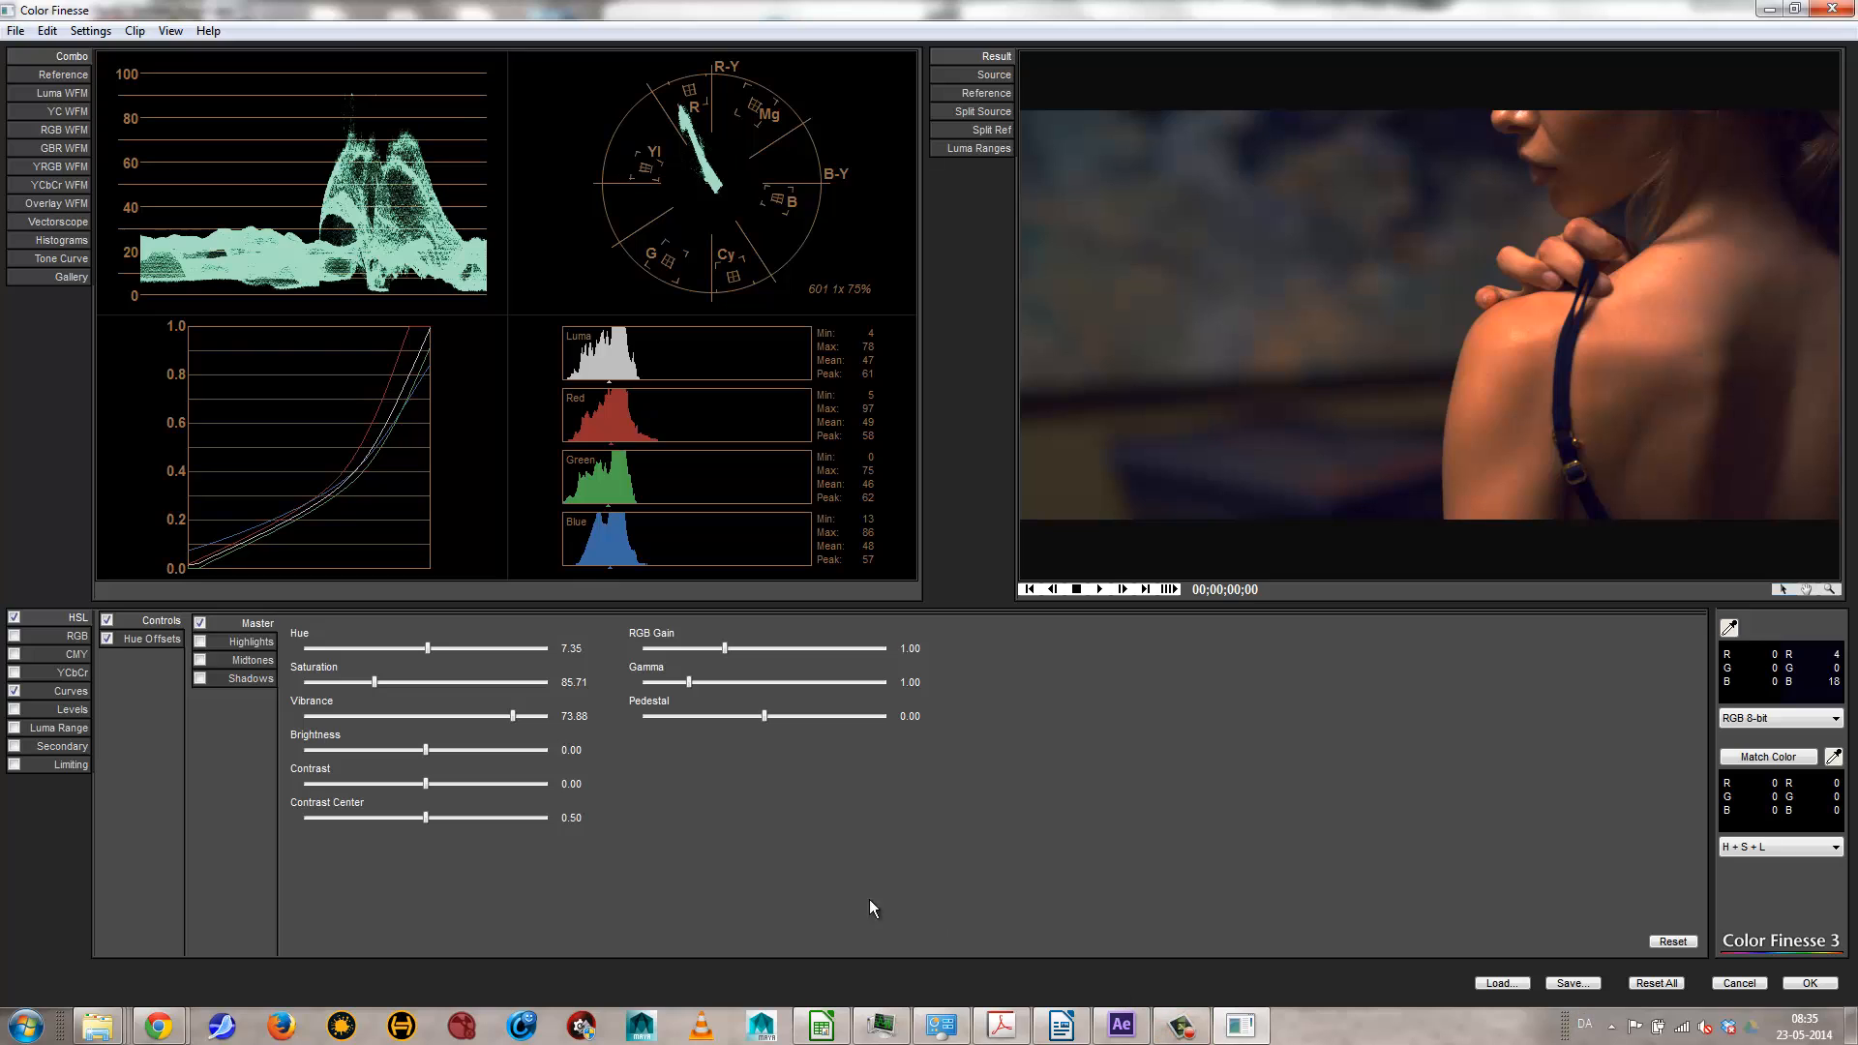
Step: Set the HSL Master Contrast to 40, Contrast Center to 0.59 and Gamma to 2.42, and accept the grade
{"action": "left_click_drag", "start_coordinate": [425, 784], "coordinate": [469, 780]}
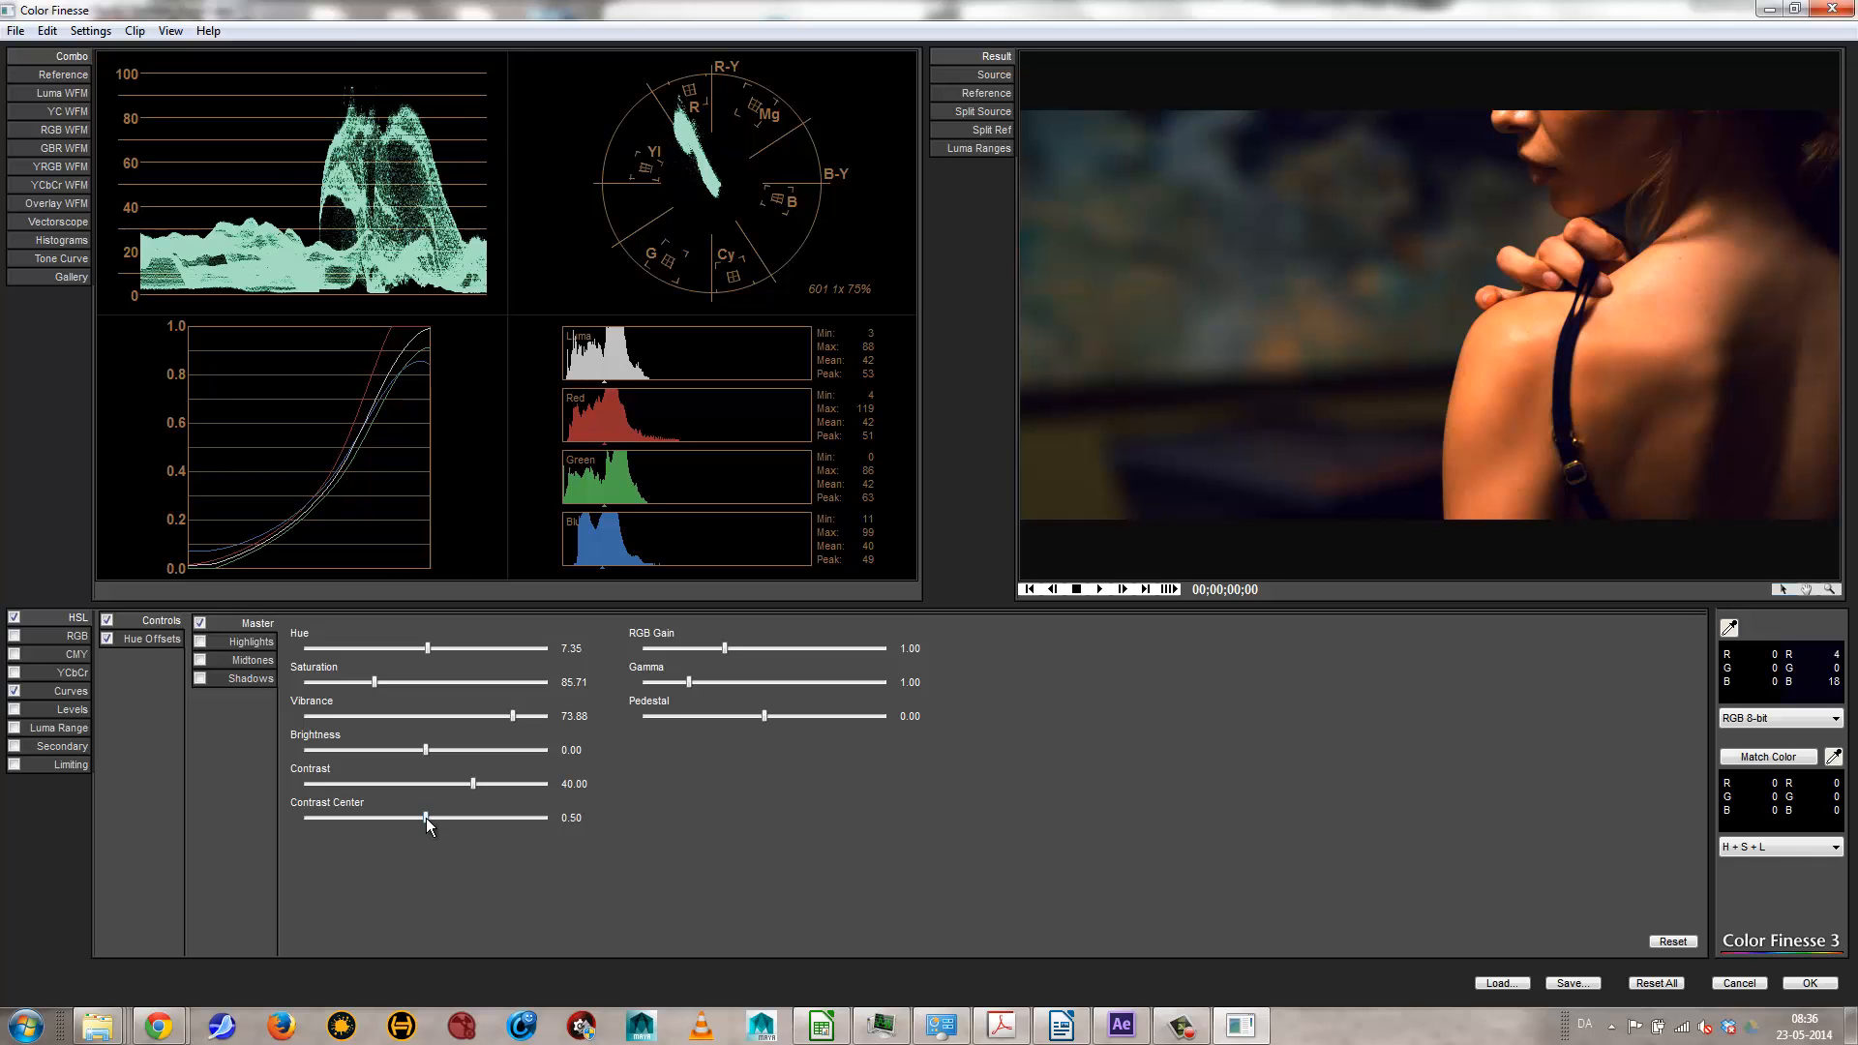
{"action": "mouse_move", "coordinate": [426, 817]}
{"action": "left_mouse_down"}
{"action": "mouse_move", "coordinate": [401, 816]}
{"action": "mouse_move", "coordinate": [473, 818]}
{"action": "mouse_move", "coordinate": [447, 816]}
{"action": "left_mouse_up"}
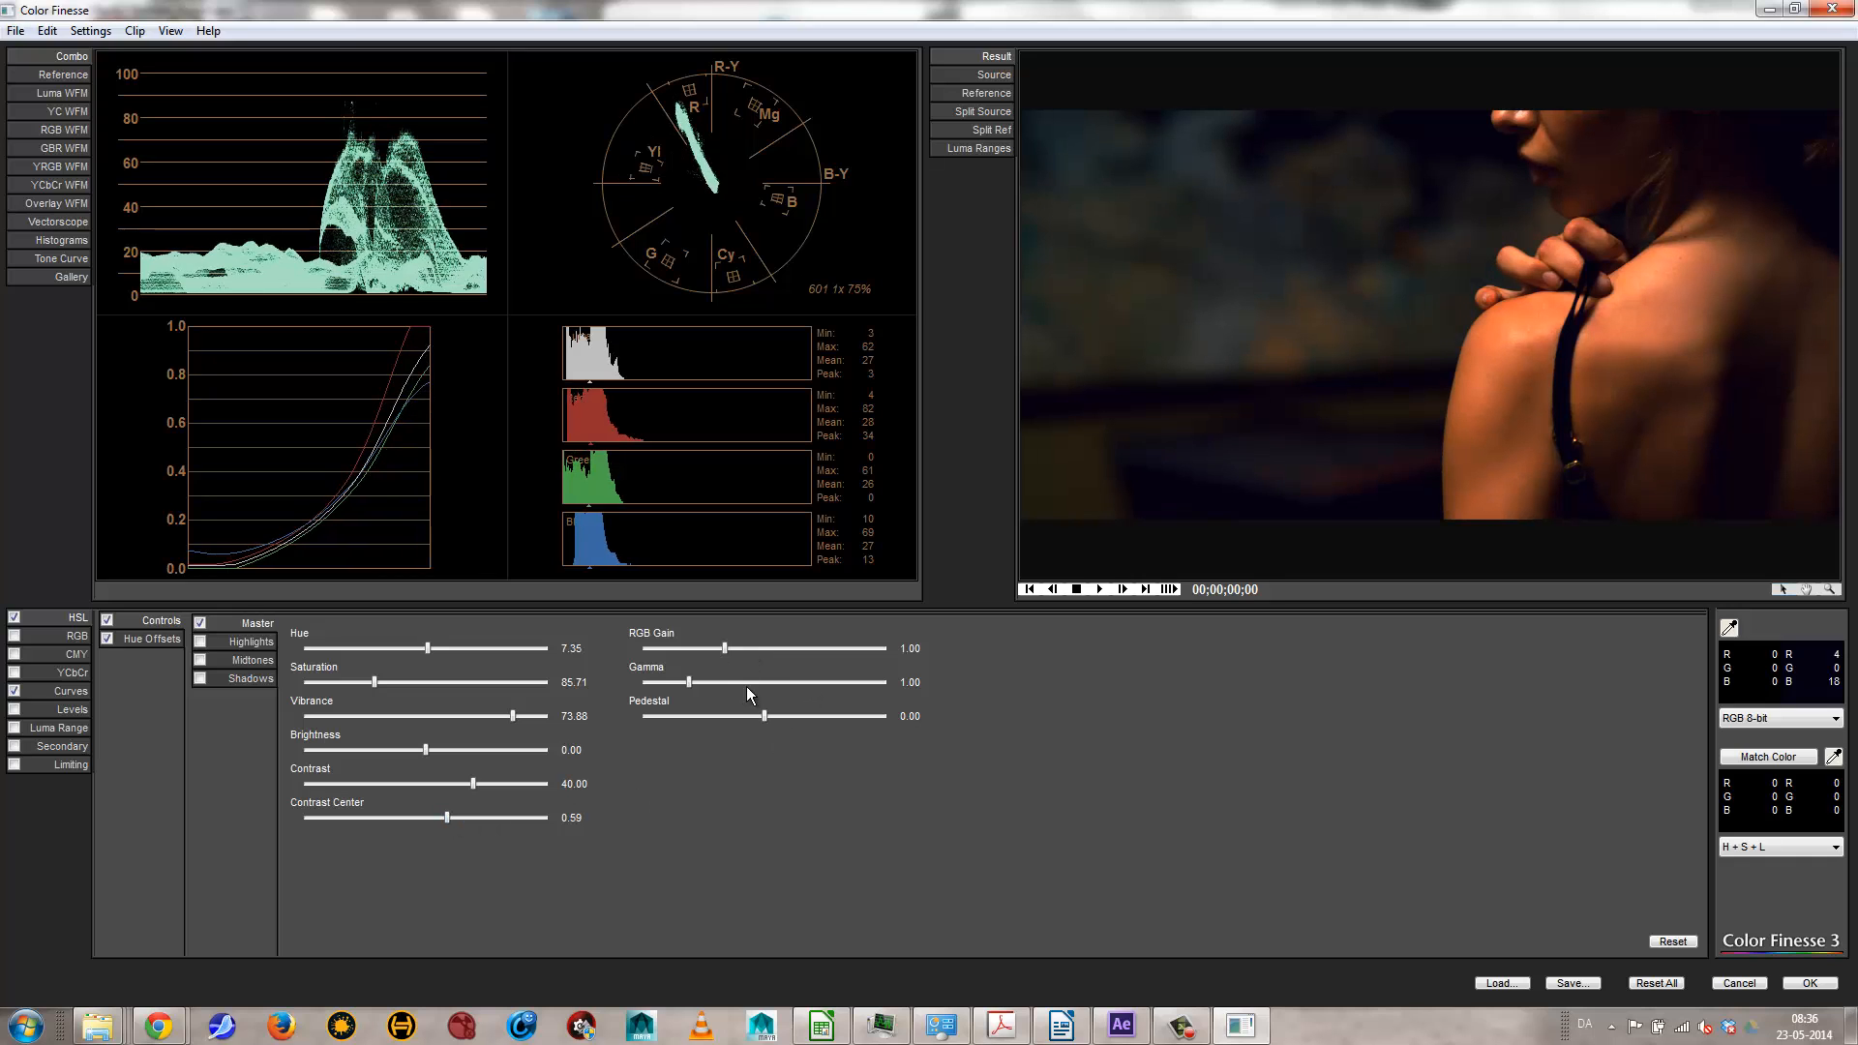
{"action": "left_click_drag", "start_coordinate": [694, 685], "coordinate": [759, 694]}
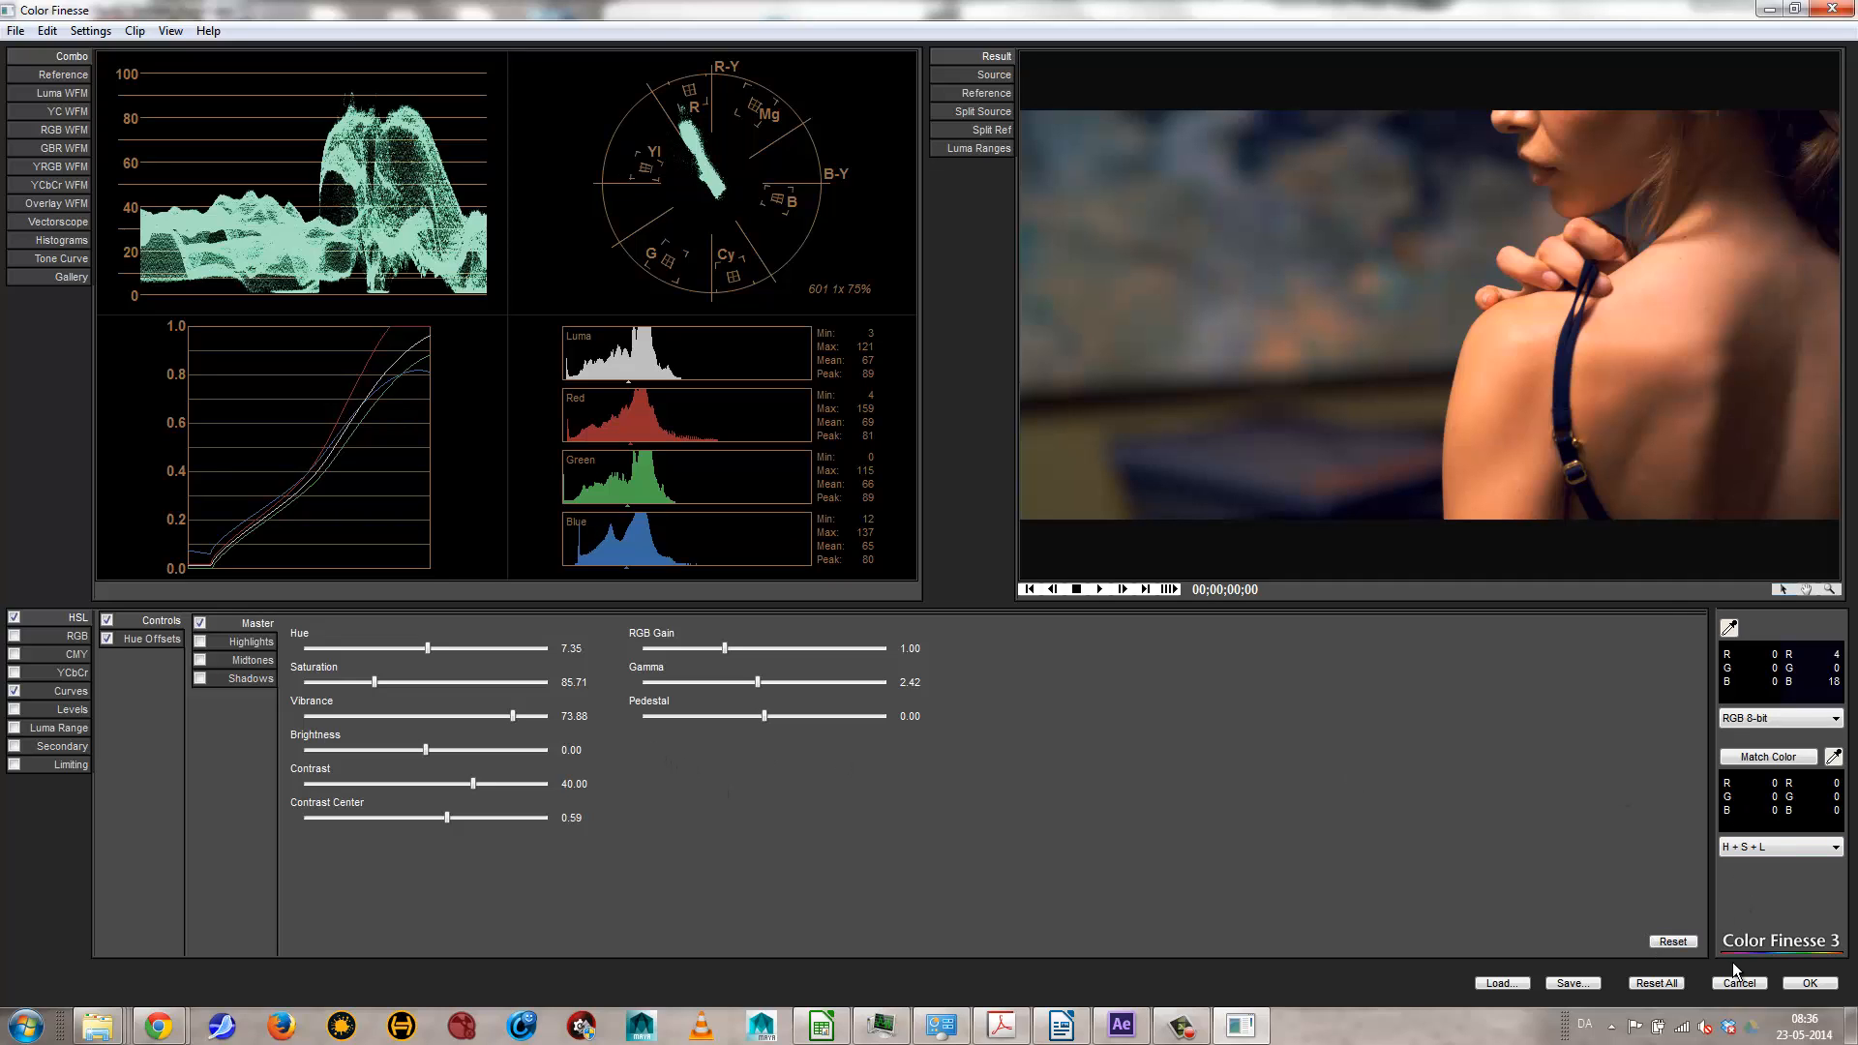
{"action": "left_click", "coordinate": [1805, 993]}
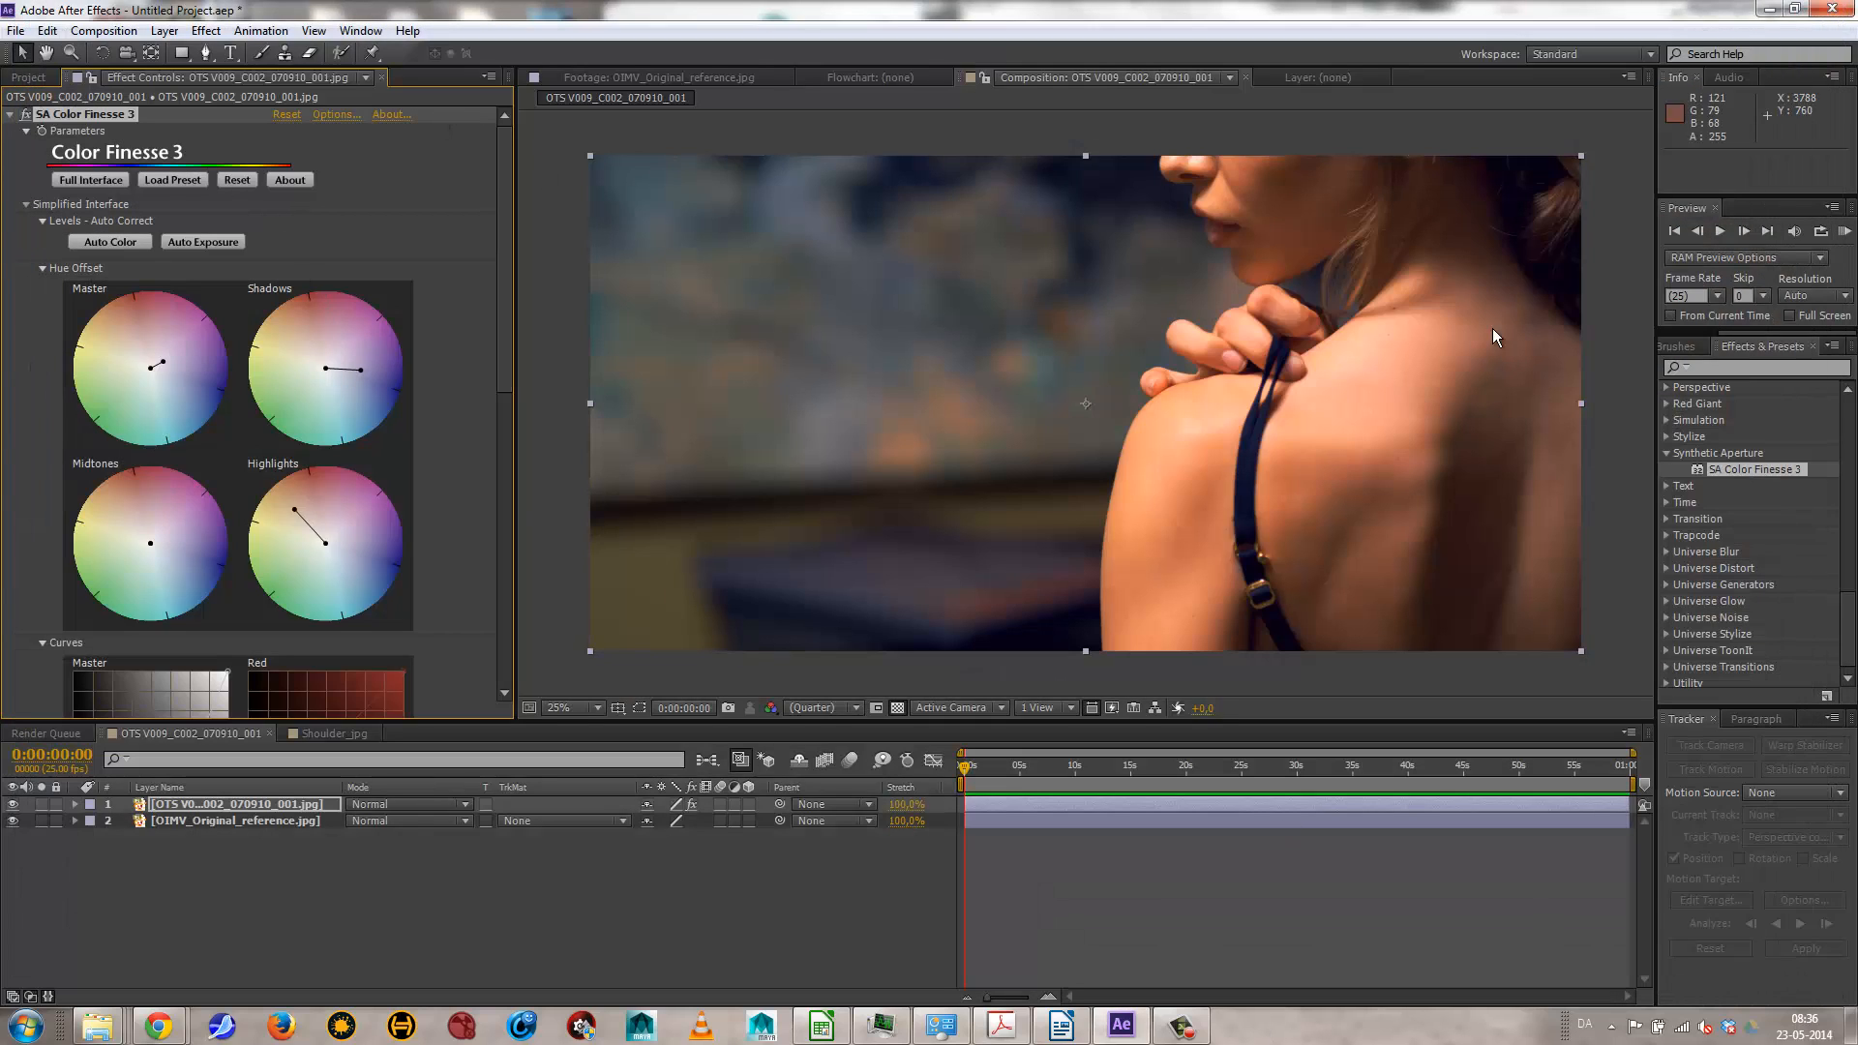
Step: Push the Master hue offset out to the violet-blue edge of its colour wheel in the Simplified Interface
{"action": "left_click_drag", "start_coordinate": [507, 228], "coordinate": [522, 523]}
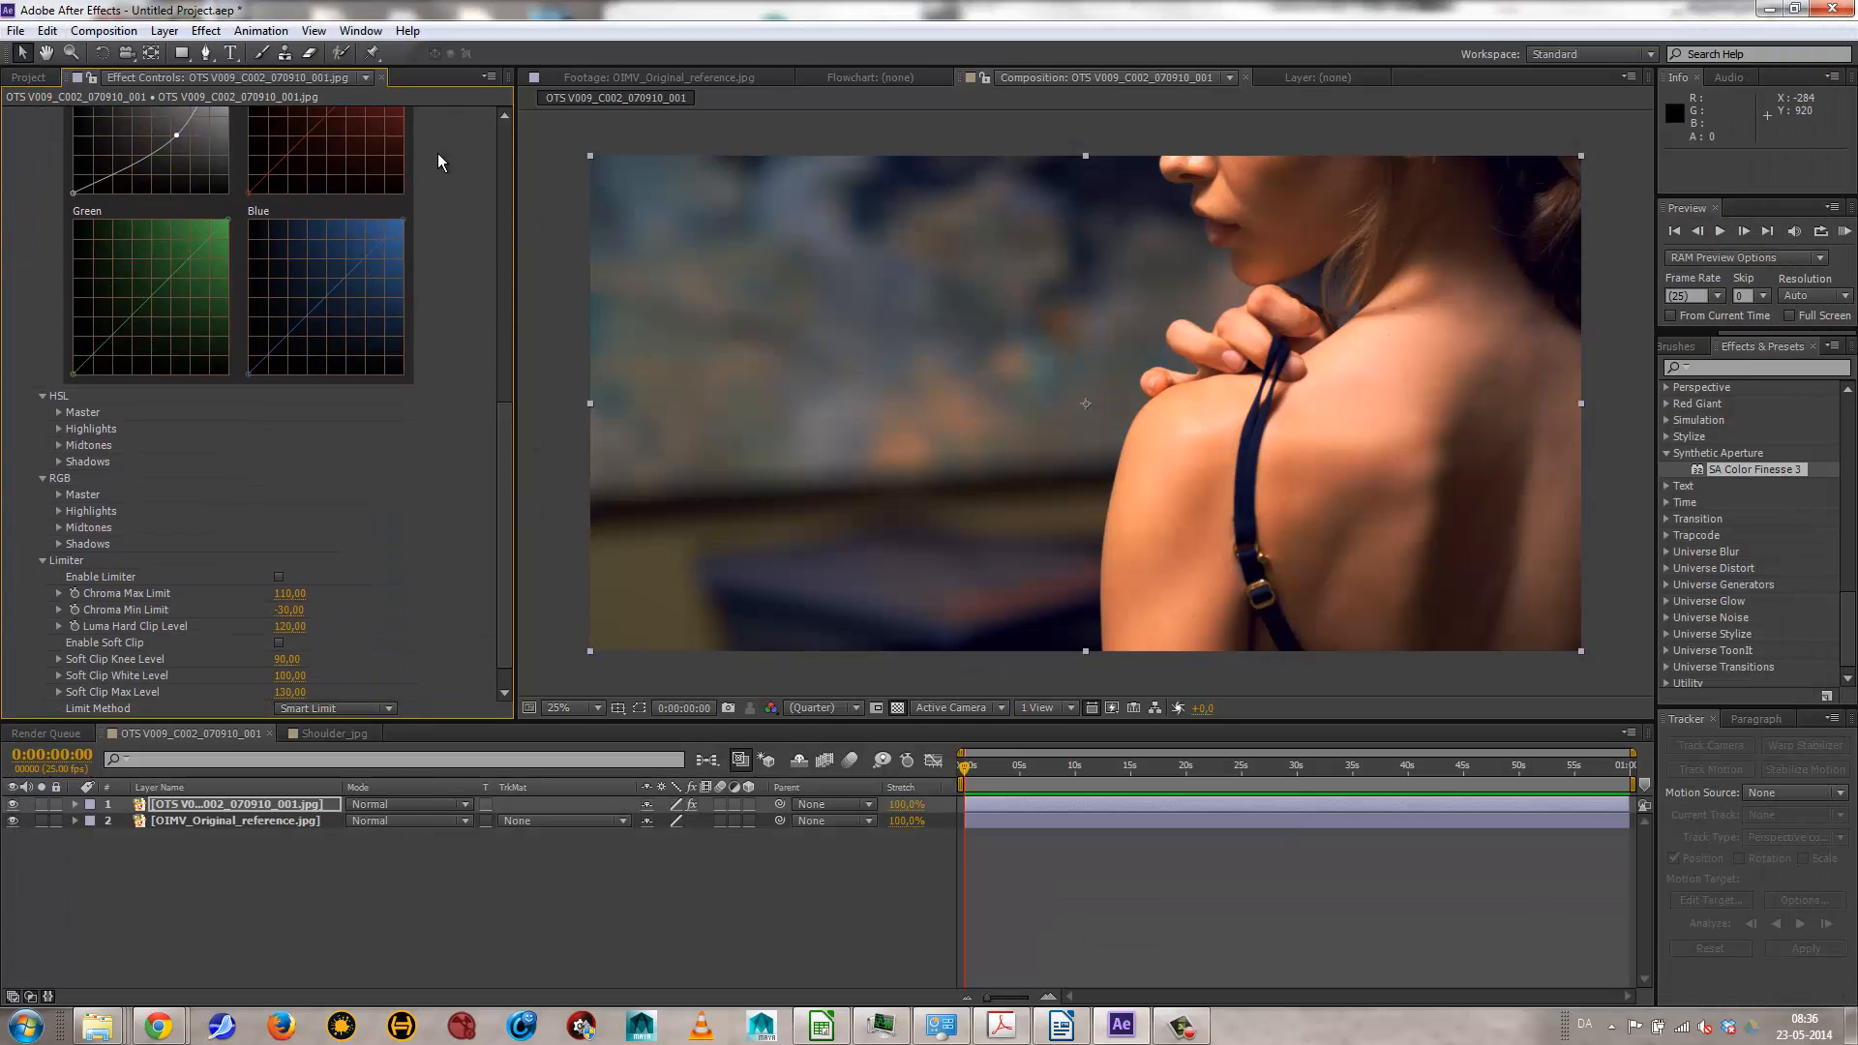
{"action": "left_click_drag", "start_coordinate": [508, 434], "coordinate": [505, 520]}
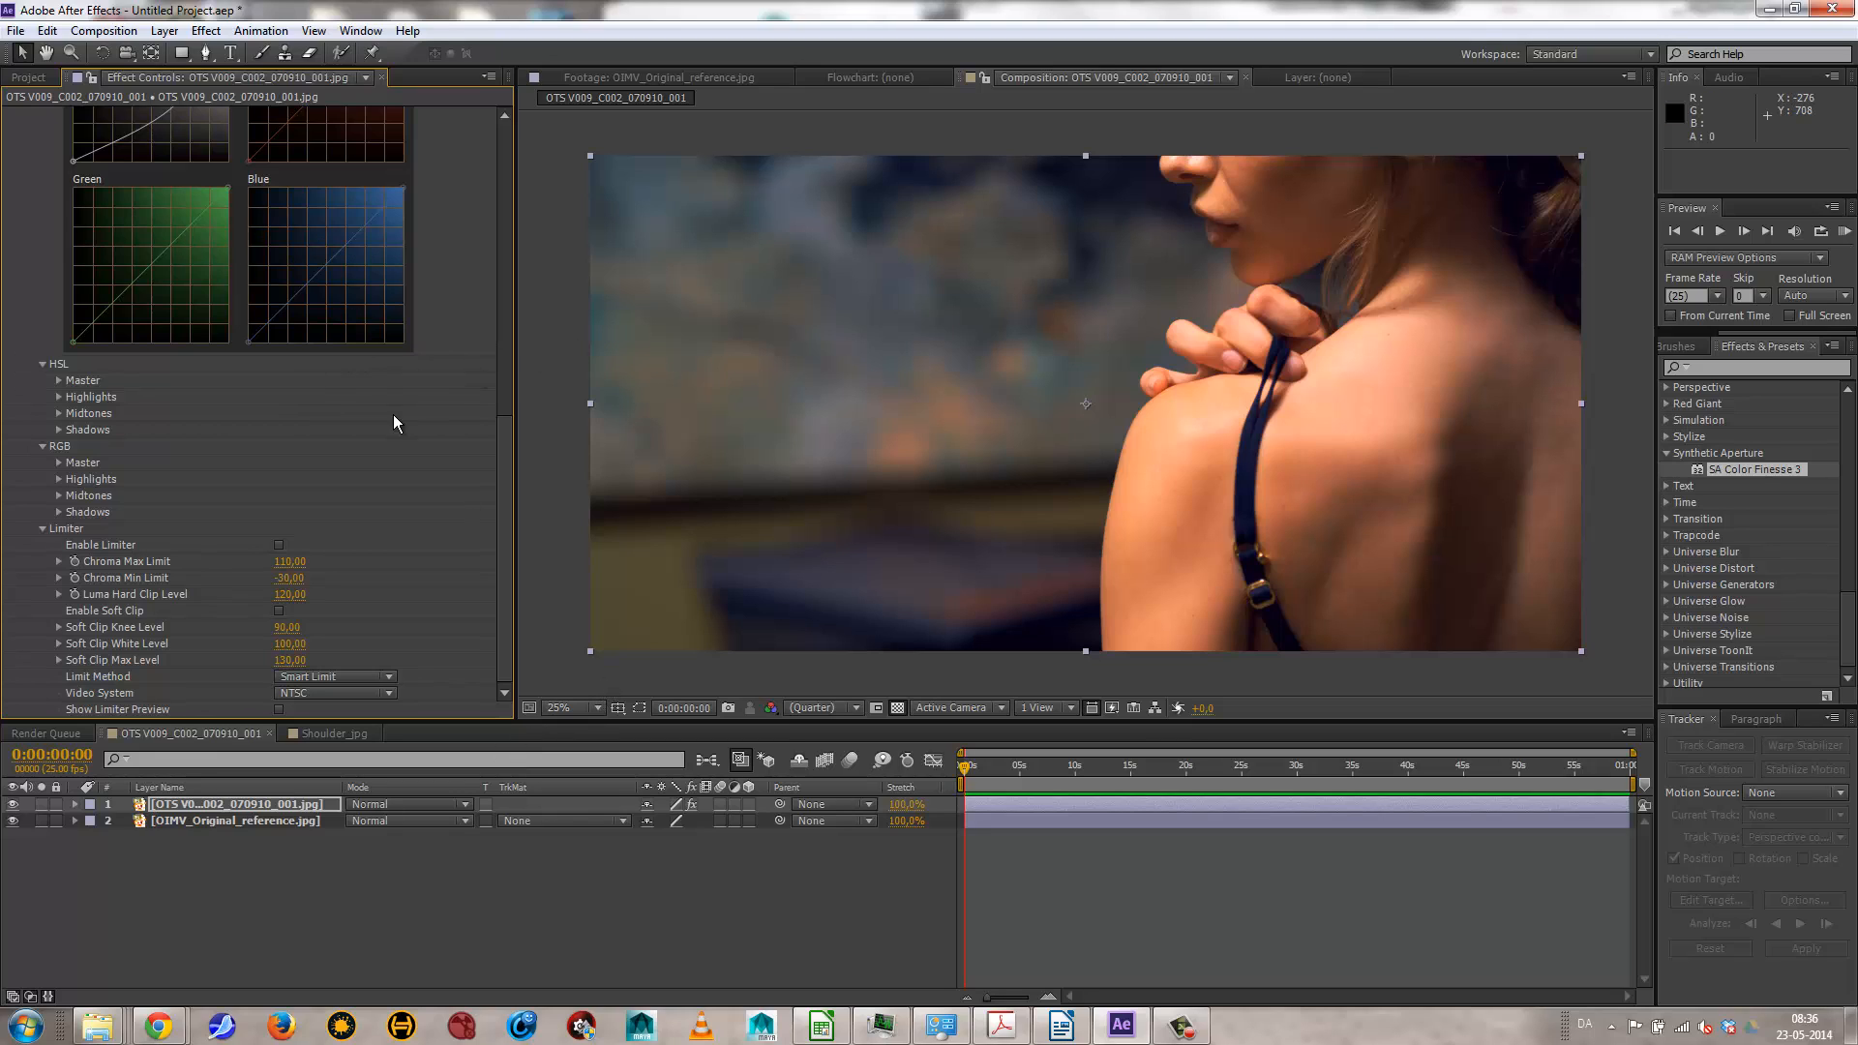
{"action": "left_click_drag", "start_coordinate": [507, 435], "coordinate": [454, 147]}
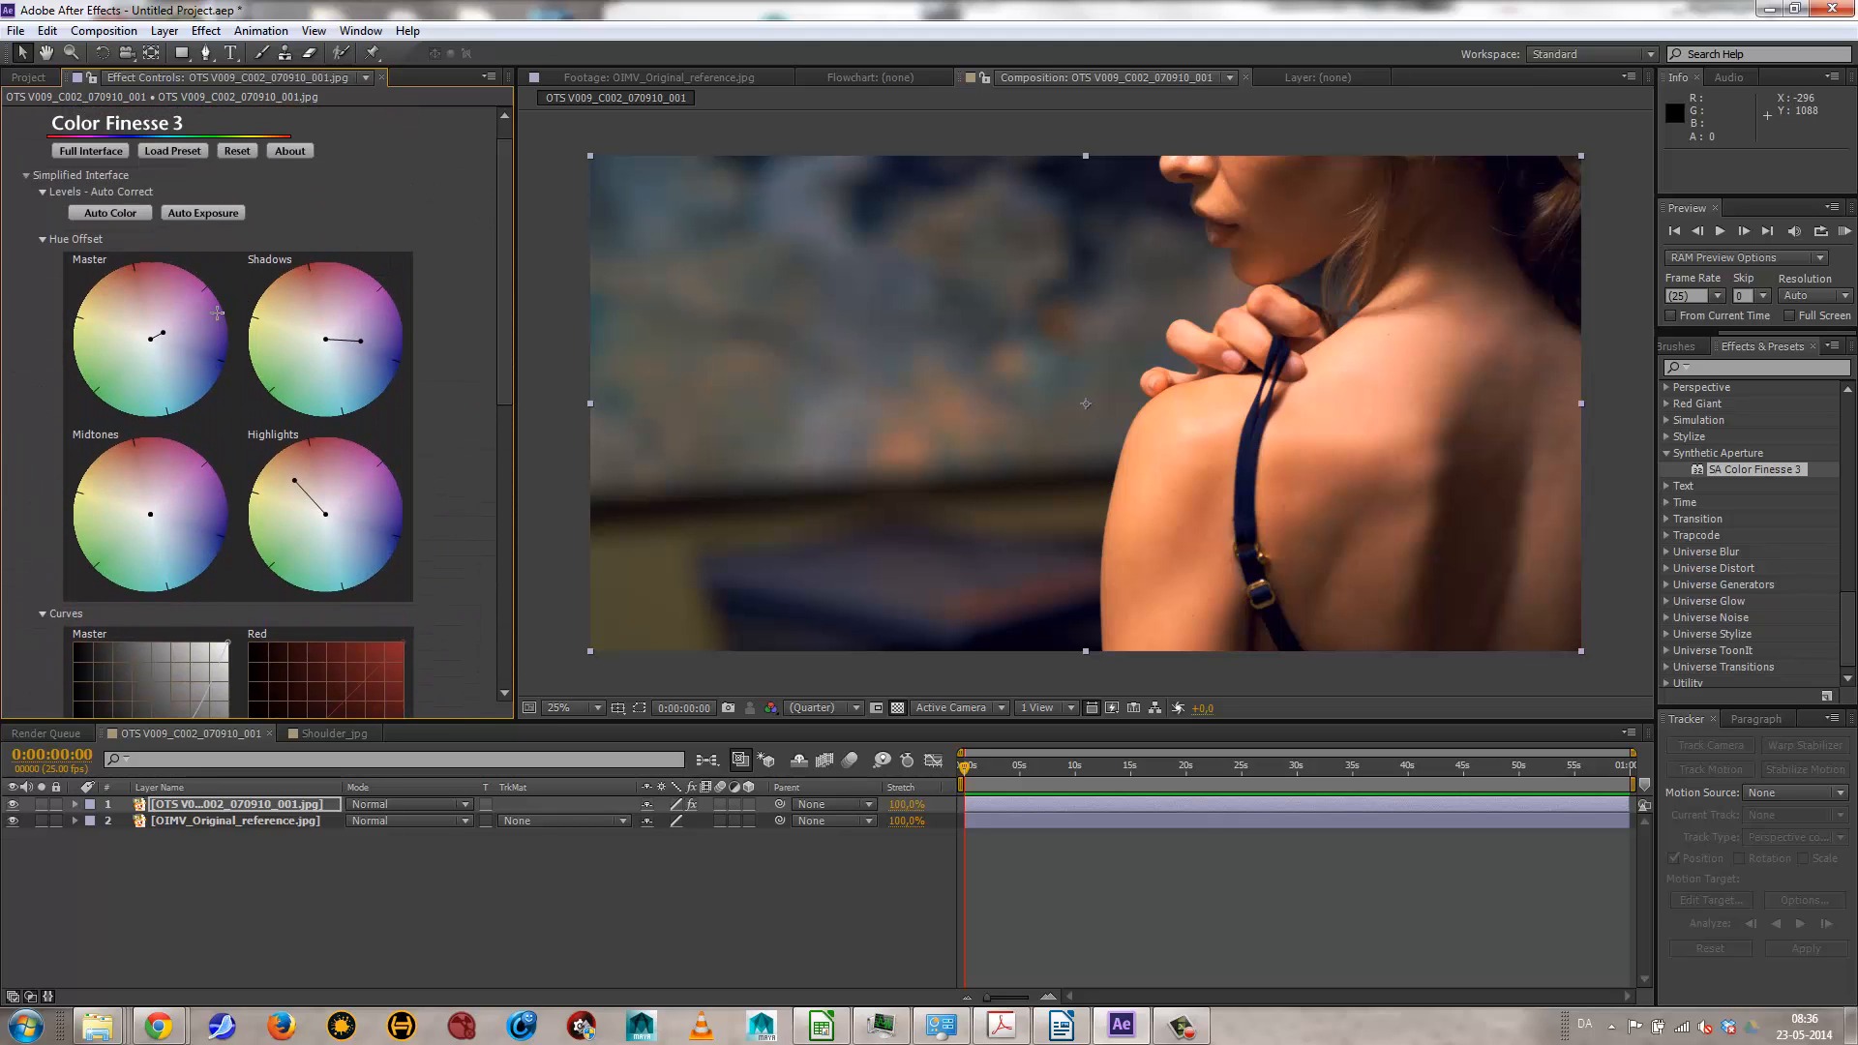
{"action": "left_click_drag", "start_coordinate": [168, 335], "coordinate": [225, 337]}
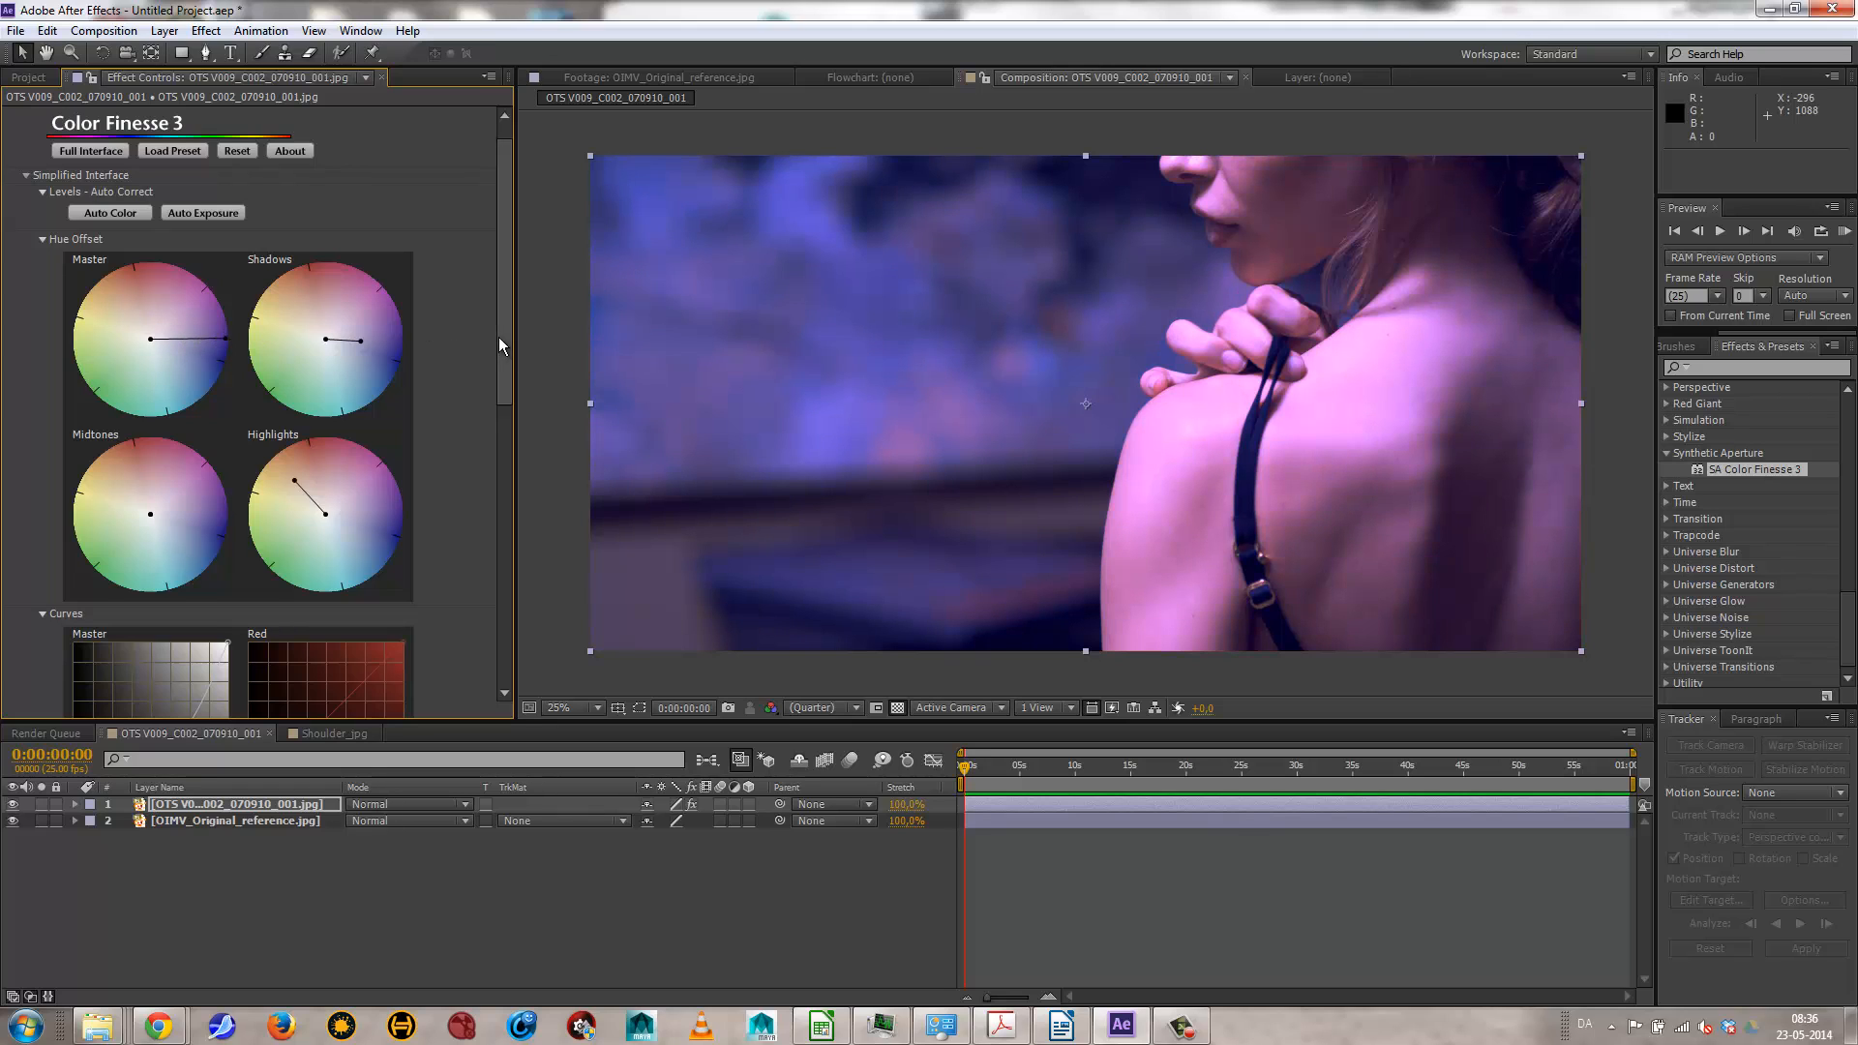
Step: Set the HSL Master Brightness to -13 and Gamma to 0.4 in the Simplified Interface
{"action": "left_click_drag", "start_coordinate": [498, 337], "coordinate": [499, 591]}
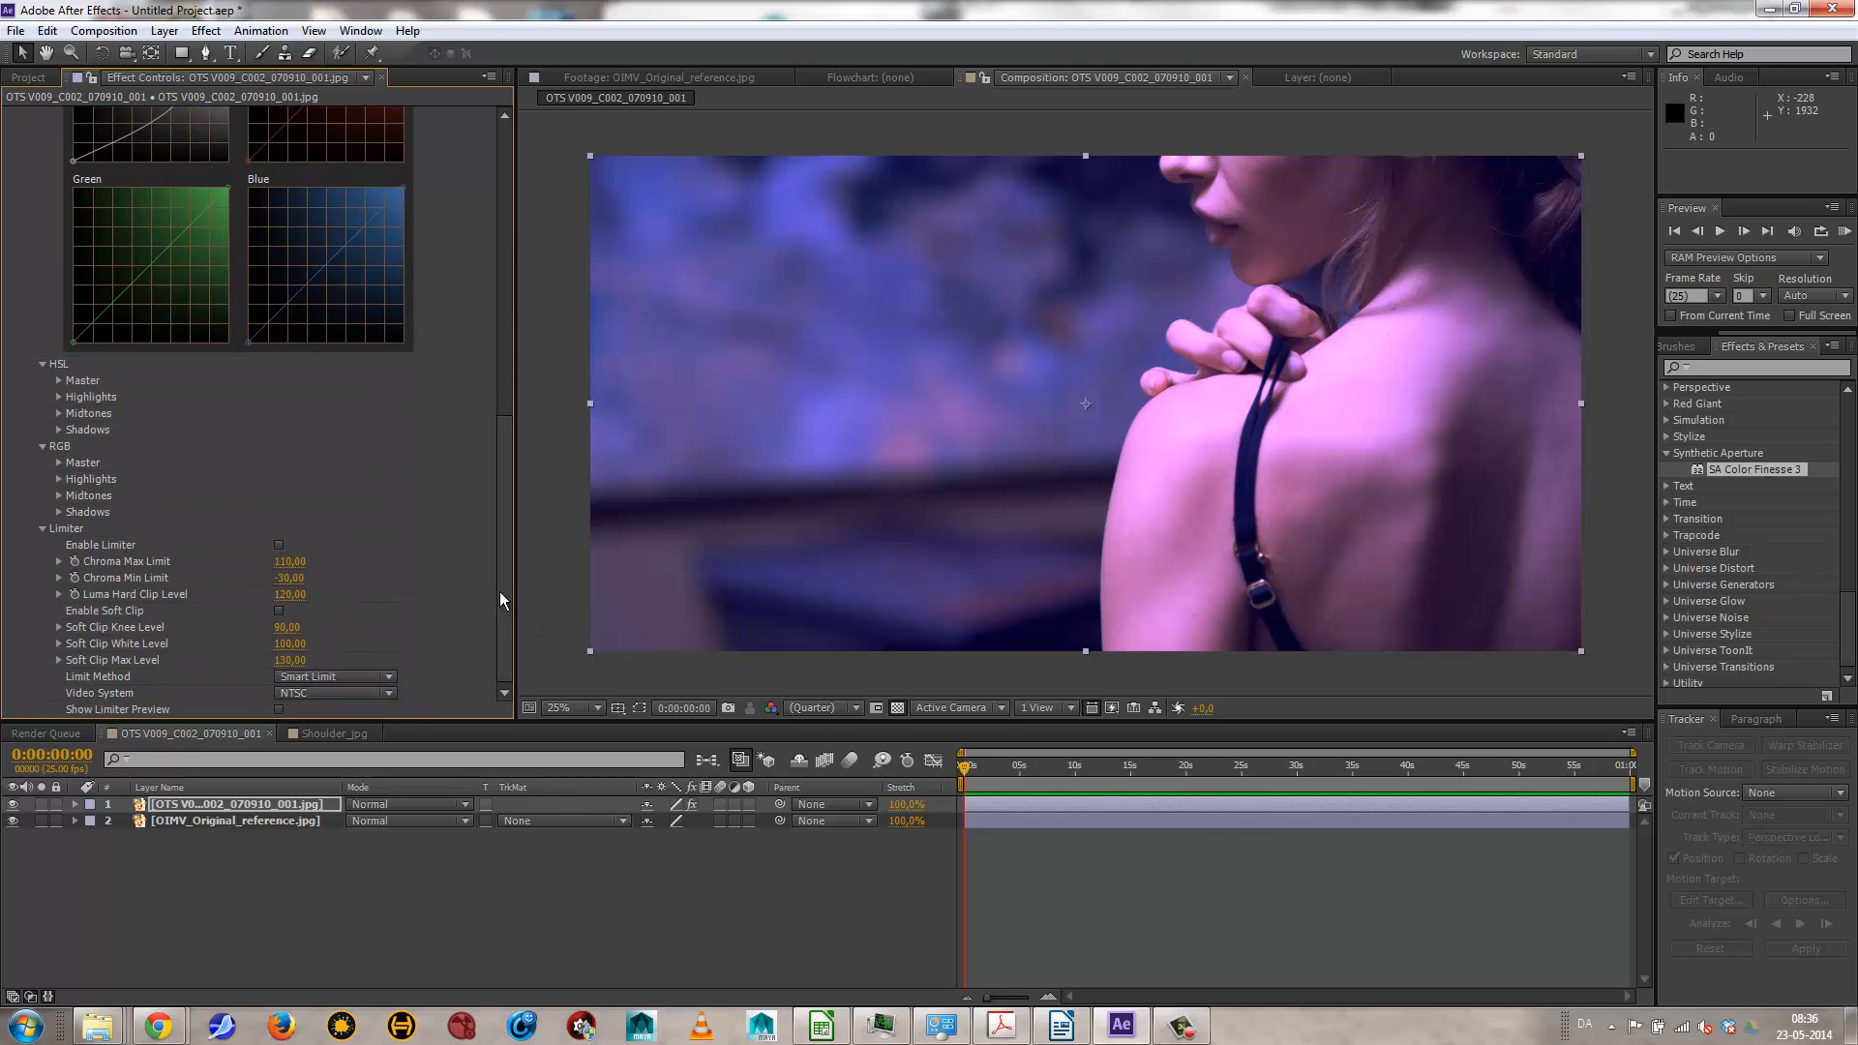
{"action": "left_click", "coordinate": [59, 380]}
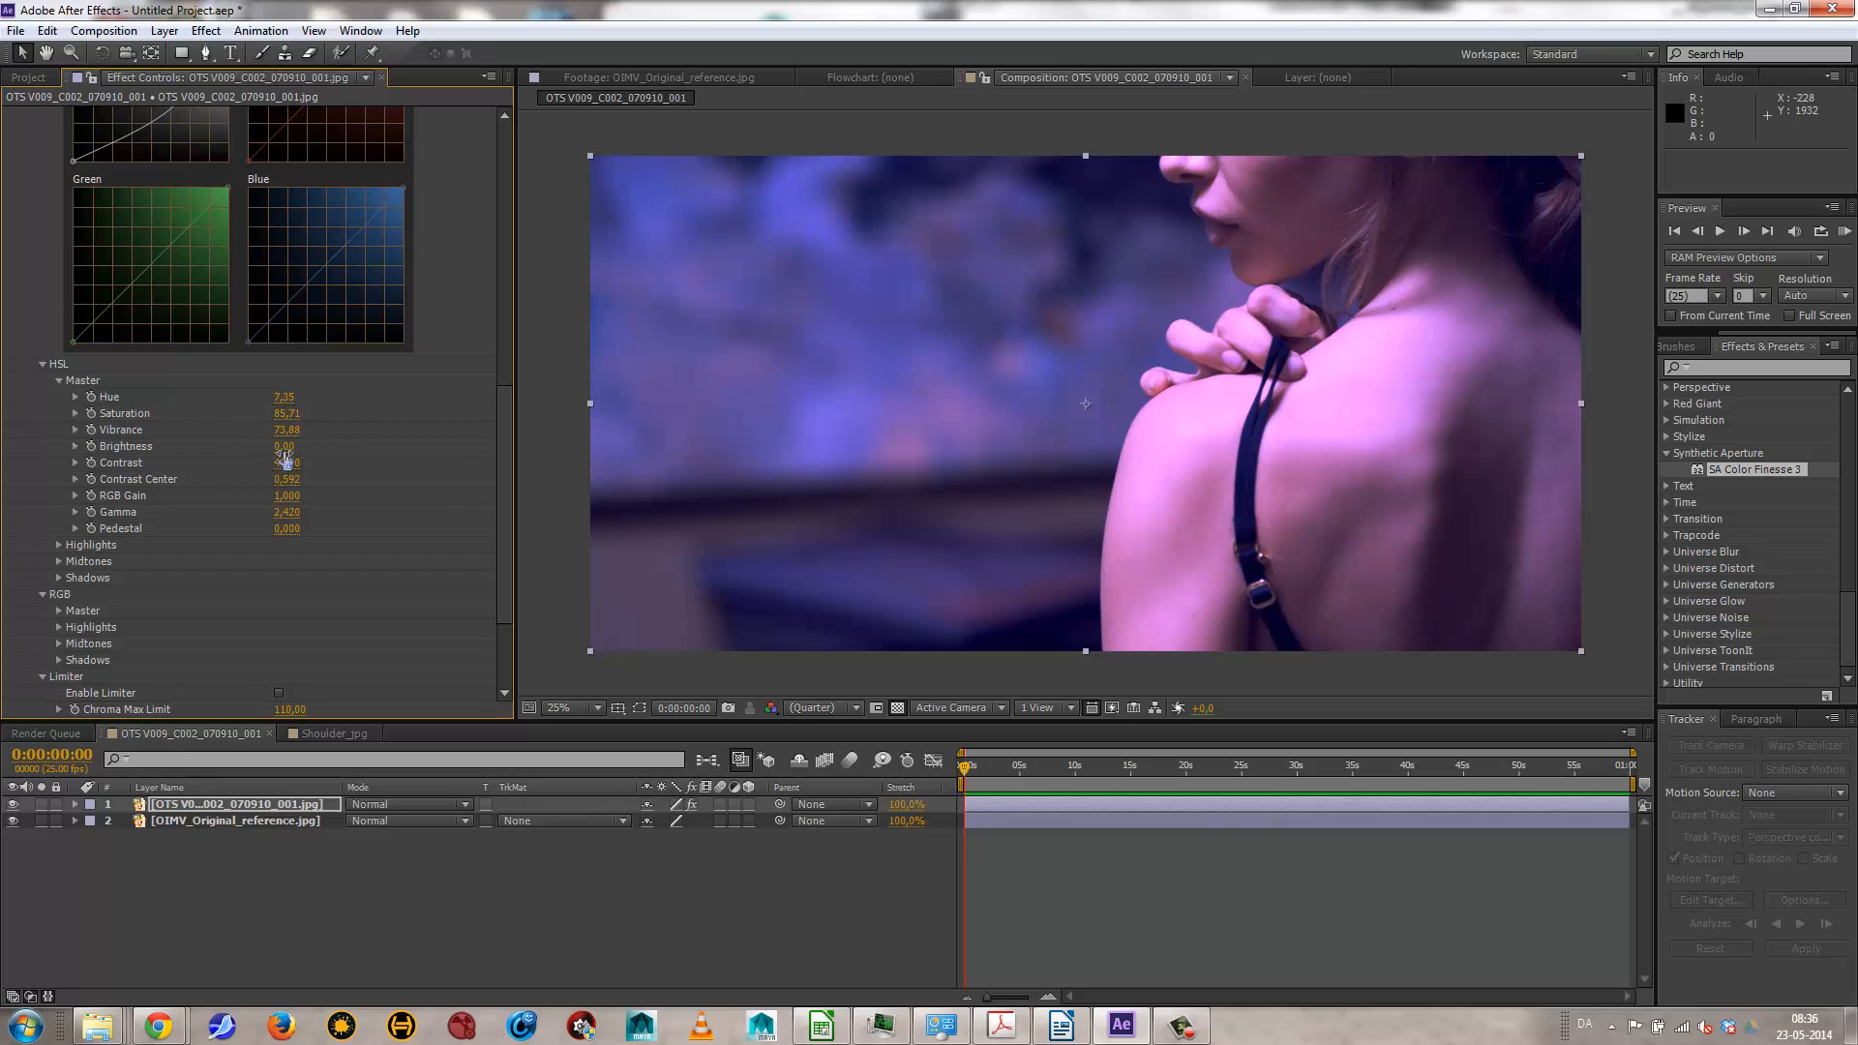
{"action": "left_click_drag", "start_coordinate": [285, 447], "coordinate": [230, 442]}
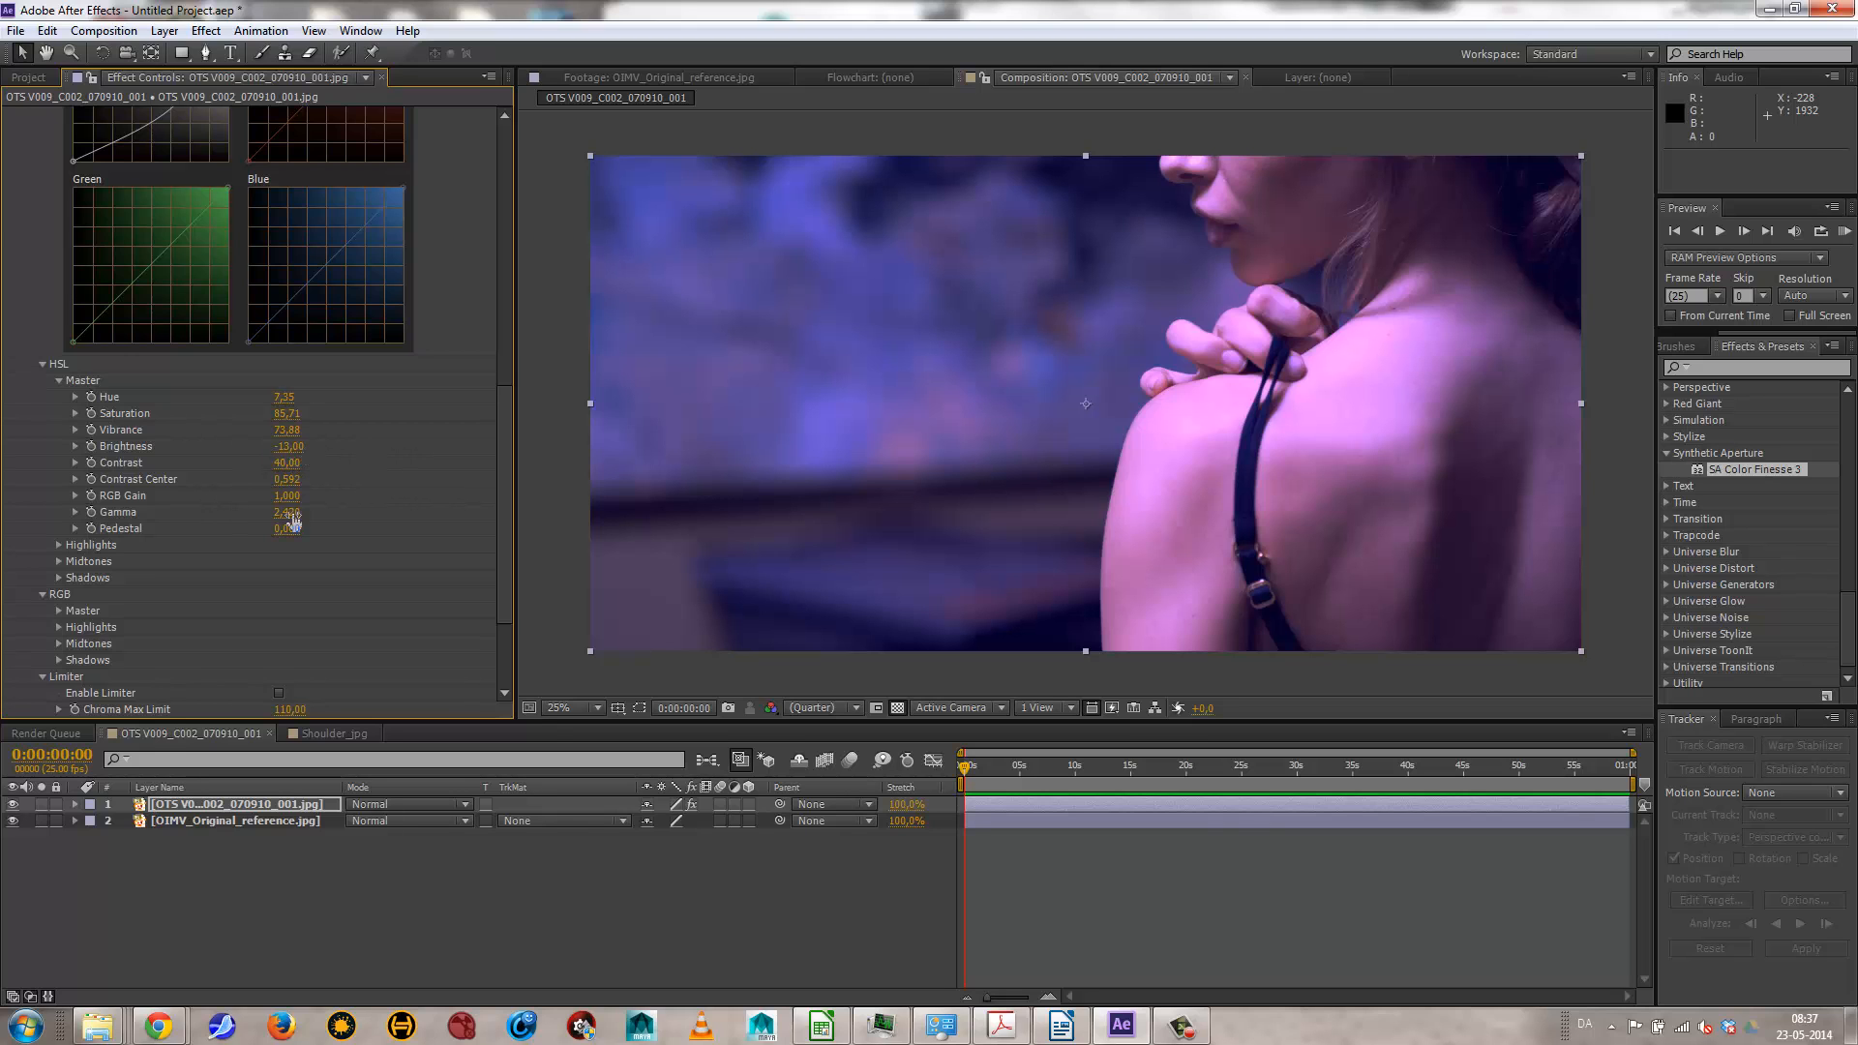
{"action": "left_click_drag", "start_coordinate": [291, 514], "coordinate": [83, 496]}
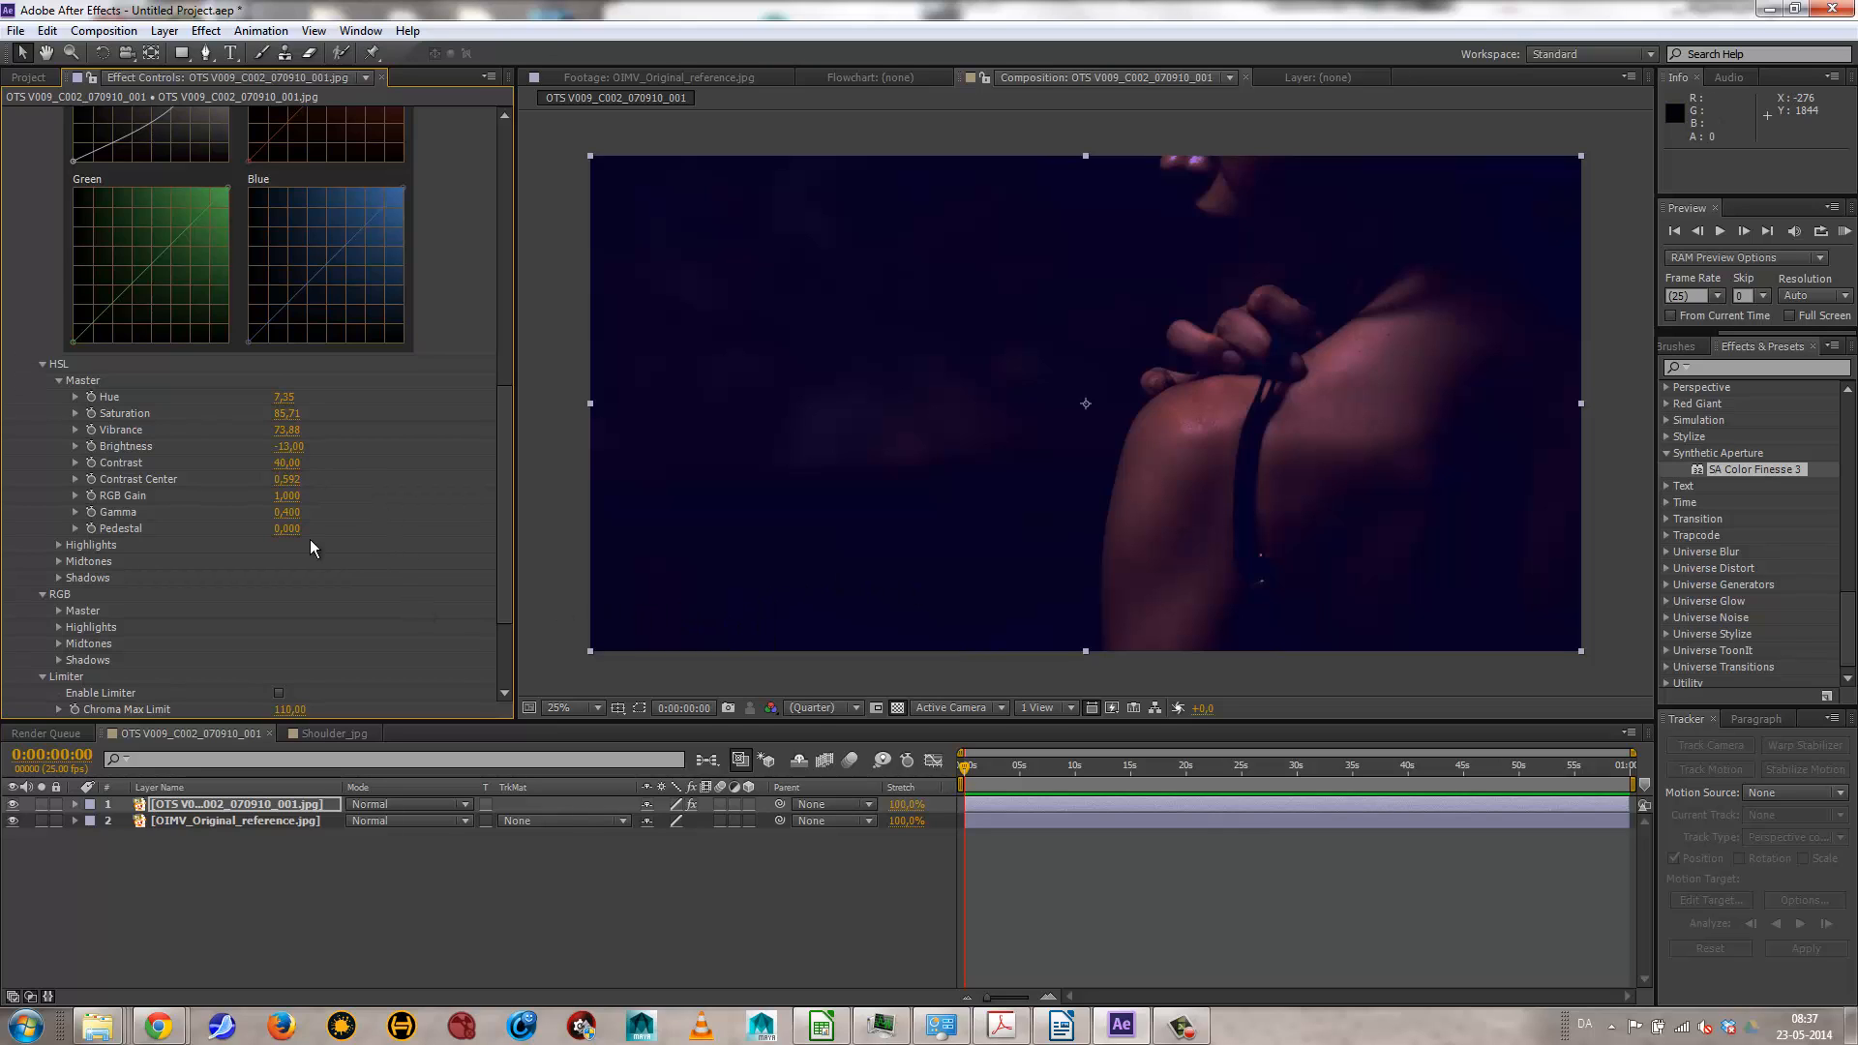
Step: Raise the HSL Master Gamma to 1.29 and pull the Master hue offset back to a slight orange near the wheel's centre
{"action": "left_click_drag", "start_coordinate": [293, 518], "coordinate": [366, 511]}
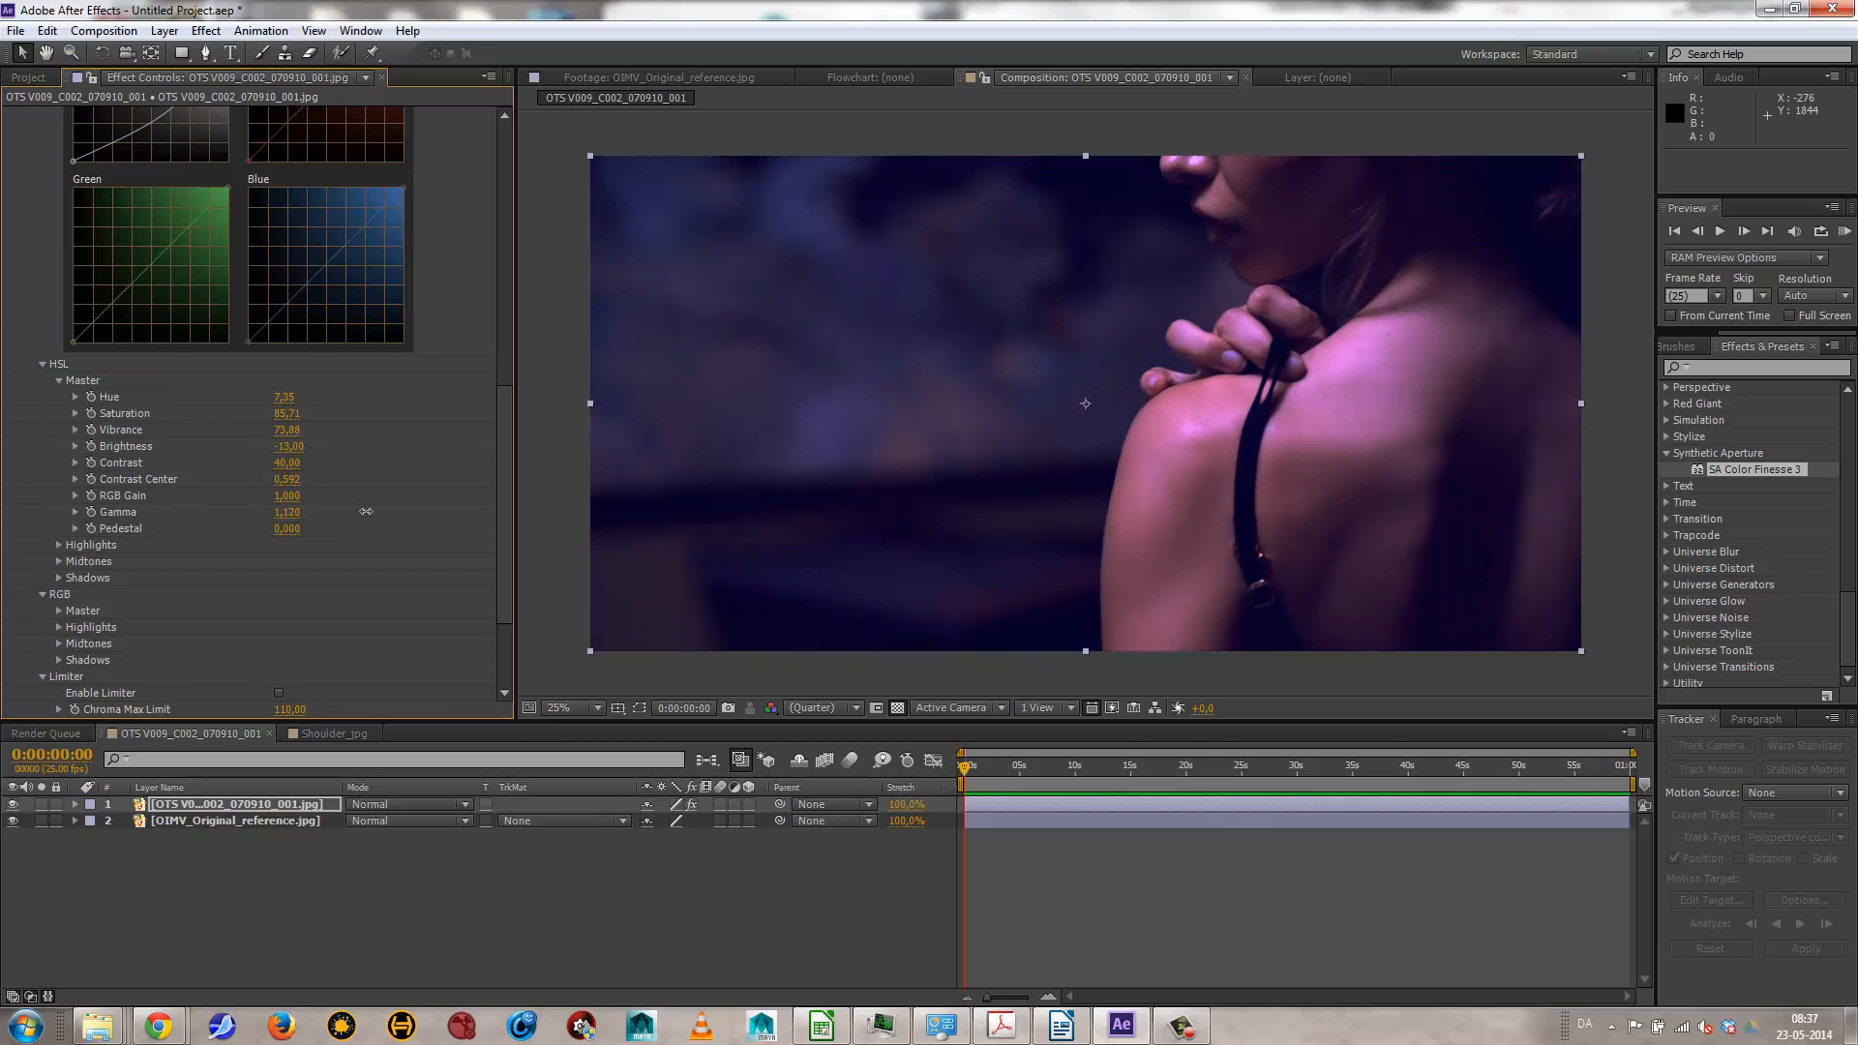
{"action": "scroll", "coordinate": [327, 434], "scroll_direction": "up", "scroll_amount": 12}
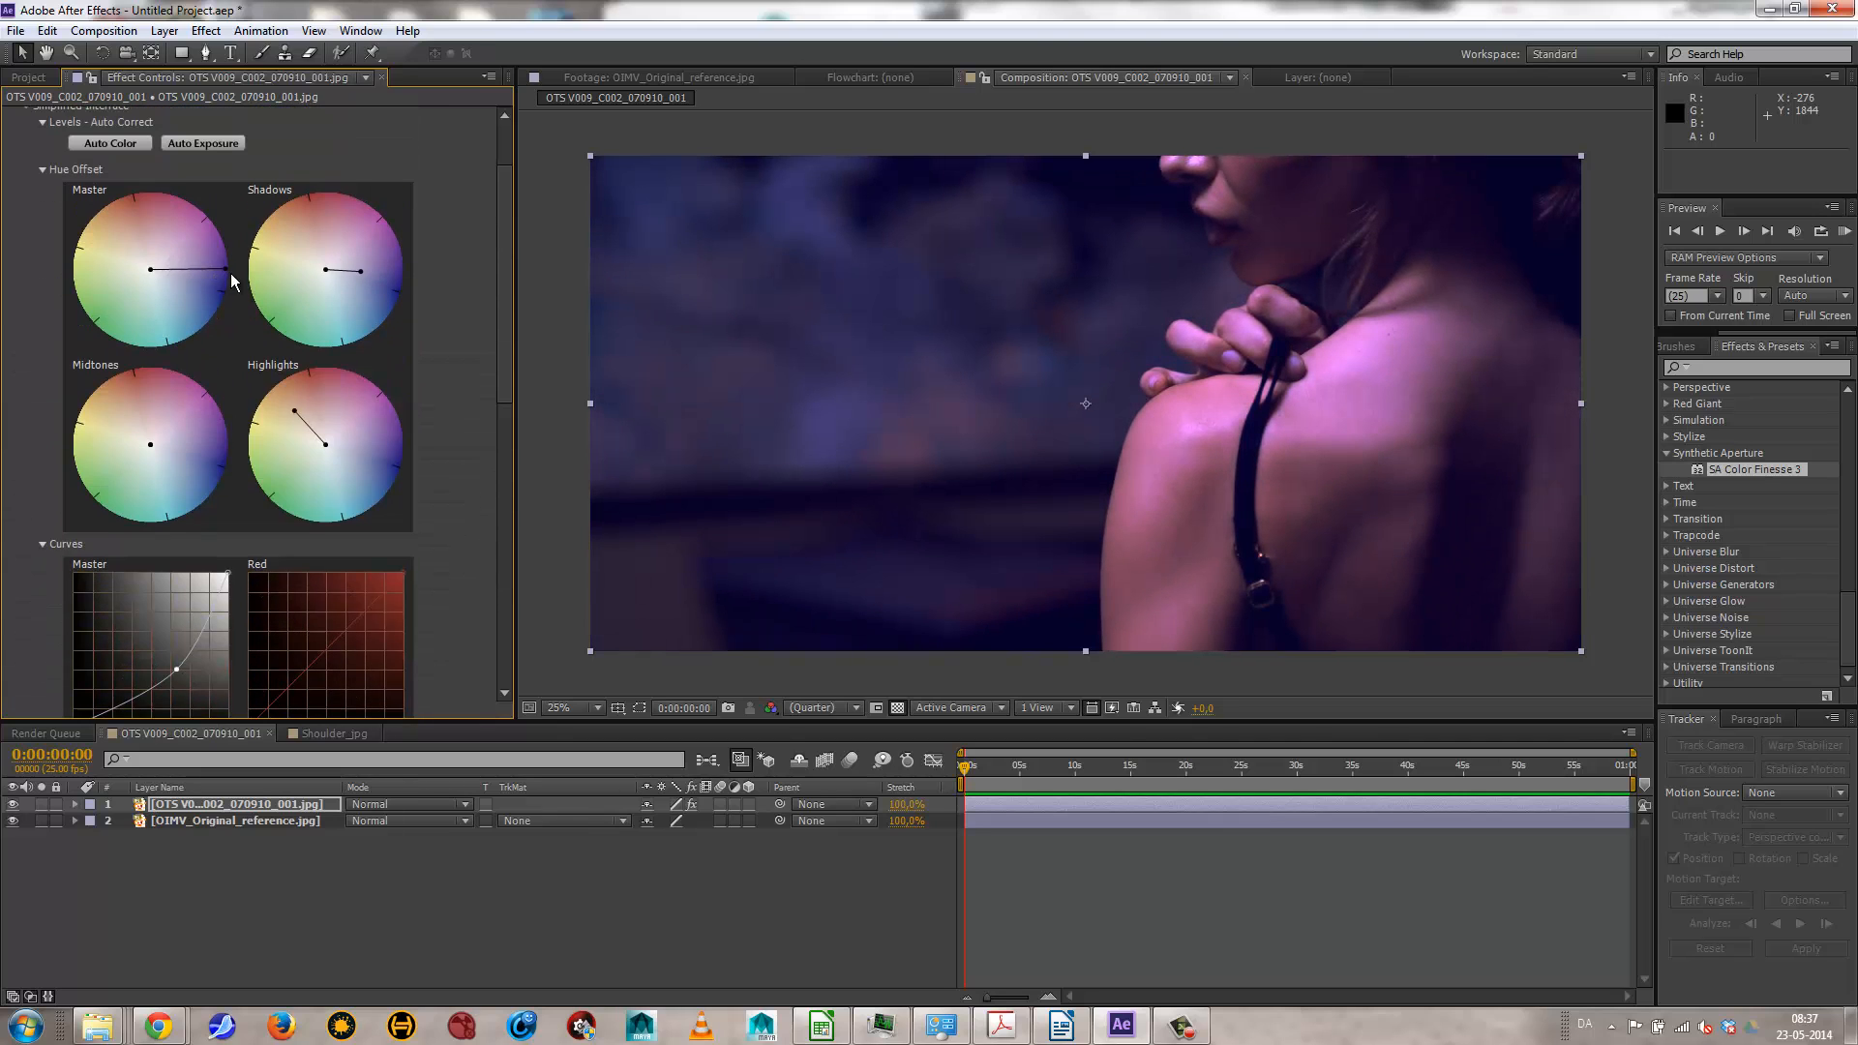
{"action": "left_click_drag", "start_coordinate": [229, 269], "coordinate": [137, 253]}
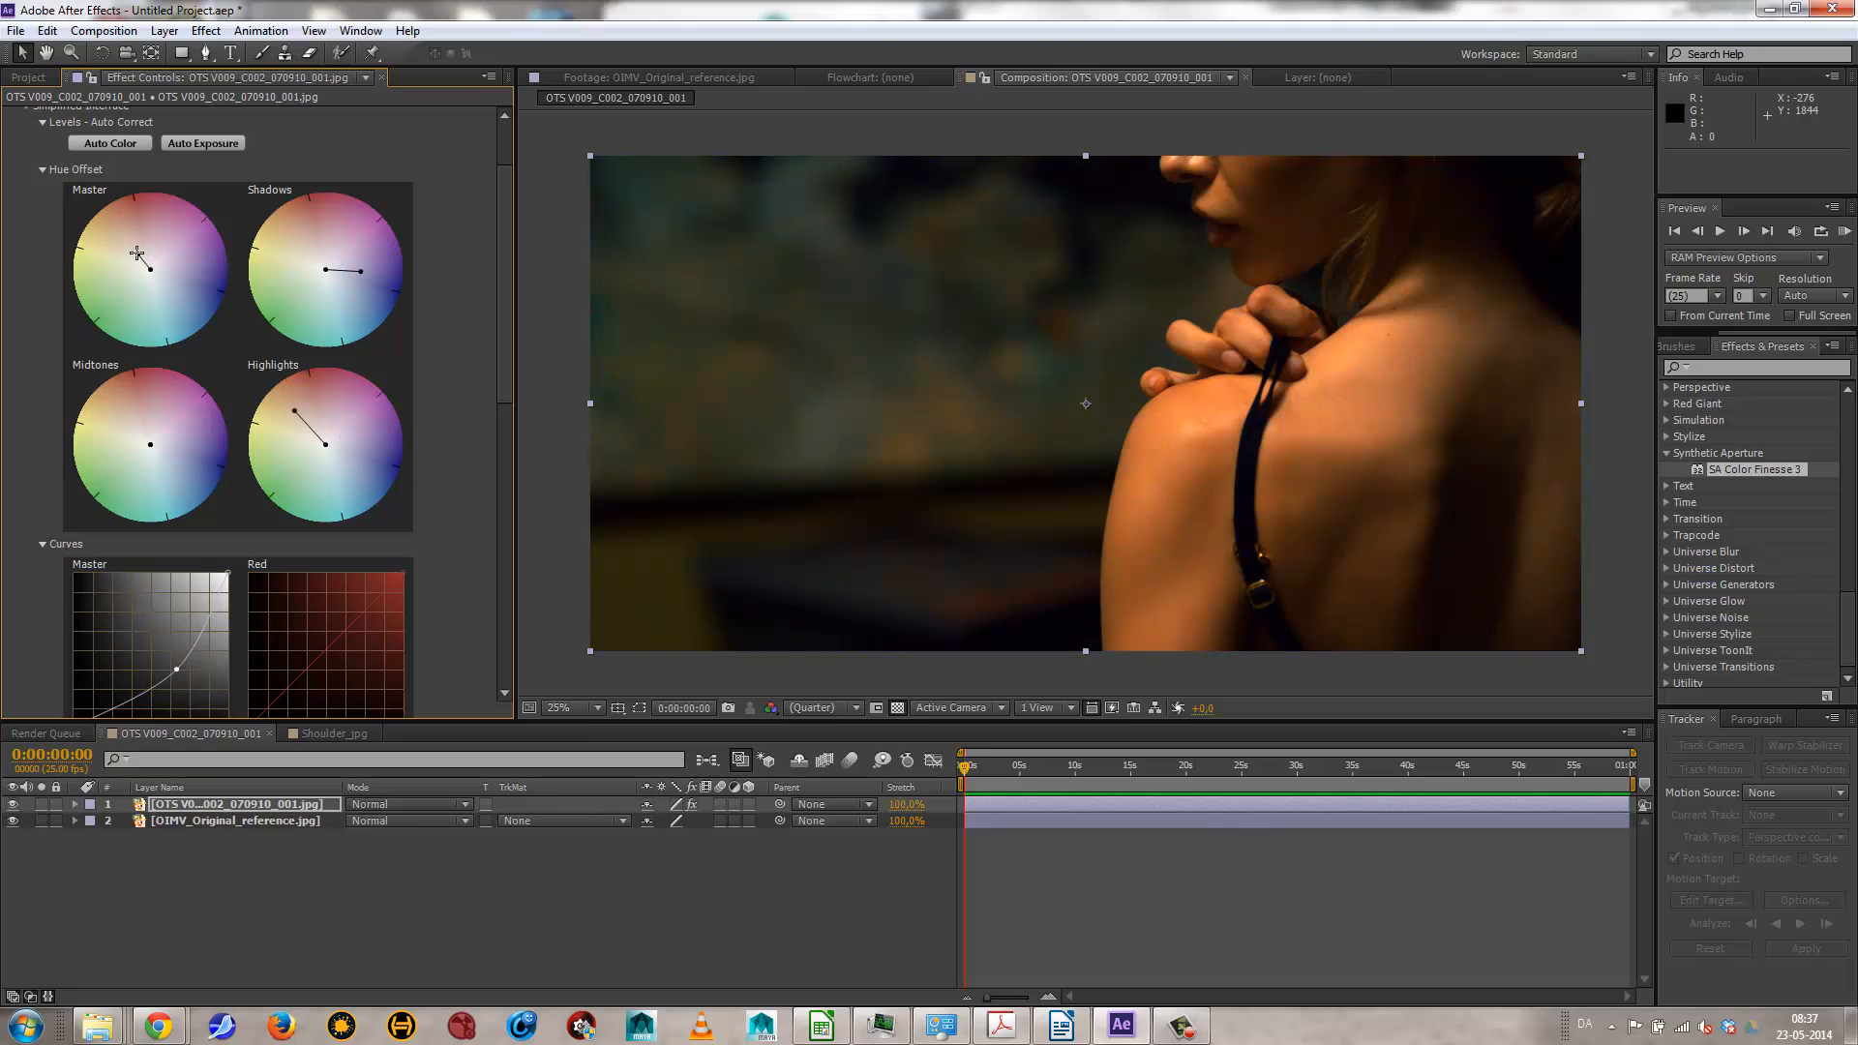
{"action": "scroll", "coordinate": [253, 407], "scroll_direction": "down", "scroll_amount": 1}
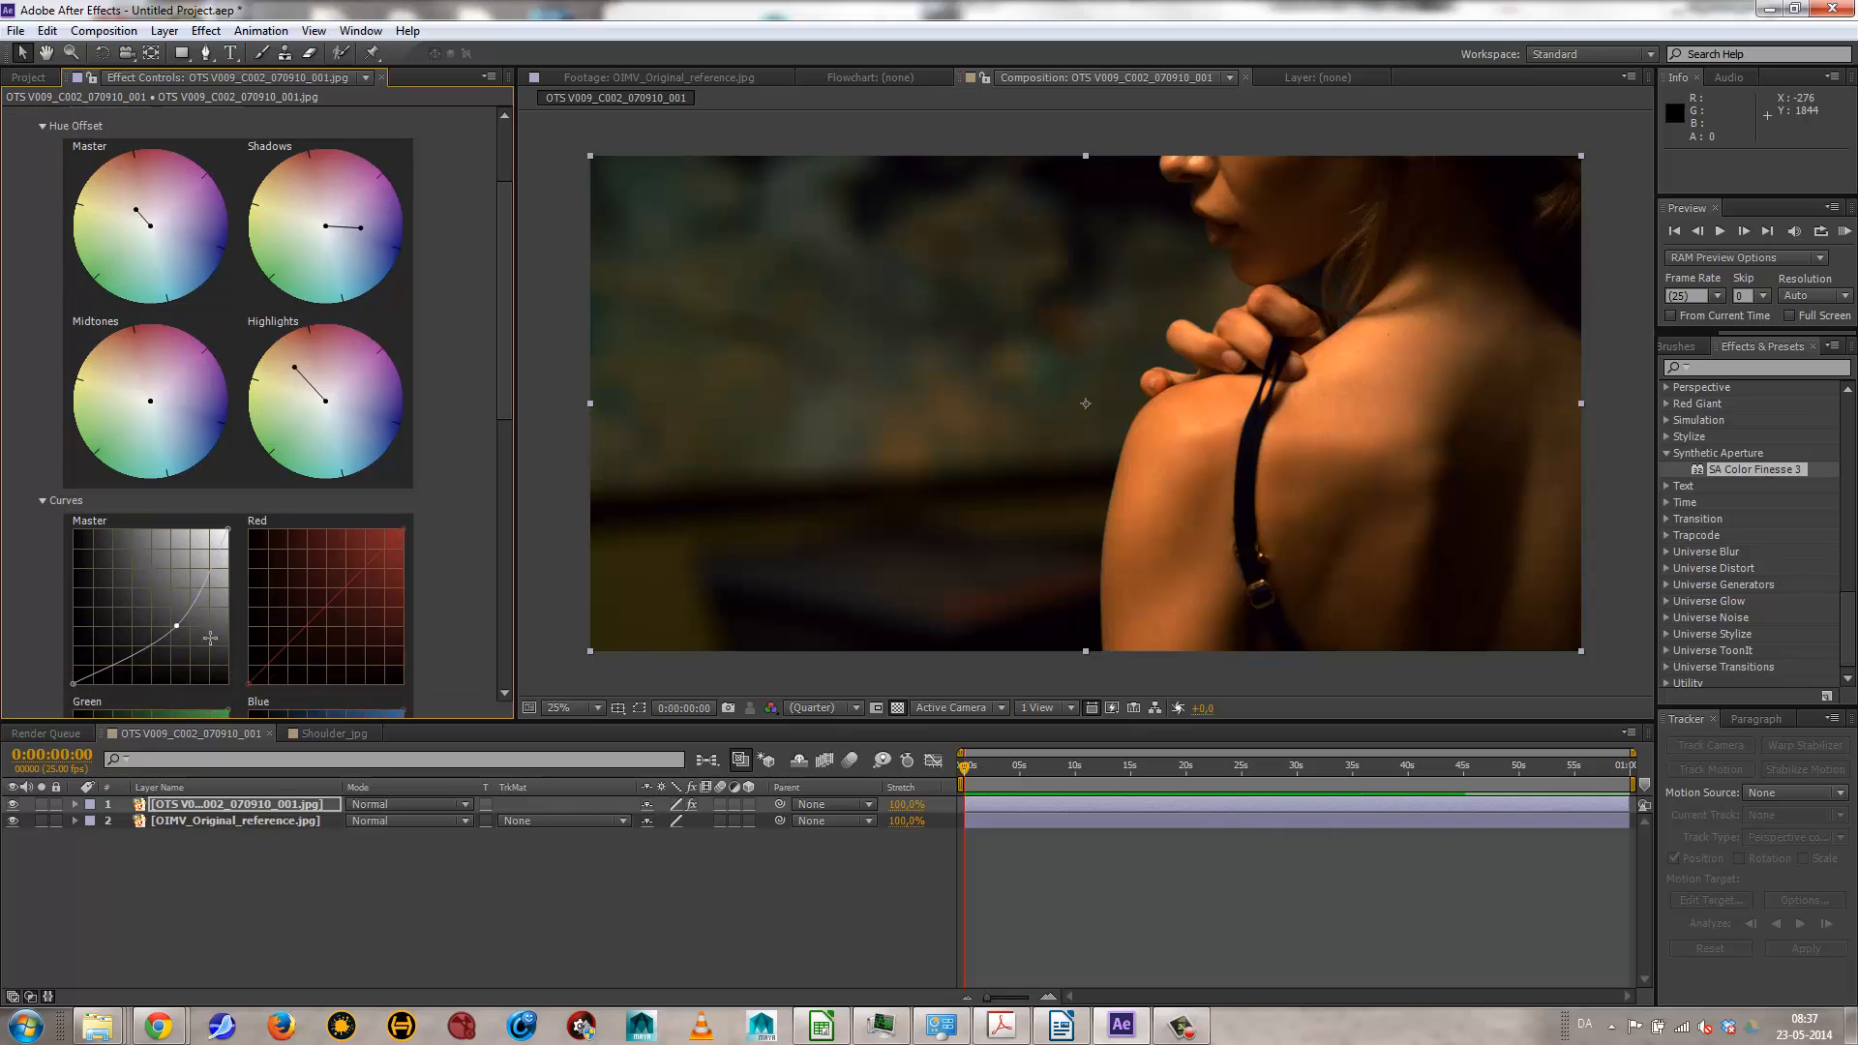
Step: Bend the Master curve upward by moving its point into the upper-left half of the graph to brighten the image
{"action": "left_click_drag", "start_coordinate": [172, 626], "coordinate": [136, 593]}
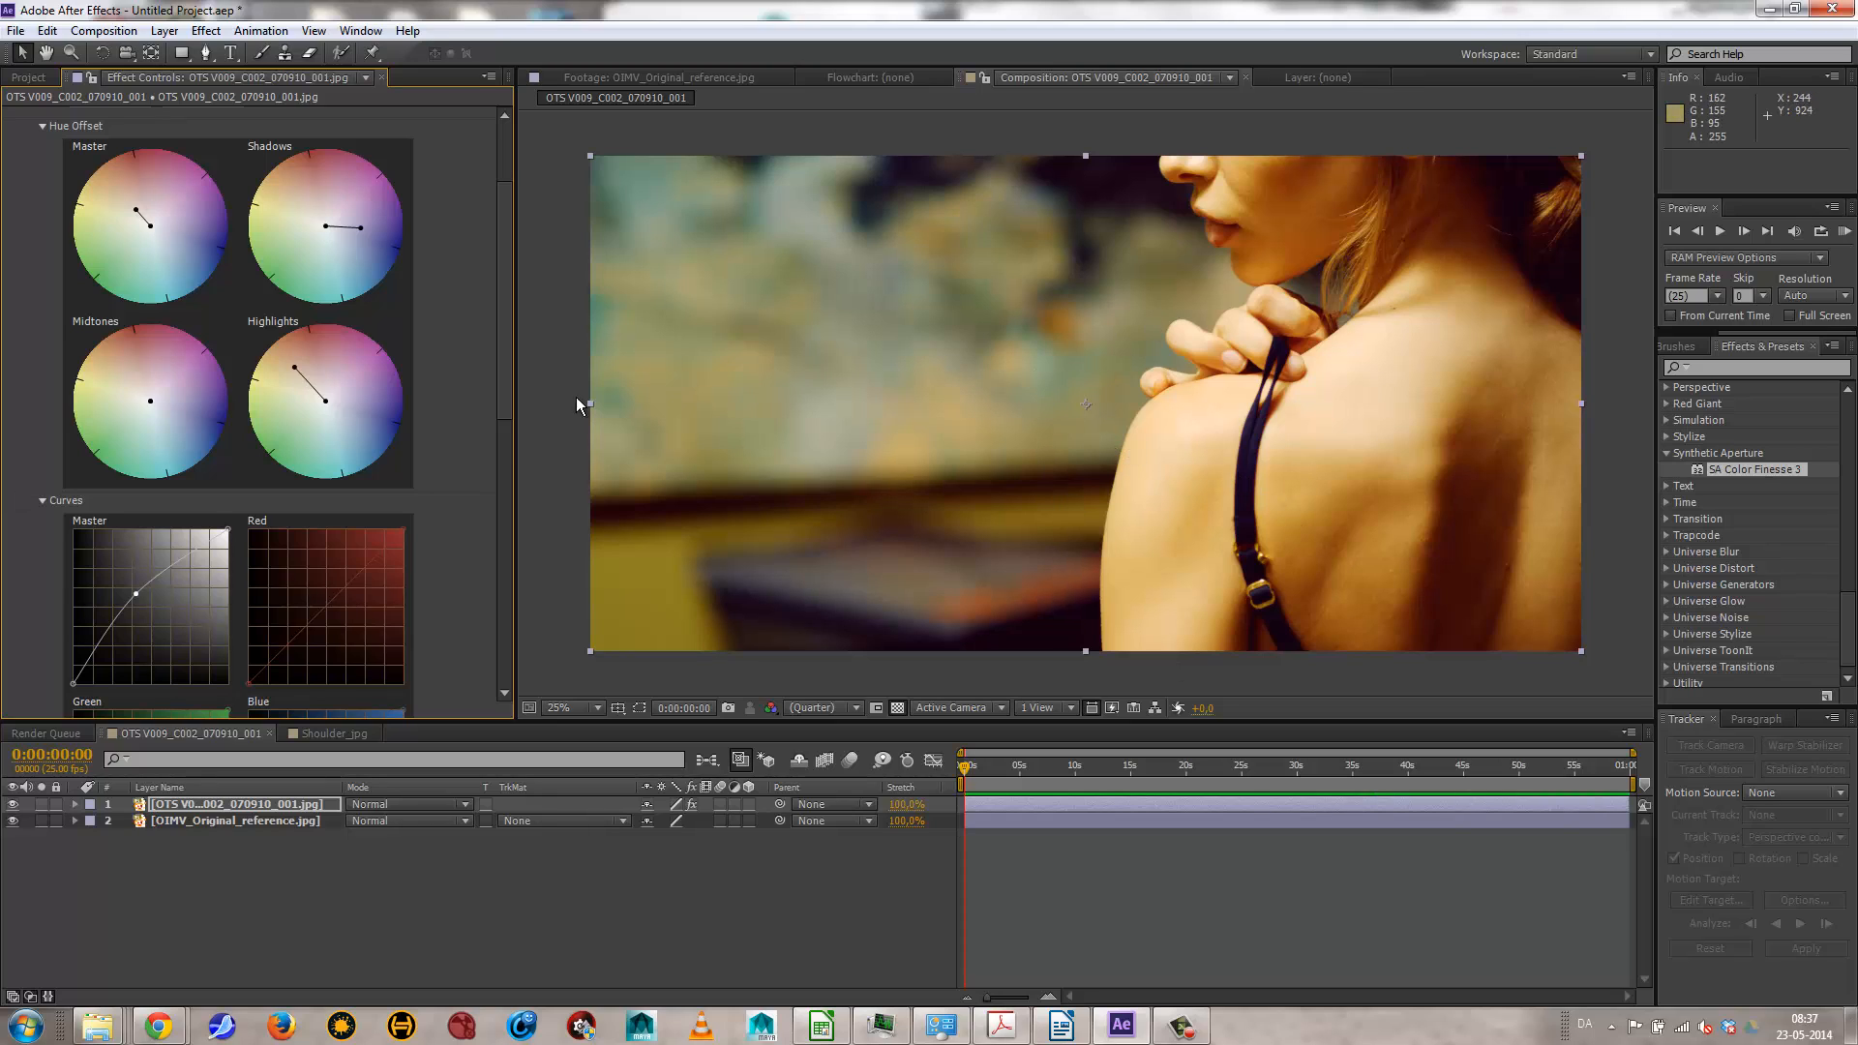
{"action": "key", "text": "comma"}
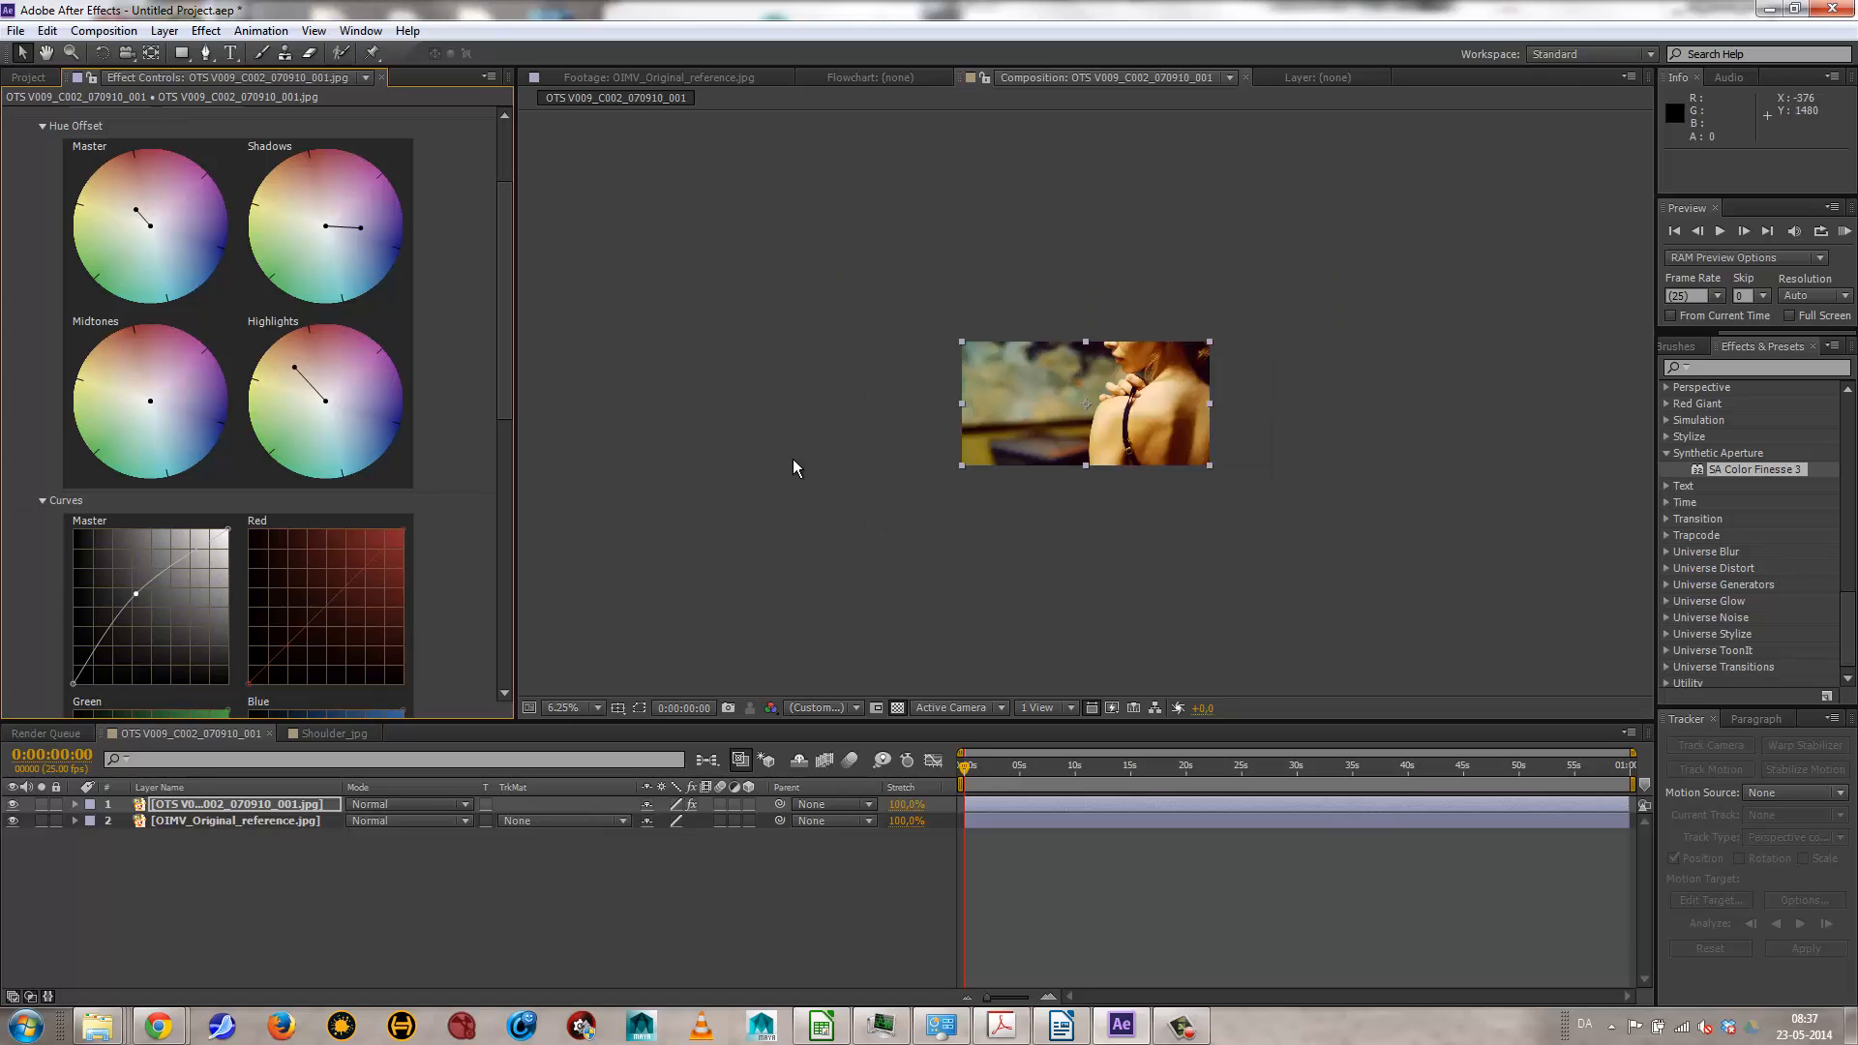
{"action": "key", "text": "period"}
{"action": "scroll", "coordinate": [432, 532], "scroll_direction": "down", "scroll_amount": 12}
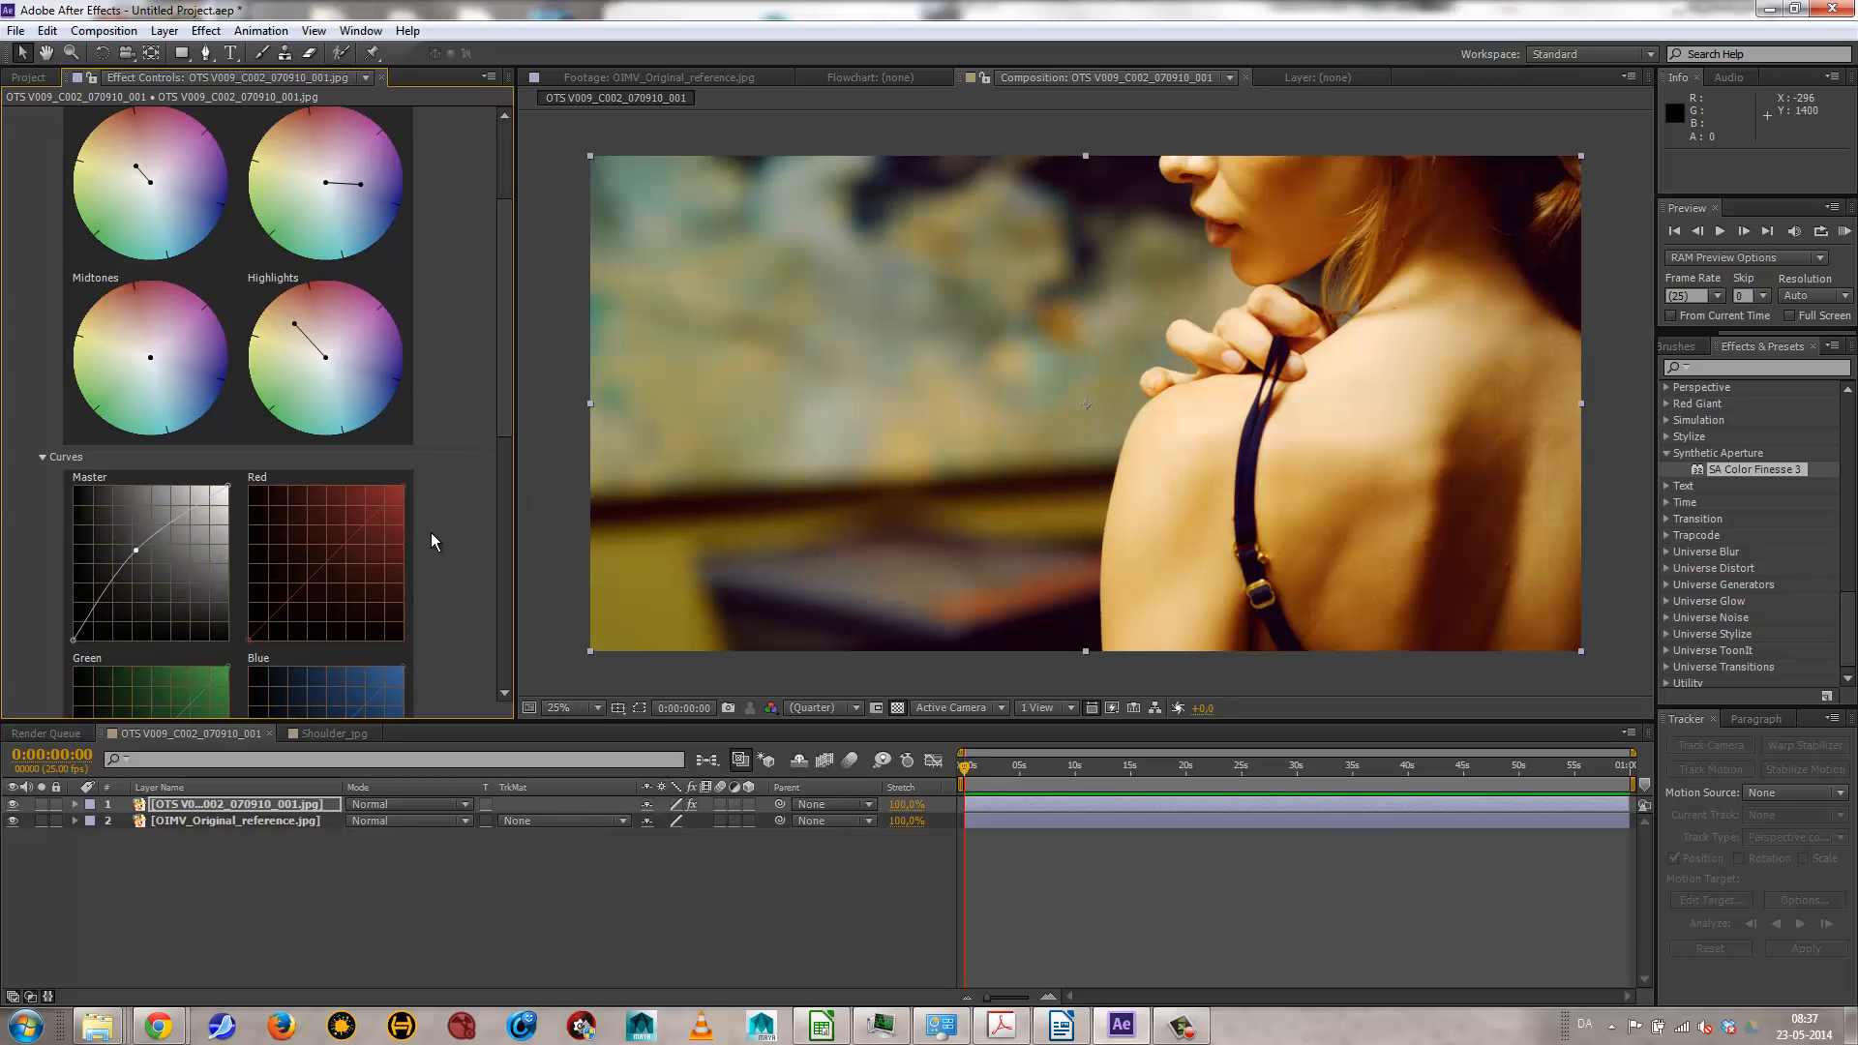
{"action": "scroll", "coordinate": [430, 550], "scroll_direction": "up", "scroll_amount": 4}
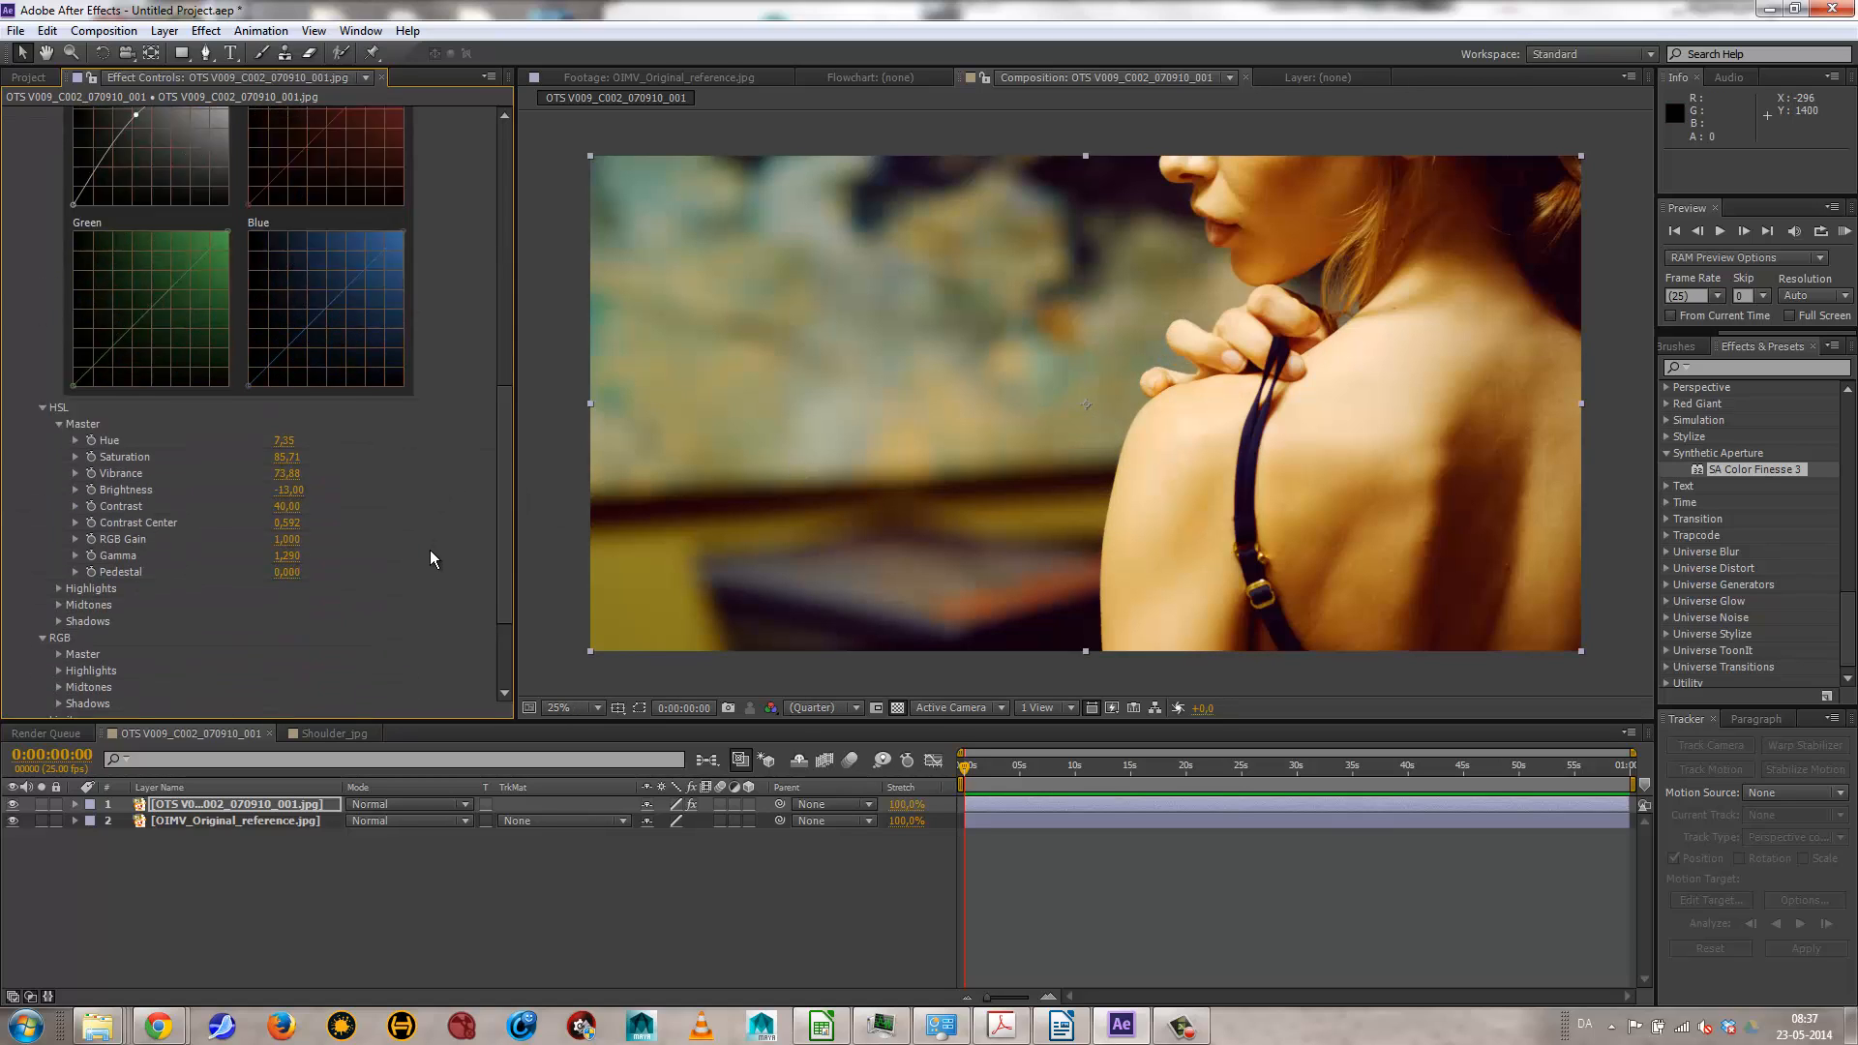
Step: Apply the Photo Filter effect to the OTS shoulder image and collapse the SA Color Finesse 3 settings
{"action": "left_click_drag", "start_coordinate": [1835, 626], "coordinate": [1852, 554]}
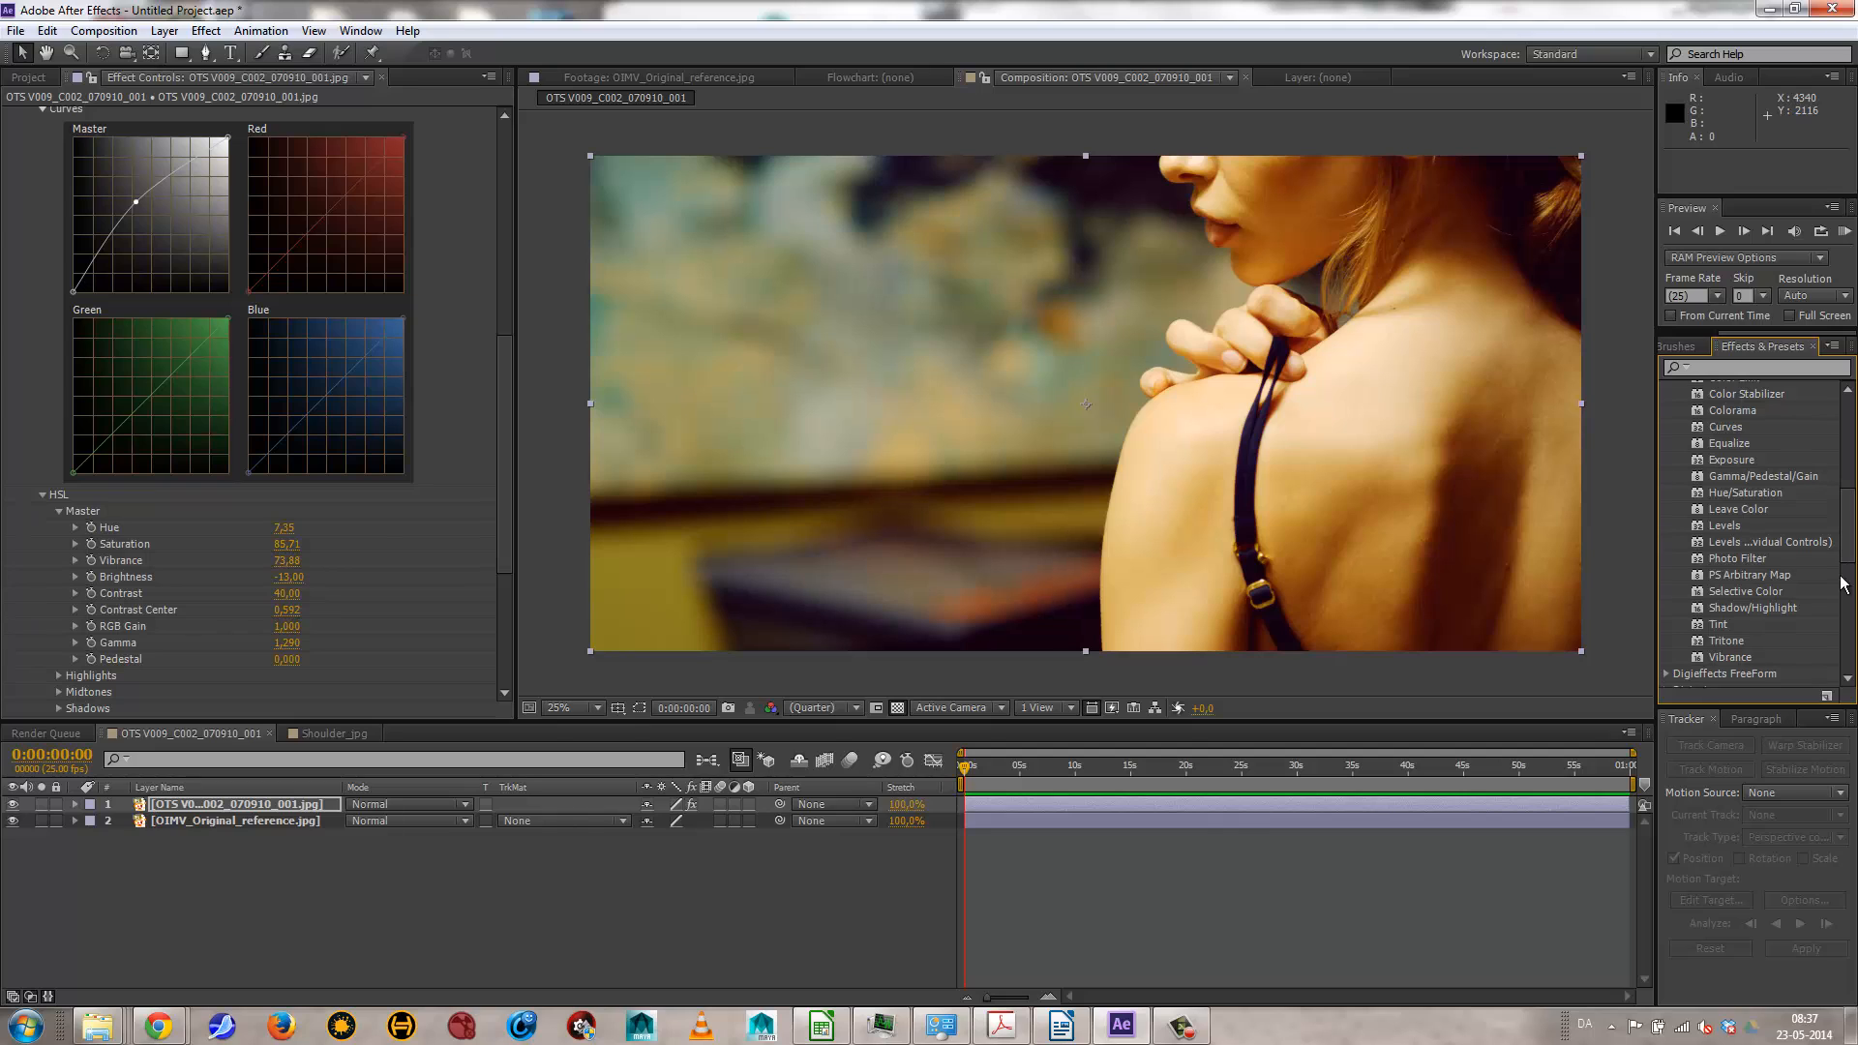
{"action": "left_click_drag", "start_coordinate": [1728, 560], "coordinate": [1045, 539]}
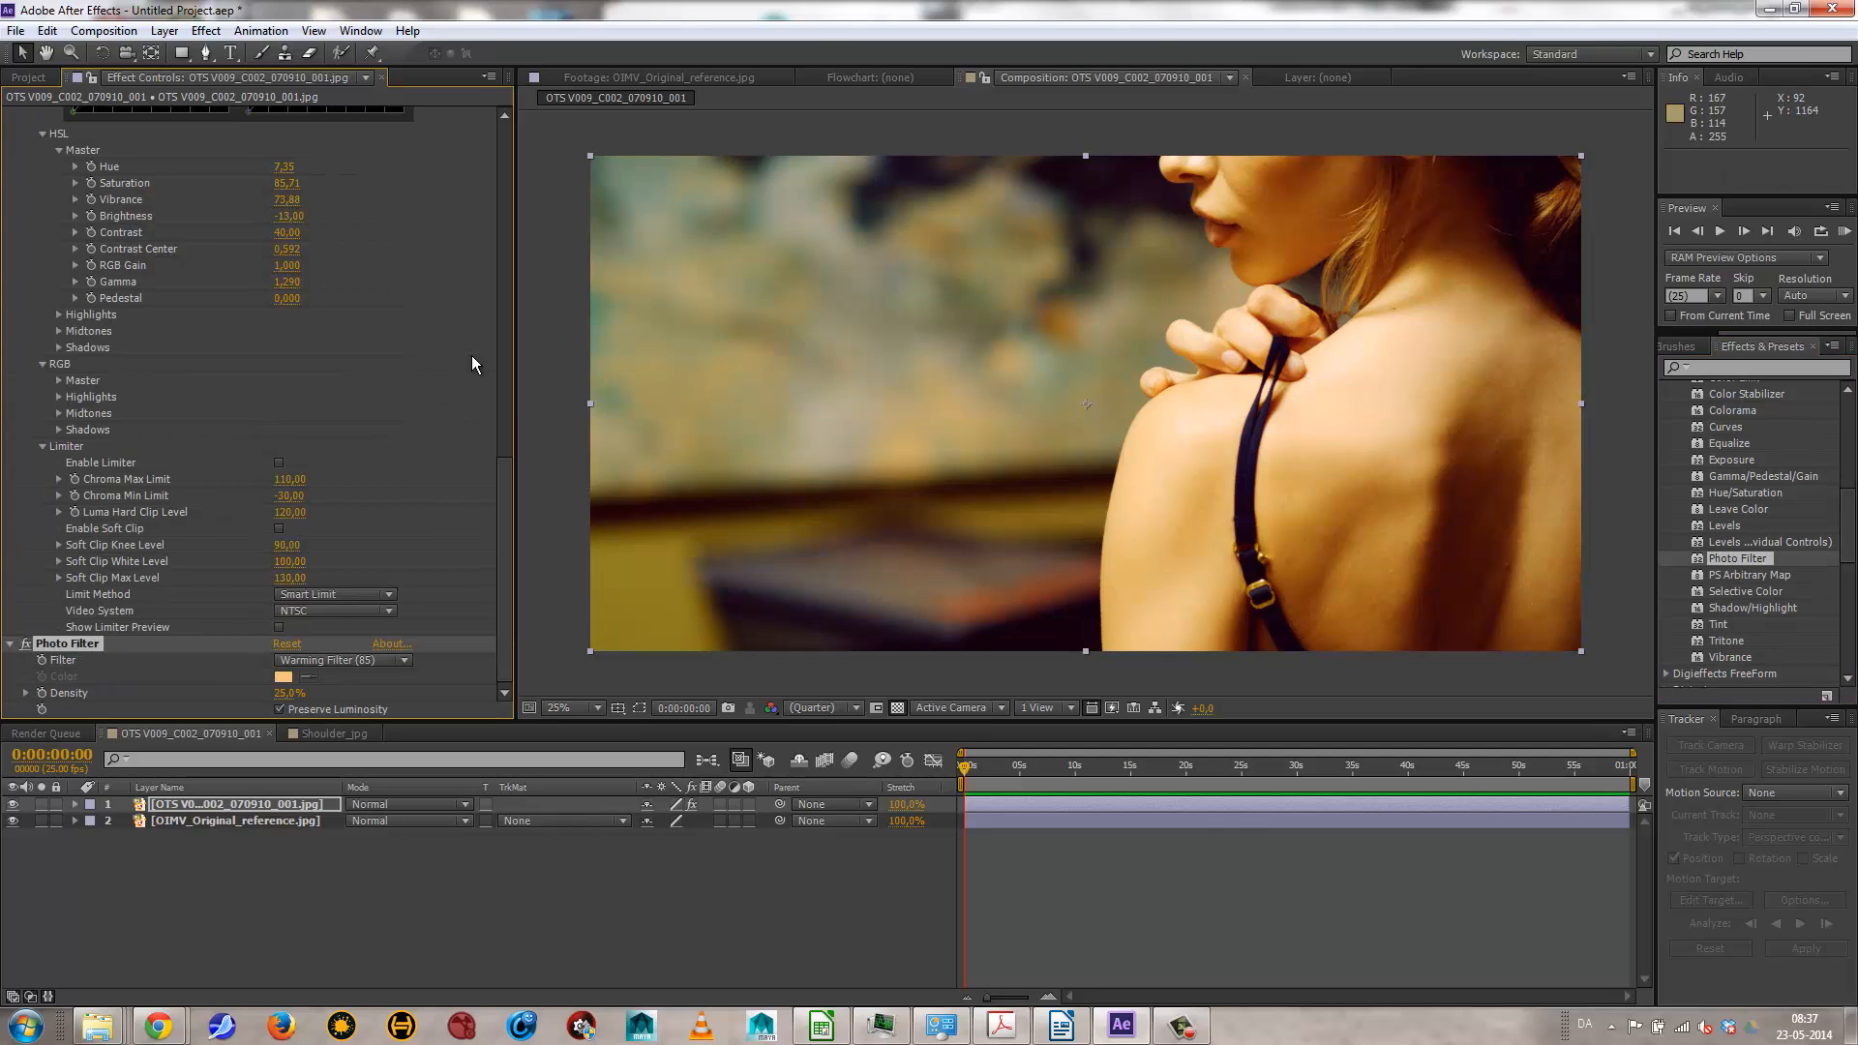
{"action": "left_click_drag", "start_coordinate": [499, 483], "coordinate": [503, 137]}
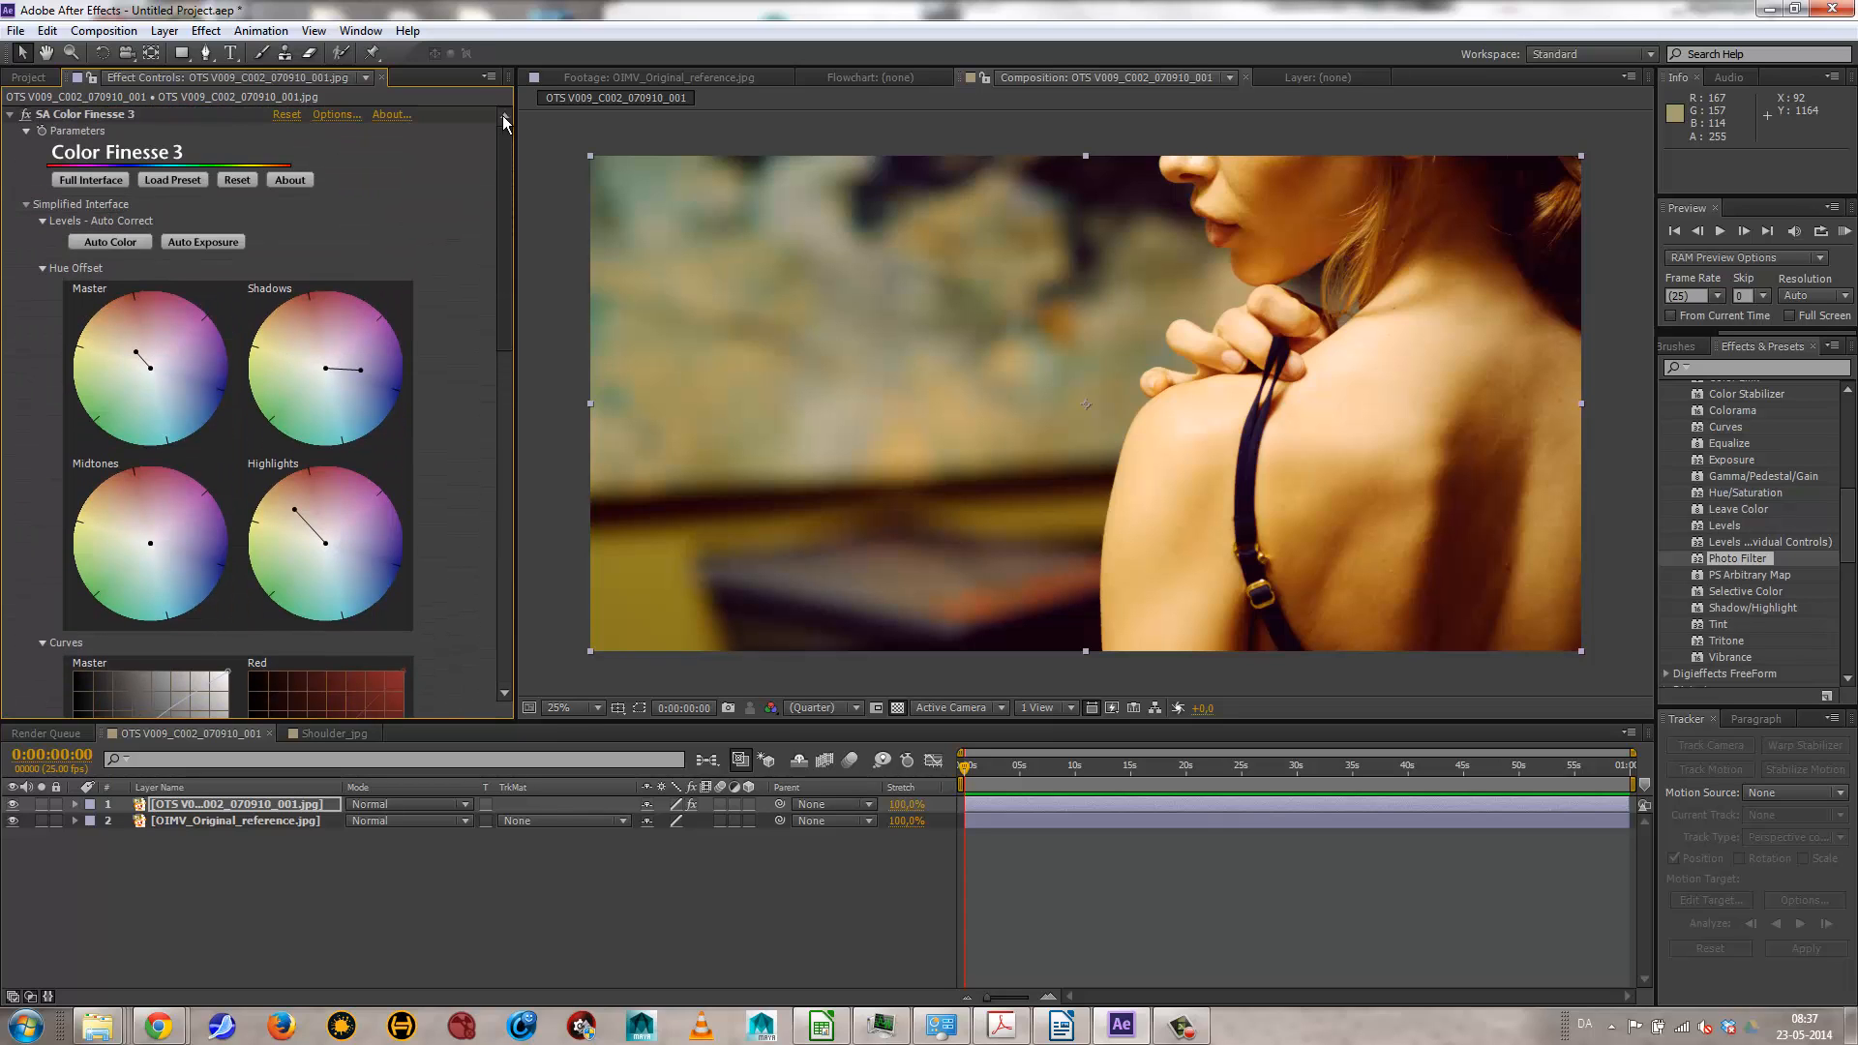
{"action": "left_click", "coordinate": [12, 115]}
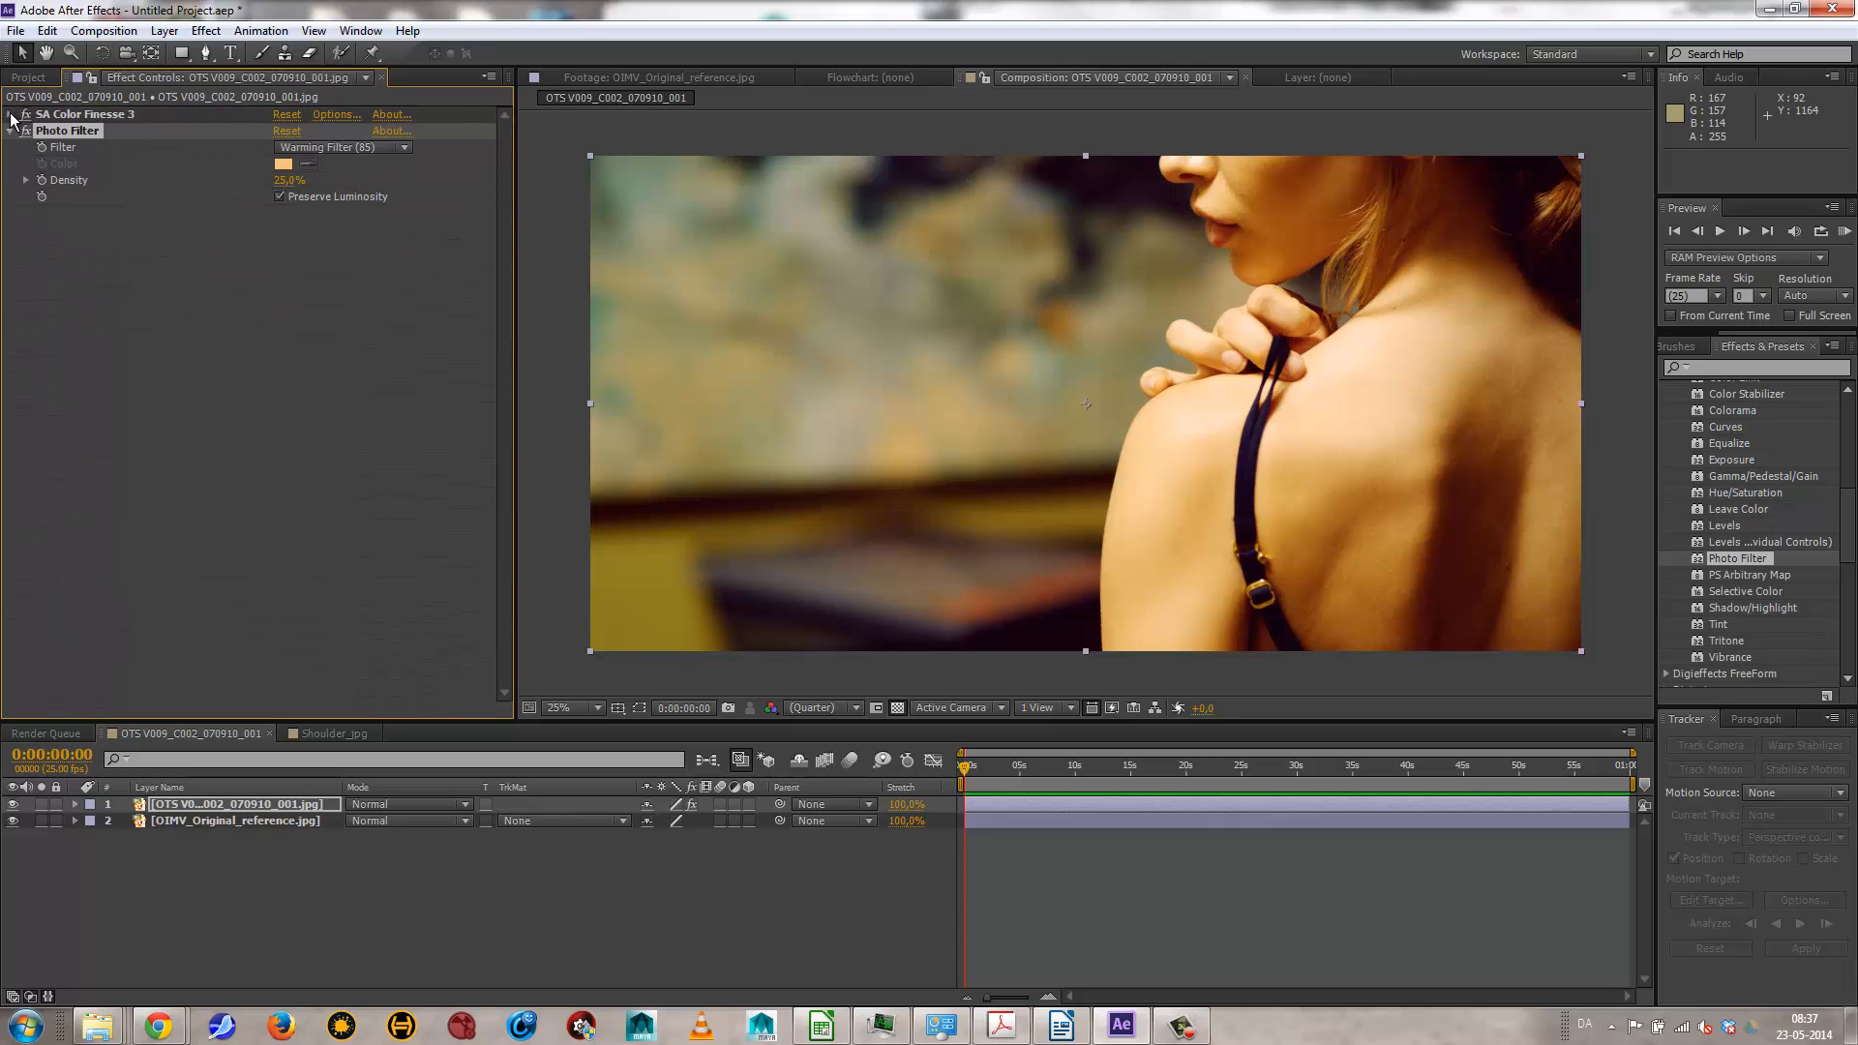
Step: Try the Cooling Filter (82), Orange and Sepia presets in the Photo Filter effect
{"action": "left_click", "coordinate": [351, 150]}
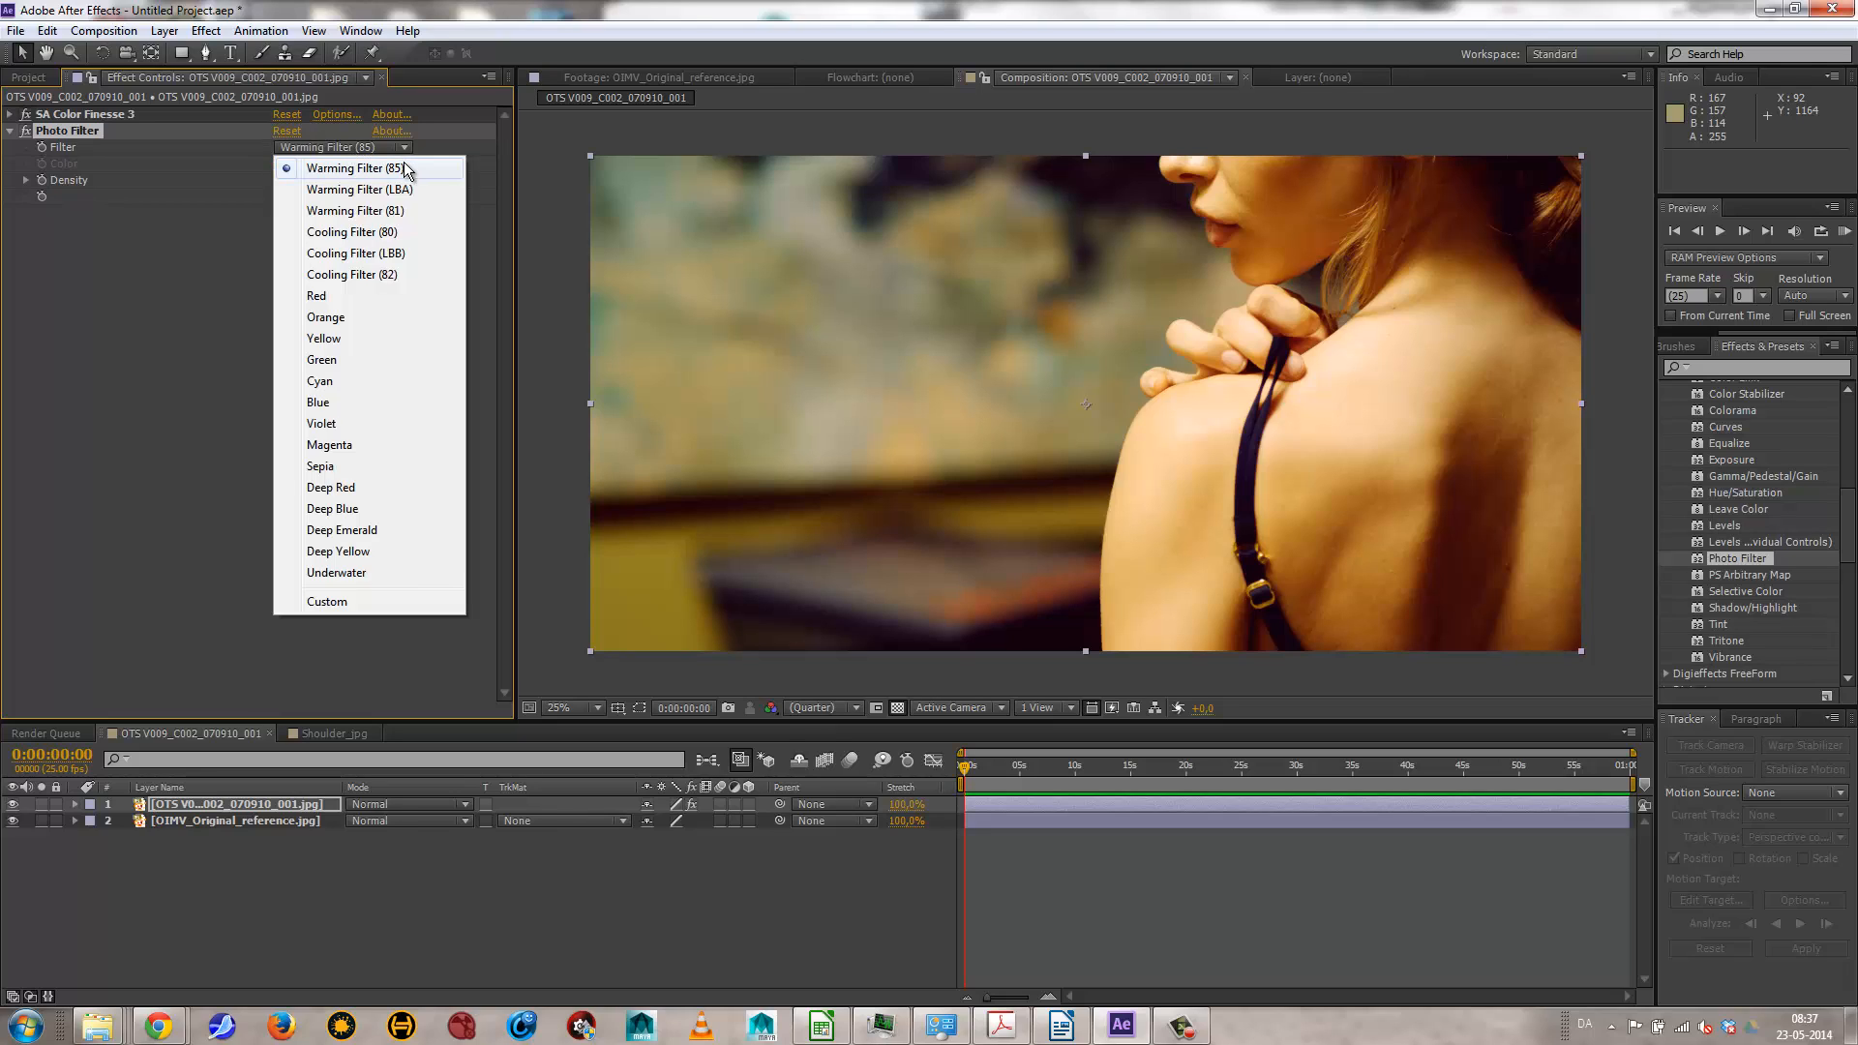
{"action": "left_click", "coordinate": [339, 275]}
{"action": "left_click", "coordinate": [283, 148]}
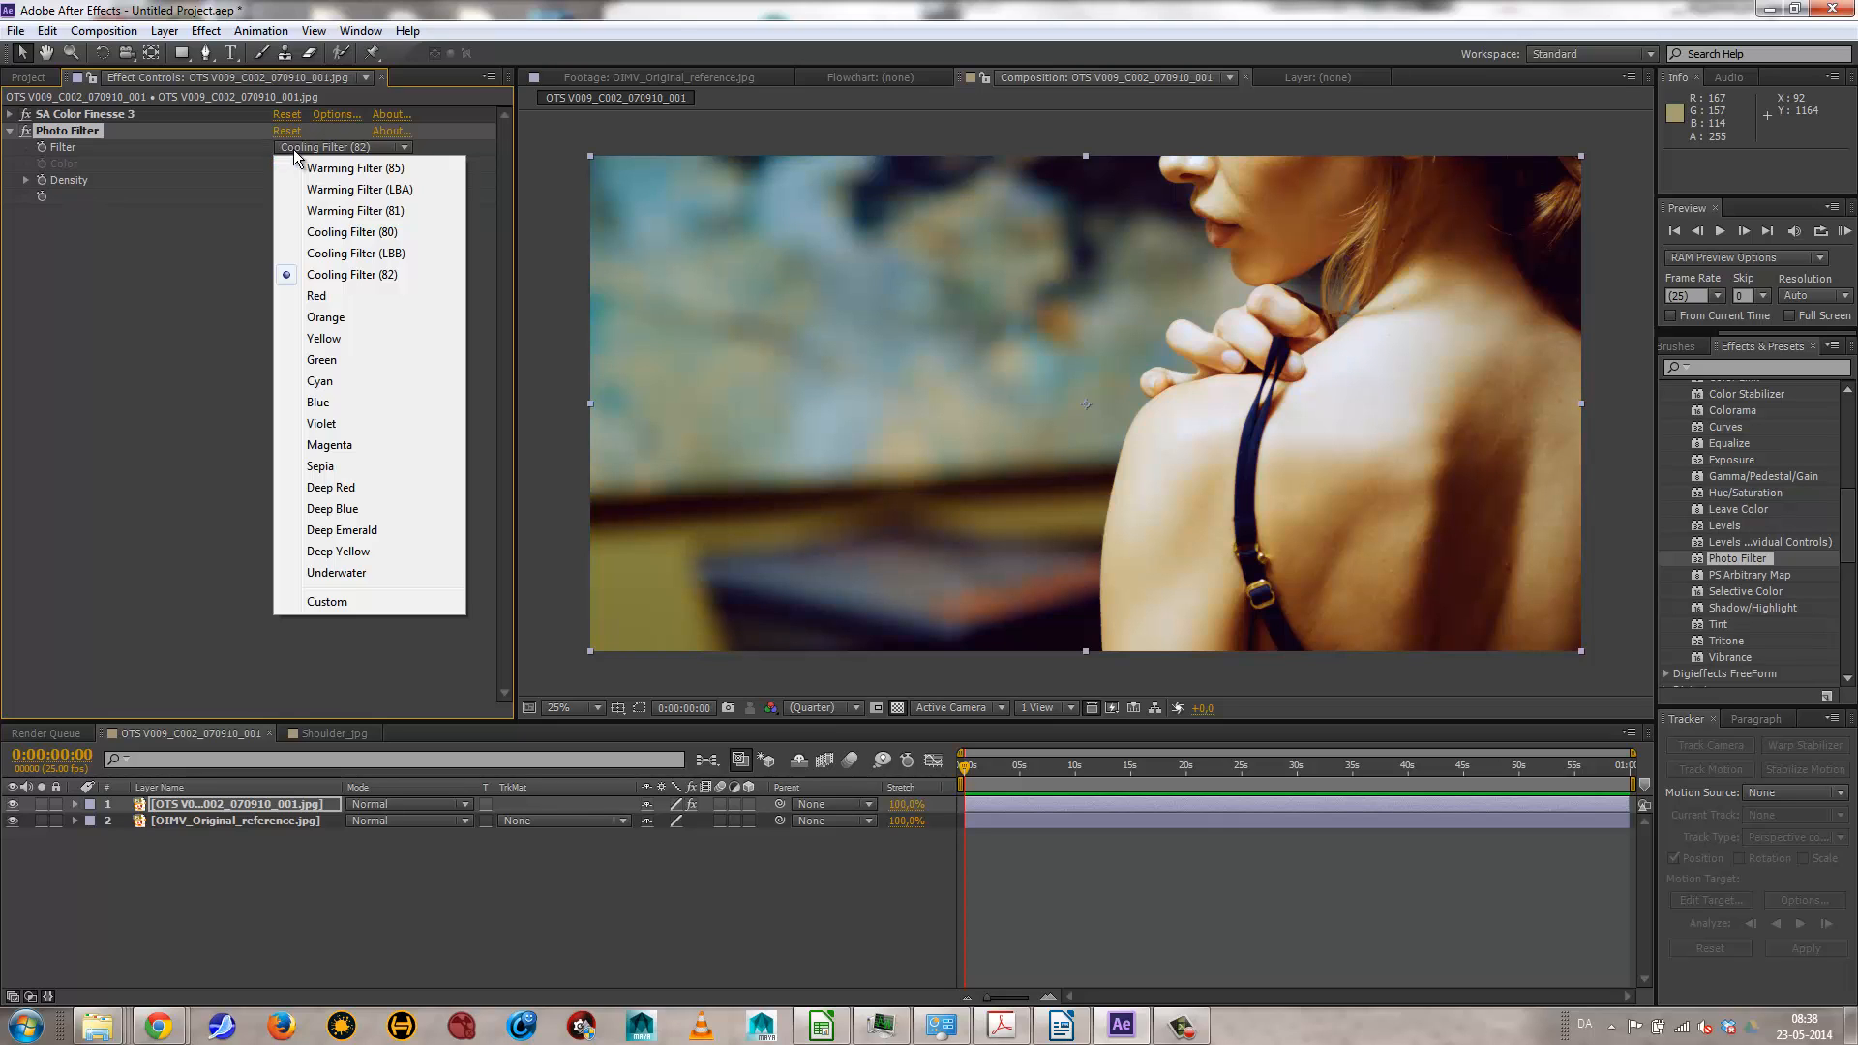
{"action": "left_click", "coordinate": [328, 319]}
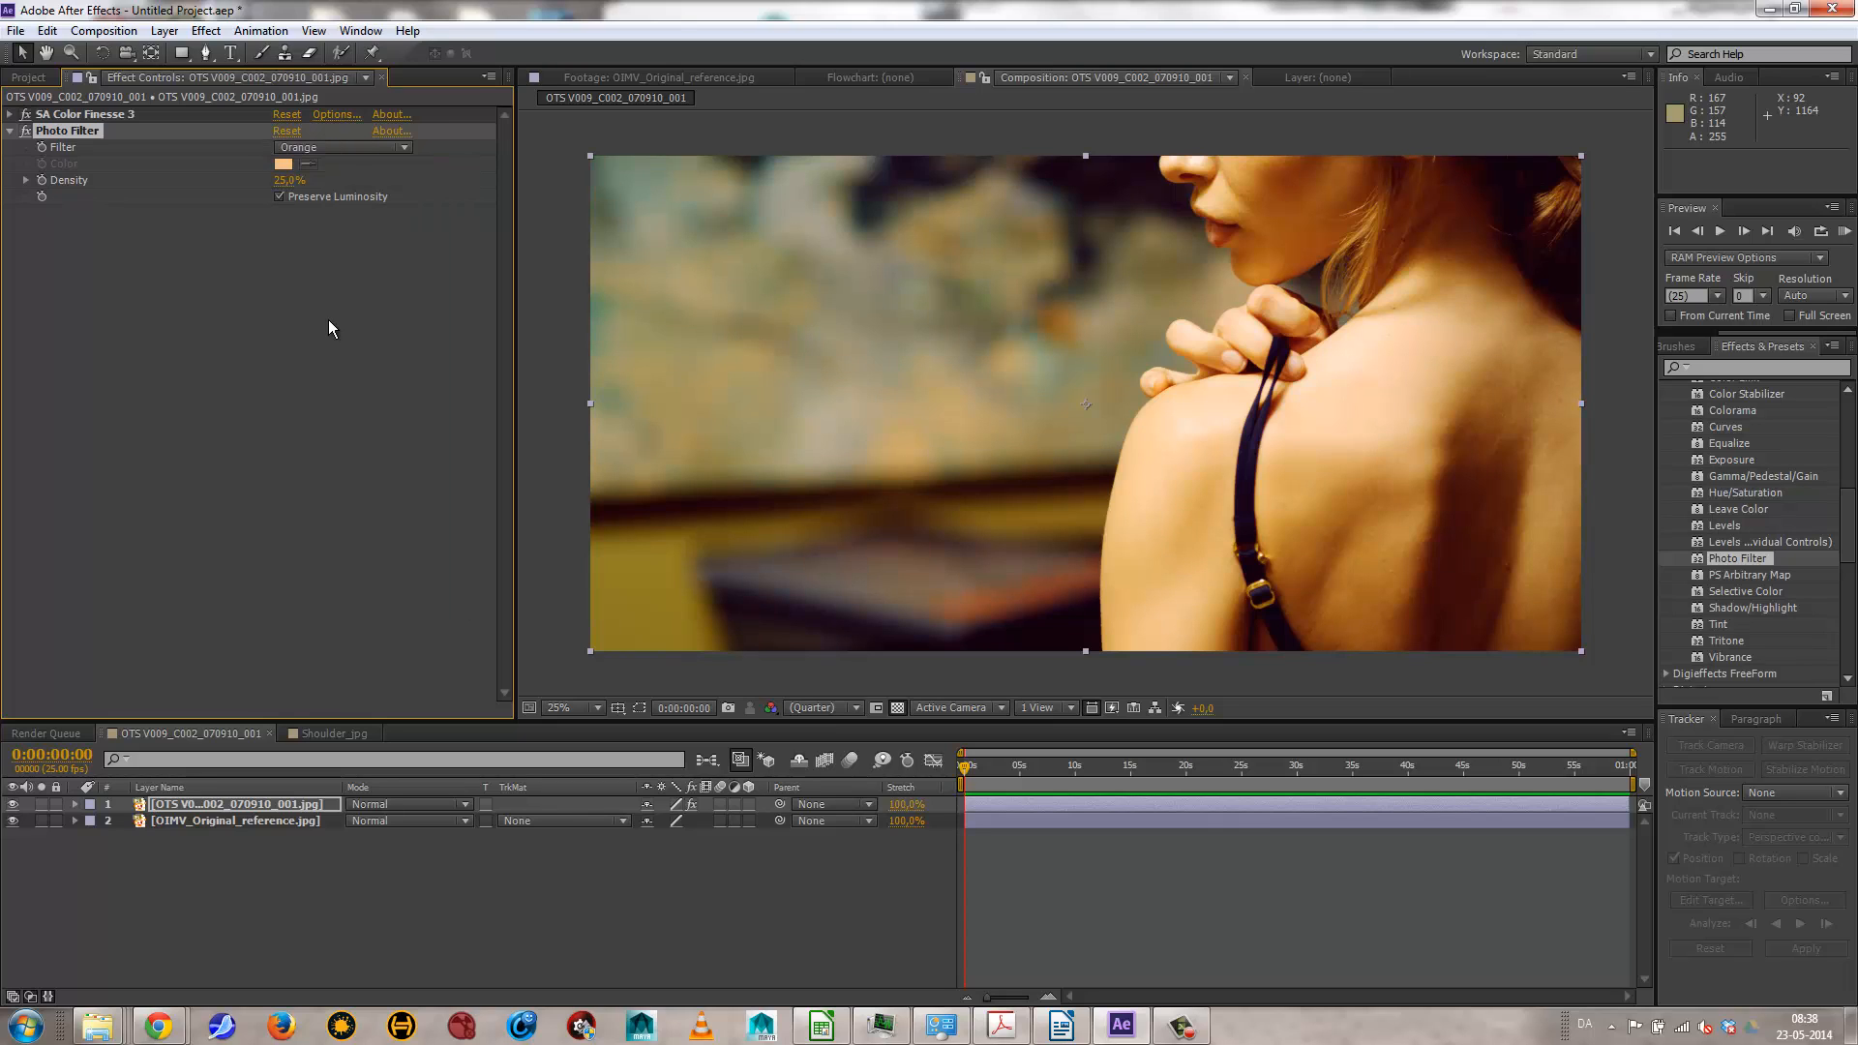
{"action": "left_click", "coordinate": [341, 150]}
{"action": "left_click", "coordinate": [329, 465]}
Step: Switch the Photo Filter to Custom and set its colour to the magenta AC33AB
{"action": "left_click", "coordinate": [320, 149]}
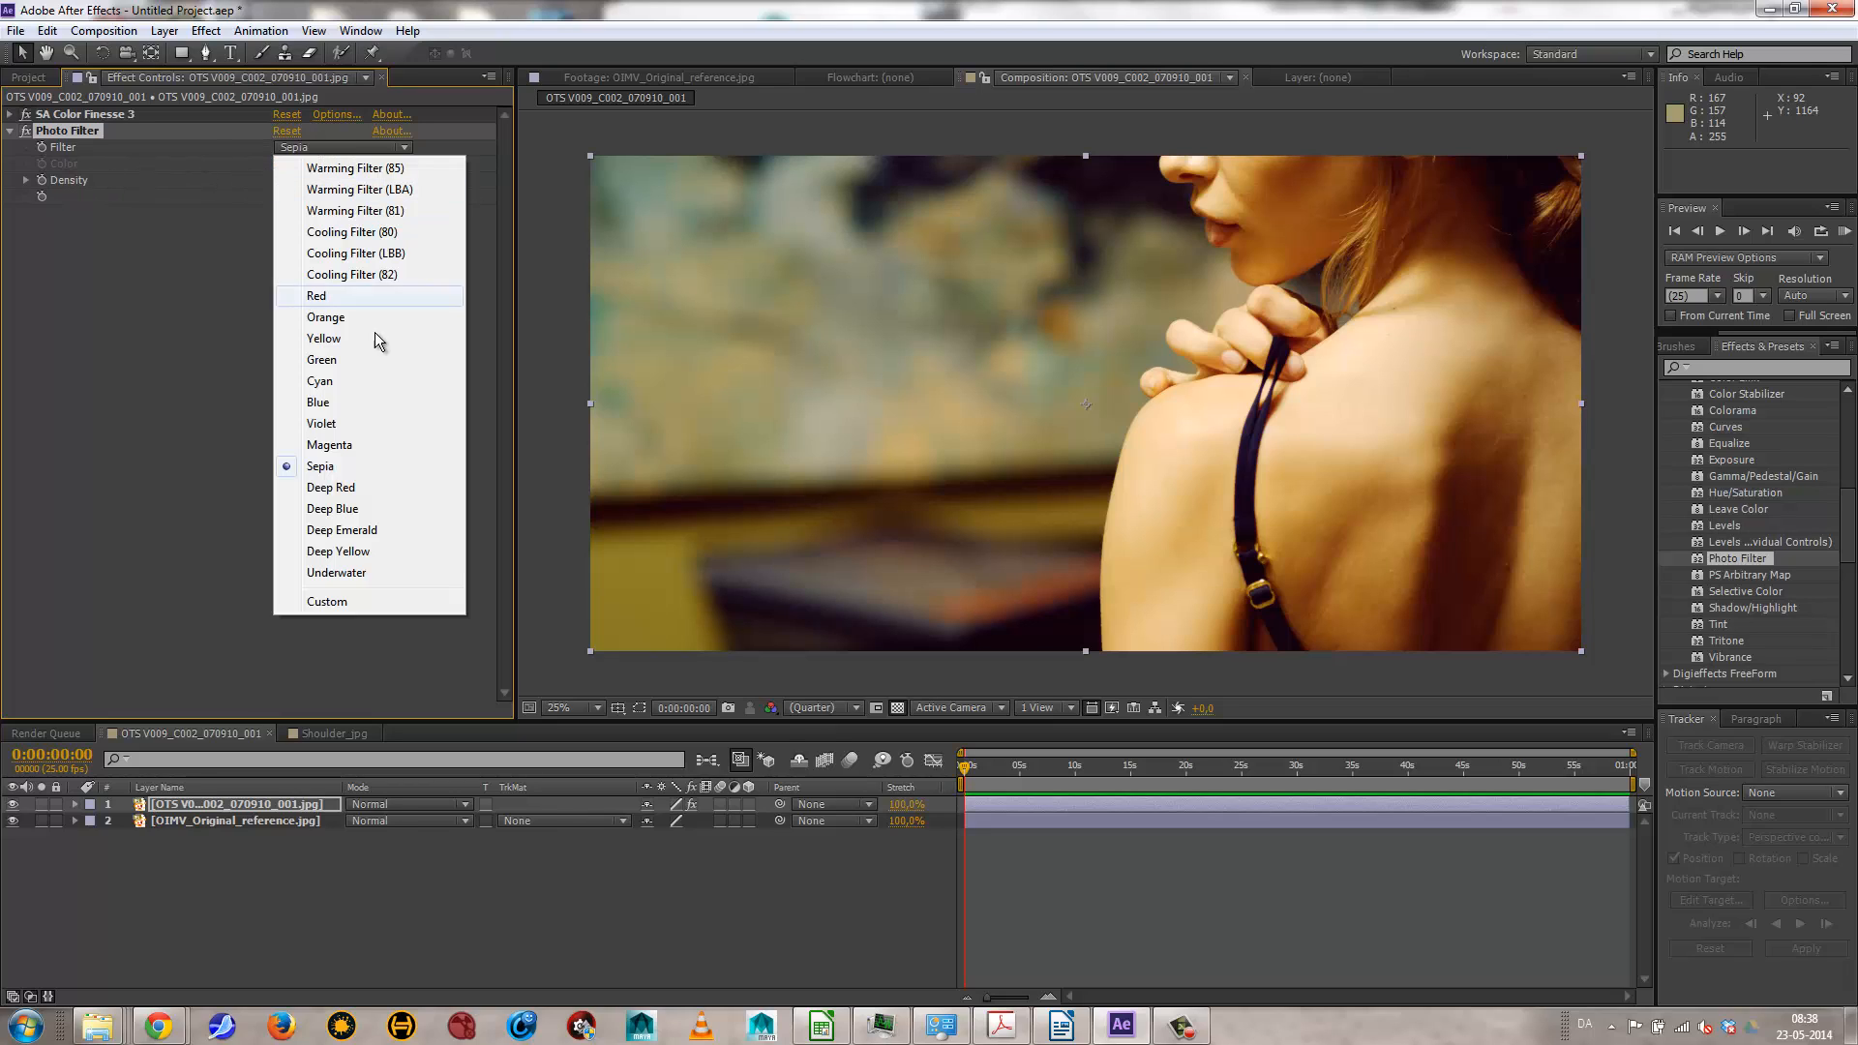
{"action": "left_click", "coordinate": [357, 602]}
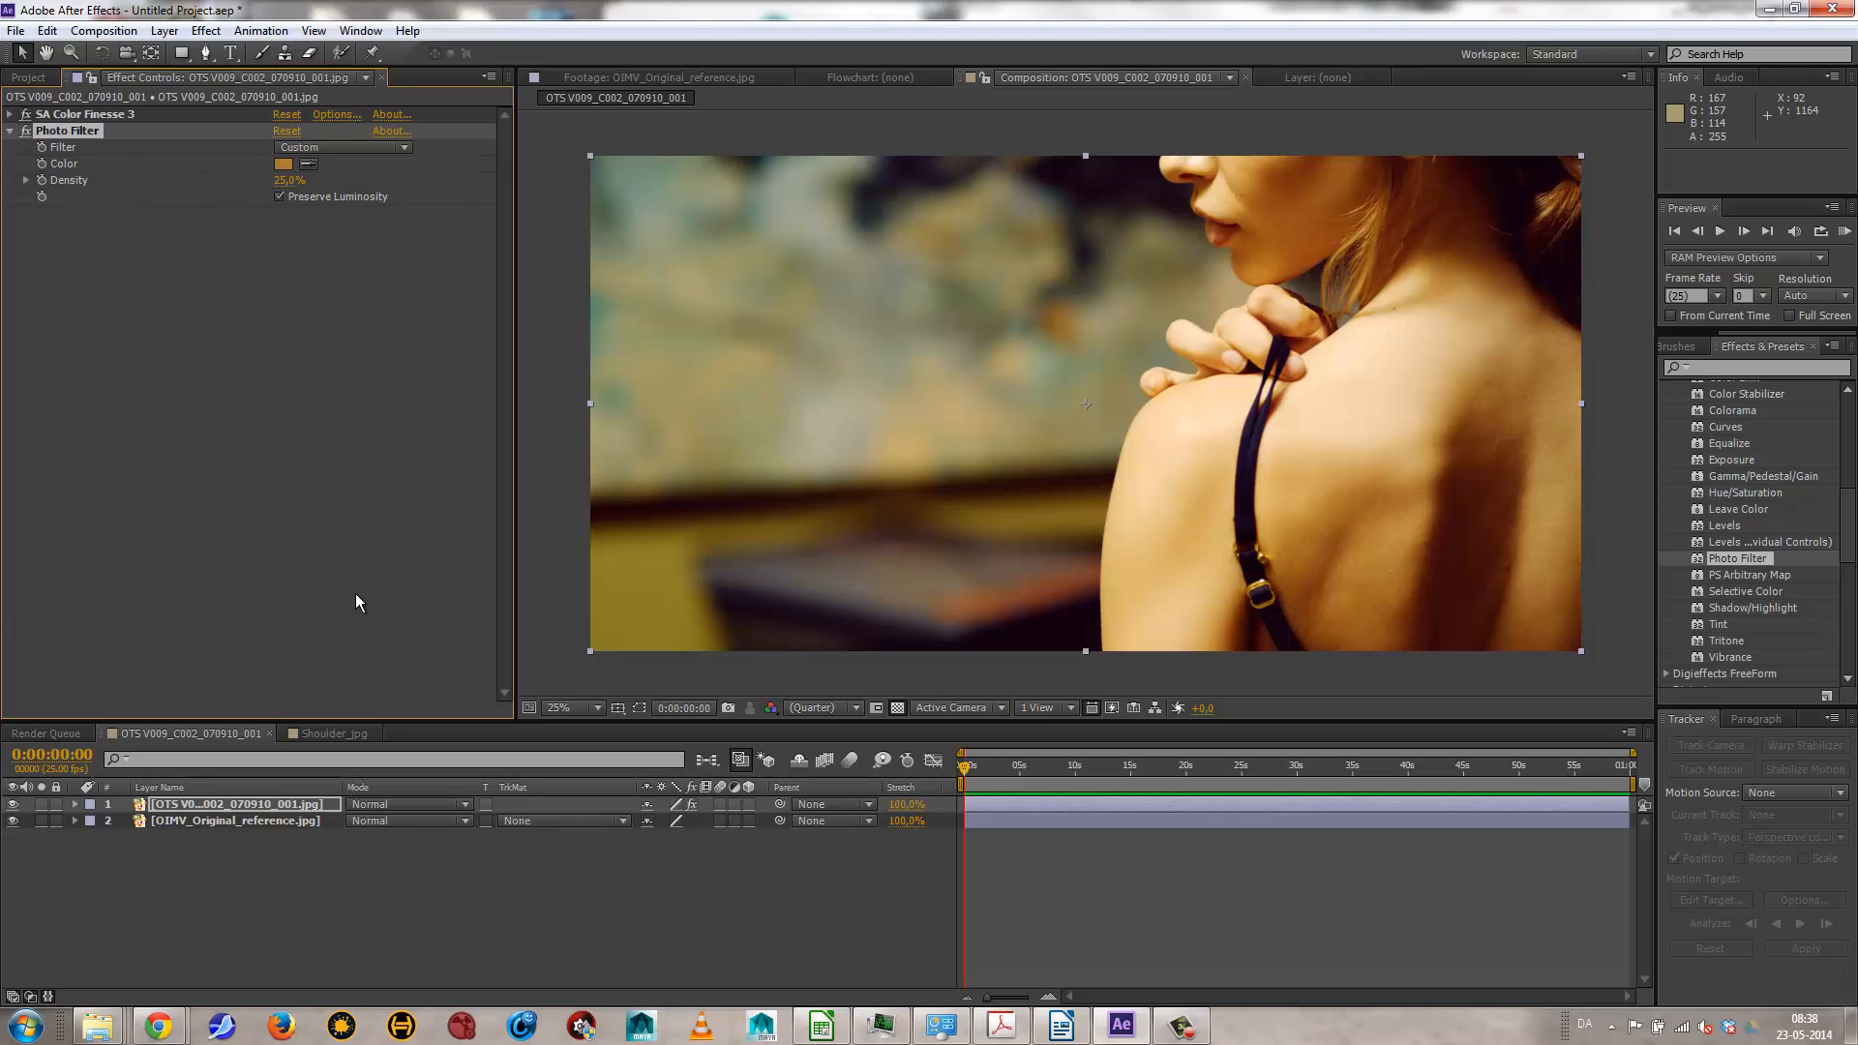
{"action": "left_click", "coordinate": [283, 164]}
{"action": "left_click", "coordinate": [428, 383]}
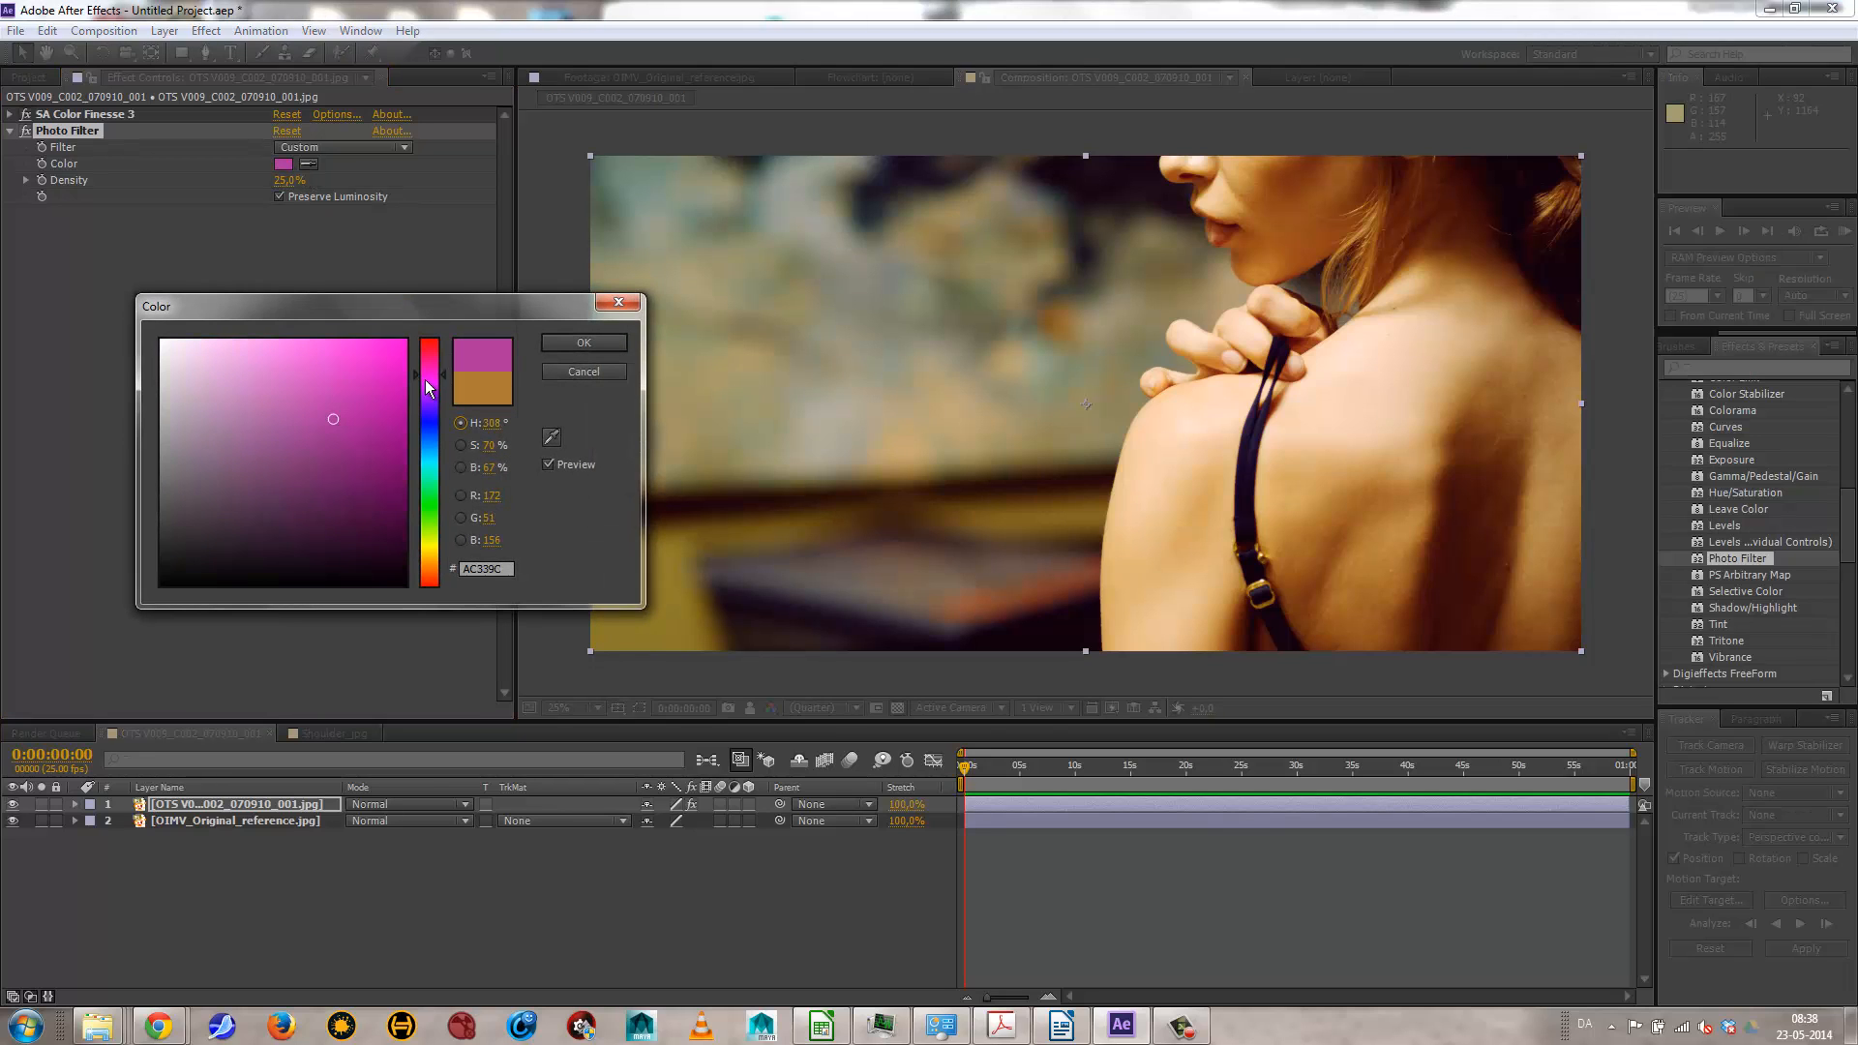
{"action": "left_click", "coordinate": [426, 381]}
{"action": "left_click", "coordinate": [598, 351]}
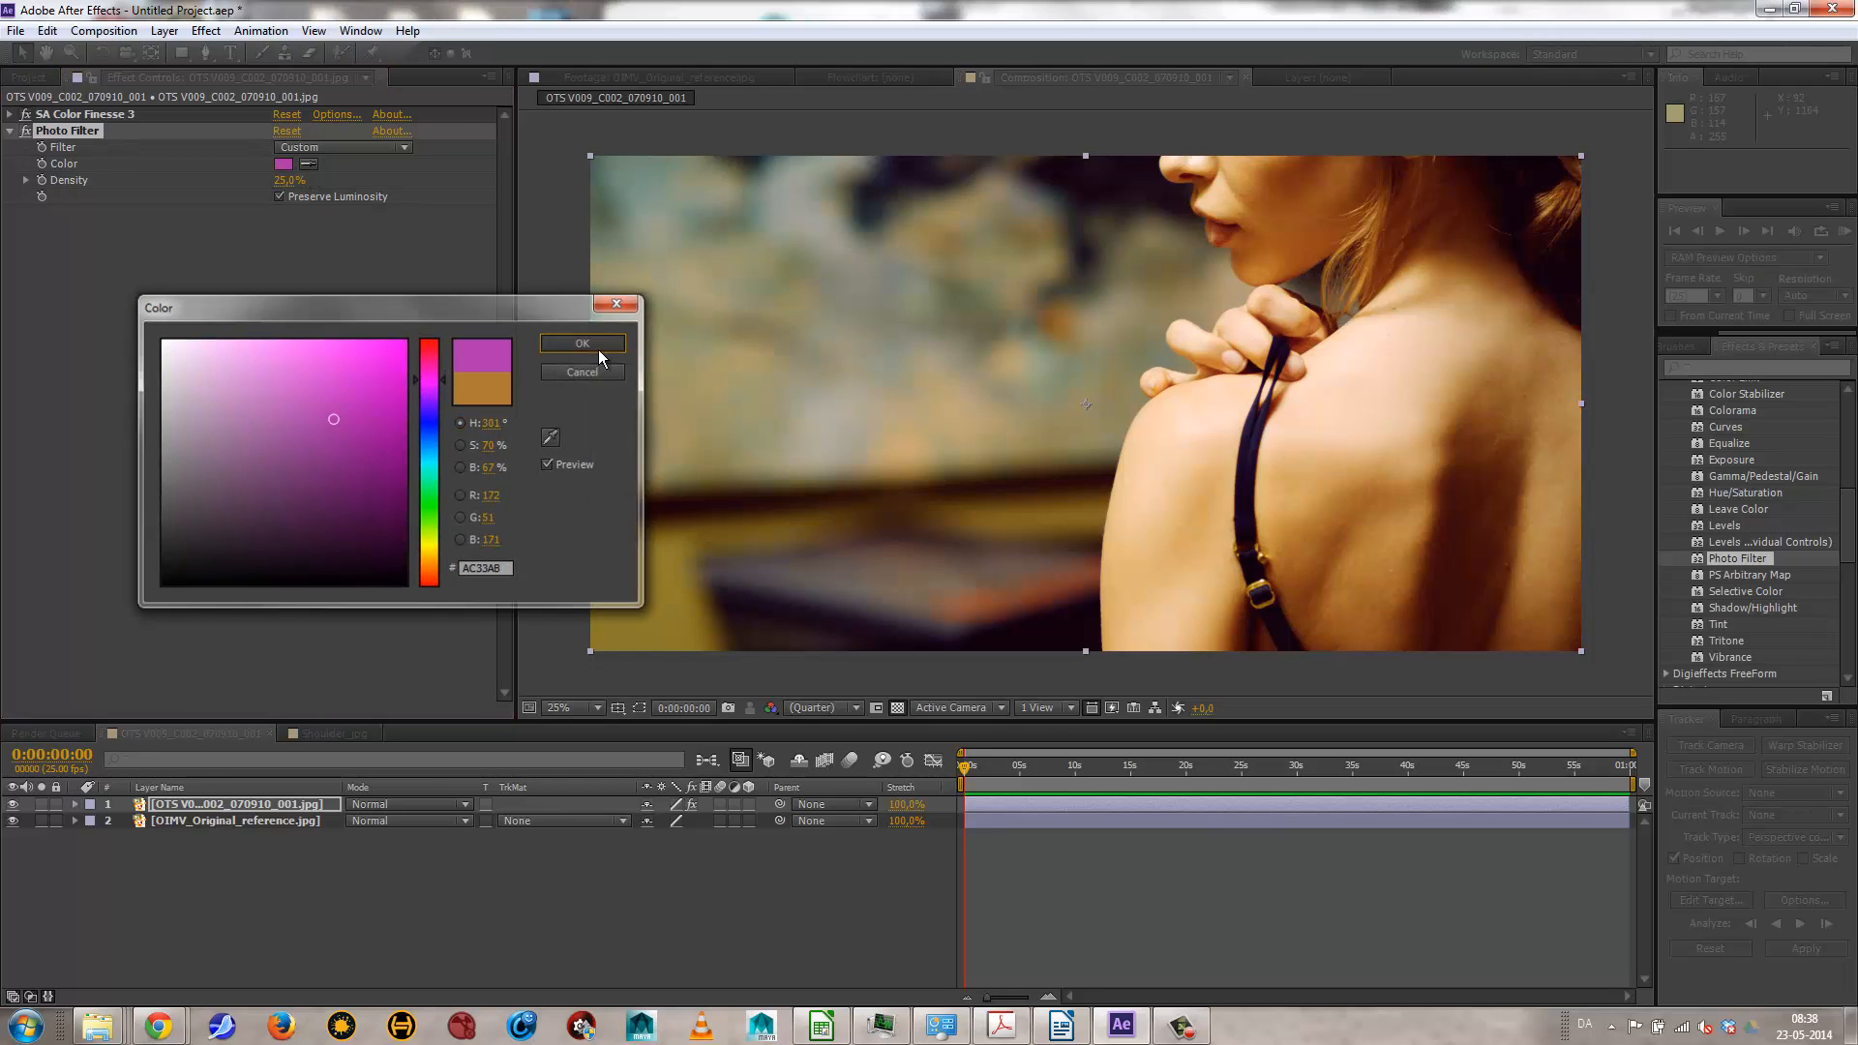
Step: Set the Photo Filter's Density to 83% and compare the image with Preserve Luminosity off and on, leaving it on
{"action": "mouse_move", "coordinate": [294, 184]}
{"action": "left_mouse_down"}
{"action": "mouse_move", "coordinate": [354, 182]}
{"action": "mouse_move", "coordinate": [307, 183]}
{"action": "left_mouse_up"}
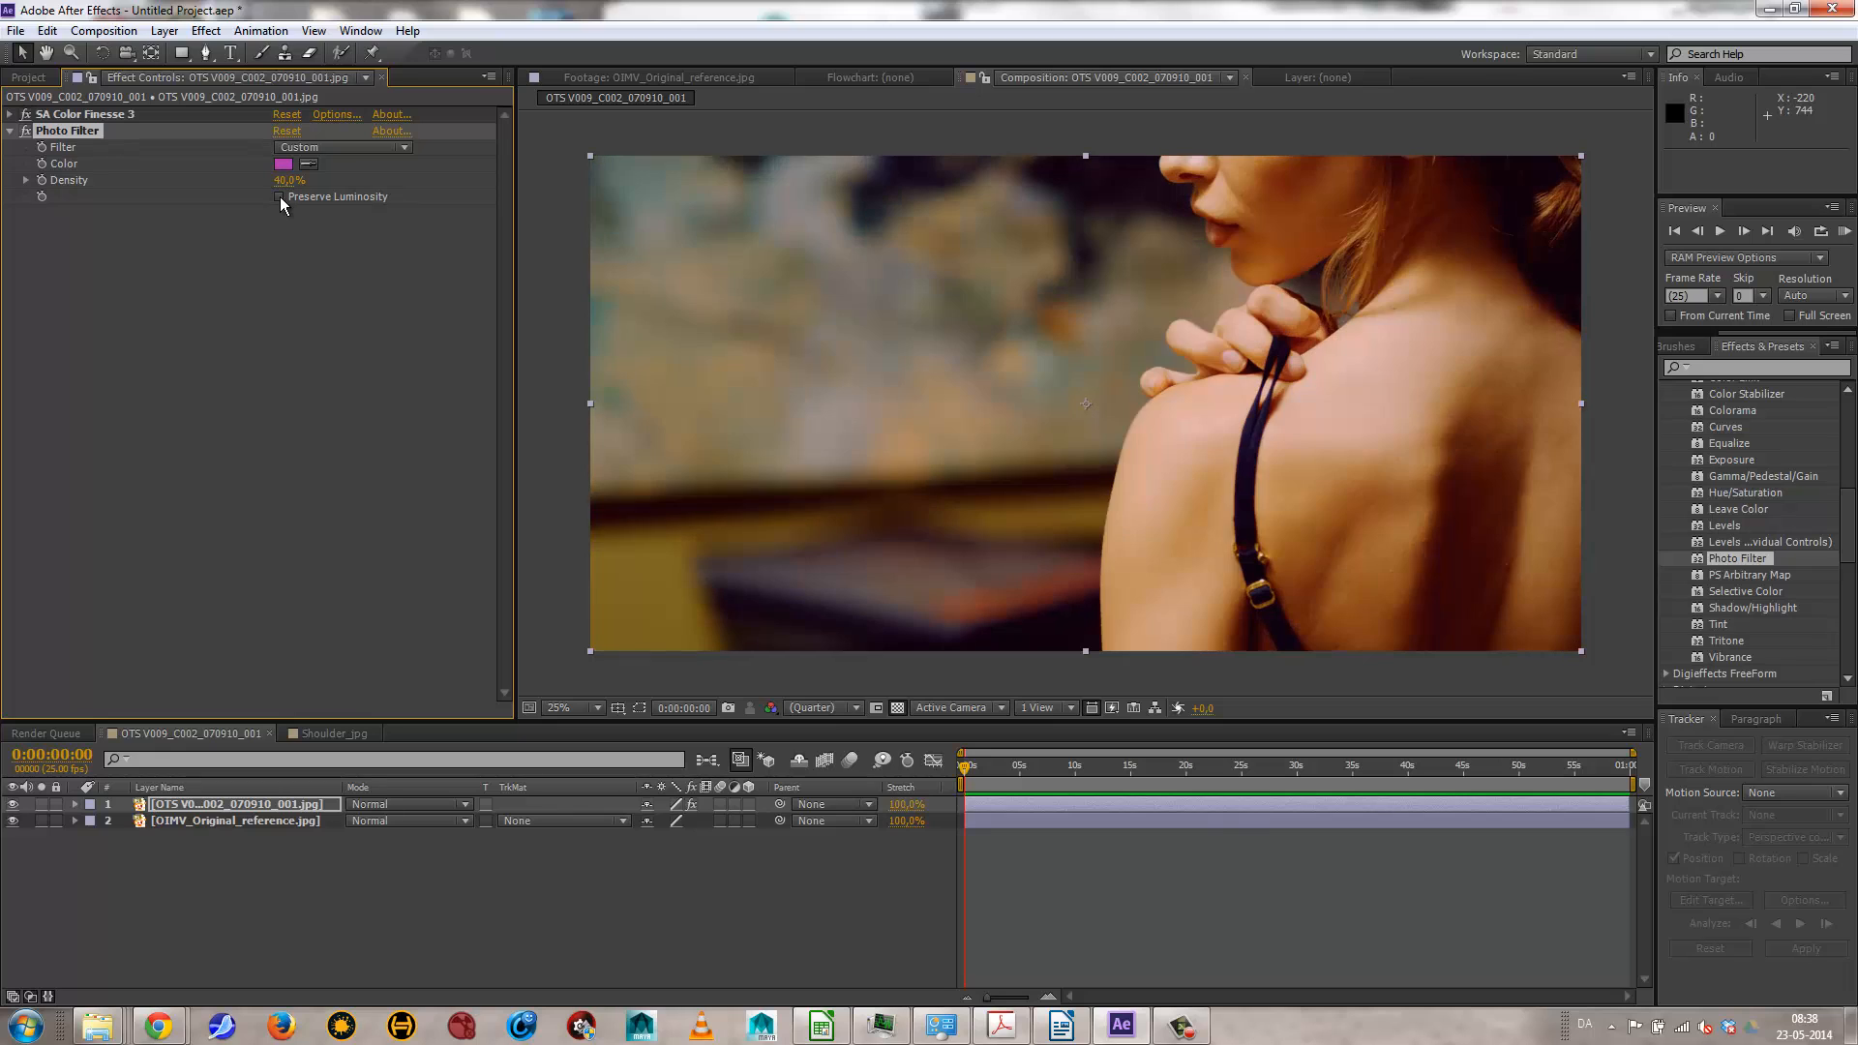
{"action": "left_click", "coordinate": [281, 196]}
{"action": "left_click_drag", "start_coordinate": [298, 179], "coordinate": [322, 200]}
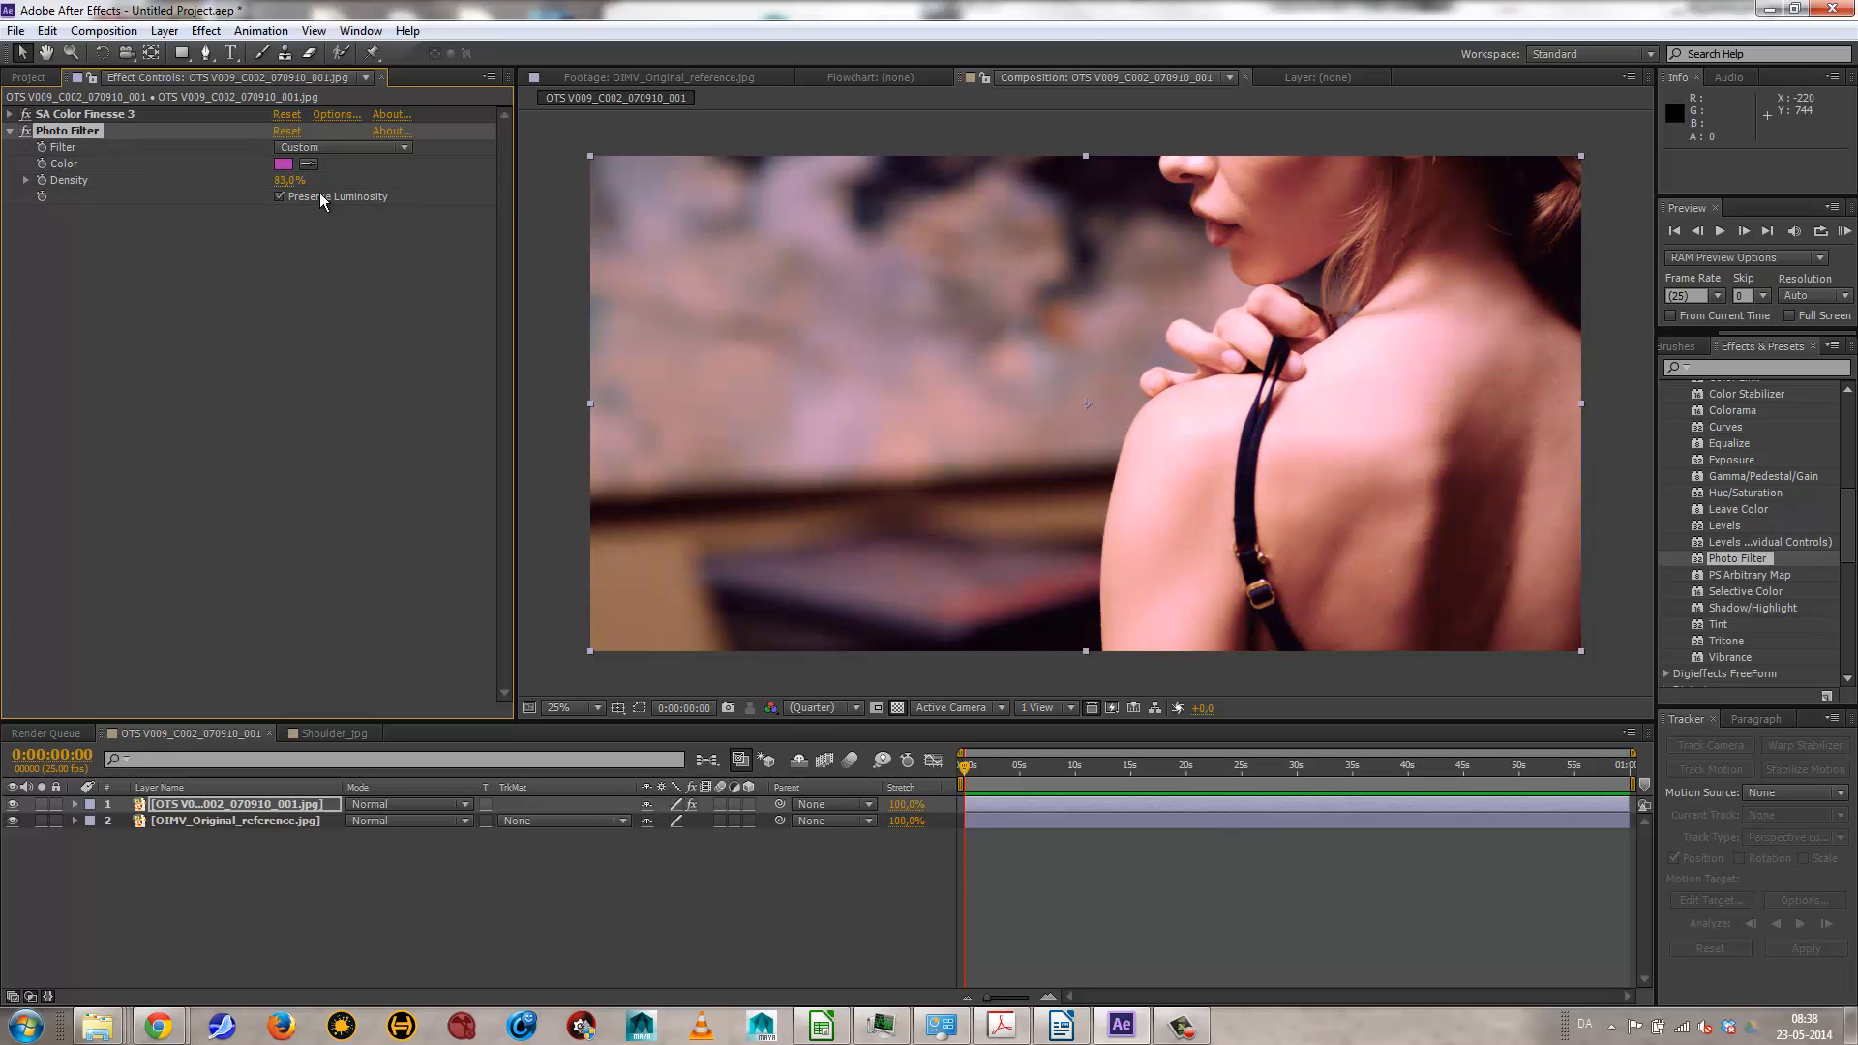
{"action": "left_click", "coordinate": [281, 197]}
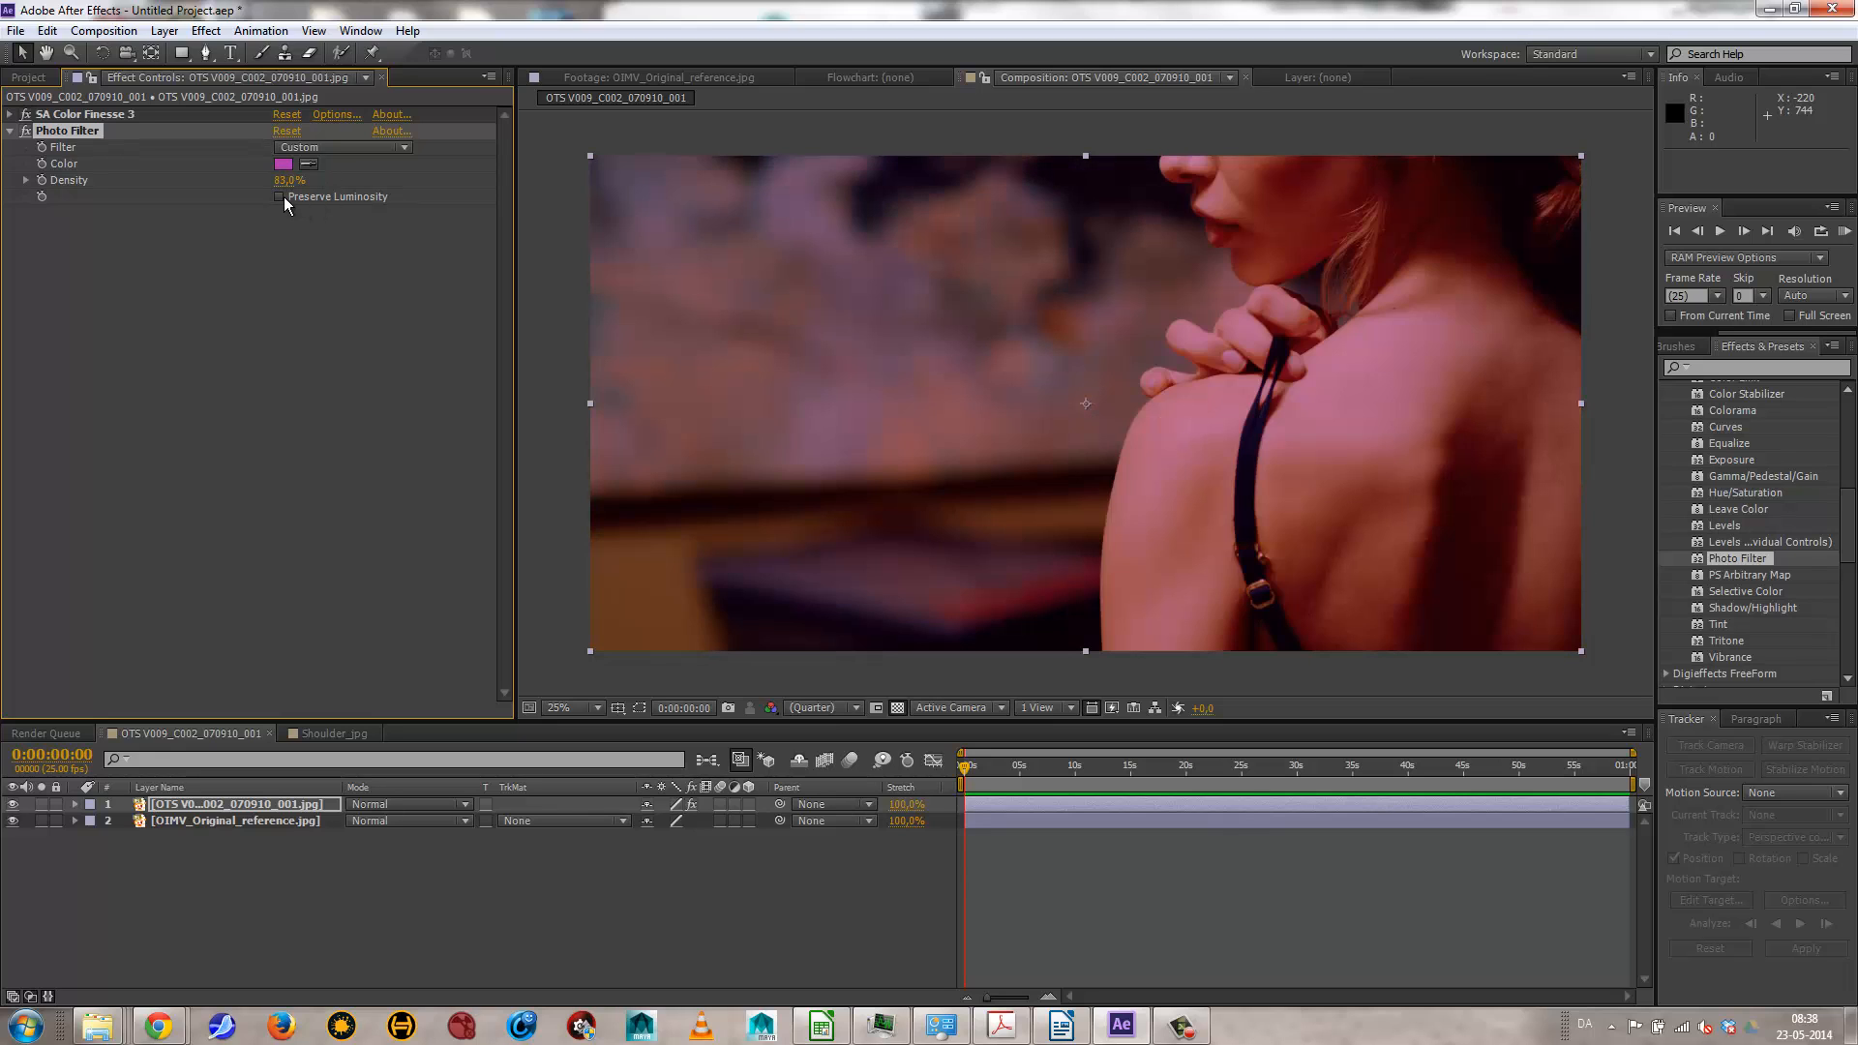
{"action": "left_click", "coordinate": [280, 198]}
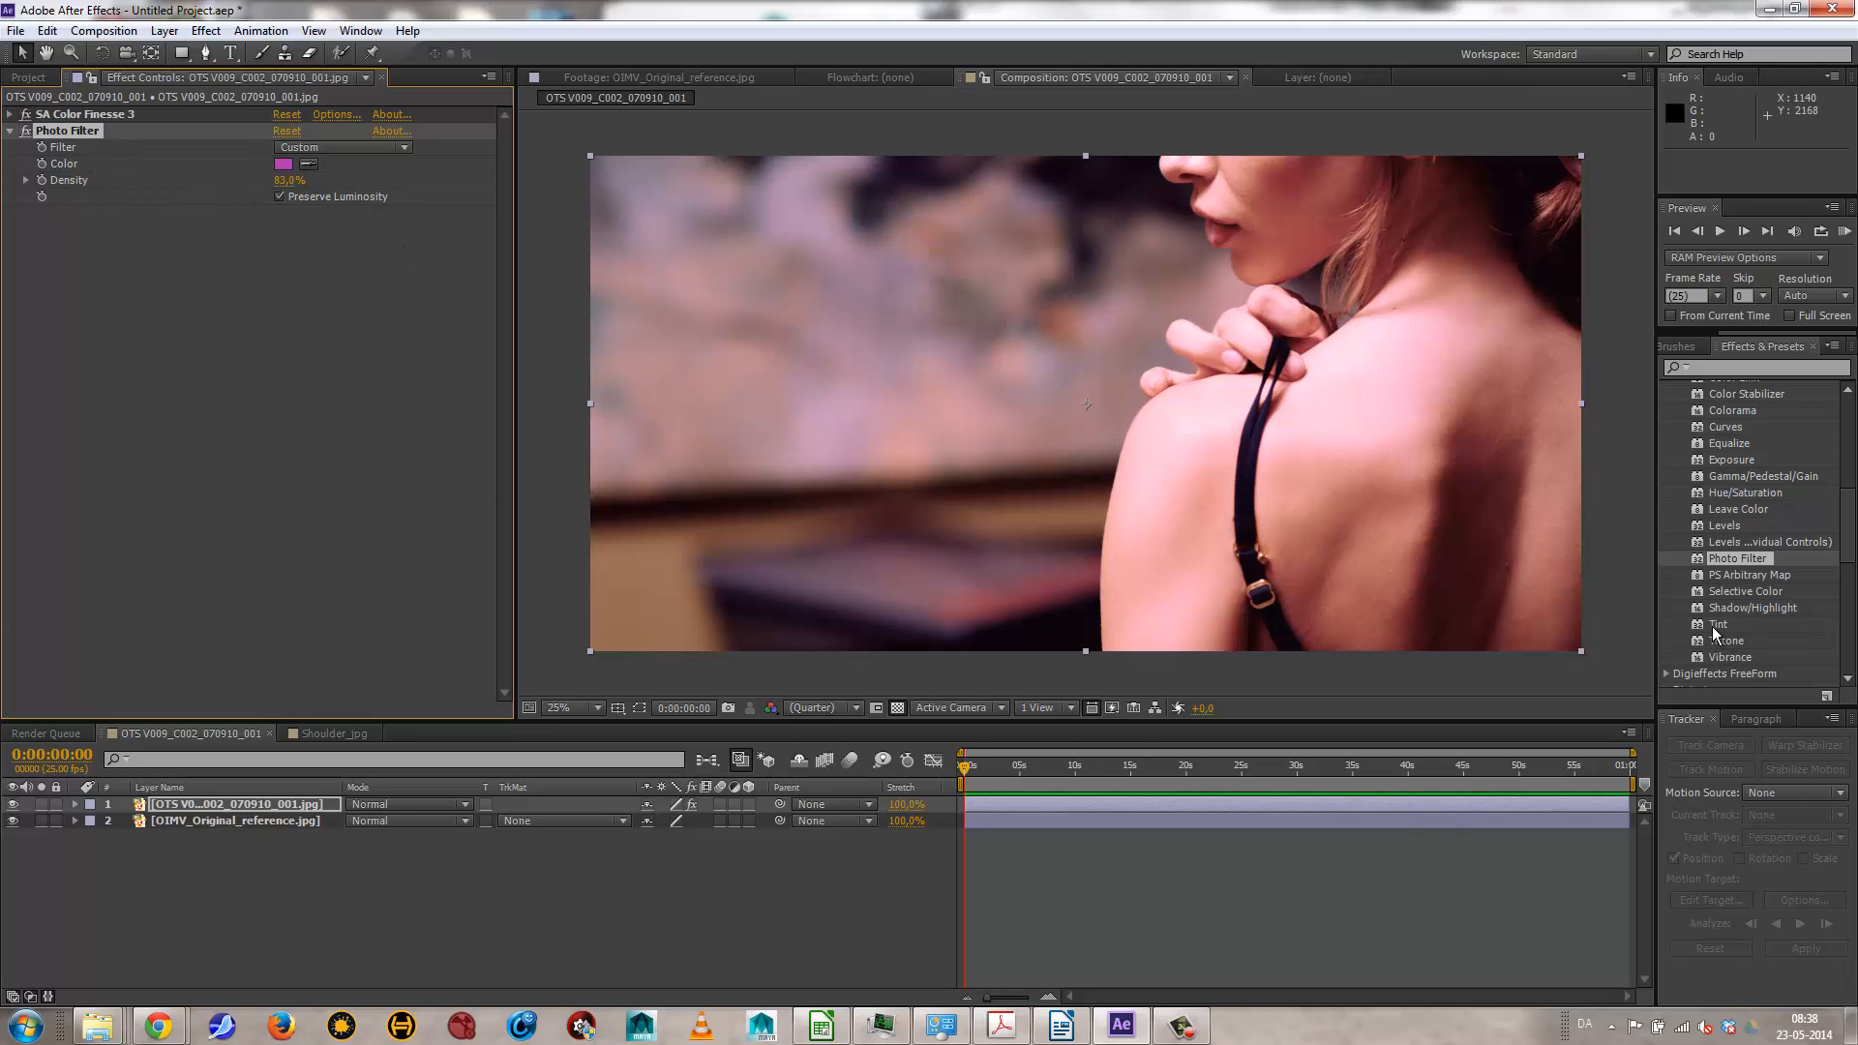
Step: Apply the Tritone effect to the image and change its Midtones to a more saturated orange-brown
{"action": "left_click_drag", "start_coordinate": [1713, 640], "coordinate": [759, 491]}
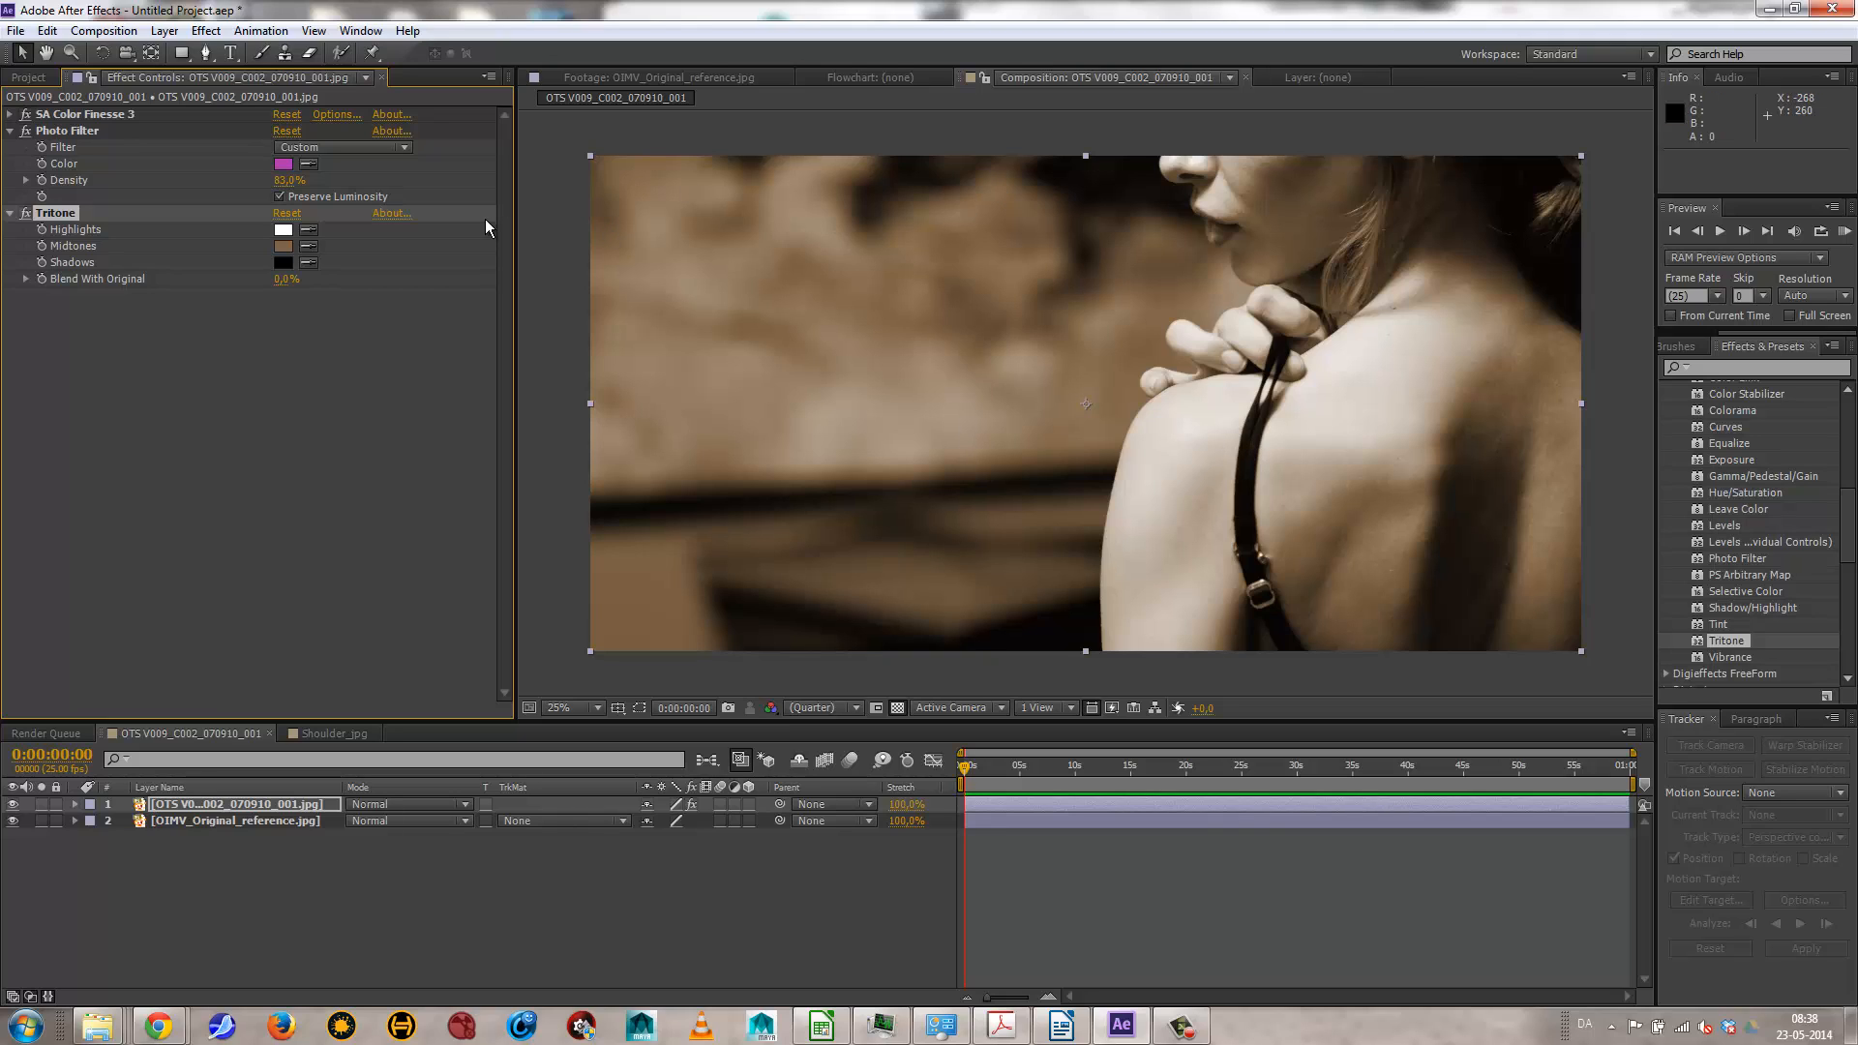
{"action": "left_click", "coordinate": [284, 246]}
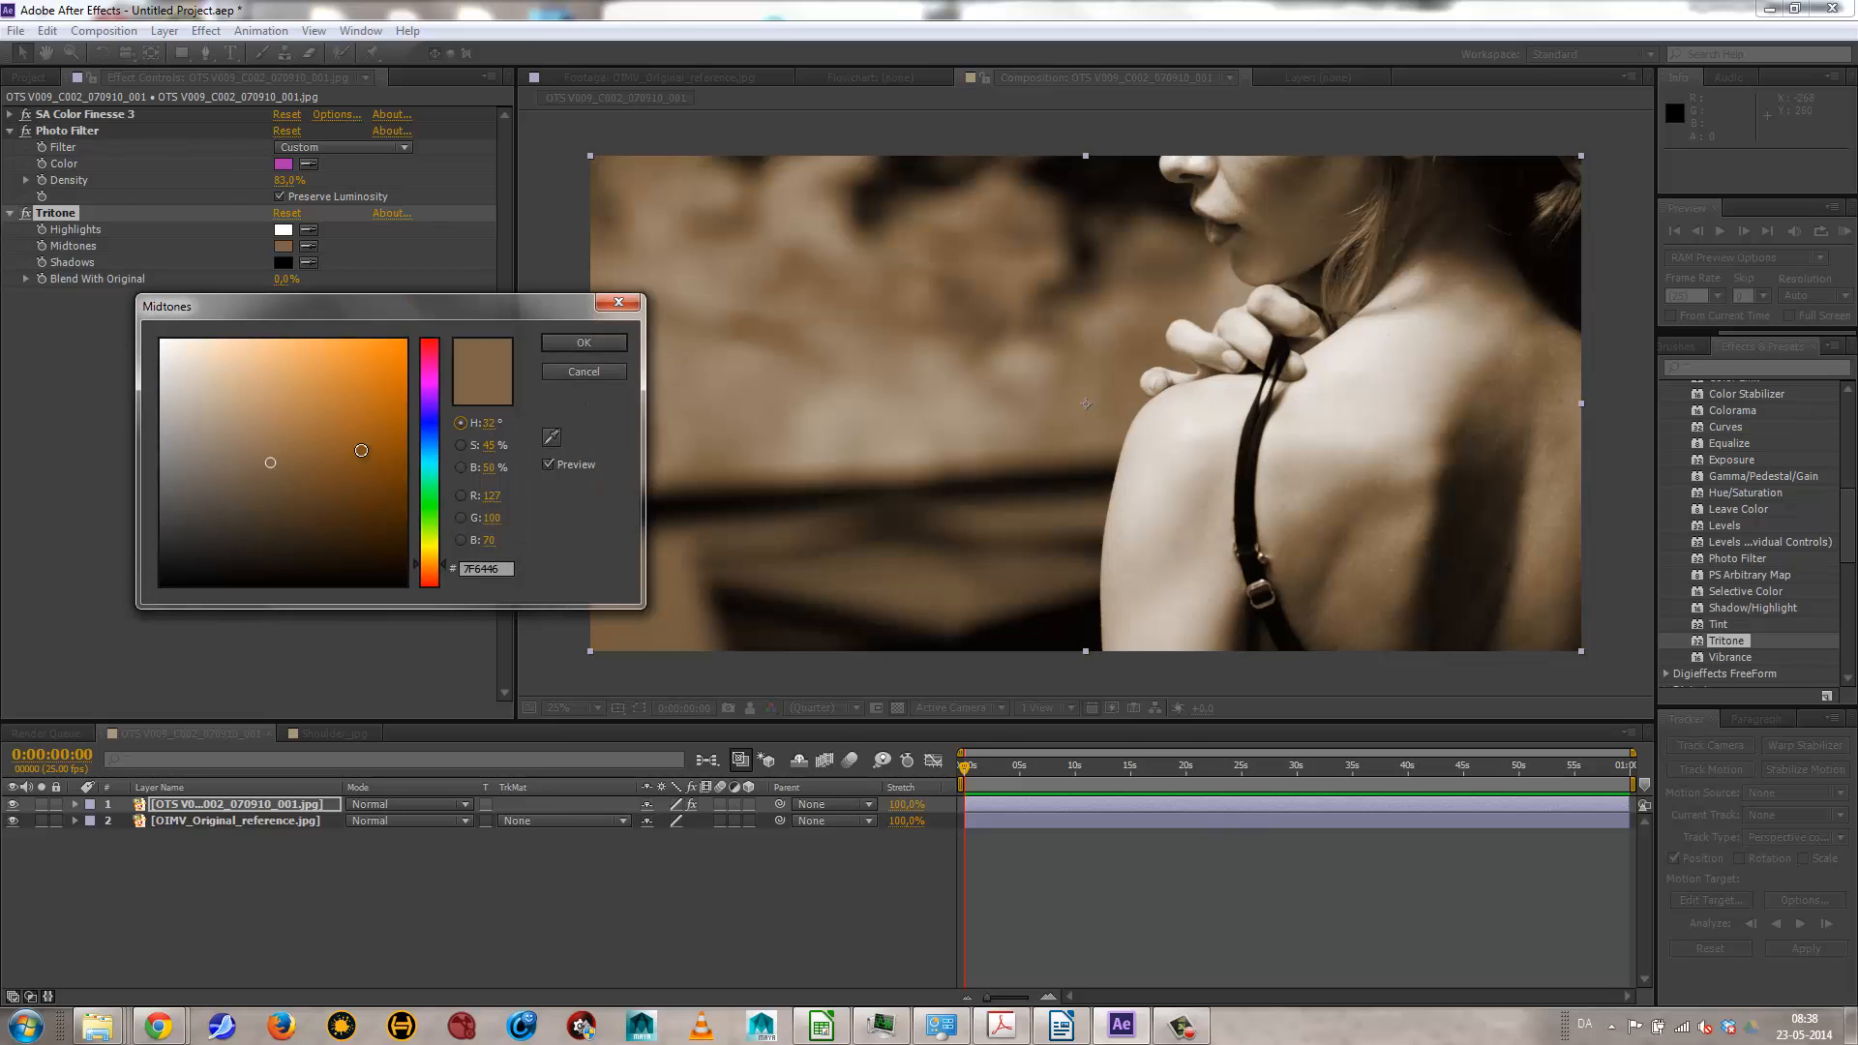
{"action": "left_click", "coordinate": [604, 342]}
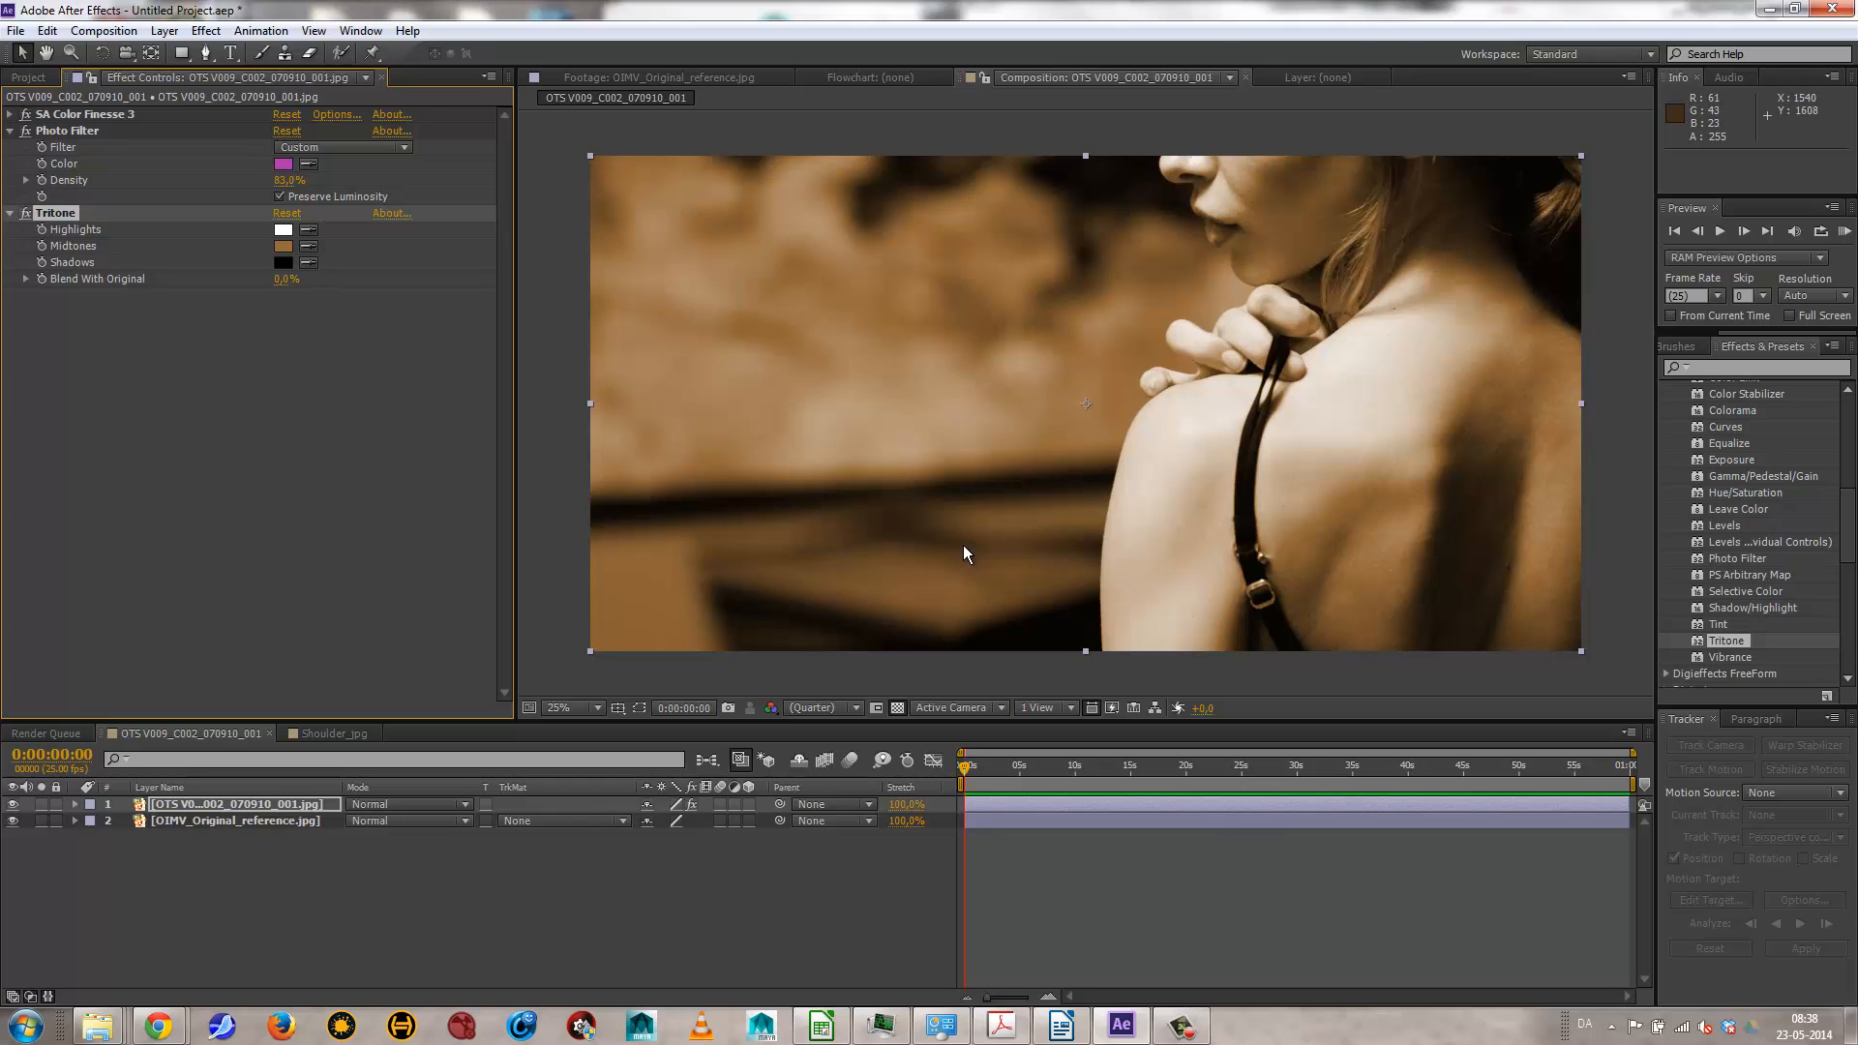
Step: Try the Tritone's Blend With Original at 36% and return it to 0%
{"action": "left_click_drag", "start_coordinate": [274, 281], "coordinate": [333, 281]}
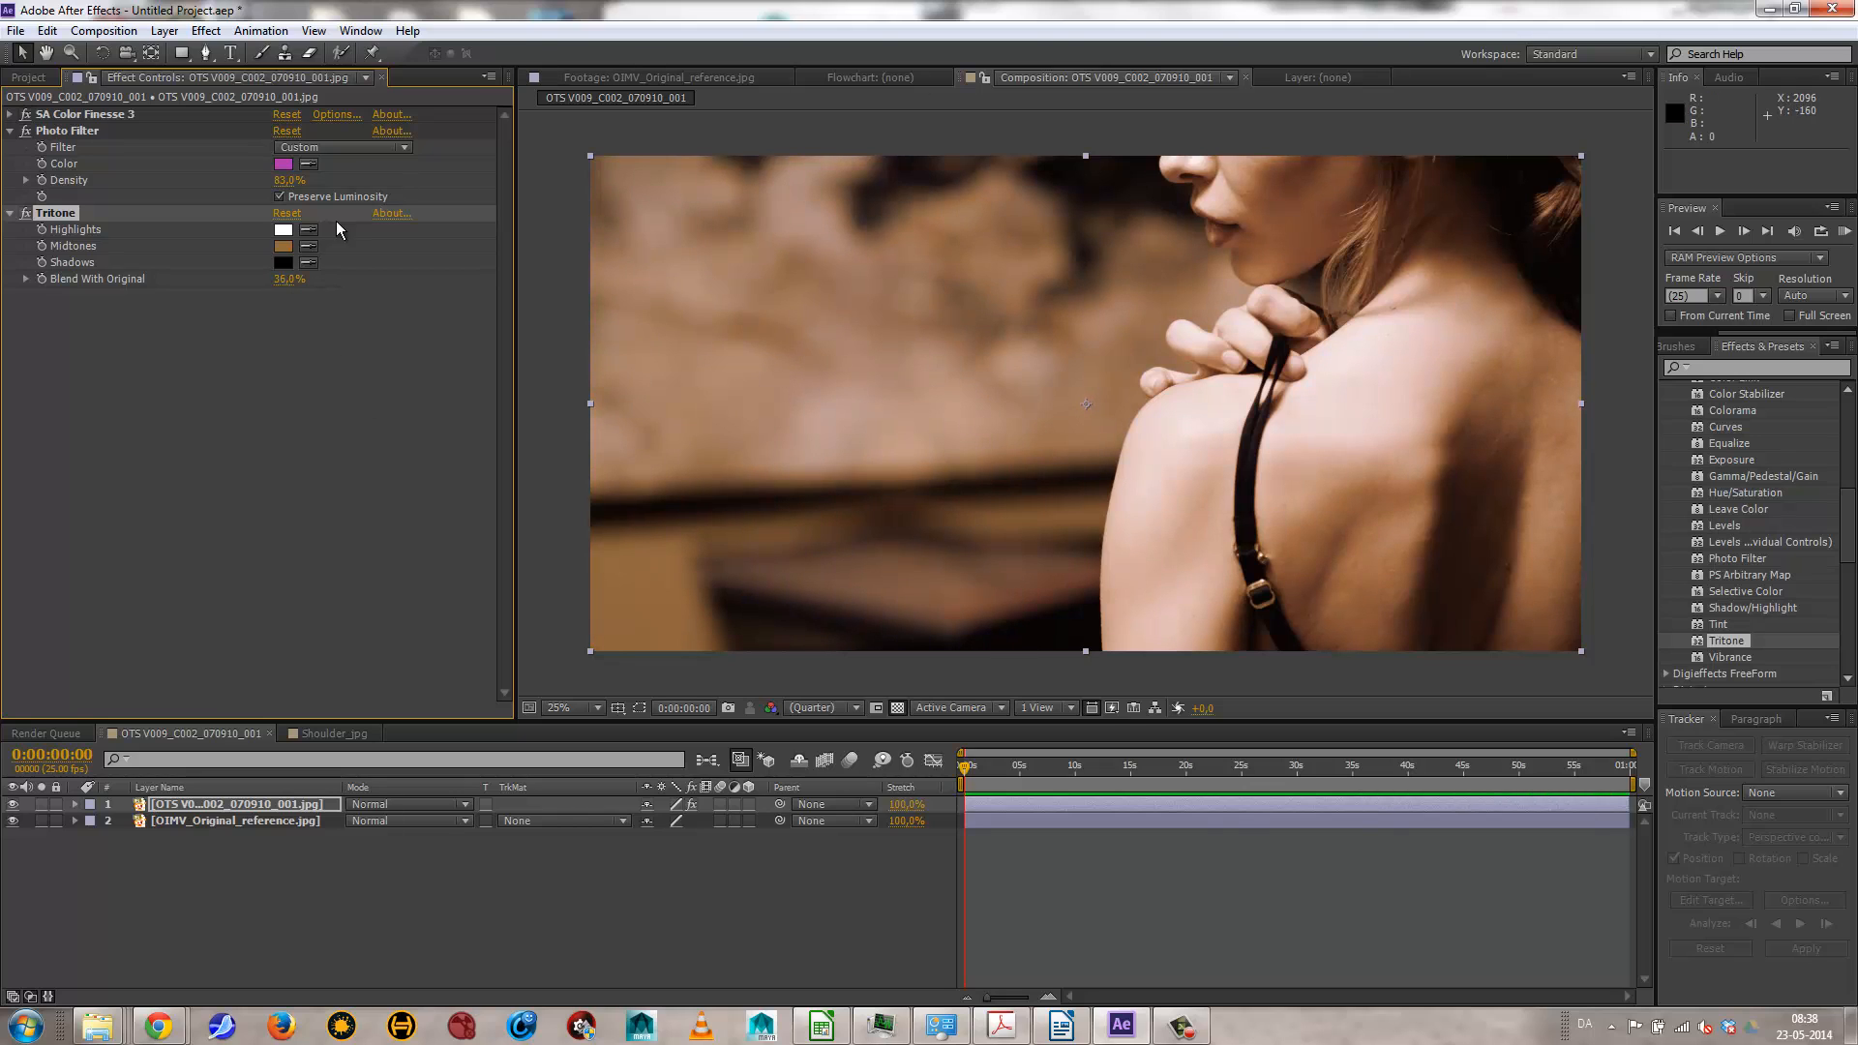
{"action": "left_click", "coordinate": [311, 277]}
{"action": "left_click_drag", "start_coordinate": [311, 278], "coordinate": [172, 278]}
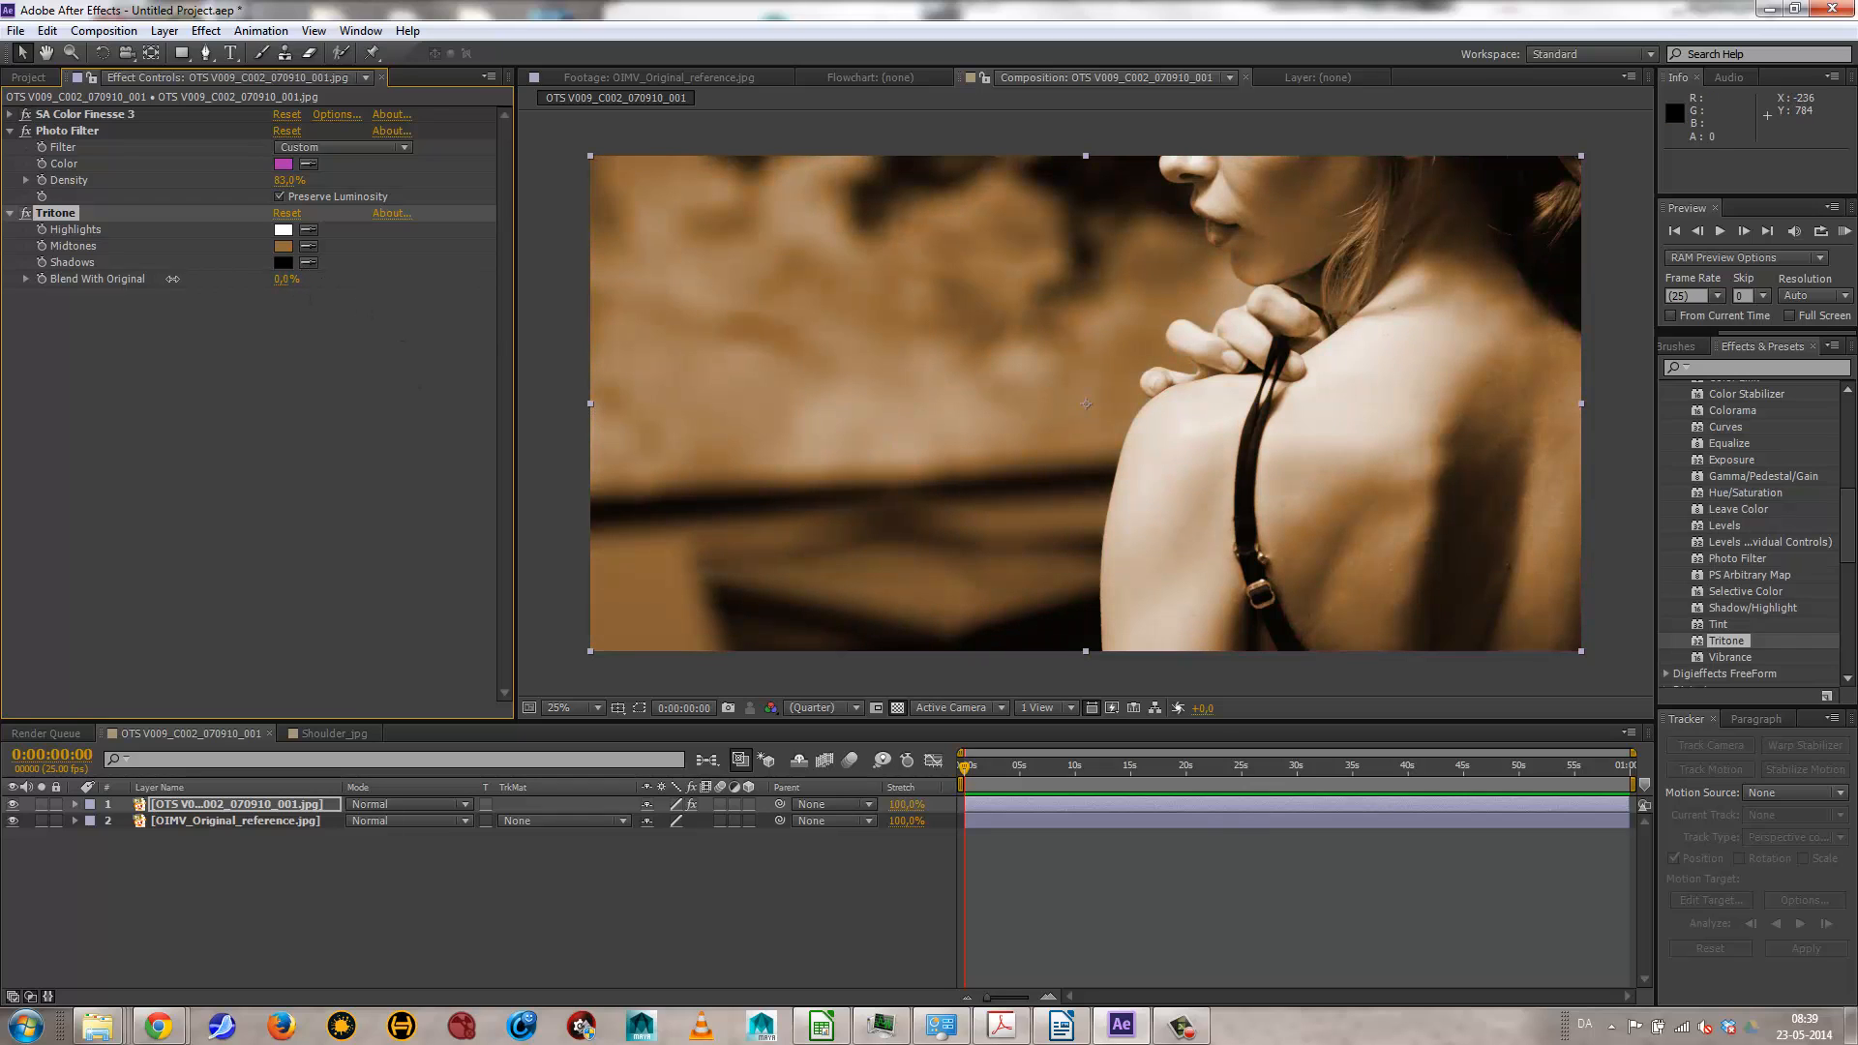